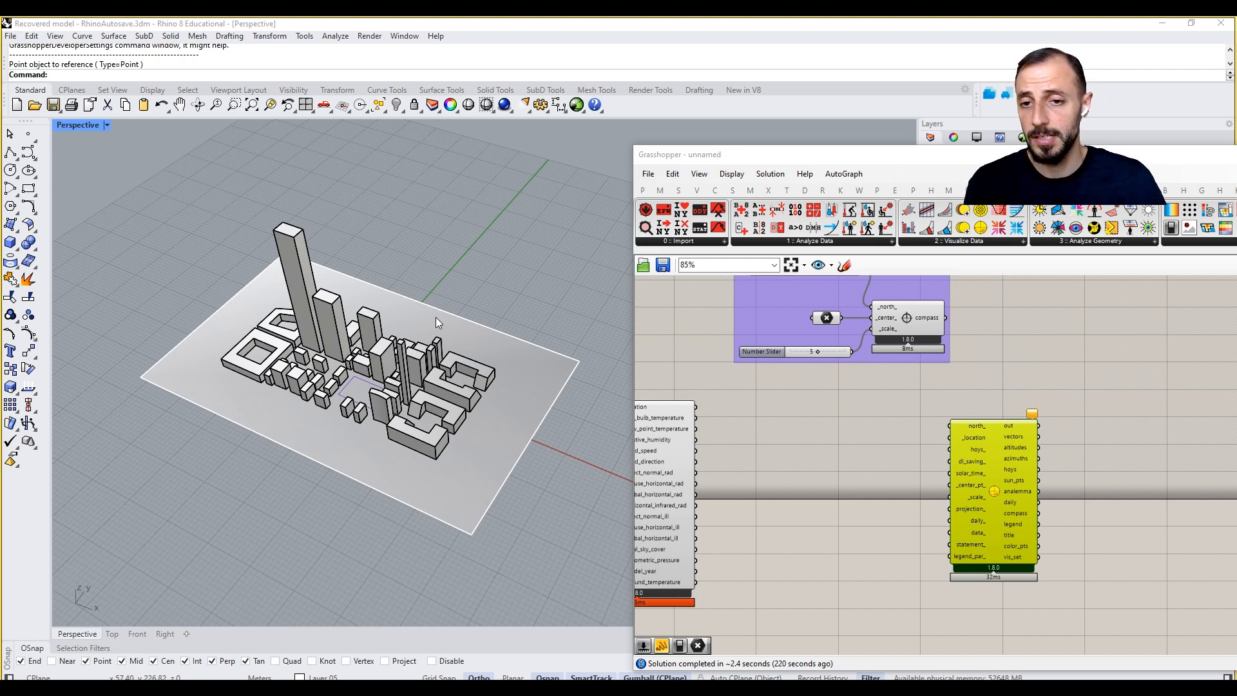
- Hide the Sky Dome layer so that the sky domes disappear from around the city model
{"action": "scroll", "coordinate": [436, 327], "scroll_direction": "down", "scroll_amount": 5}
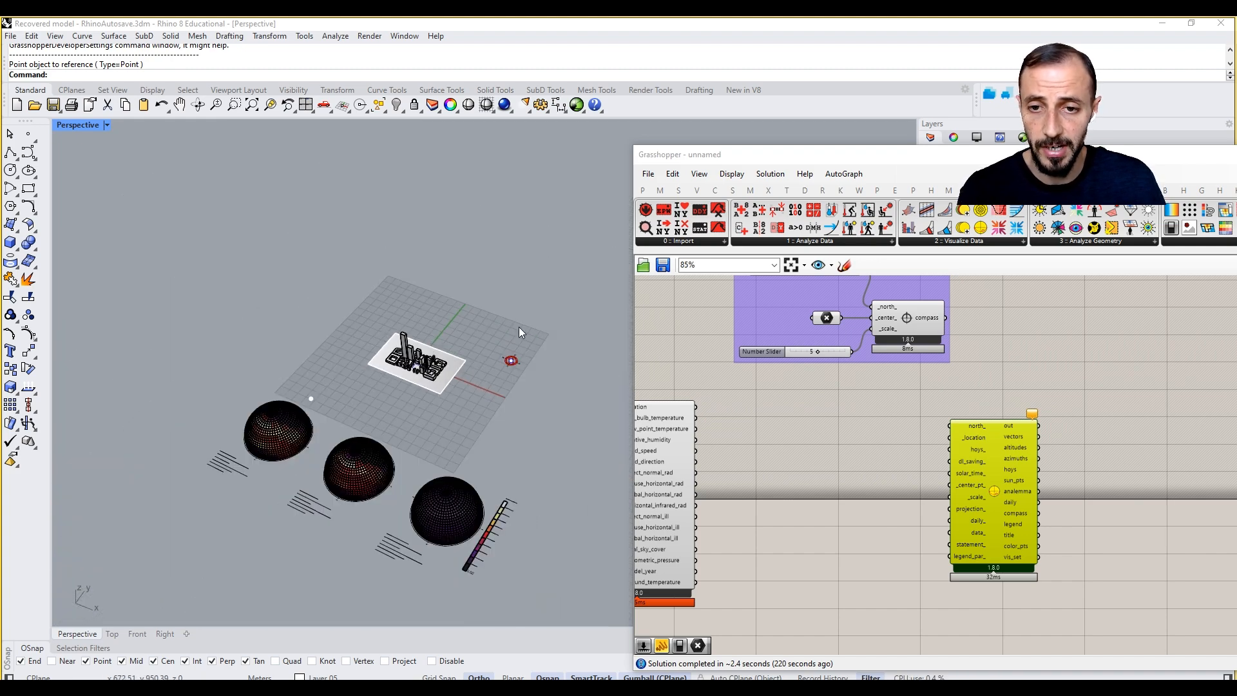
{"action": "left_click_drag", "start_coordinate": [883, 154], "coordinate": [806, 158]}
{"action": "left_click", "coordinate": [947, 349]}
{"action": "left_click", "coordinate": [1065, 349]}
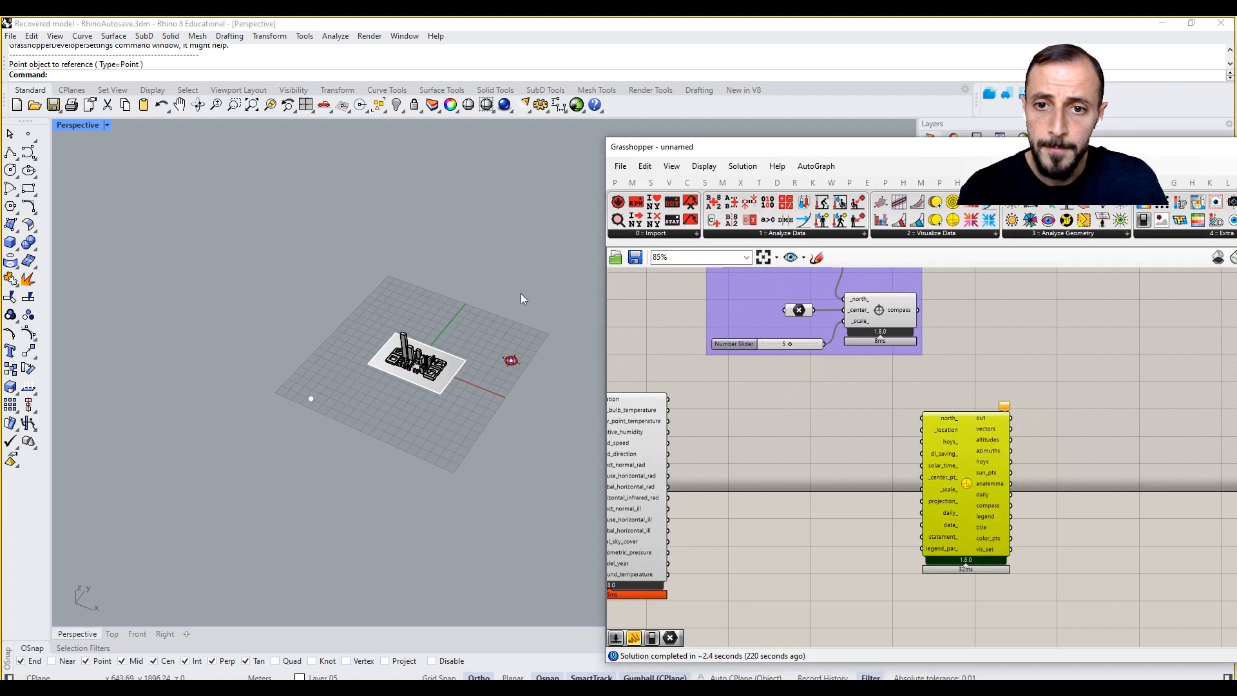
{"action": "scroll", "coordinate": [423, 314], "scroll_direction": "up", "scroll_amount": 5}
{"action": "right_click_drag", "start_coordinate": [875, 420], "coordinate": [926, 414]}
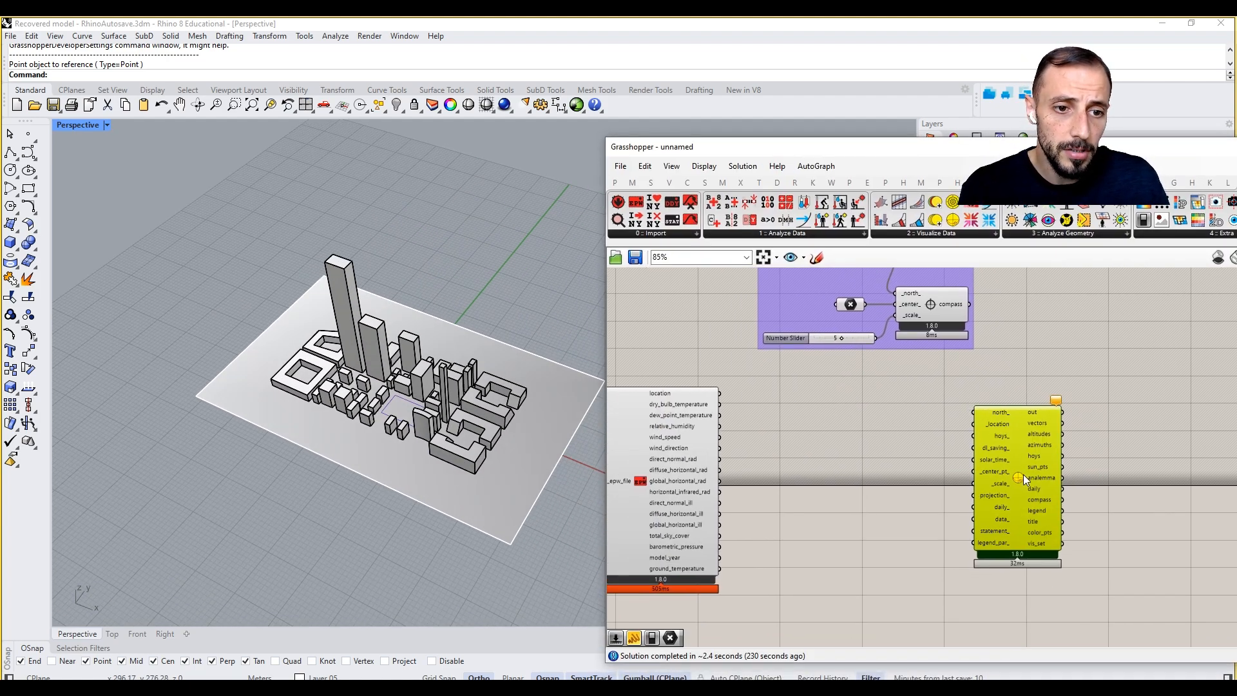
- Add an LB Direct Sun Hours component to the canvas, with free space between it and the sun path component
{"action": "left_click_drag", "start_coordinate": [1026, 474], "coordinate": [962, 480]}
{"action": "left_click", "coordinate": [1015, 236]}
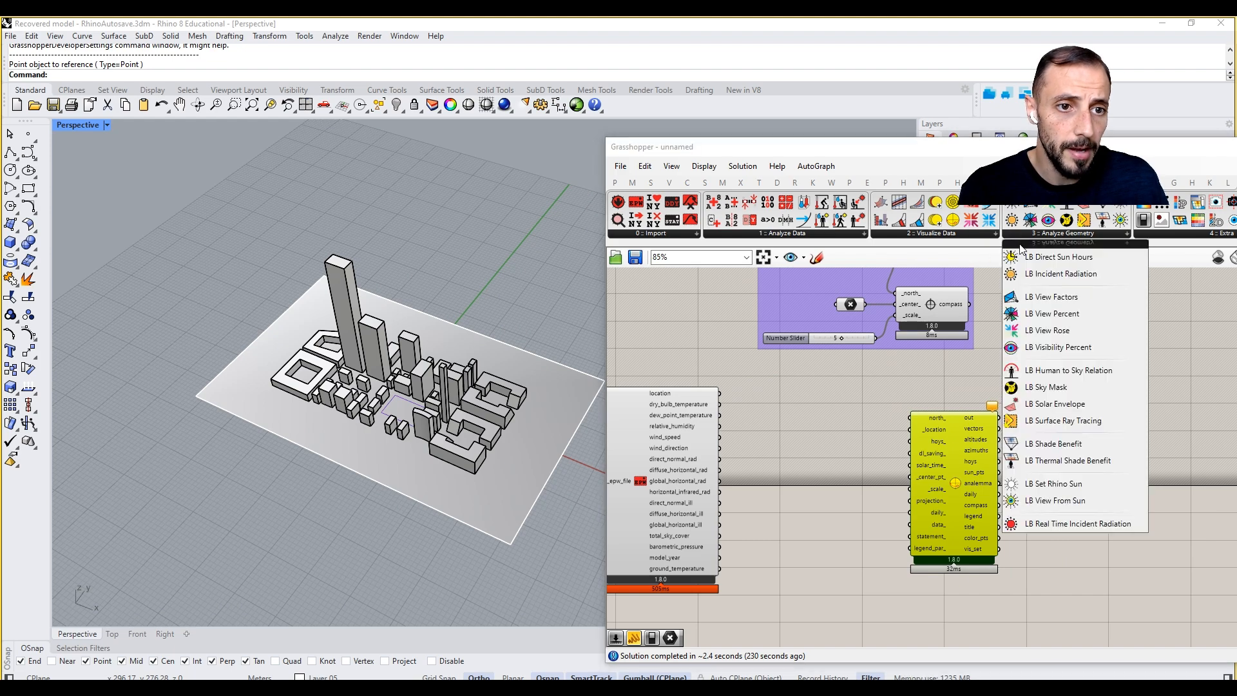
{"action": "left_click_drag", "start_coordinate": [1024, 257], "coordinate": [1136, 427]}
{"action": "right_click_drag", "start_coordinate": [1135, 427], "coordinate": [1064, 439]}
{"action": "left_click_drag", "start_coordinate": [1069, 430], "coordinate": [1084, 446]}
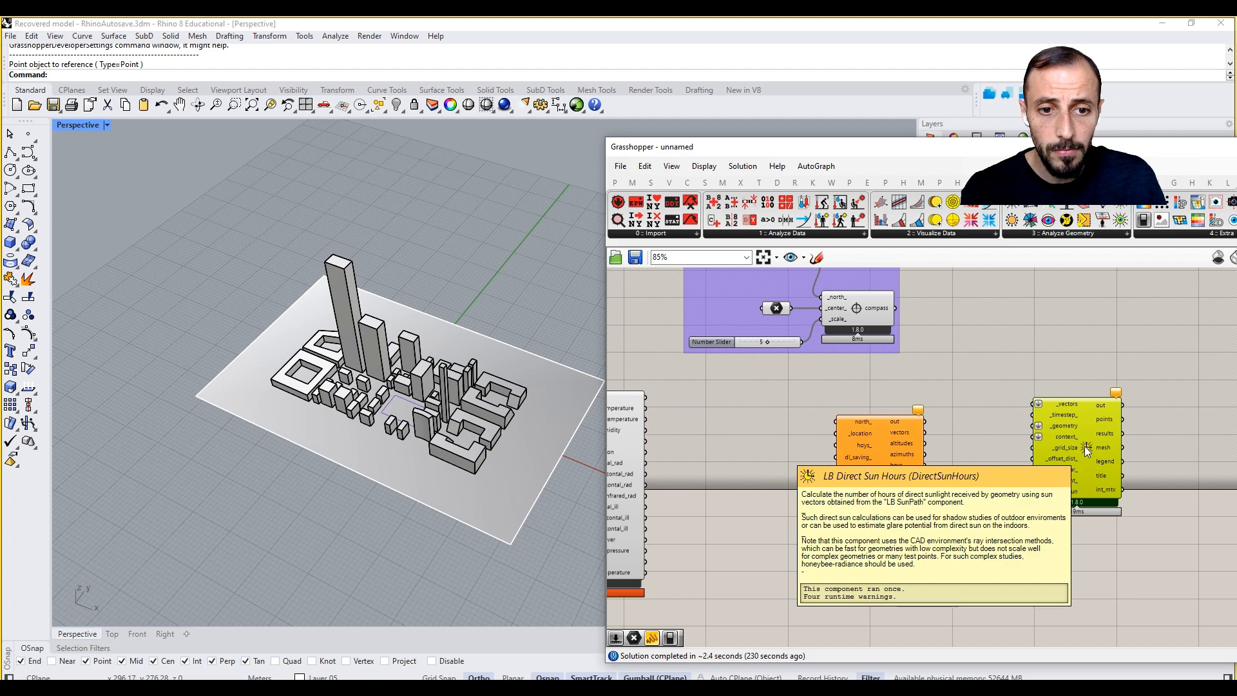
- Wire the north direction and the EPW location output into the sun path component's north and location inputs
{"action": "mouse_move", "coordinate": [903, 432]}
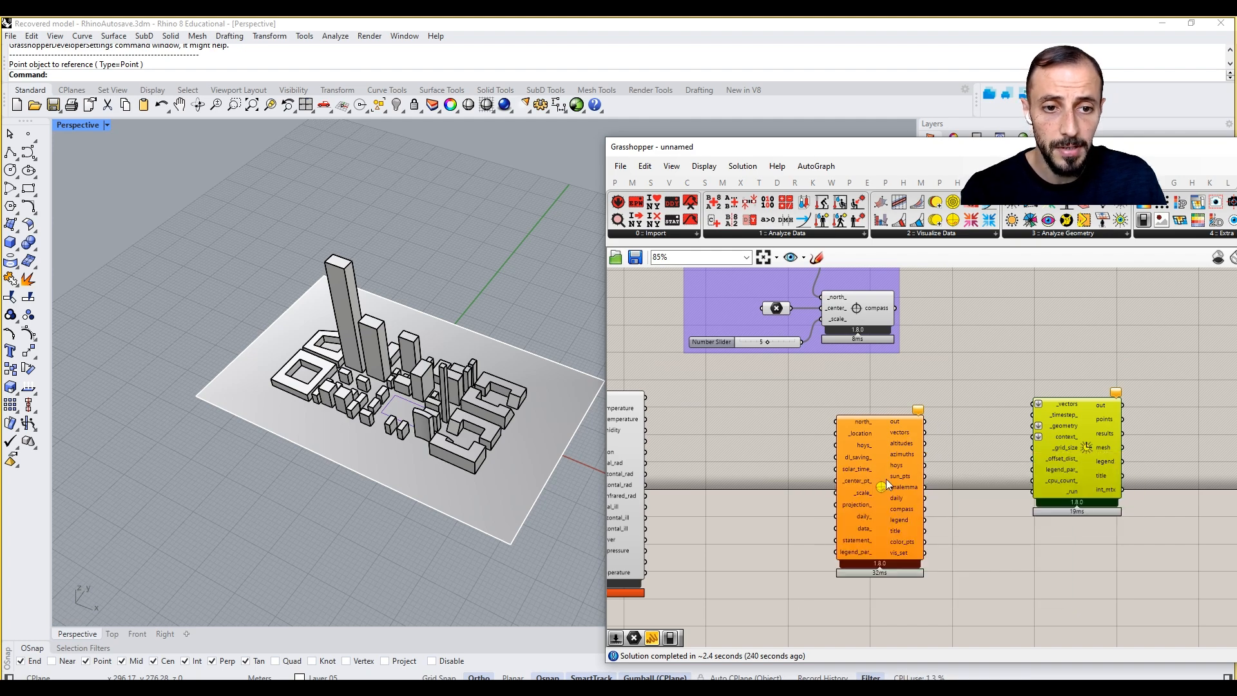
{"action": "right_click_drag", "start_coordinate": [792, 482], "coordinate": [874, 476]}
{"action": "right_click_drag", "start_coordinate": [804, 448], "coordinate": [804, 518]}
{"action": "left_click_drag", "start_coordinate": [894, 324], "coordinate": [918, 486]}
{"action": "left_click_drag", "start_coordinate": [727, 461], "coordinate": [919, 497]}
{"action": "right_click_drag", "start_coordinate": [846, 403], "coordinate": [801, 340]}
- Add an LB Analysis Period component and connect its hoys output to the sun path's hoys input
{"action": "left_click", "coordinate": [764, 234]}
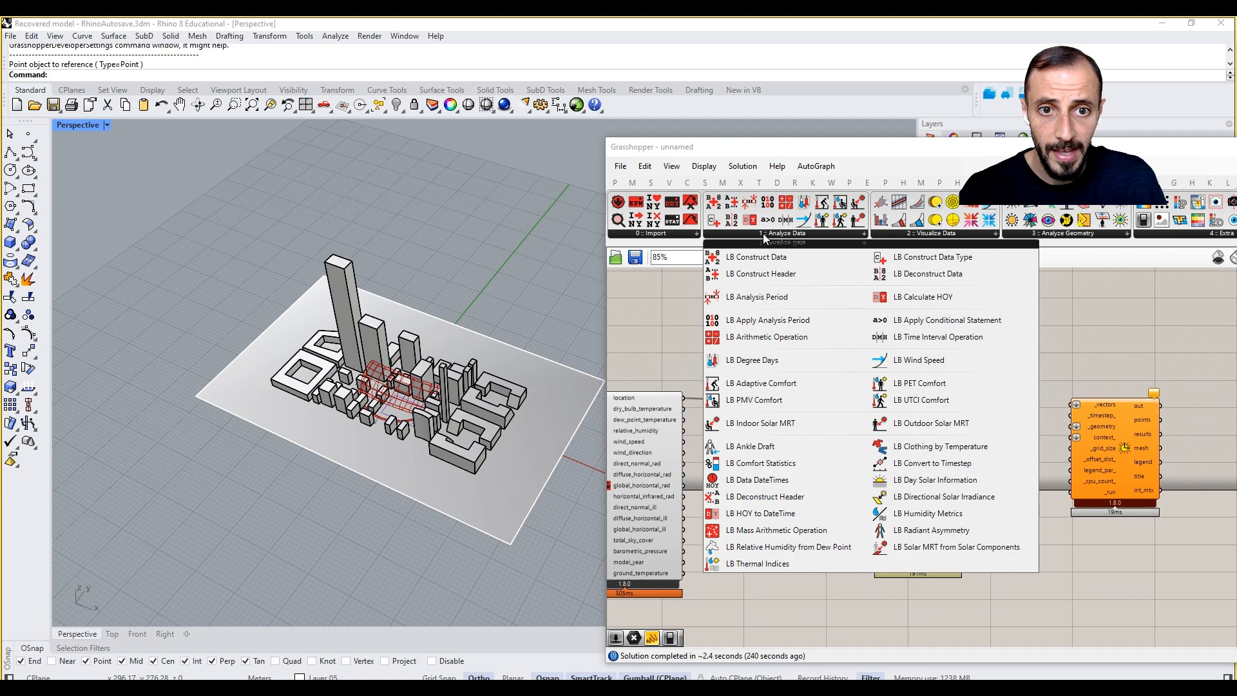
{"action": "left_click_drag", "start_coordinate": [763, 301], "coordinate": [784, 459]}
{"action": "scroll", "coordinate": [785, 459], "scroll_direction": "up", "scroll_amount": 2}
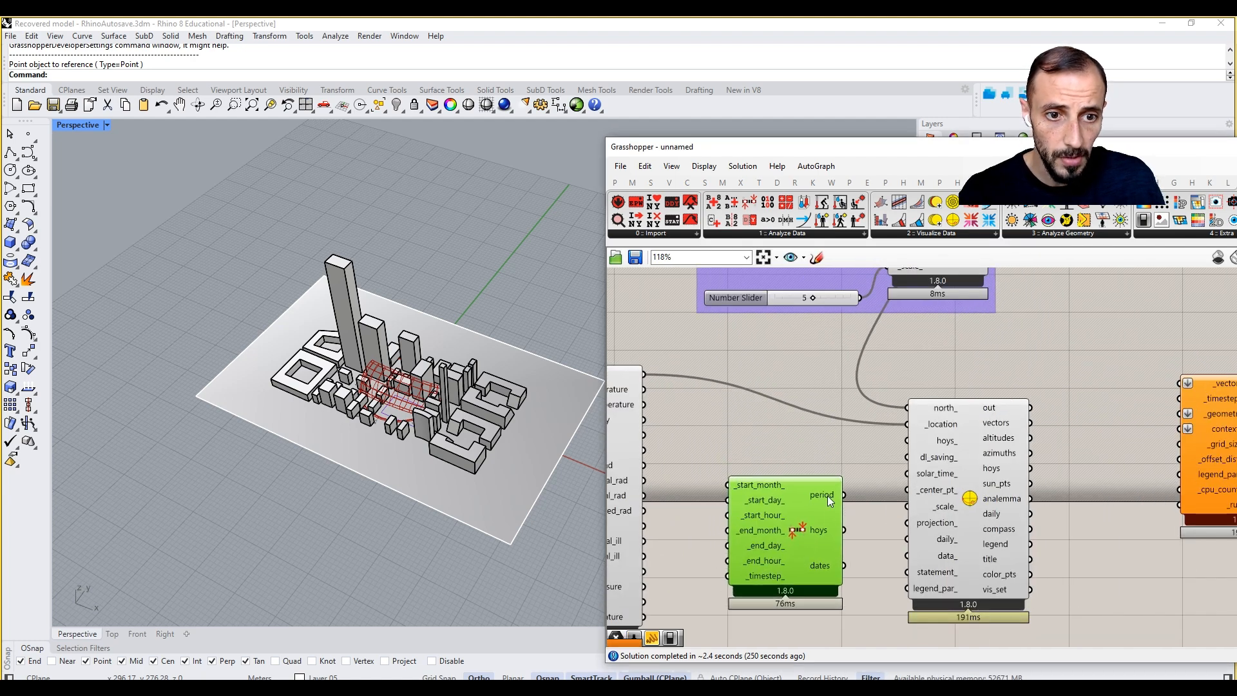
{"action": "left_click_drag", "start_coordinate": [842, 530], "coordinate": [907, 441]}
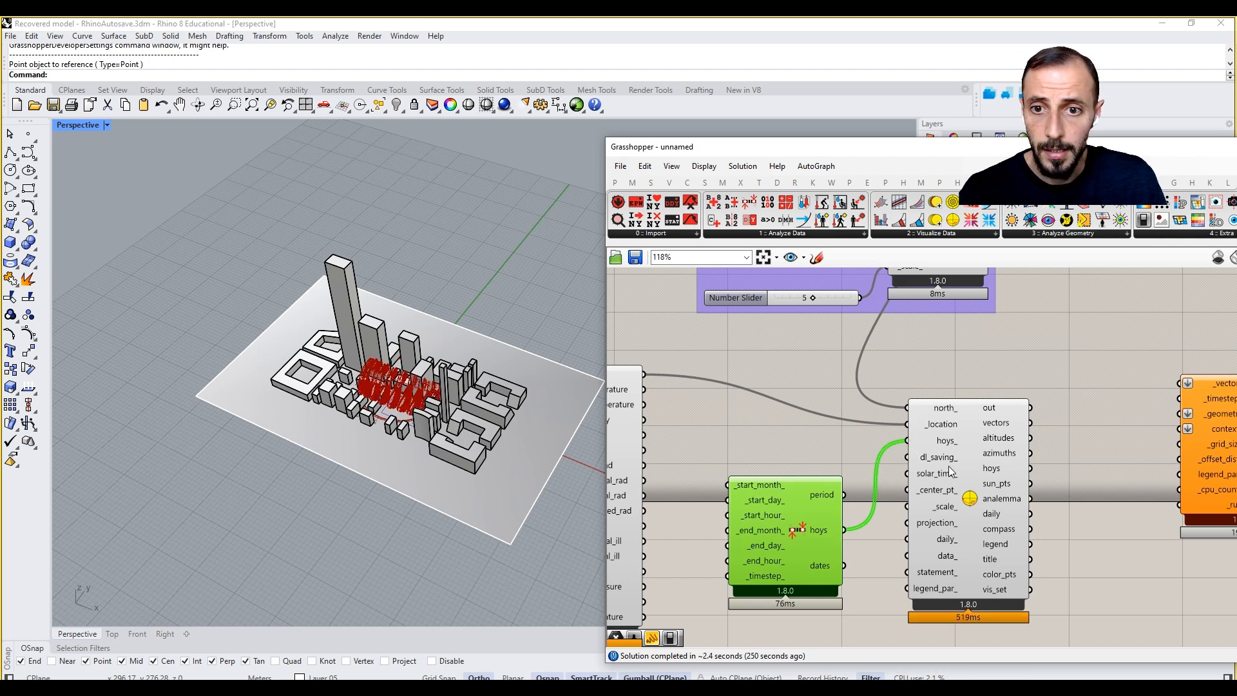
{"action": "right_click_drag", "start_coordinate": [945, 467], "coordinate": [984, 429]}
- Create a number slider with value 5 for the sun path's scale input and arrange it with the analysis period component
{"action": "left_click_drag", "start_coordinate": [820, 548], "coordinate": [822, 509]}
{"action": "double_click", "coordinate": [815, 576]}
{"action": "type", "text": "5"}
{"action": "key", "text": "Return"}
{"action": "left_click_drag", "start_coordinate": [893, 576], "coordinate": [953, 469]}
{"action": "right_click_drag", "start_coordinate": [893, 579], "coordinate": [907, 551]}
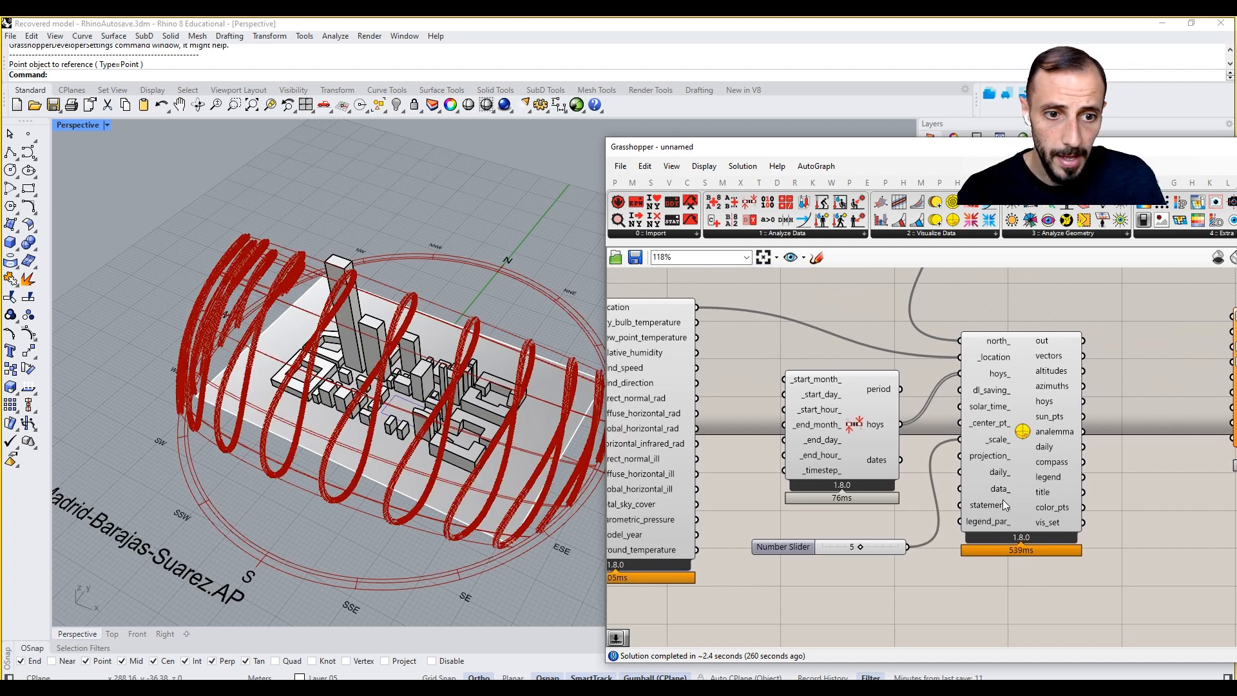
{"action": "left_click_drag", "start_coordinate": [900, 574], "coordinate": [825, 425]}
{"action": "left_click_drag", "start_coordinate": [831, 486], "coordinate": [826, 463]}
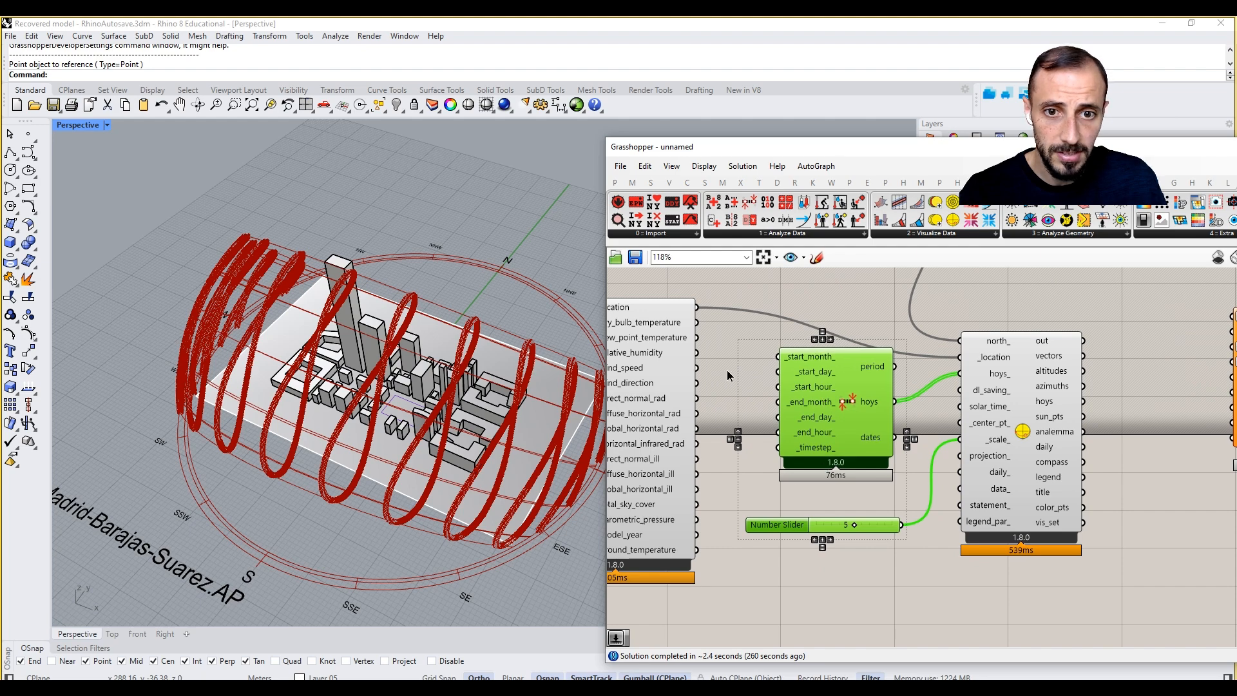
- Feed the EPW dry_bulb_temperature output into the sun path's data input and move the Direct Sun Hours component farther away
{"action": "left_click", "coordinate": [728, 375]}
{"action": "right_click_drag", "start_coordinate": [728, 375], "coordinate": [736, 359]}
{"action": "left_click_drag", "start_coordinate": [726, 315], "coordinate": [998, 488]}
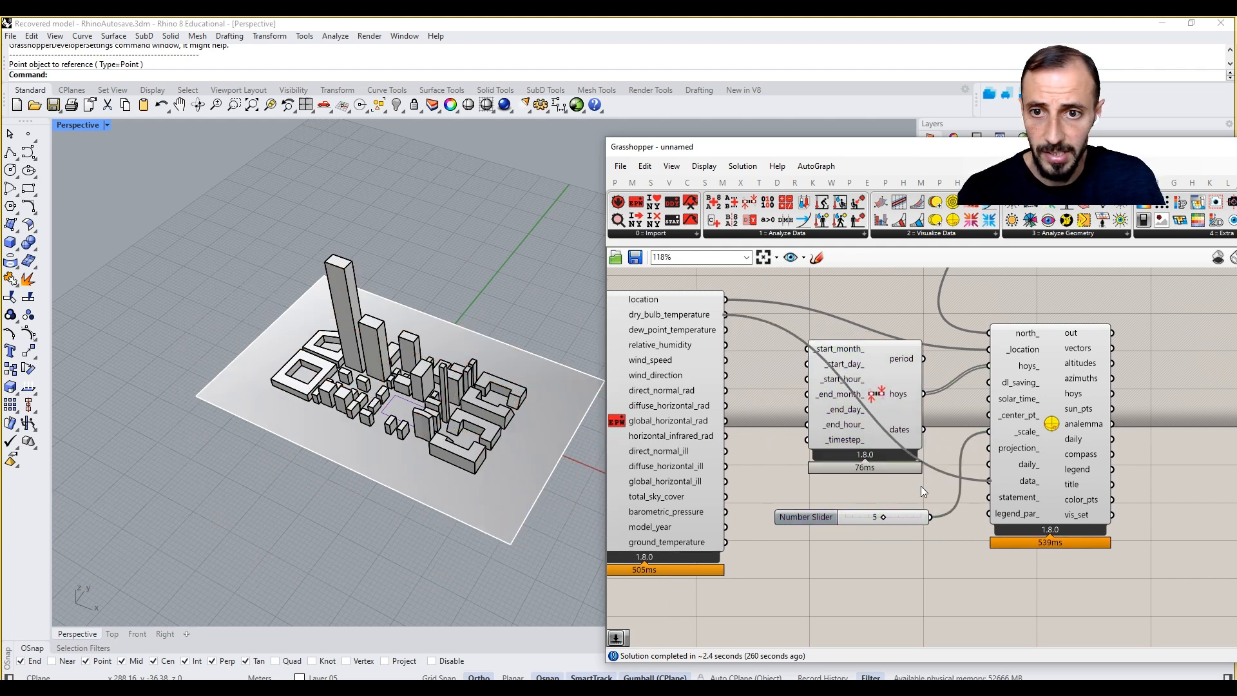
{"action": "right_click_drag", "start_coordinate": [1043, 425], "coordinate": [878, 435]}
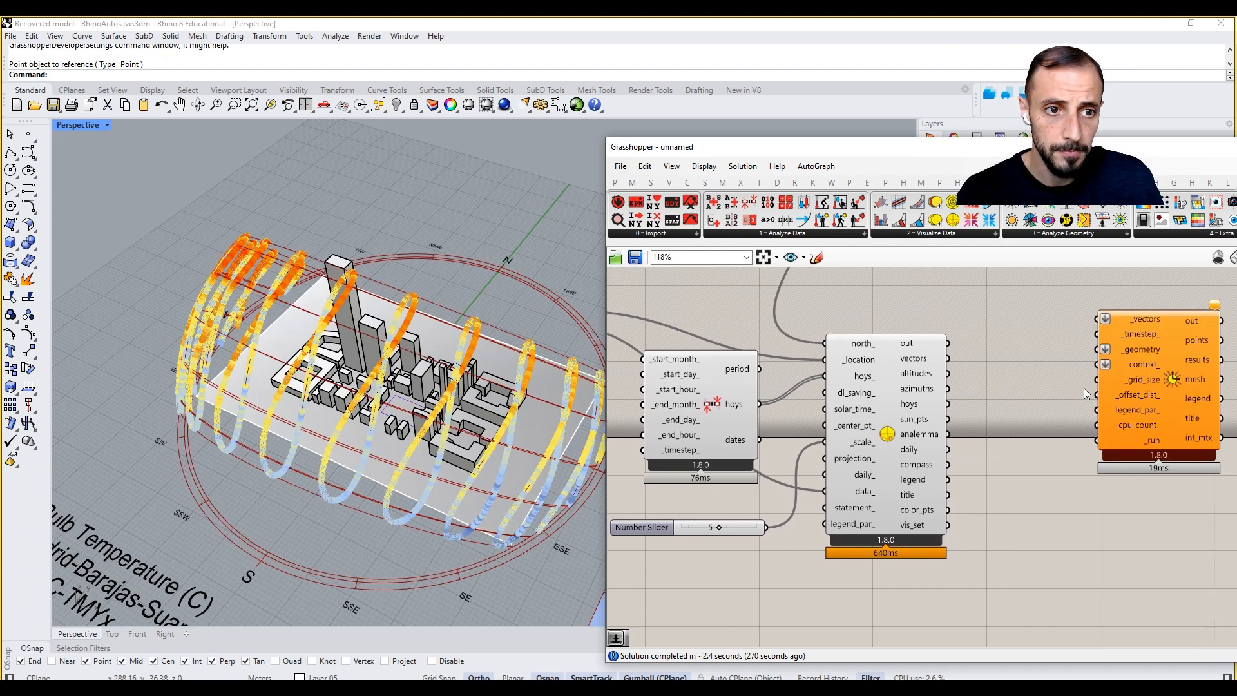
{"action": "right_click_drag", "start_coordinate": [1085, 388], "coordinate": [1007, 403]}
{"action": "left_click_drag", "start_coordinate": [1061, 392], "coordinate": [1126, 403]}
- Turn off the preview of the sun path component
{"action": "double_click", "coordinate": [932, 412]}
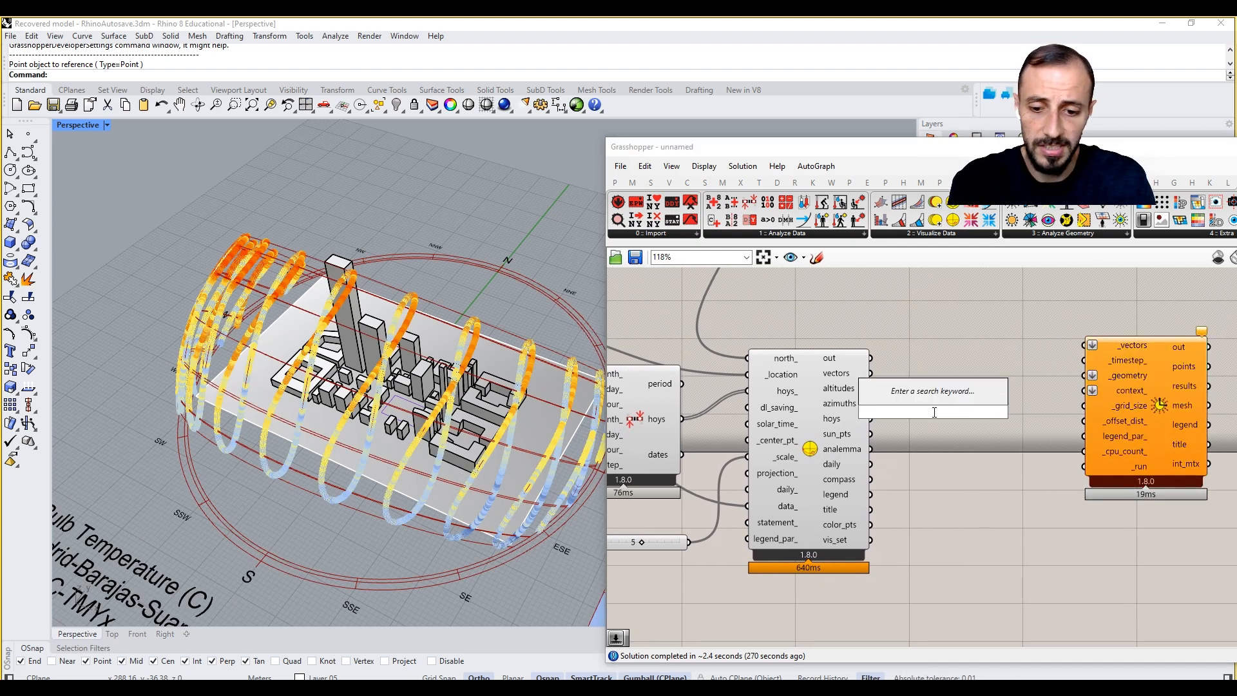
{"action": "key", "text": "Escape"}
{"action": "left_click", "coordinate": [811, 444]}
{"action": "right_click", "coordinate": [799, 308]}
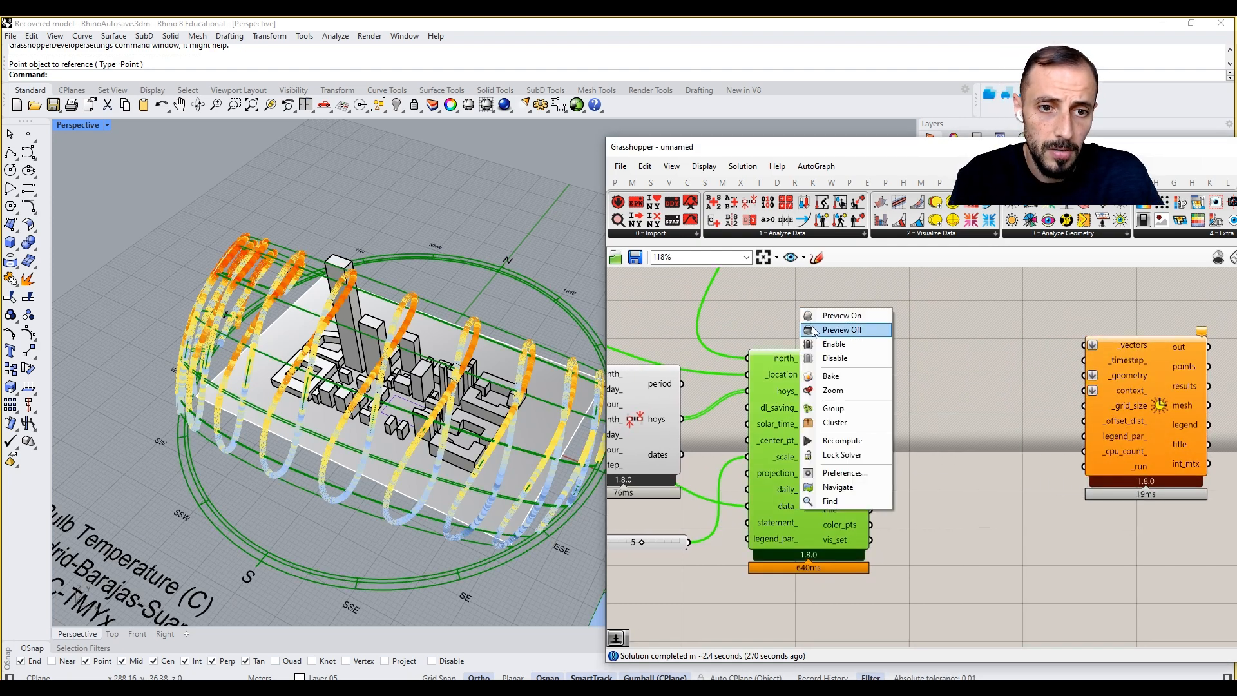
{"action": "left_click", "coordinate": [843, 330]}
- Add a Vector Display component, connecting the sun path's sun_pts to its Anchor input and vectors to its Vector input
{"action": "double_click", "coordinate": [860, 317]}
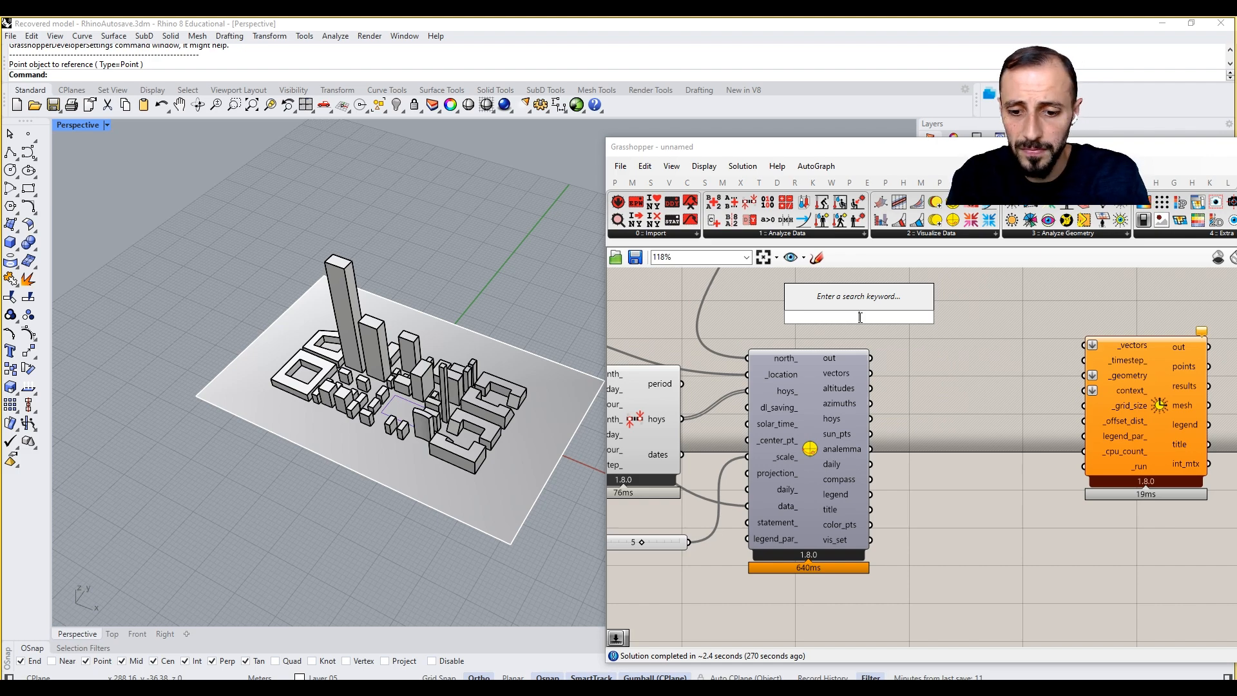
{"action": "type", "text": "vector display"}
{"action": "key", "text": "Return"}
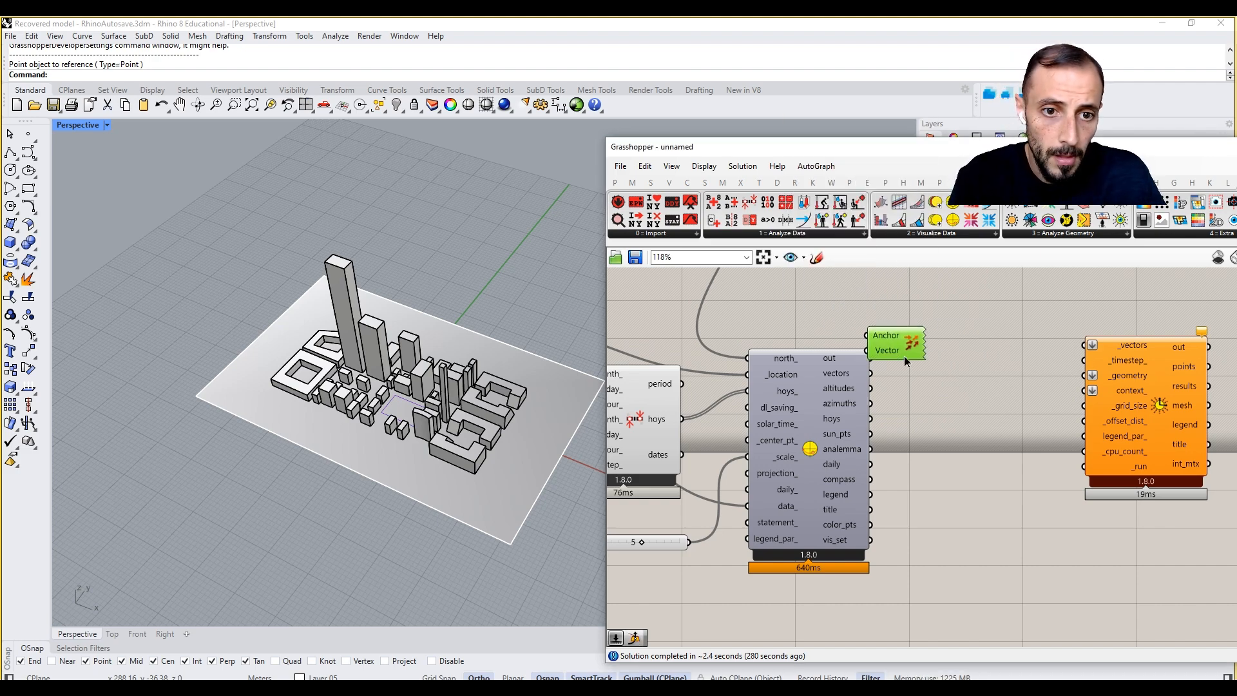
{"action": "left_click_drag", "start_coordinate": [890, 342], "coordinate": [934, 389]}
{"action": "left_click_drag", "start_coordinate": [871, 434], "coordinate": [962, 335]}
{"action": "left_click", "coordinate": [958, 365]}
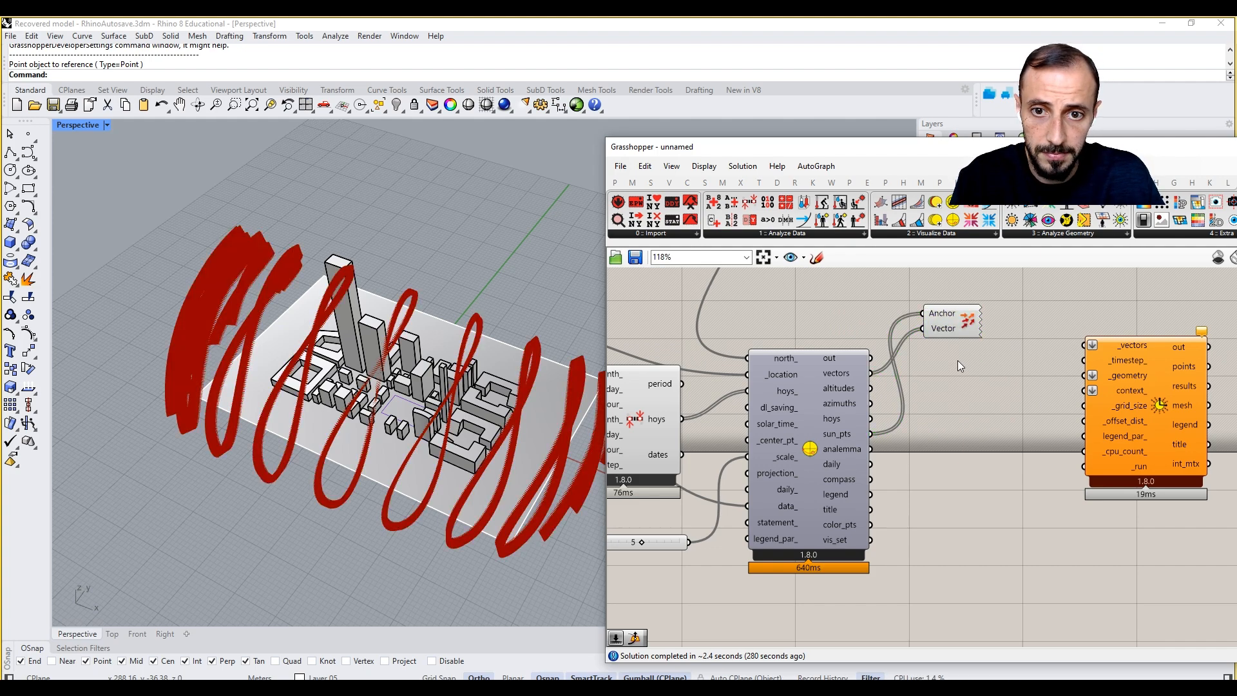
- Turn off the preview of the analysis period, scale slider and sun path components together
{"action": "scroll", "coordinate": [887, 390], "scroll_direction": "down", "scroll_amount": 2}
{"action": "left_click_drag", "start_coordinate": [930, 343], "coordinate": [766, 538]}
{"action": "right_click", "coordinate": [794, 488]}
{"action": "left_click", "coordinate": [1038, 413]}
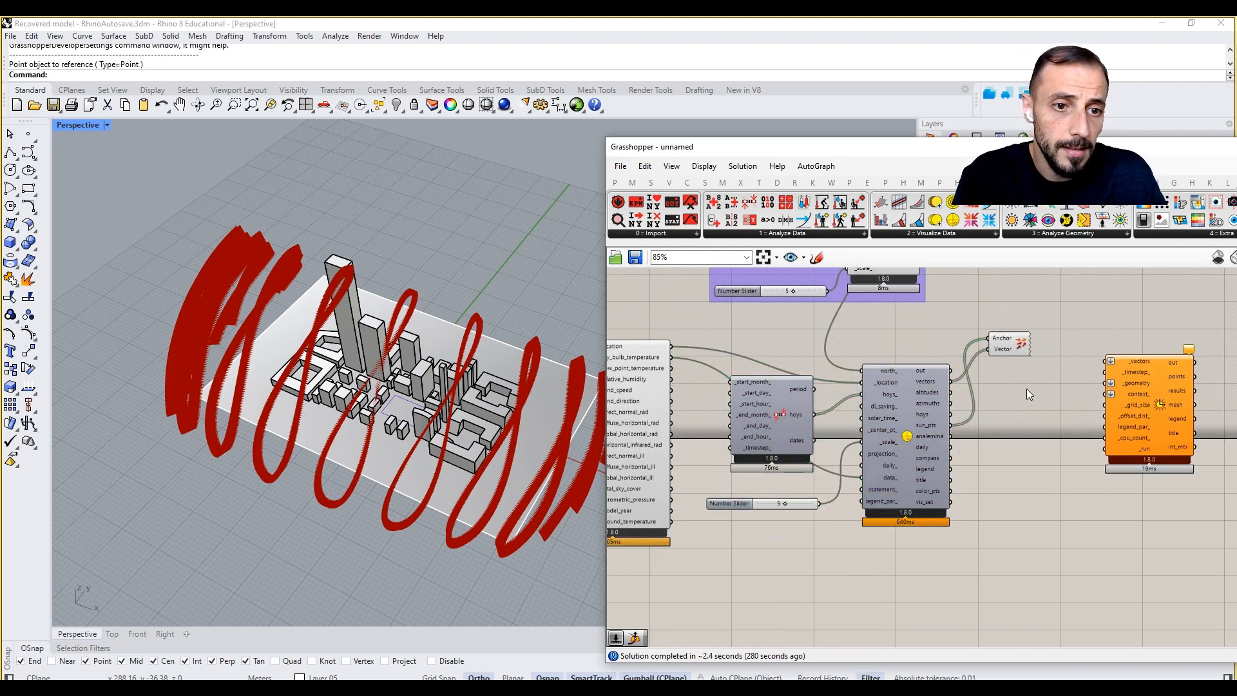
- Show the baked Sunpath layer and bring it fully into view as a size reference for the sun vectors
{"action": "left_click_drag", "start_coordinate": [775, 154], "coordinate": [803, 380]}
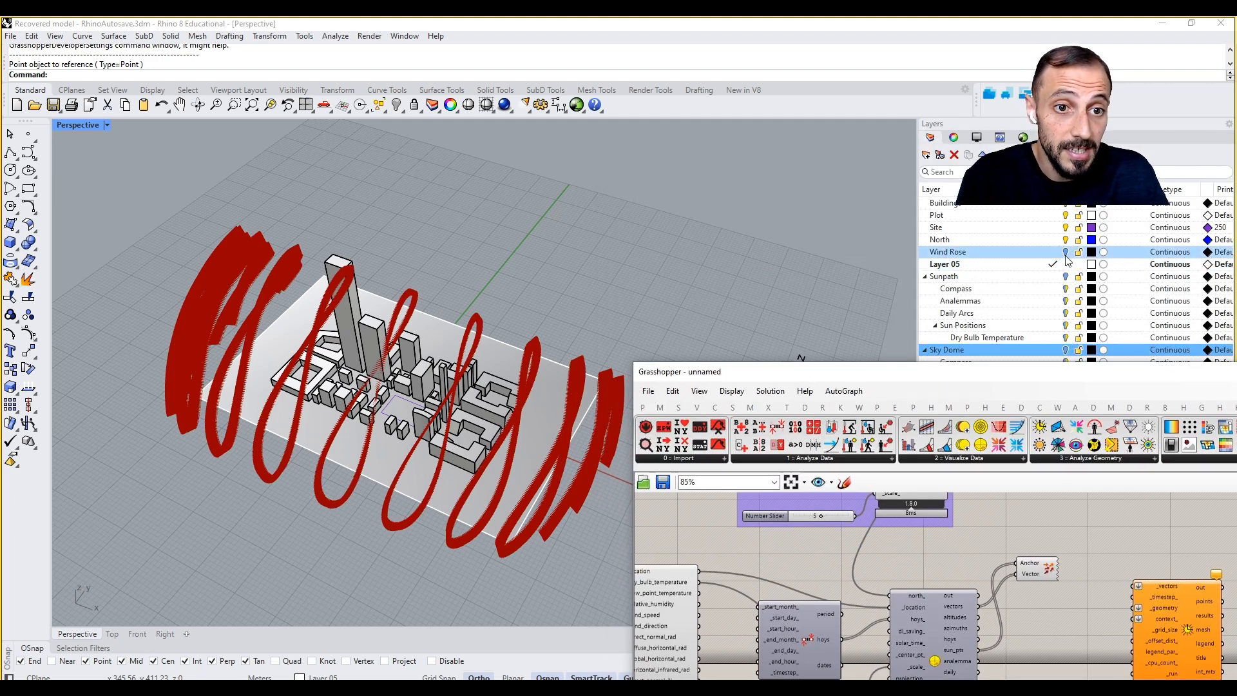
{"action": "left_click", "coordinate": [1066, 276]}
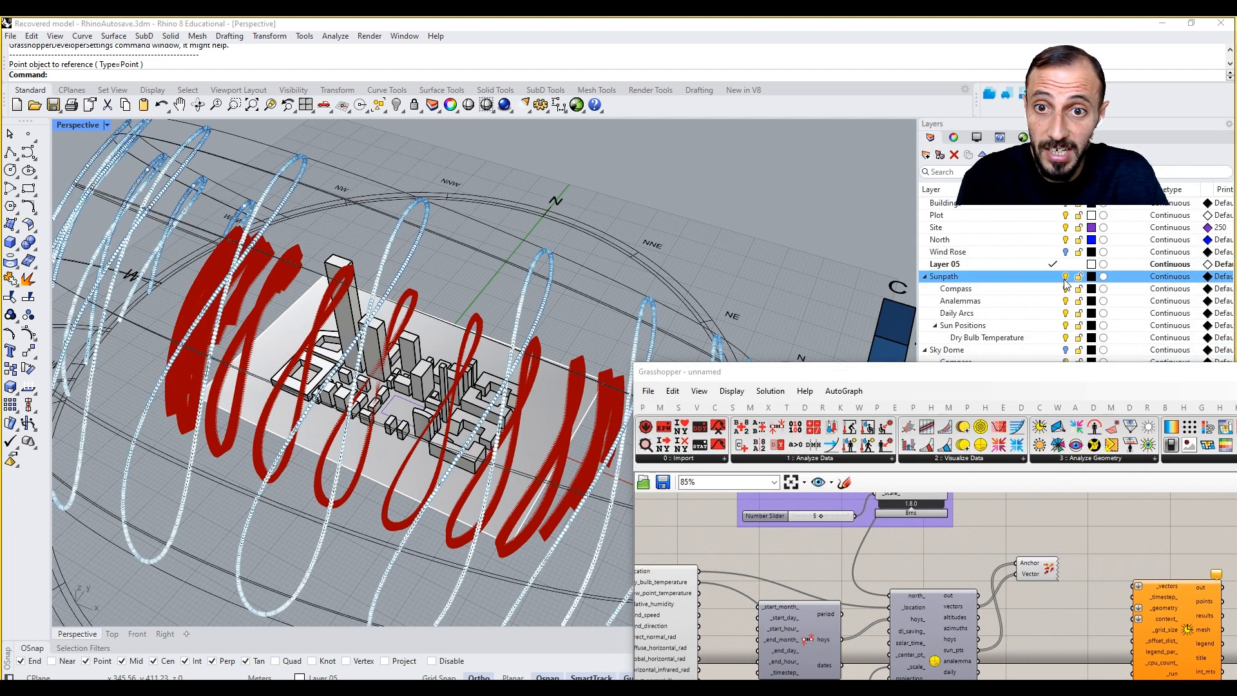
{"action": "scroll", "coordinate": [361, 264], "scroll_direction": "down", "scroll_amount": 5}
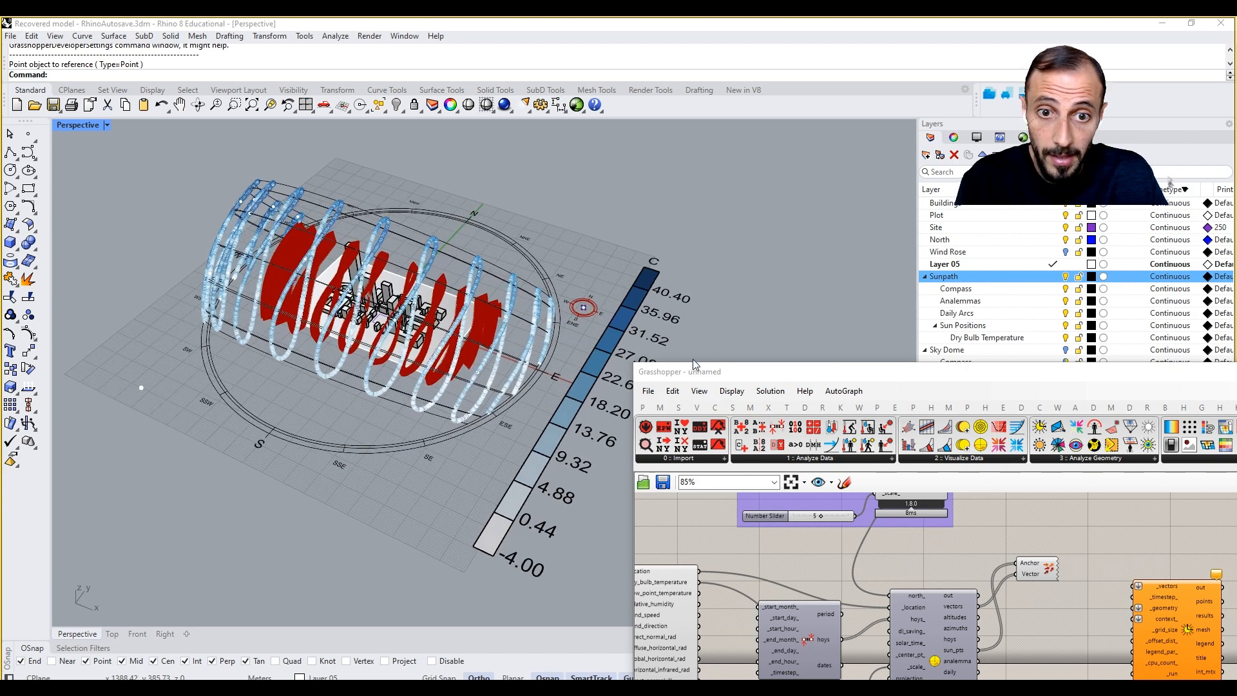
{"action": "left_click_drag", "start_coordinate": [692, 374], "coordinate": [725, 186]}
{"action": "right_click_drag", "start_coordinate": [869, 426], "coordinate": [886, 421]}
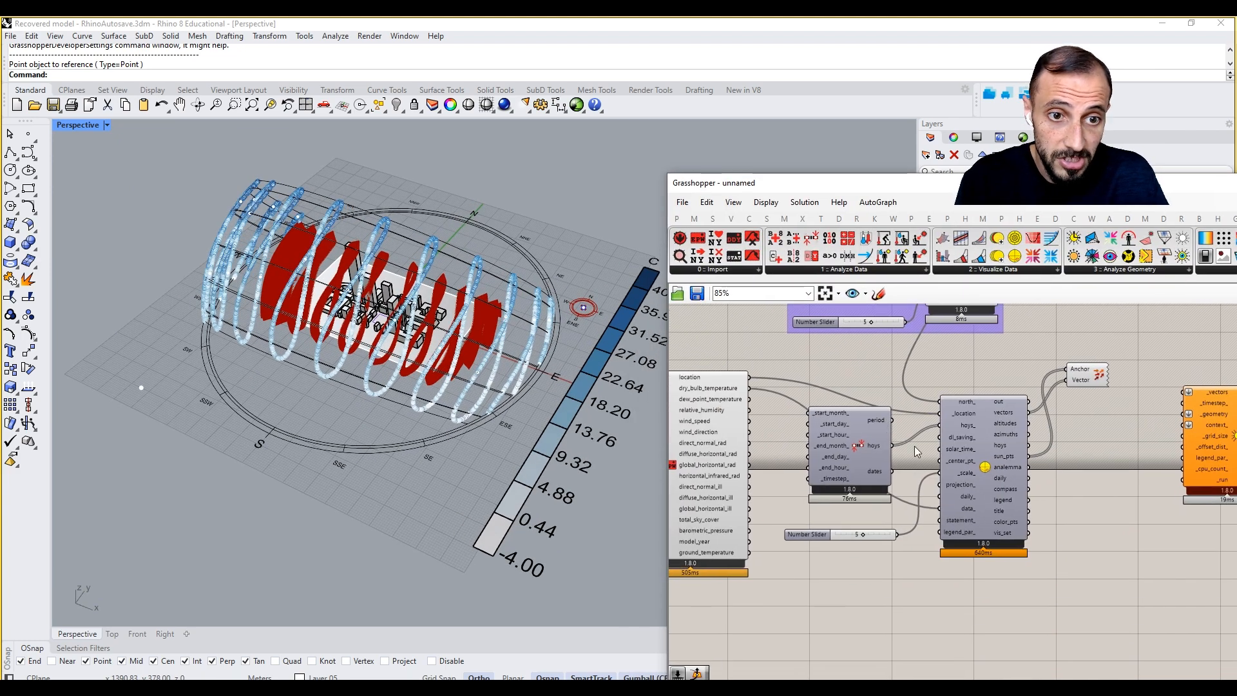
- Set the sun path's scale slider to 8
{"action": "scroll", "coordinate": [869, 519], "scroll_direction": "up", "scroll_amount": 1}
{"action": "scroll", "coordinate": [868, 520], "scroll_direction": "up", "scroll_amount": 1}
{"action": "left_click_drag", "start_coordinate": [857, 542], "coordinate": [882, 546]}
{"action": "scroll", "coordinate": [714, 638], "scroll_direction": "down", "scroll_amount": 3}
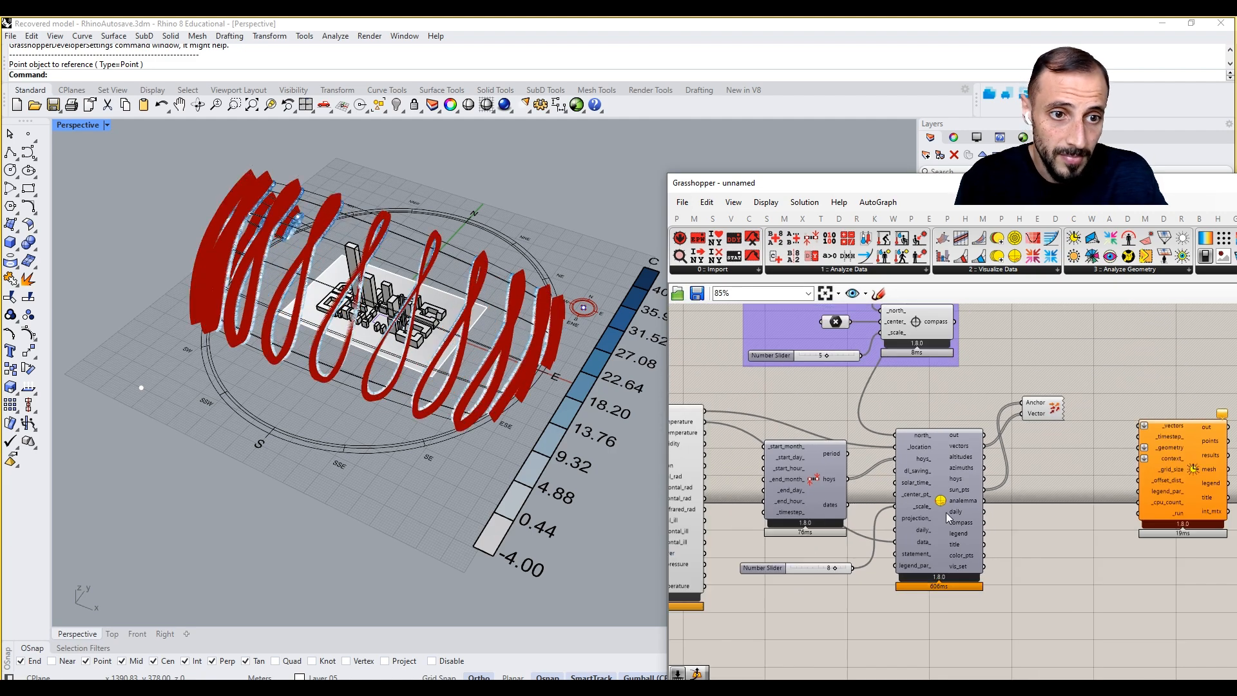
- Hide the Sunpath layer and return to the sun path definition on the canvas
{"action": "left_click_drag", "start_coordinate": [1022, 185], "coordinate": [1019, 312]}
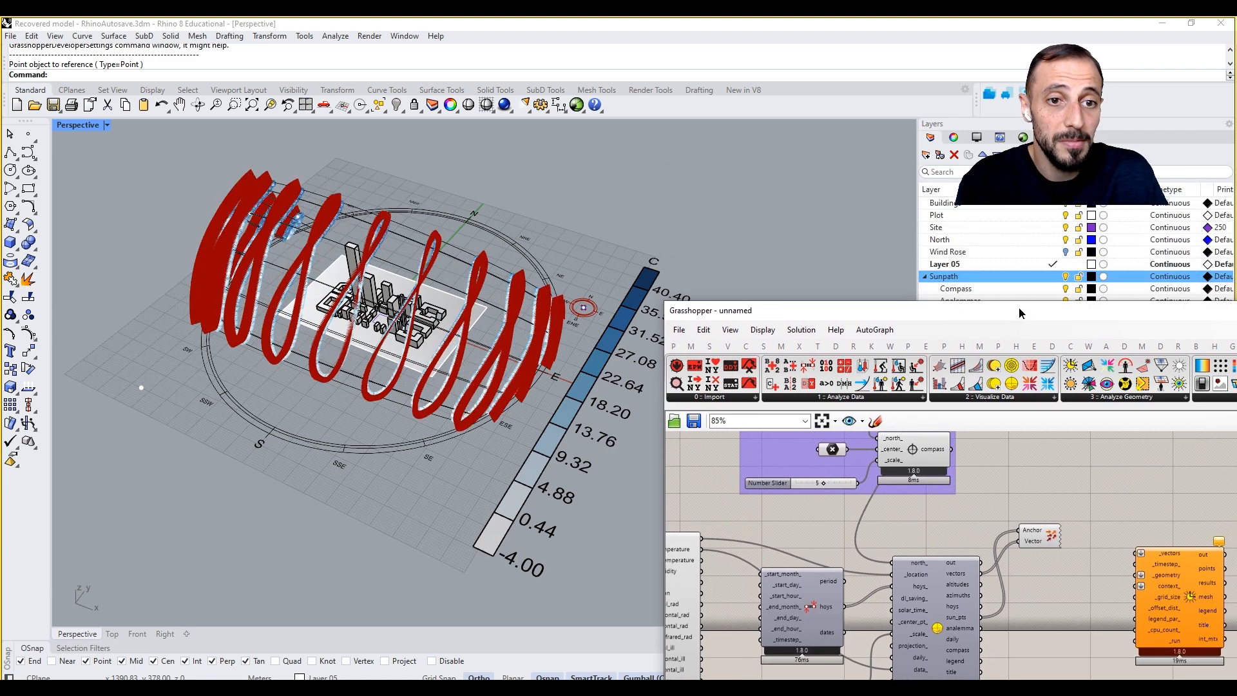
{"action": "left_click", "coordinate": [1066, 281]}
{"action": "left_click_drag", "start_coordinate": [1025, 309], "coordinate": [998, 180]}
{"action": "right_click_drag", "start_coordinate": [983, 468], "coordinate": [1003, 458]}
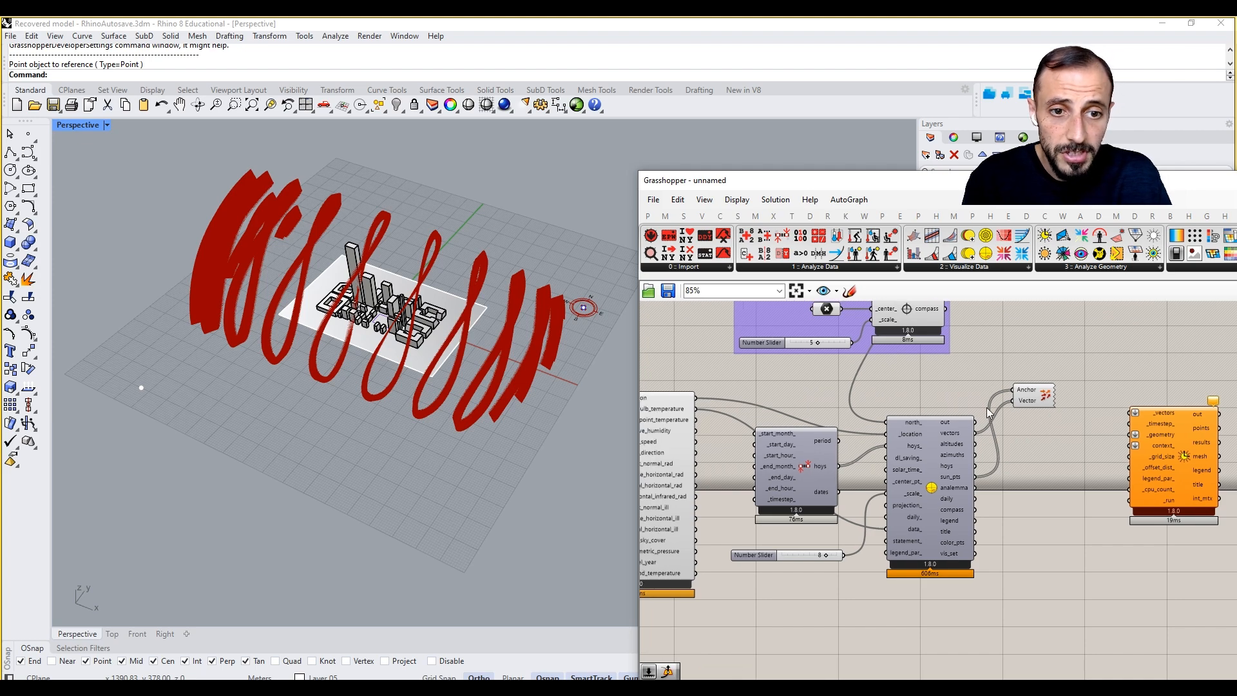
- Connect the sun path's vectors output to the Direct Sun Hours vectors input and reposition the Vector Display component
{"action": "left_click_drag", "start_coordinate": [1080, 355], "coordinate": [1032, 432]}
{"action": "left_click", "coordinate": [1034, 470]}
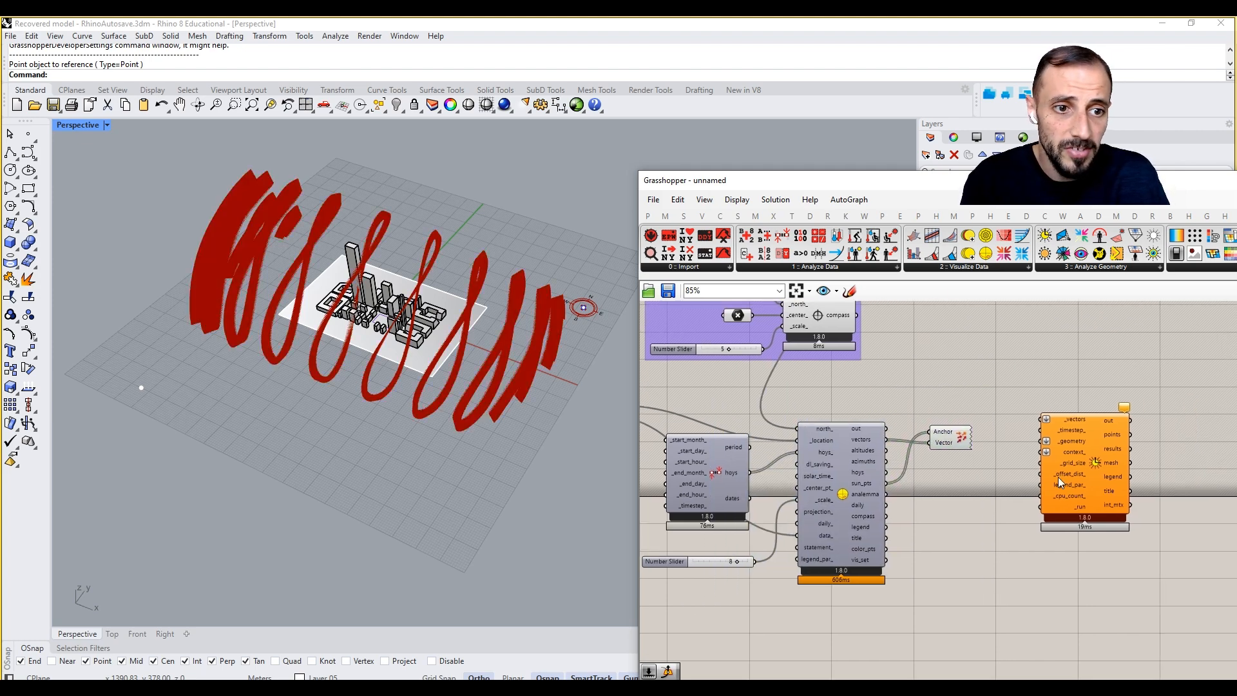
{"action": "left_click", "coordinate": [1081, 482]}
{"action": "left_click", "coordinate": [966, 454]}
{"action": "left_click_drag", "start_coordinate": [946, 436], "coordinate": [1062, 444]}
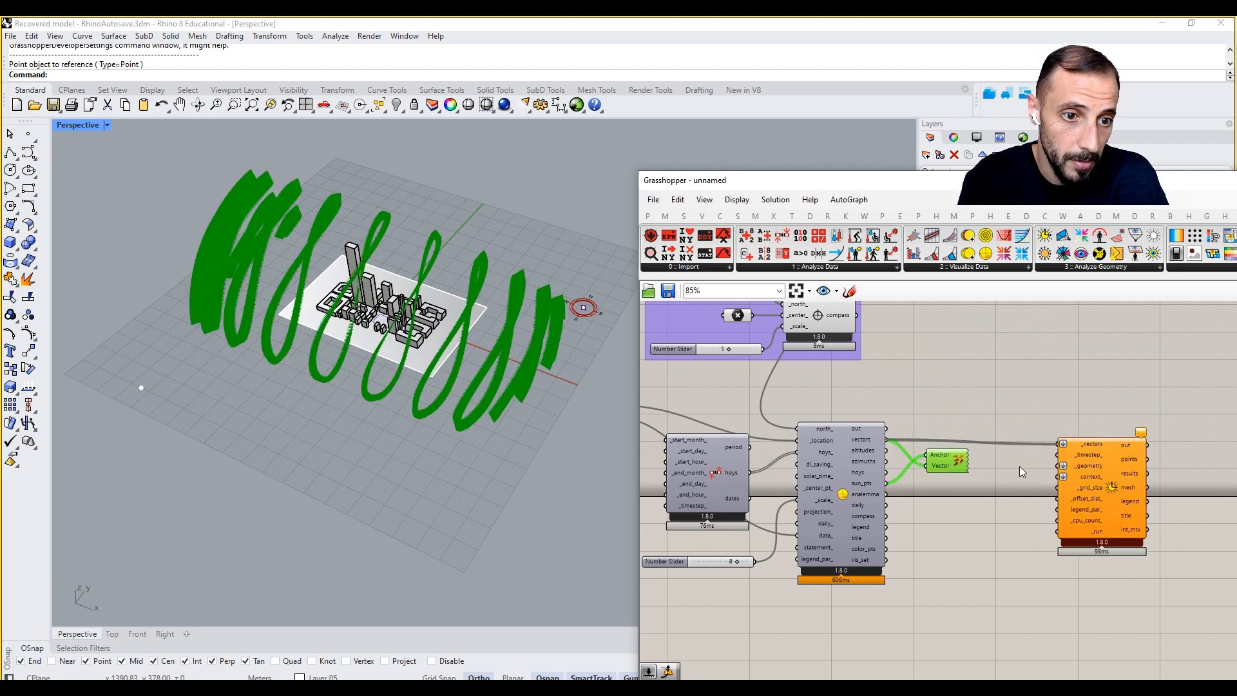
{"action": "right_click_drag", "start_coordinate": [1019, 466], "coordinate": [1048, 454]}
- Shift the Direct Sun Hours component slightly farther from the Vector Display component
{"action": "mouse_move", "coordinate": [725, 487]}
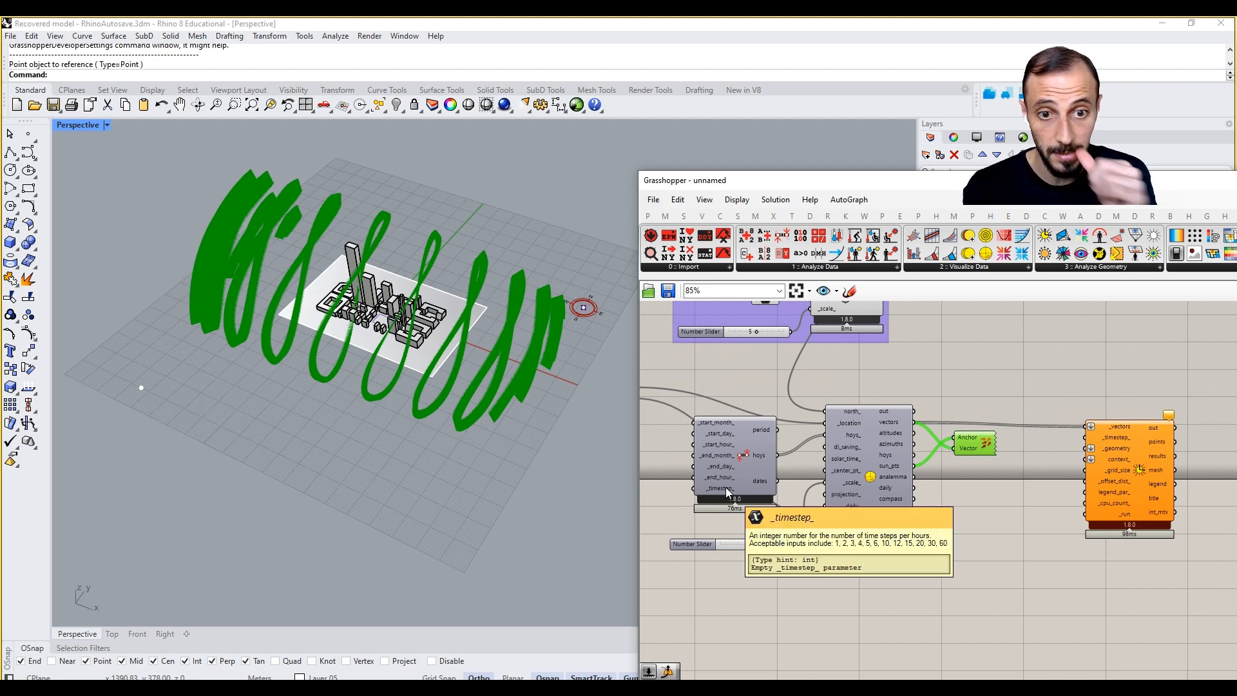
{"action": "mouse_move", "coordinate": [740, 455]}
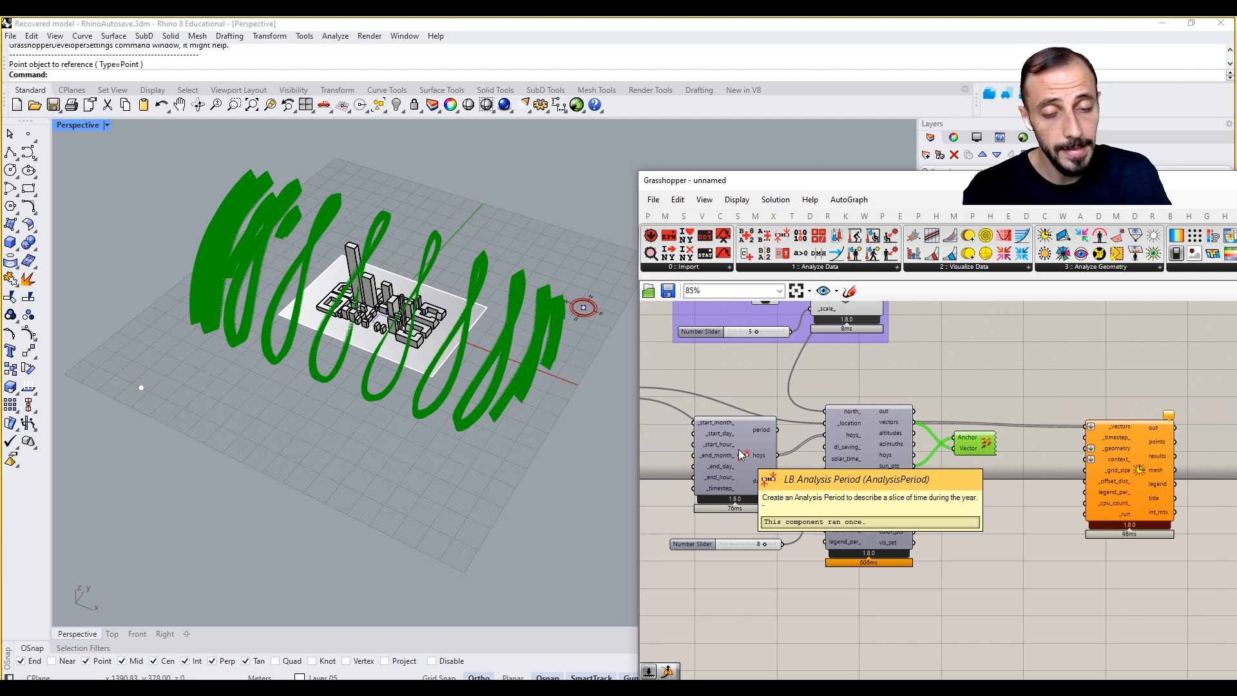
{"action": "mouse_move", "coordinate": [726, 420]}
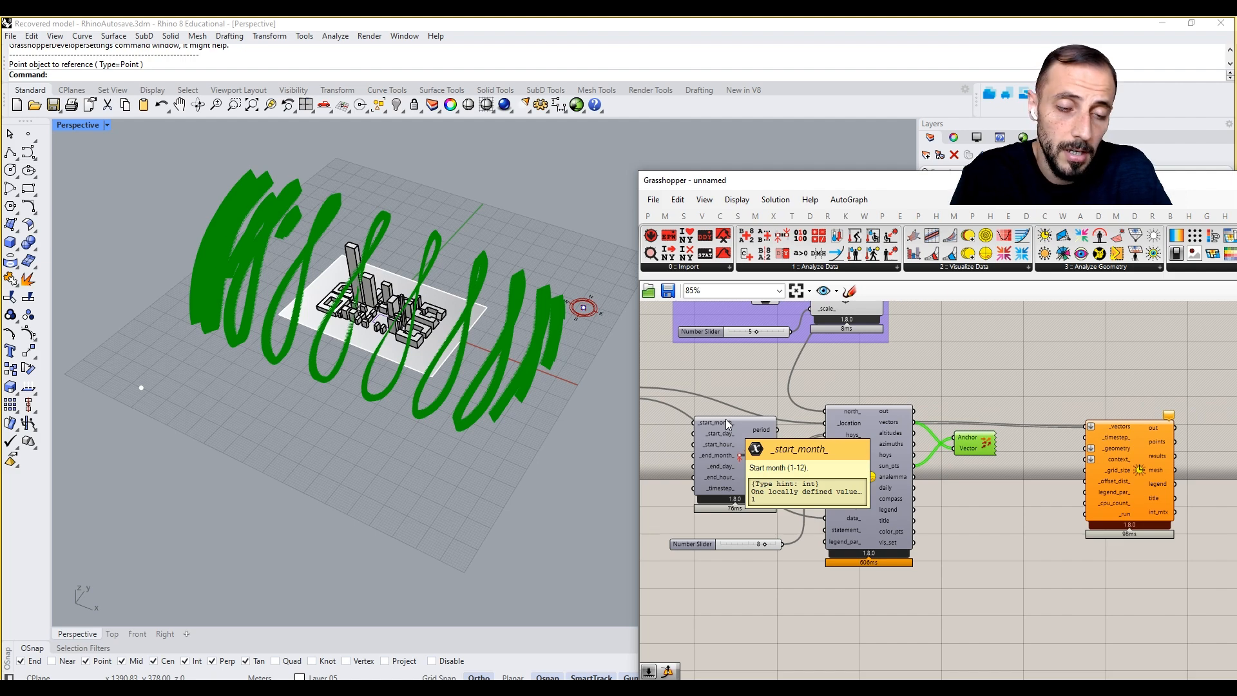
{"action": "left_click_drag", "start_coordinate": [1122, 458], "coordinate": [1150, 458]}
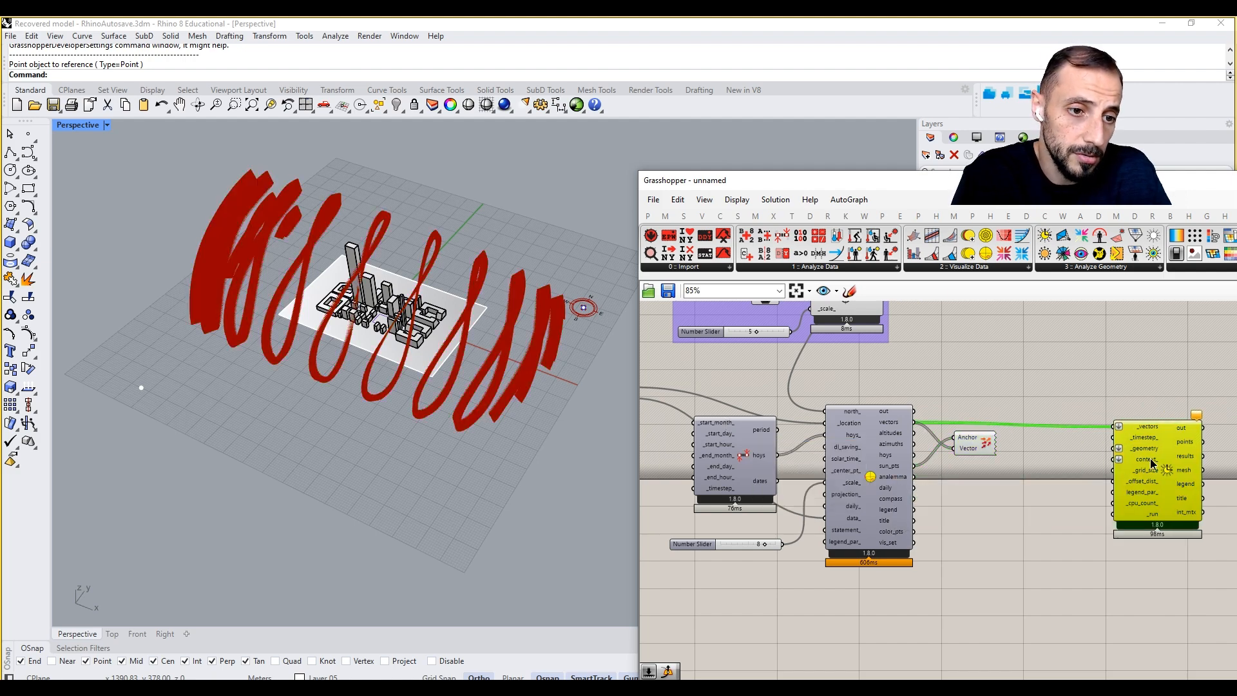
{"action": "left_click", "coordinate": [1077, 462]}
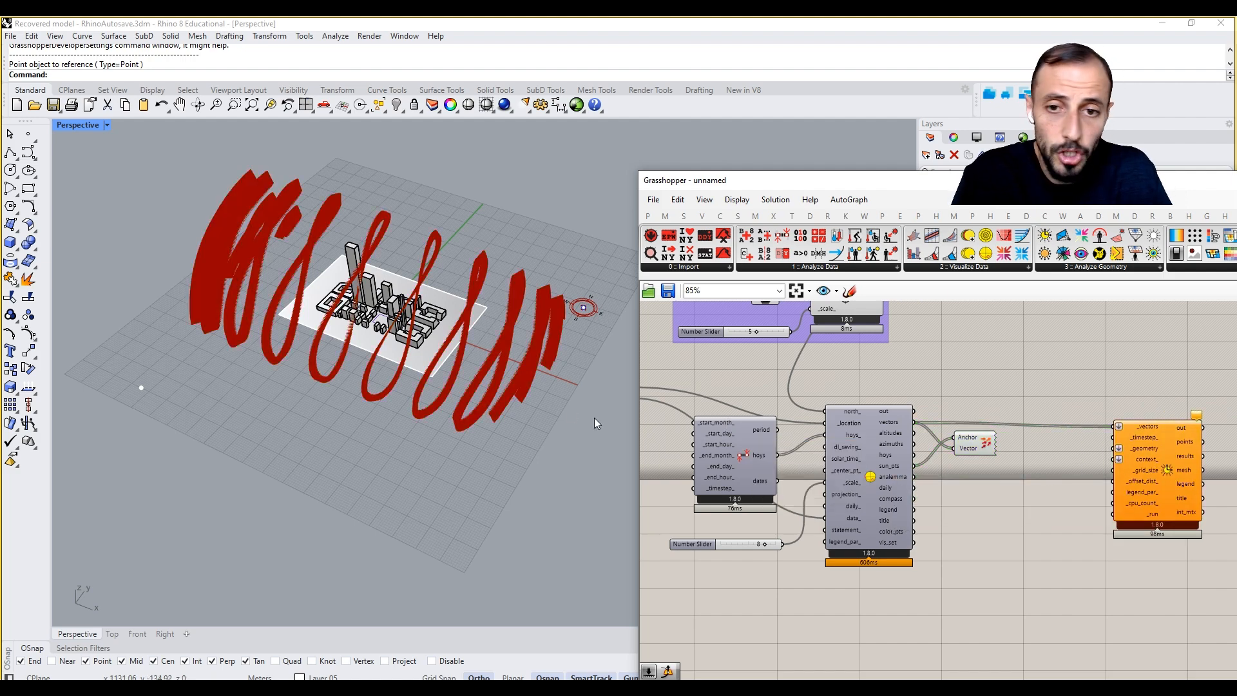
- Turn off the preview of the Vector Display component
{"action": "left_click", "coordinate": [972, 449]}
{"action": "right_click", "coordinate": [976, 366]}
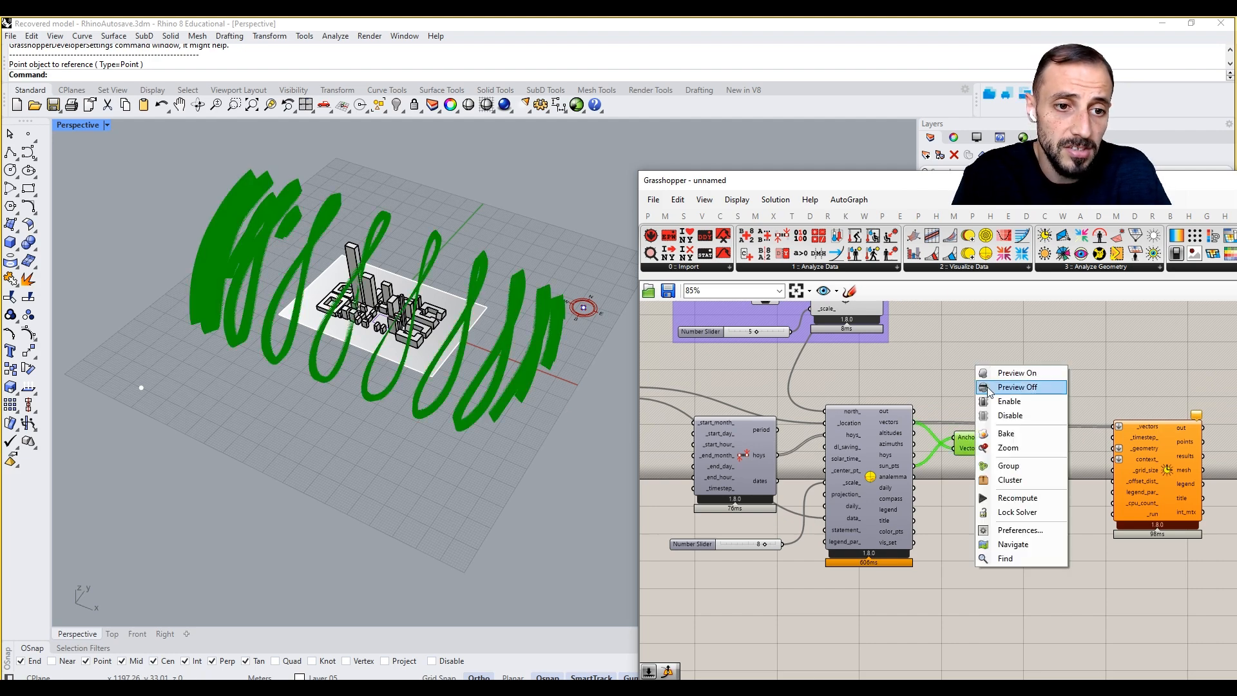
{"action": "left_click", "coordinate": [1017, 387]}
{"action": "scroll", "coordinate": [387, 280], "scroll_direction": "up", "scroll_amount": 5}
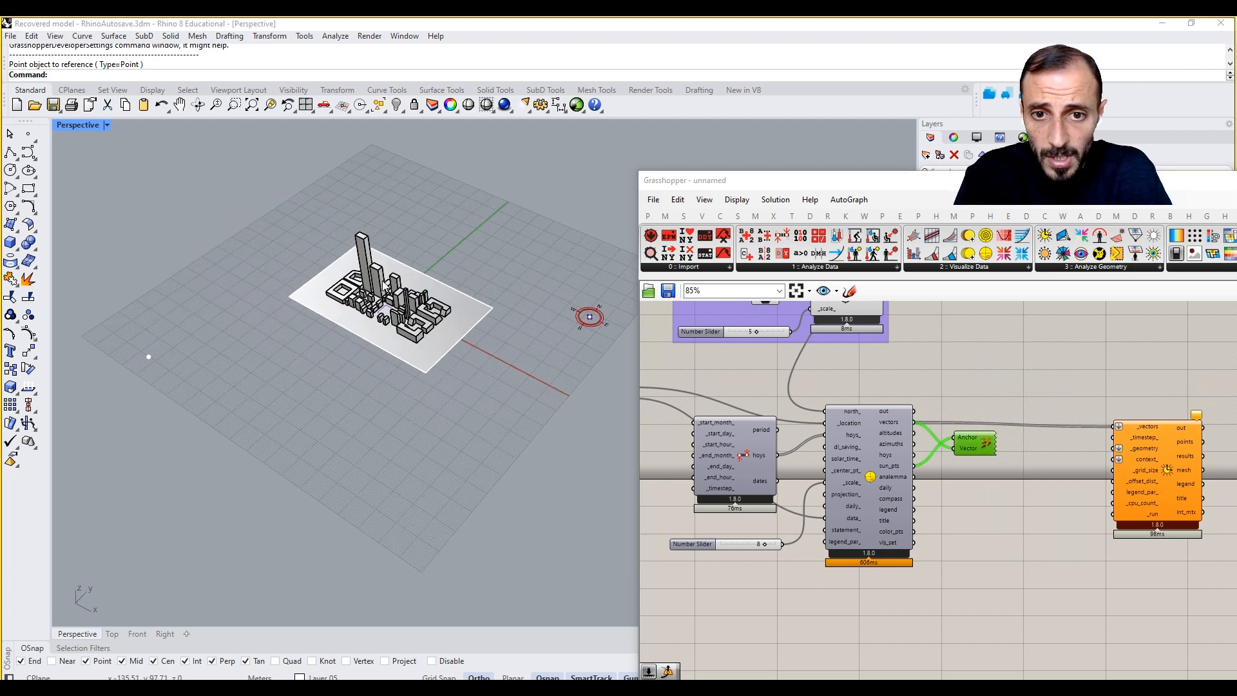
- Add a Geometry parameter referencing the ground surface and connect it to the geometry input of Direct Sun Hours
{"action": "right_click_drag", "start_coordinate": [1150, 478], "coordinate": [1114, 482]}
{"action": "left_click_drag", "start_coordinate": [1097, 469], "coordinate": [1118, 470]}
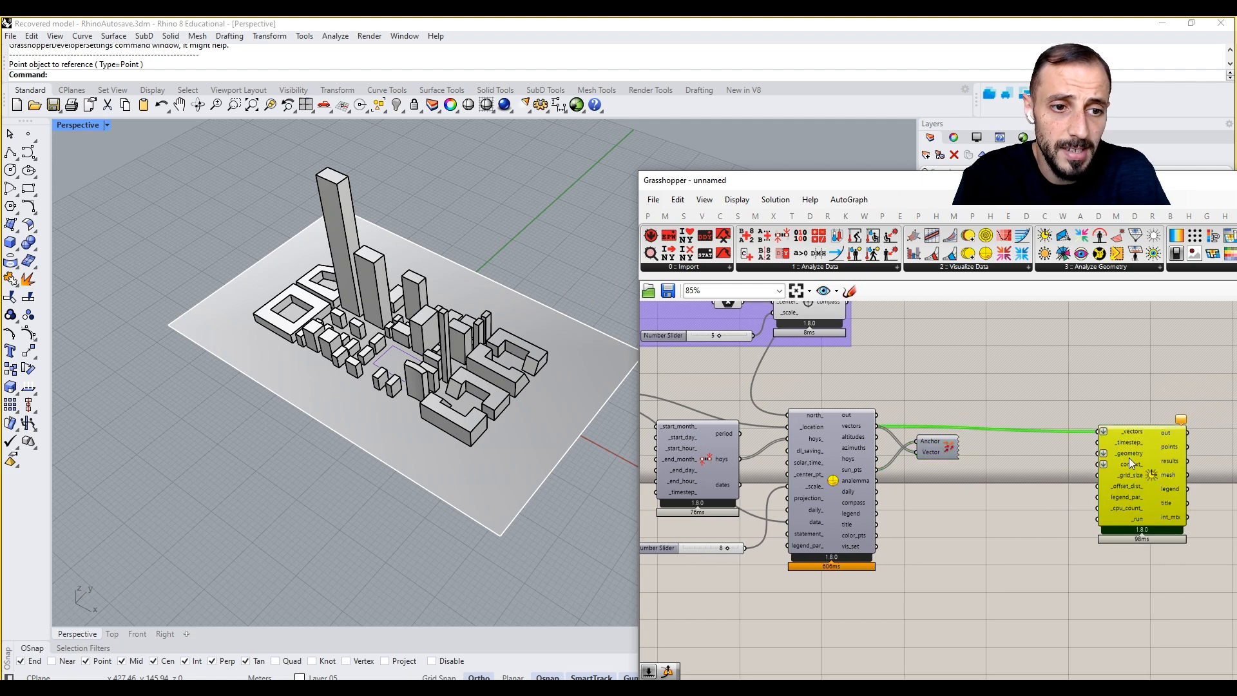
{"action": "double_click", "coordinate": [1012, 490]}
{"action": "type", "text": "geom"}
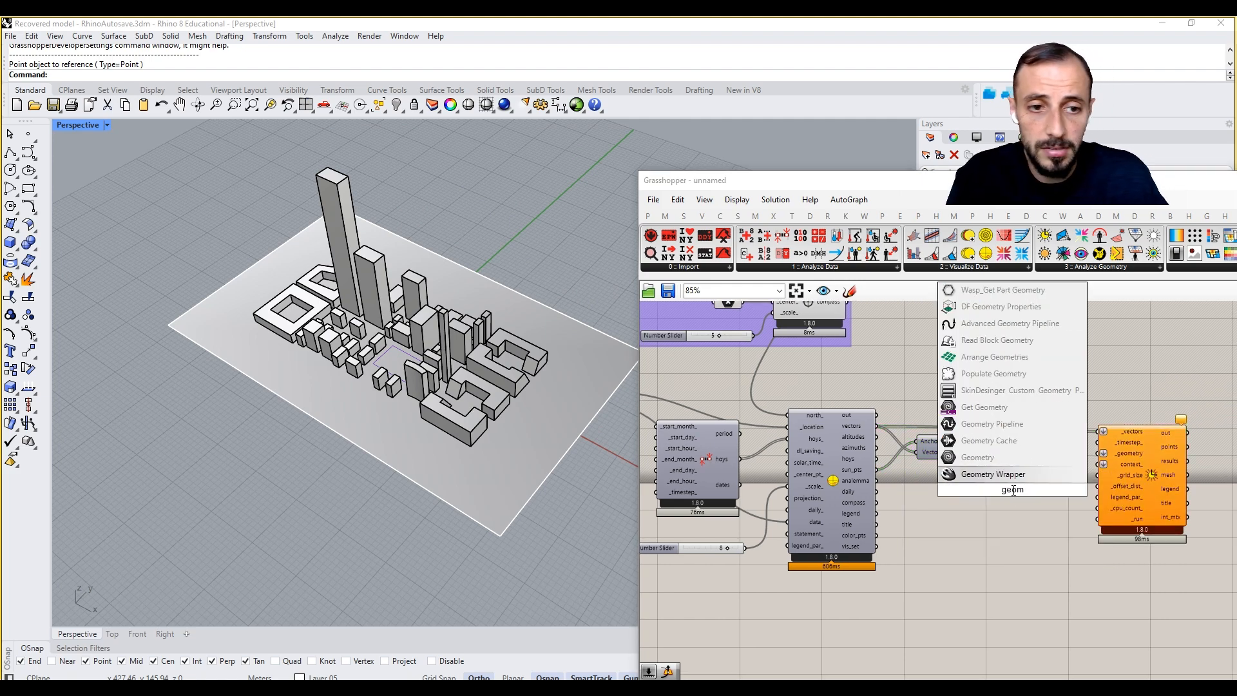
{"action": "left_click", "coordinate": [999, 459]}
{"action": "right_click", "coordinate": [1005, 491]}
{"action": "left_click", "coordinate": [1055, 586]}
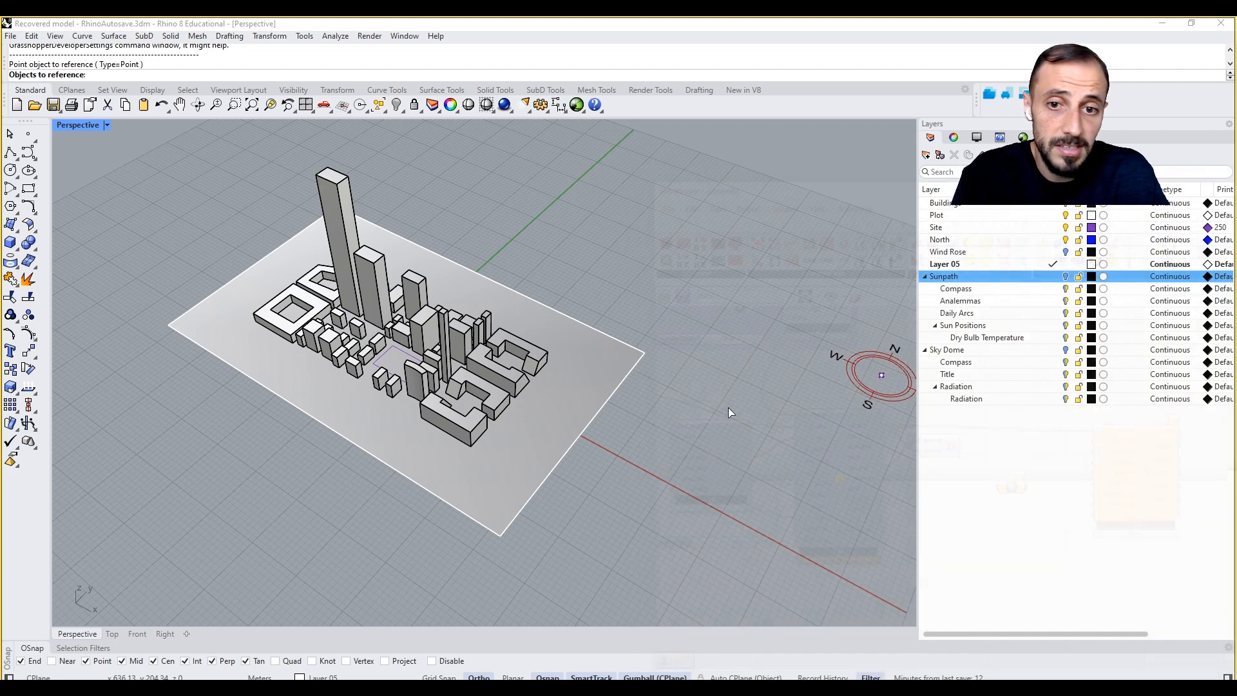
{"action": "left_click", "coordinate": [629, 361]}
{"action": "left_click_drag", "start_coordinate": [1027, 490], "coordinate": [1092, 457]}
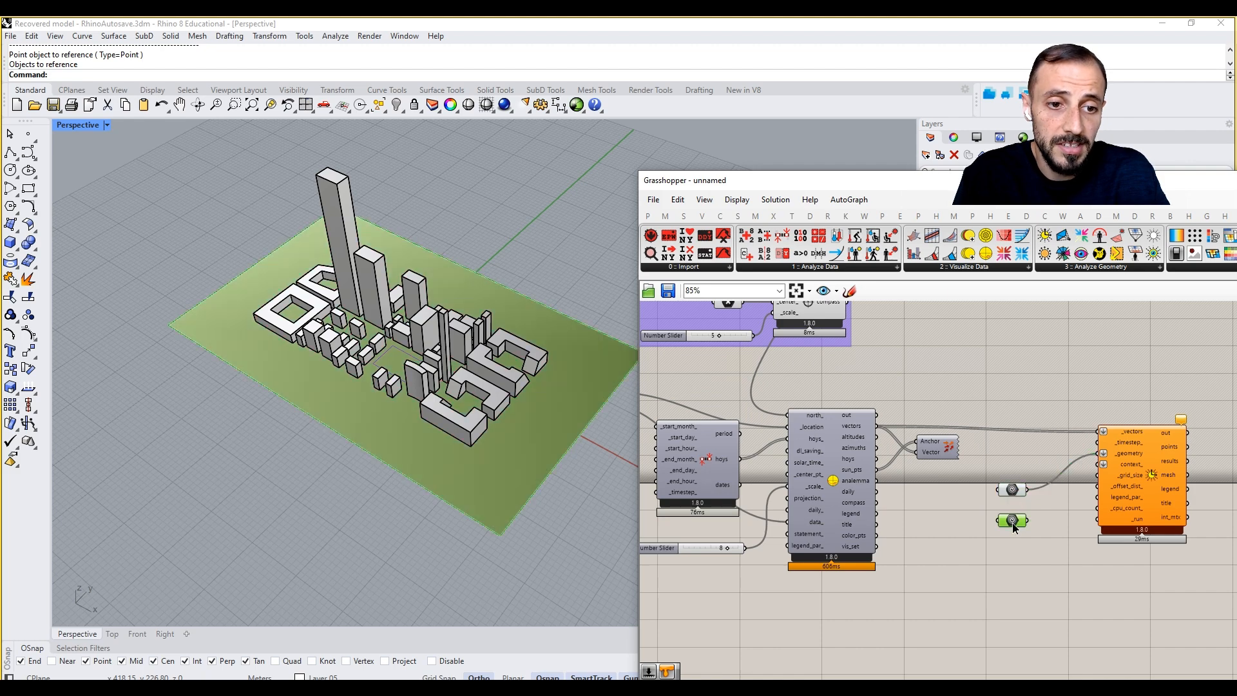
- Duplicate the Geometry parameter and reference all the city buildings in the copy
{"action": "right_click", "coordinate": [1012, 493]}
{"action": "left_click", "coordinate": [1056, 596]}
{"action": "left_click_drag", "start_coordinate": [257, 155], "coordinate": [575, 475]}
{"action": "key", "text": "Return"}
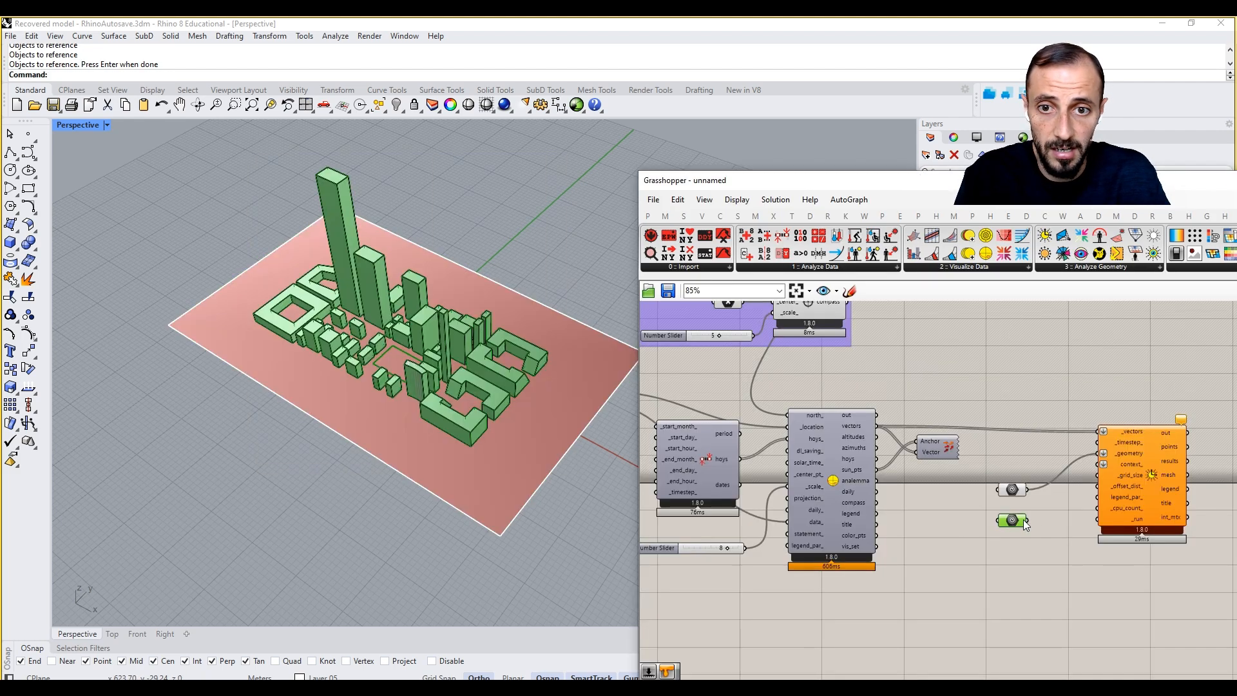
- Connect the buildings parameter to the context input of Direct Sun Hours and turn off the preview of both Geometry parameters
{"action": "left_click_drag", "start_coordinate": [1027, 521], "coordinate": [1010, 495]}
{"action": "right_click", "coordinate": [1010, 506]}
{"action": "left_click", "coordinate": [967, 505]}
- Add a number slider with the value 10 and connect it to the grid size input of Direct Sun Hours
{"action": "double_click", "coordinate": [995, 533]}
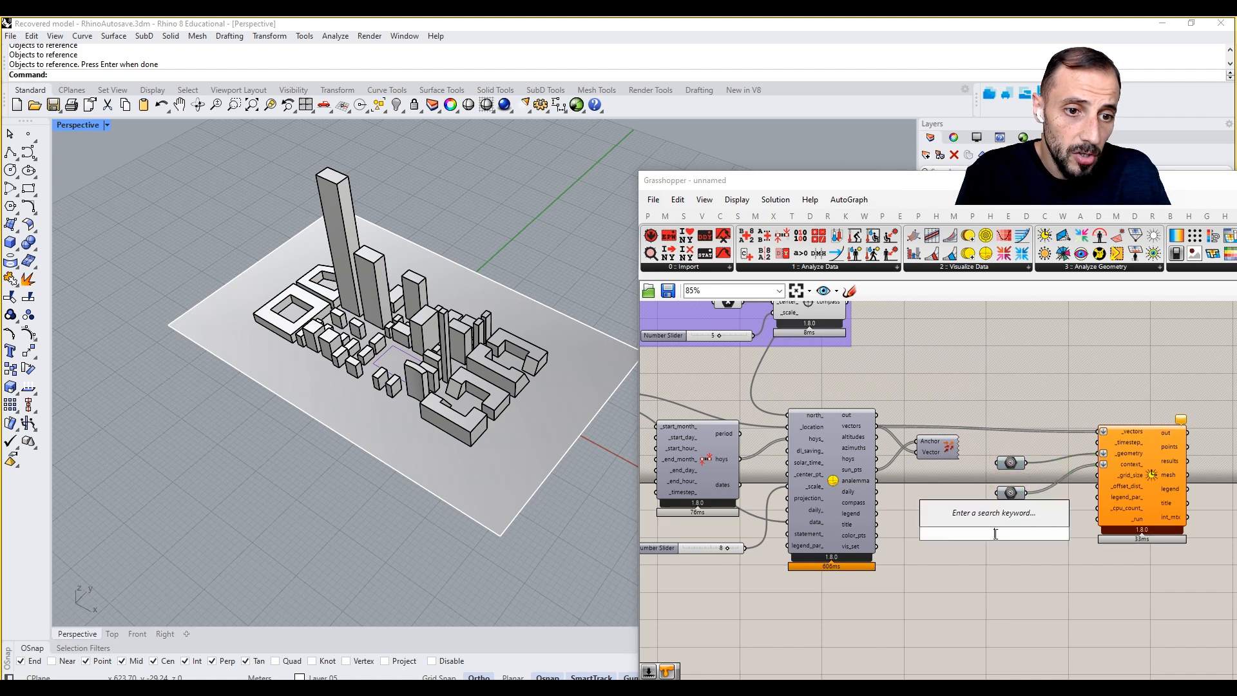
{"action": "type", "text": "10"}
{"action": "key", "text": "Return"}
{"action": "left_click_drag", "start_coordinate": [995, 533], "coordinate": [1100, 474]}
- Add a number slider with the value 0.1 and connect it to the offset distance input of Direct Sun Hours
{"action": "left_click", "coordinate": [1046, 571]}
{"action": "double_click", "coordinate": [1047, 571]}
{"action": "type", "text": "0.1"}
{"action": "key", "text": "Return"}
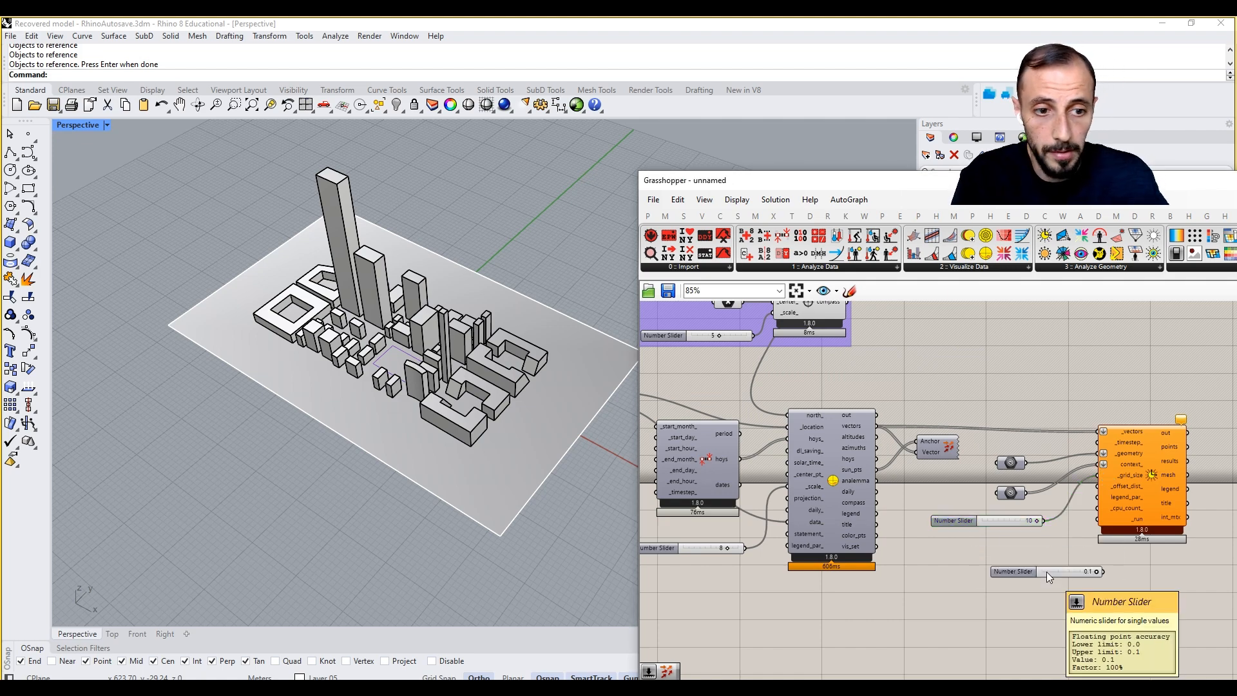
{"action": "left_click_drag", "start_coordinate": [1067, 557], "coordinate": [1097, 486]}
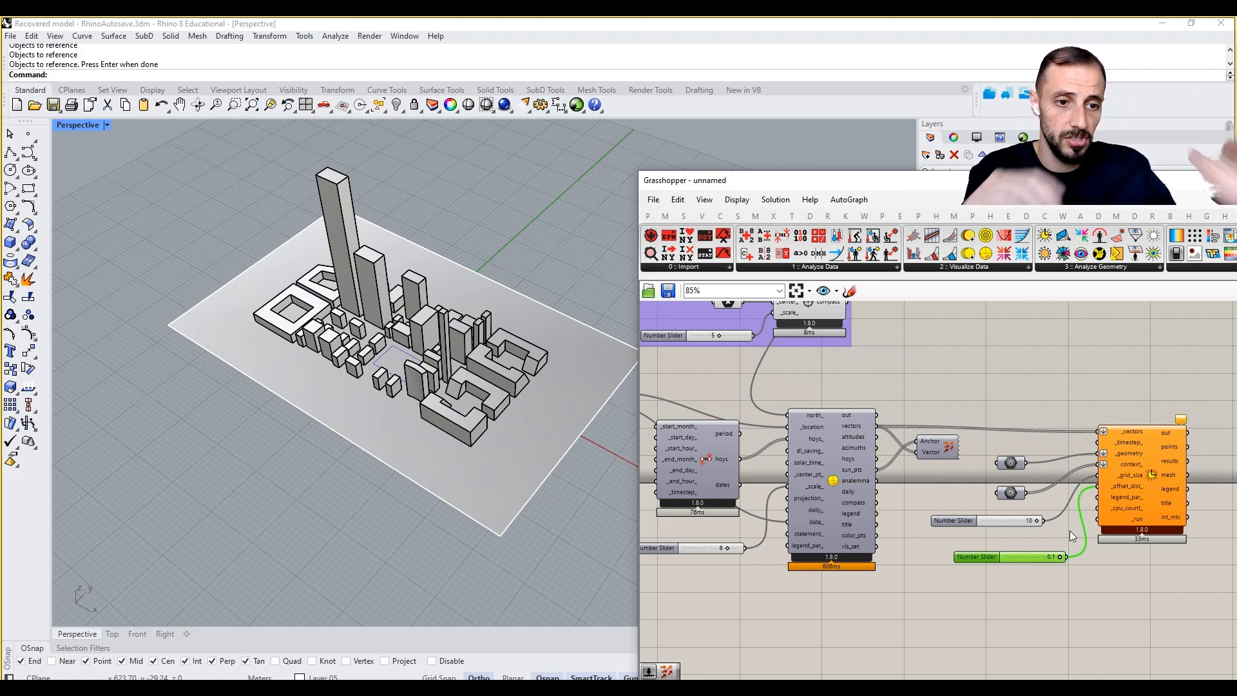
- Make room around Direct Sun Hours and connect a new Boolean Toggle to its run input
{"action": "right_click_drag", "start_coordinate": [1143, 513], "coordinate": [1129, 504]}
{"action": "left_click_drag", "start_coordinate": [1125, 500], "coordinate": [1161, 501]}
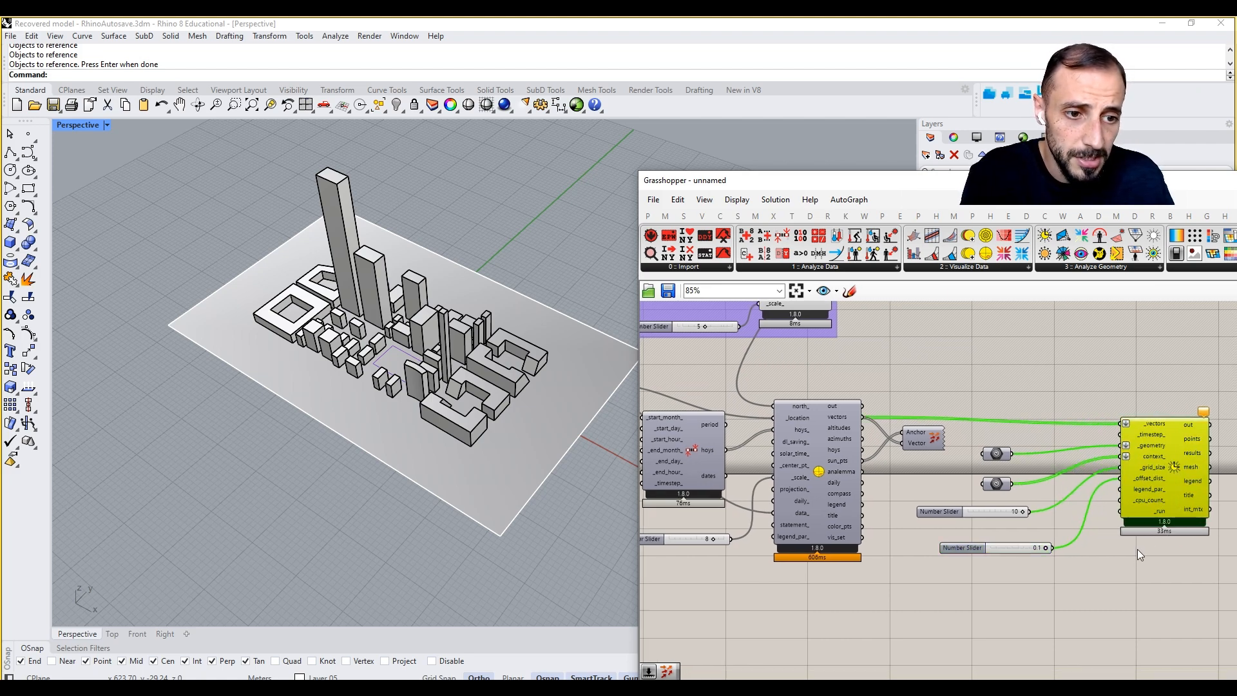
{"action": "right_click_drag", "start_coordinate": [1136, 552], "coordinate": [1115, 557]}
{"action": "double_click", "coordinate": [1075, 602]}
{"action": "type", "text": "toggle"}
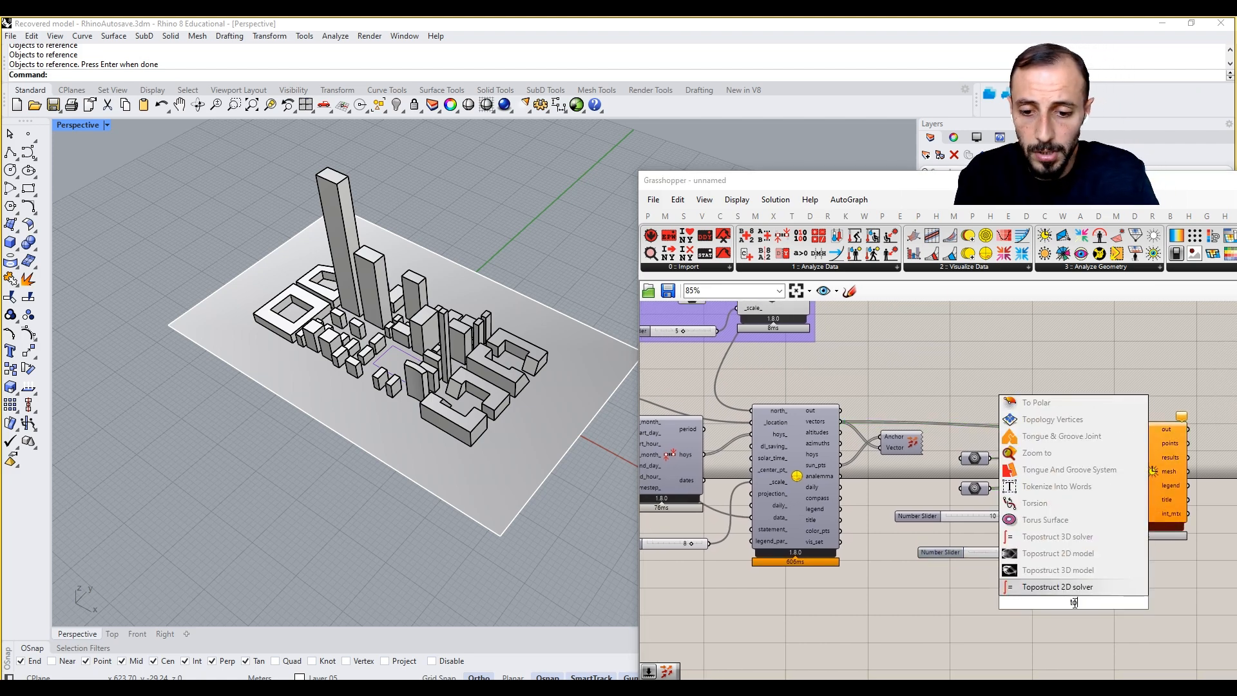
{"action": "left_click", "coordinate": [1054, 574]}
{"action": "left_click_drag", "start_coordinate": [1058, 593], "coordinate": [1011, 589]}
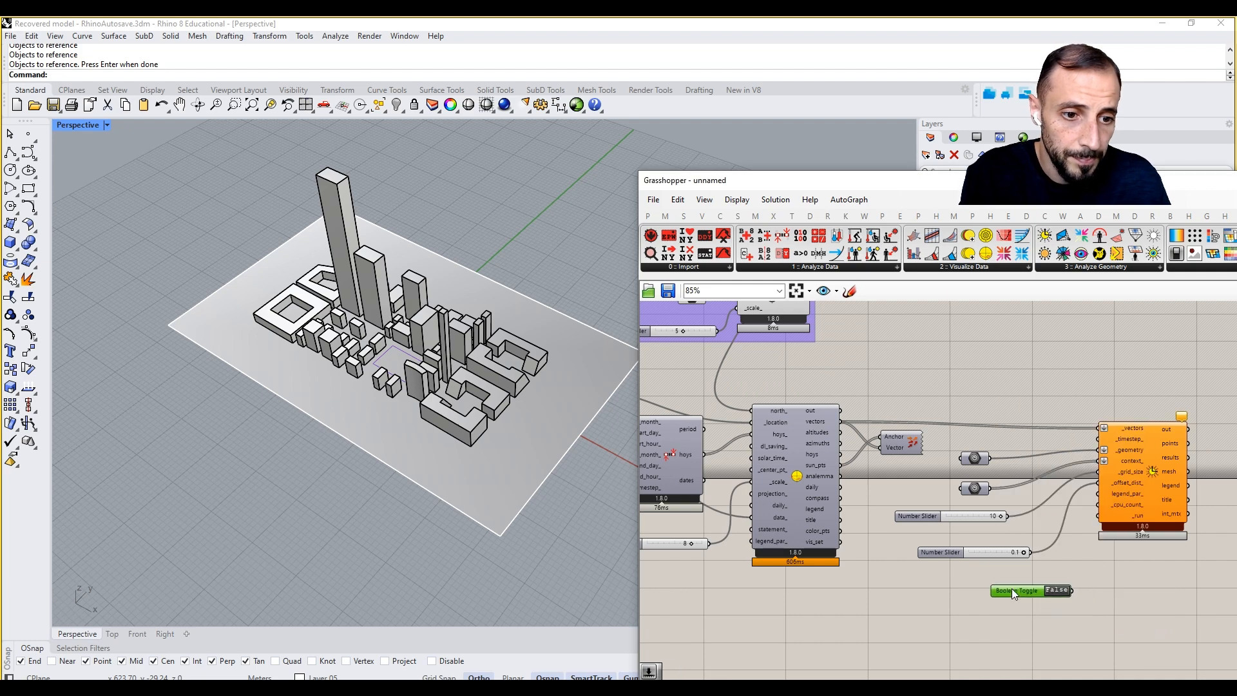
{"action": "left_click_drag", "start_coordinate": [1100, 516], "coordinate": [1100, 517]}
- Try to run the direct sun hours analysis by setting the Boolean Toggle to True
{"action": "scroll", "coordinate": [1094, 442], "scroll_direction": "up", "scroll_amount": 2}
{"action": "right_click_drag", "start_coordinate": [1062, 592], "coordinate": [1039, 596]}
{"action": "left_click", "coordinate": [1039, 596]}
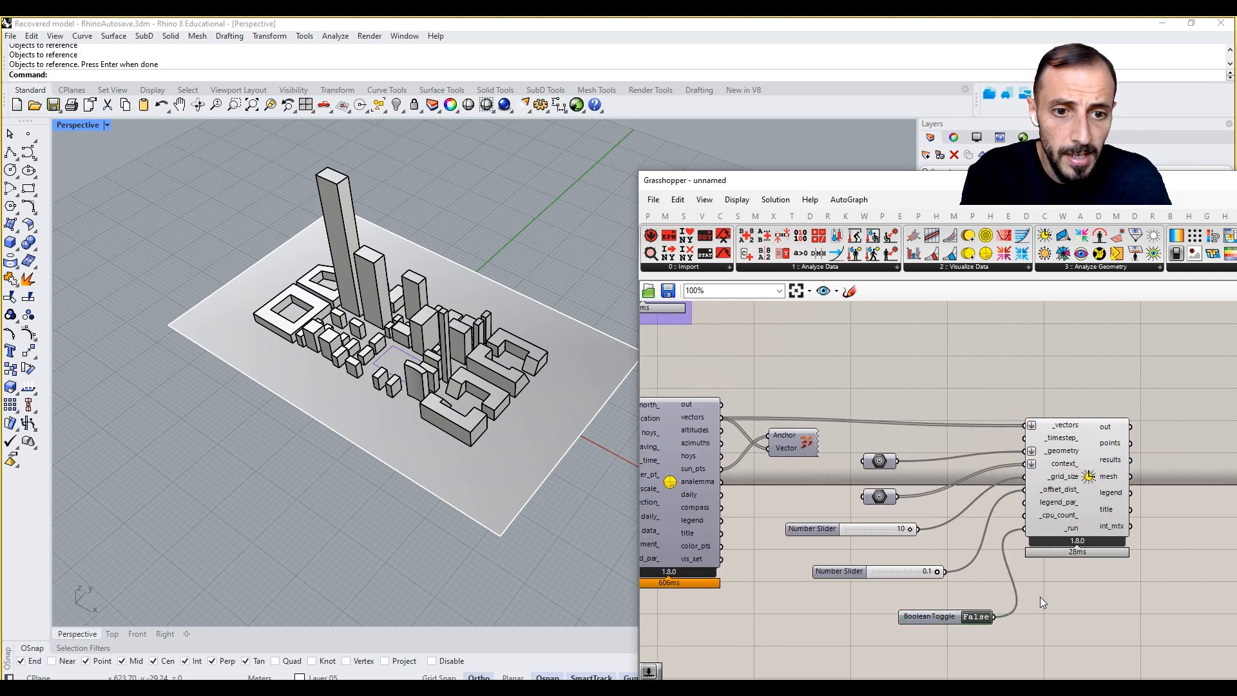
{"action": "double_click", "coordinate": [977, 617]}
{"action": "mouse_move", "coordinate": [1125, 414]}
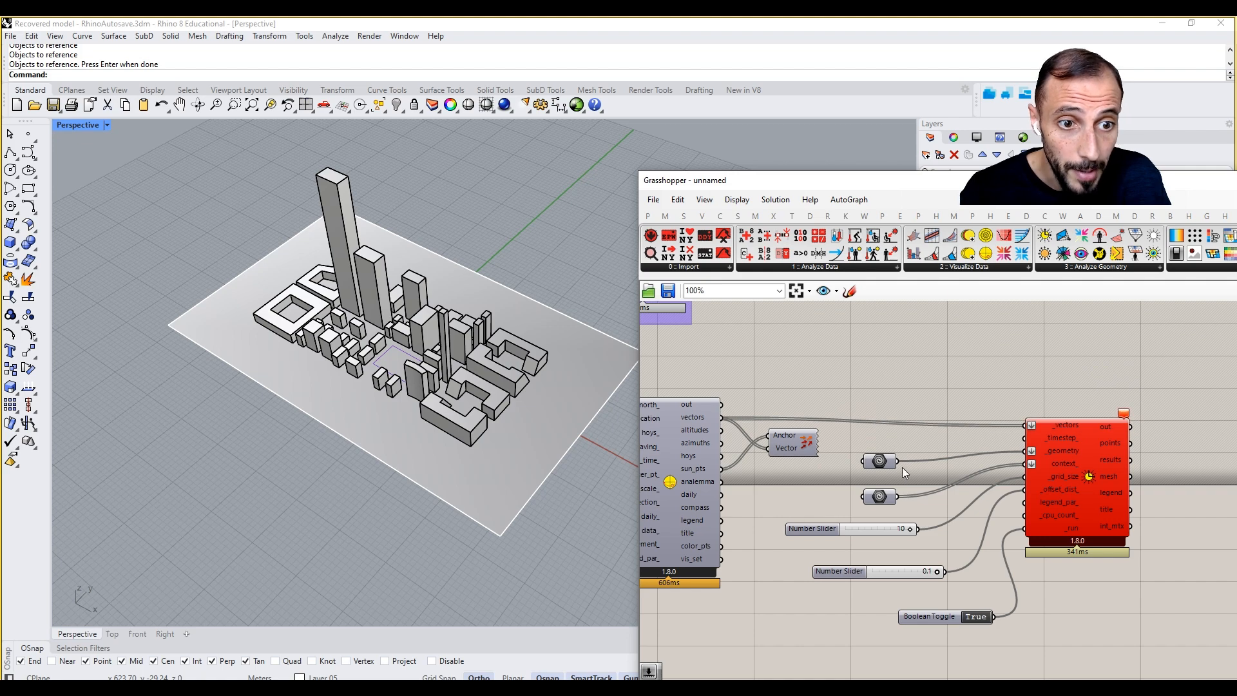
- Add a Brep parameter above the Geometry parameters and reference the ground surface in it
{"action": "right_click", "coordinate": [884, 463]}
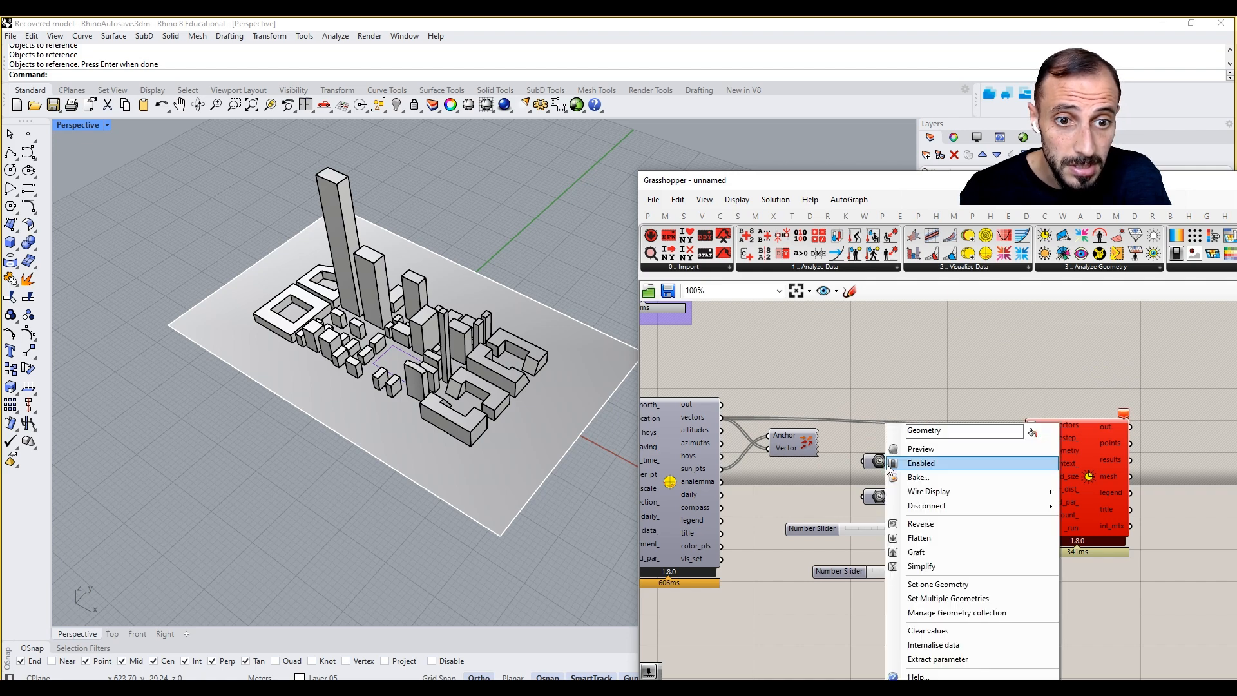
{"action": "double_click", "coordinate": [894, 388]}
{"action": "type", "text": "brep"}
{"action": "key", "text": "Return"}
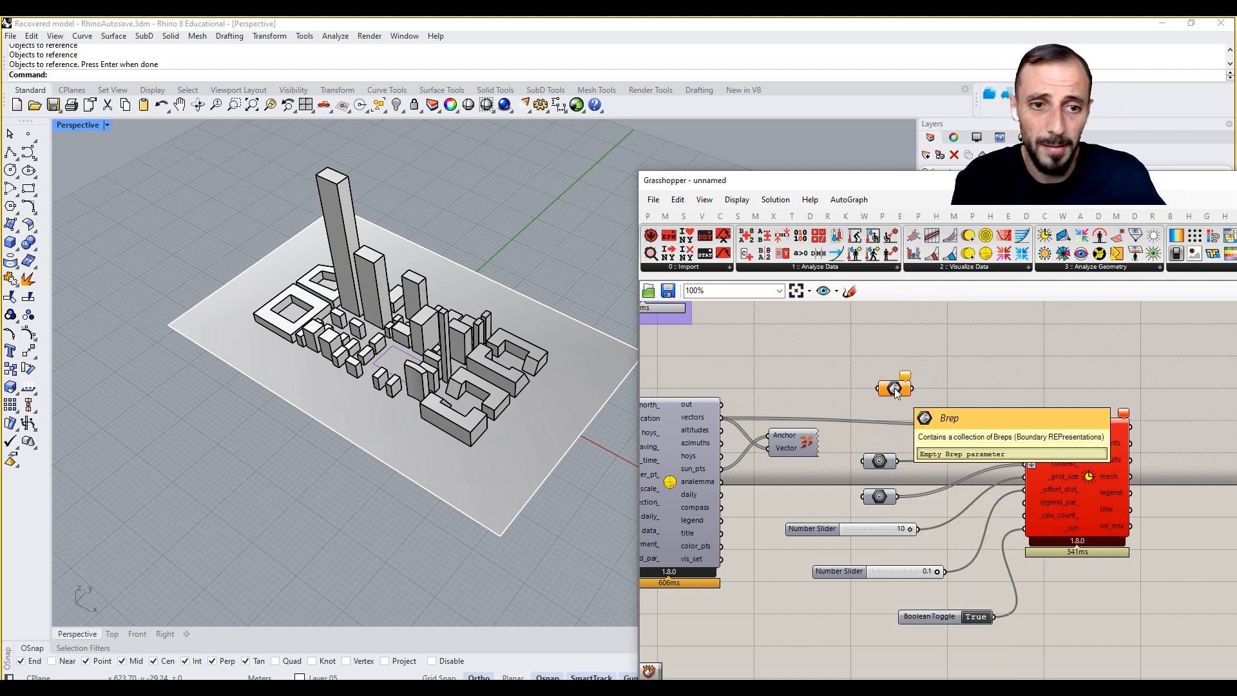
{"action": "scroll", "coordinate": [896, 389], "scroll_direction": "up", "scroll_amount": 1}
{"action": "right_click", "coordinate": [895, 390]}
{"action": "left_click", "coordinate": [938, 554]}
{"action": "left_click", "coordinate": [588, 393]}
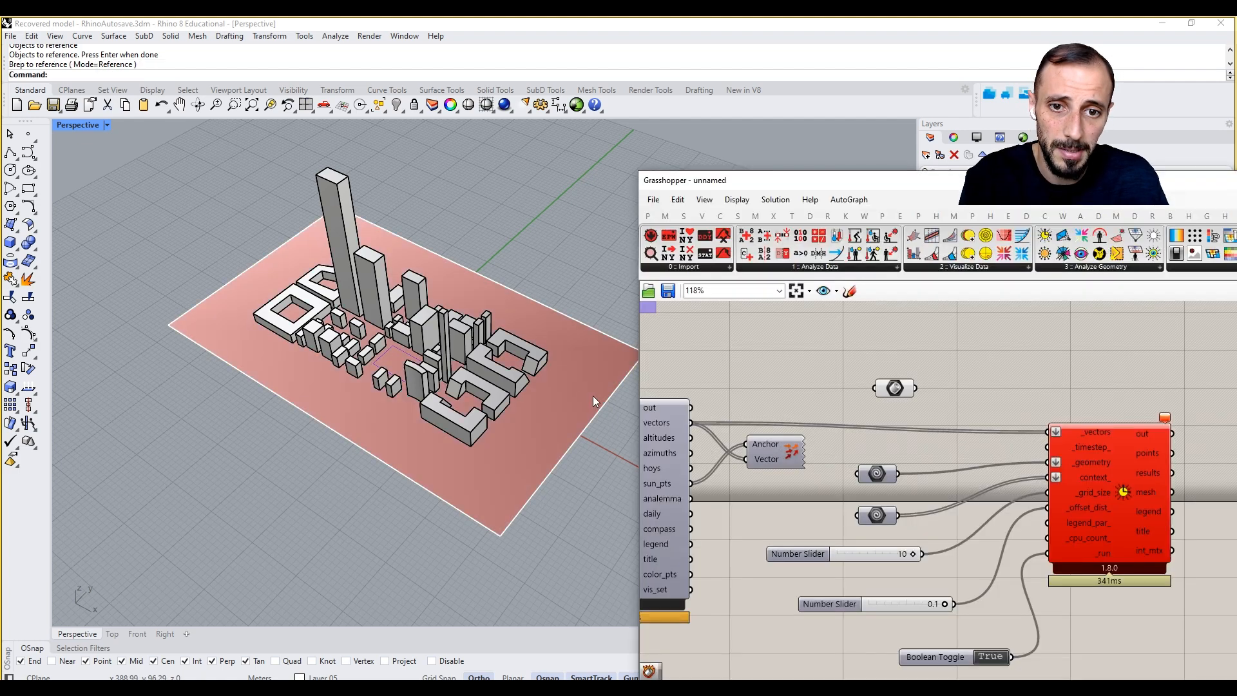
- Set the Boolean Toggle to False and delete the two Geometry parameters, keeping the Brep parameter in their place
{"action": "left_click", "coordinate": [992, 654]}
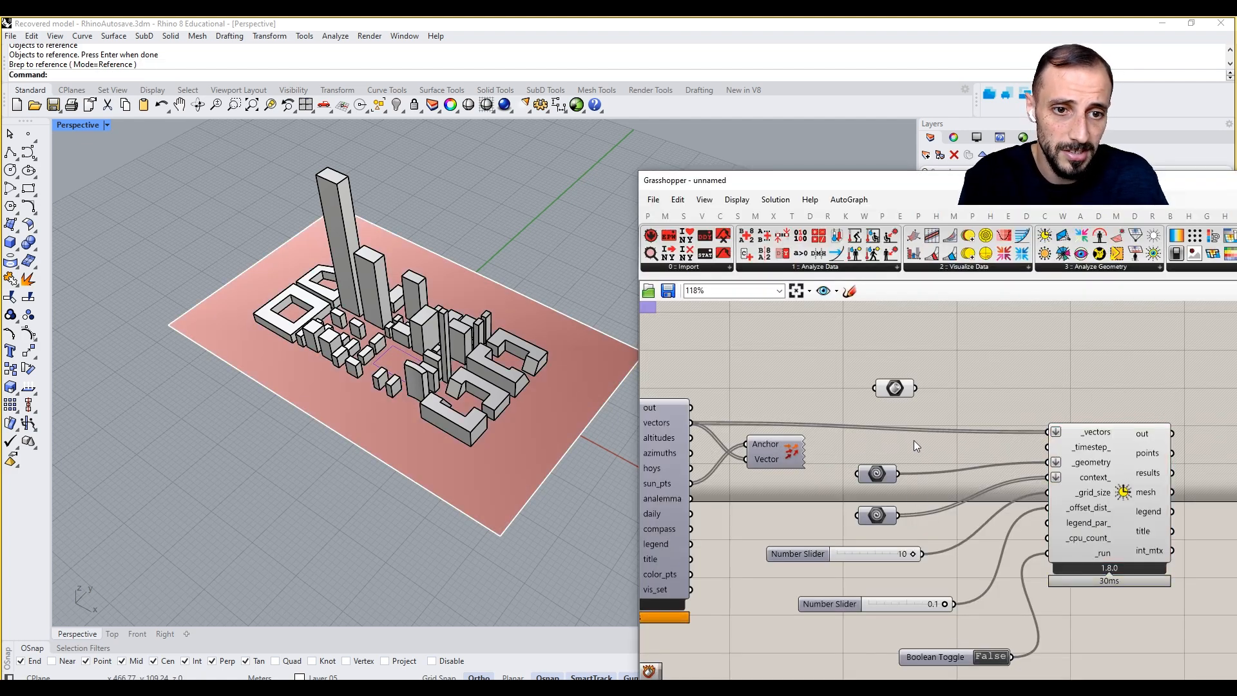
{"action": "left_click_drag", "start_coordinate": [902, 390], "coordinate": [888, 439]}
{"action": "left_click", "coordinate": [882, 476]}
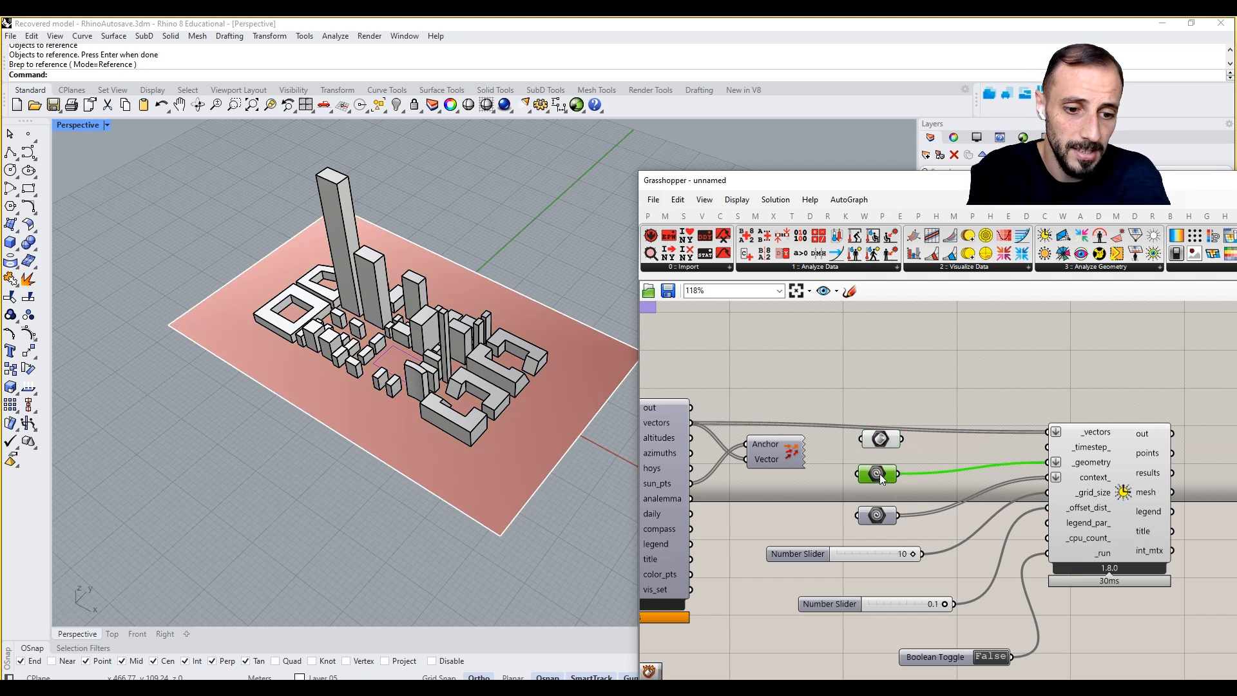
{"action": "key", "text": "Delete"}
{"action": "left_click", "coordinate": [878, 516]}
{"action": "key", "text": "Delete"}
- Duplicate the Brep parameter to reference all the buildings, and wire the ground to the geometry input and the buildings to the context input
{"action": "left_click_drag", "start_coordinate": [880, 459], "coordinate": [880, 494], "text": "alt"}
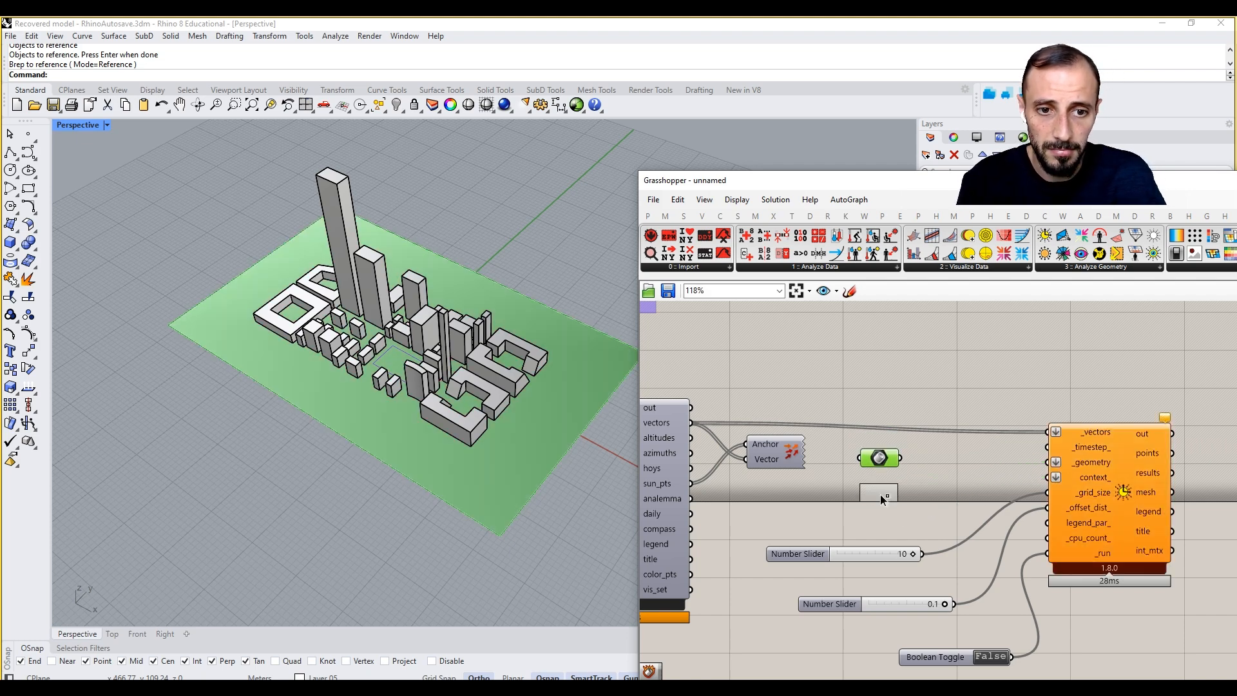
{"action": "right_click", "coordinate": [881, 494]}
{"action": "left_click", "coordinate": [936, 597]}
{"action": "left_click_drag", "start_coordinate": [232, 138], "coordinate": [567, 454]}
{"action": "key", "text": "Return"}
{"action": "left_click_drag", "start_coordinate": [900, 458], "coordinate": [1047, 462]}
{"action": "left_click_drag", "start_coordinate": [915, 498], "coordinate": [1048, 477]}
- Turn off the preview of both Brep parameters
{"action": "left_click_drag", "start_coordinate": [915, 525], "coordinate": [841, 399]}
{"action": "right_click", "coordinate": [829, 342]}
{"action": "left_click", "coordinate": [875, 360]}
{"action": "left_click", "coordinate": [875, 360]}
- Run the direct sun hours analysis by setting the Boolean Toggle to True
{"action": "scroll", "coordinate": [405, 356], "scroll_direction": "up", "scroll_amount": 3}
{"action": "scroll", "coordinate": [275, 315], "scroll_direction": "up", "scroll_amount": 5}
{"action": "scroll", "coordinate": [278, 311], "scroll_direction": "down", "scroll_amount": 5}
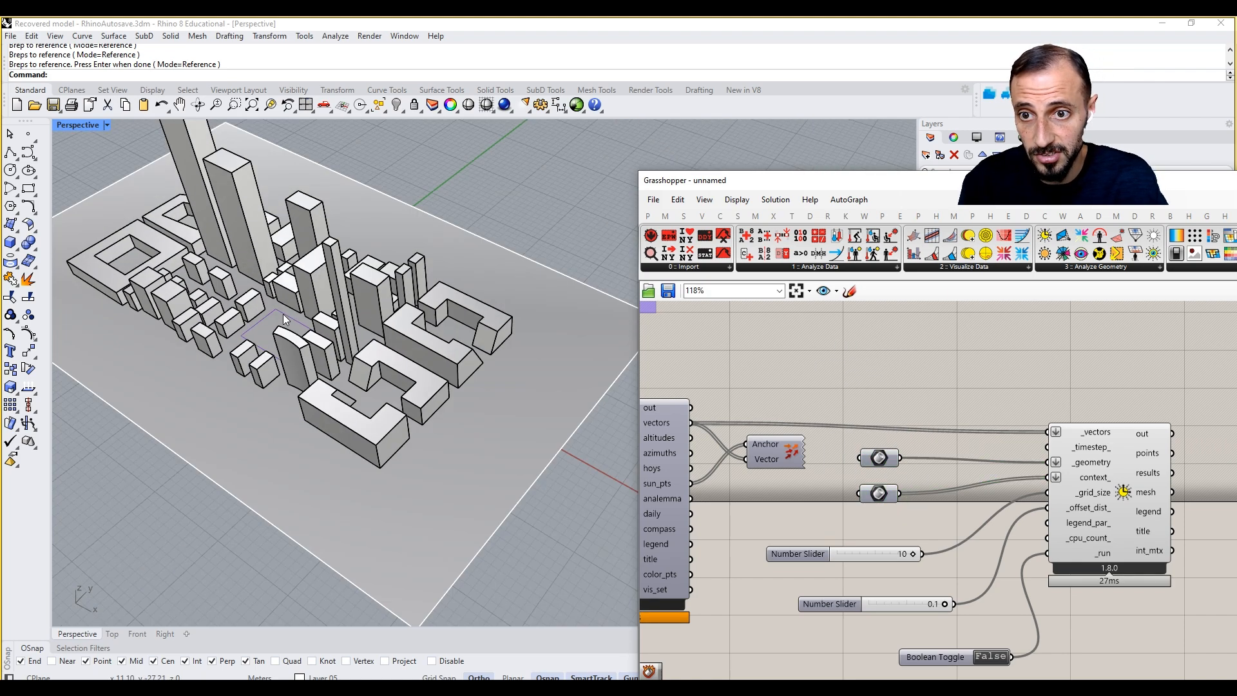
{"action": "scroll", "coordinate": [283, 314], "scroll_direction": "down", "scroll_amount": 2}
{"action": "right_click_drag", "start_coordinate": [964, 531], "coordinate": [907, 483]}
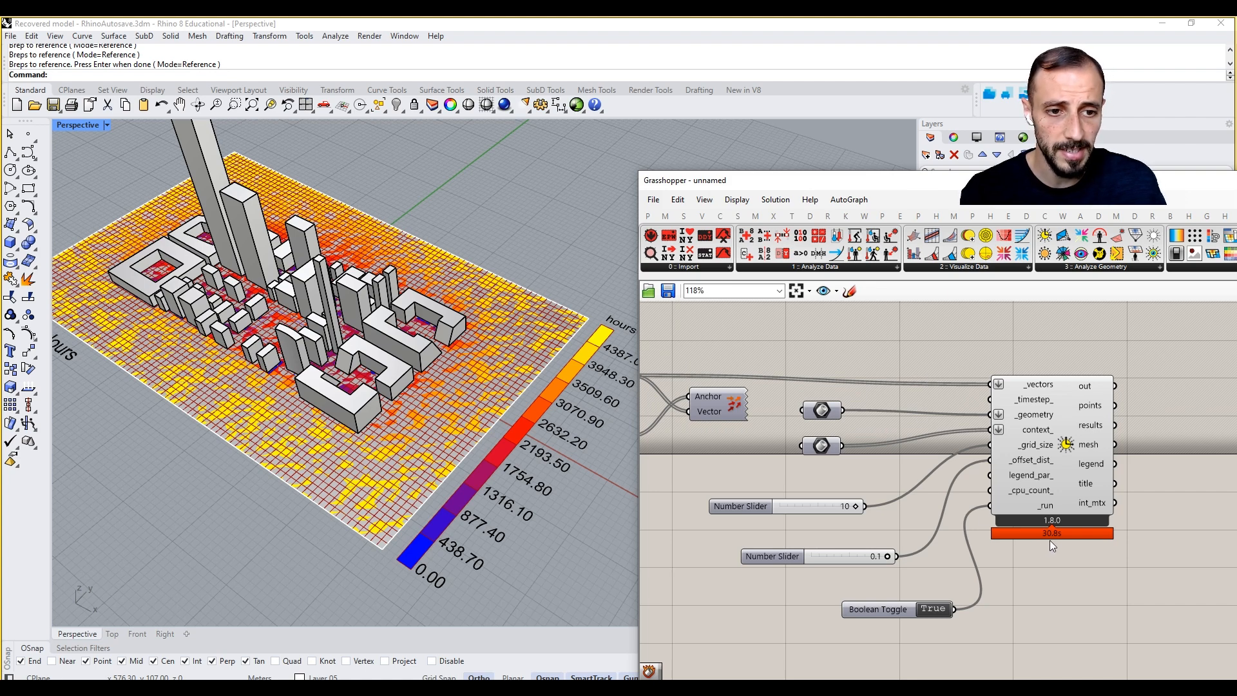
{"action": "left_click", "coordinate": [535, 299]}
{"action": "left_click", "coordinate": [532, 307]}
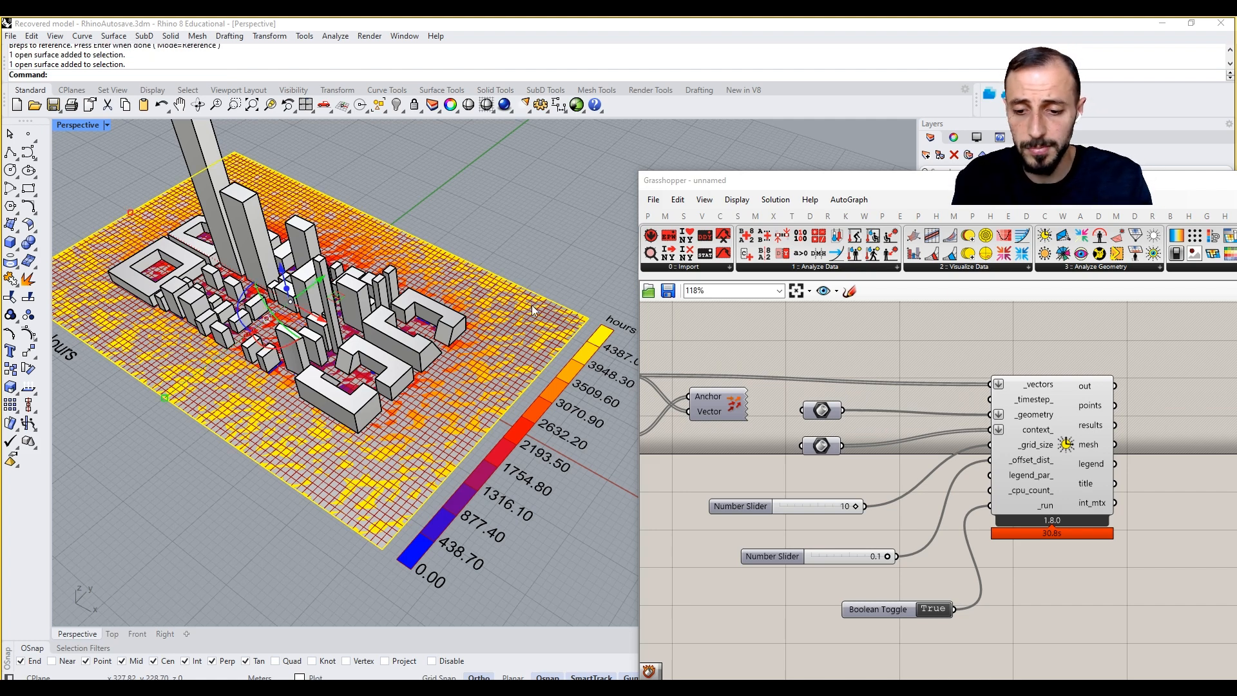
{"action": "type", "text": "setd"}
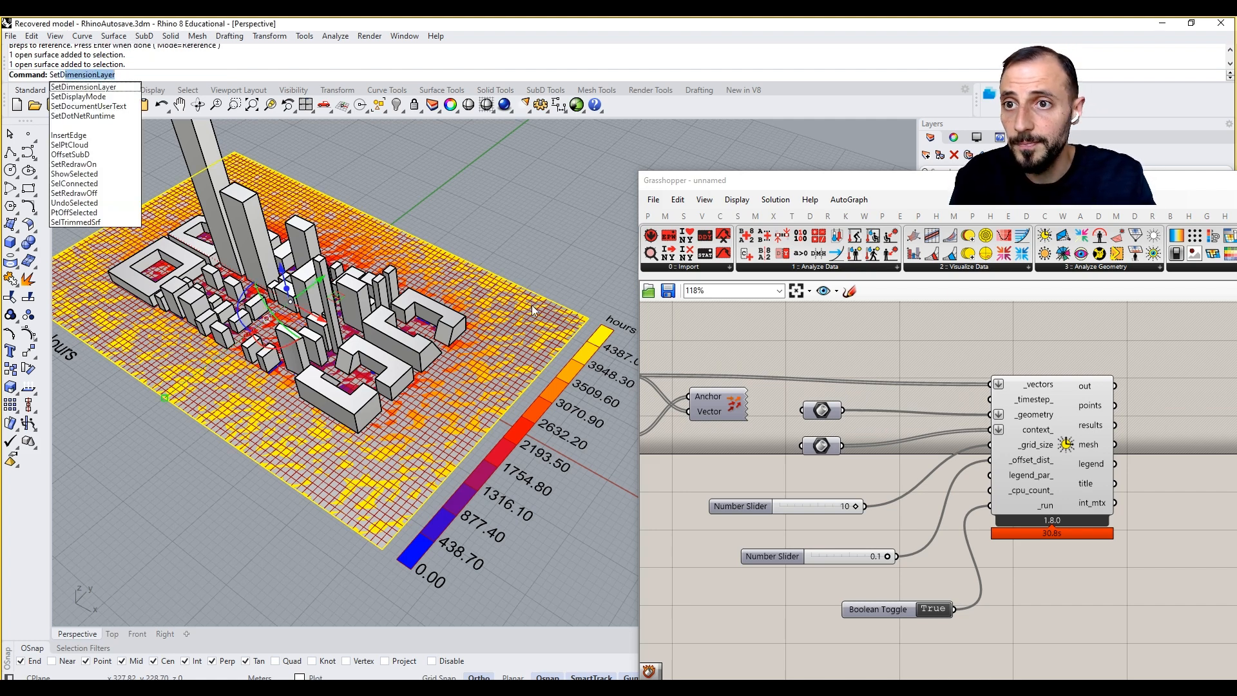
{"action": "type", "text": "id"}
{"action": "key", "text": "Return"}
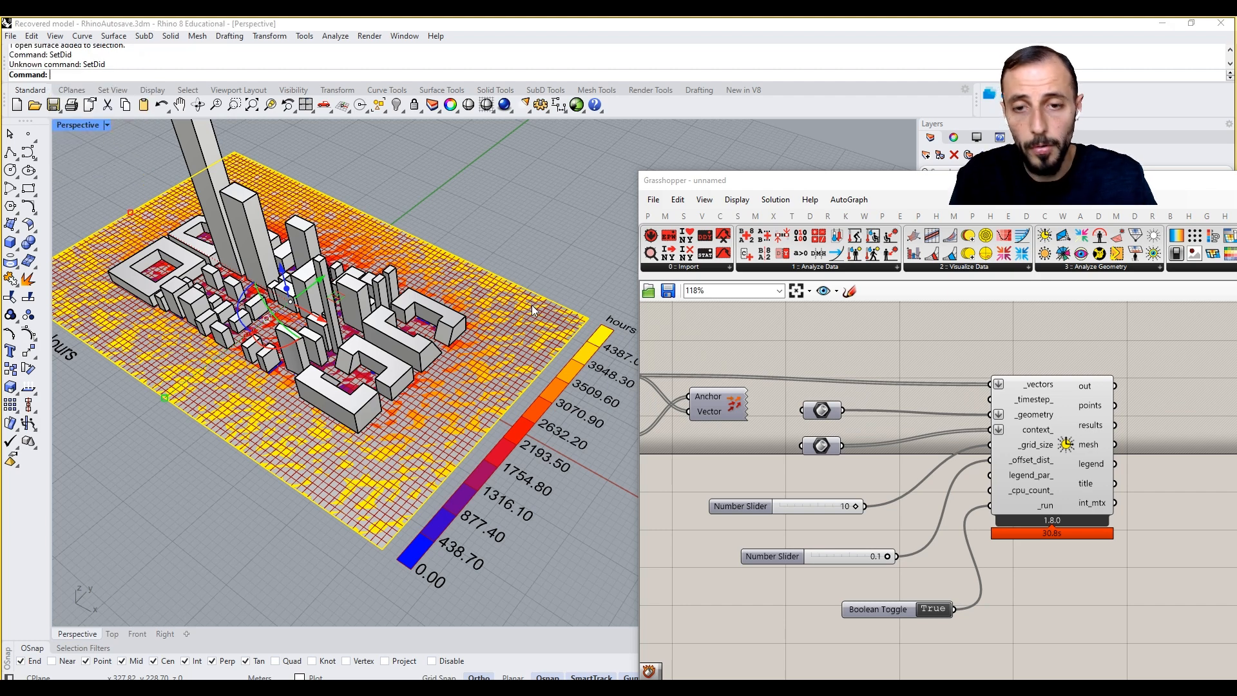
{"action": "type", "text": "SetSis"}
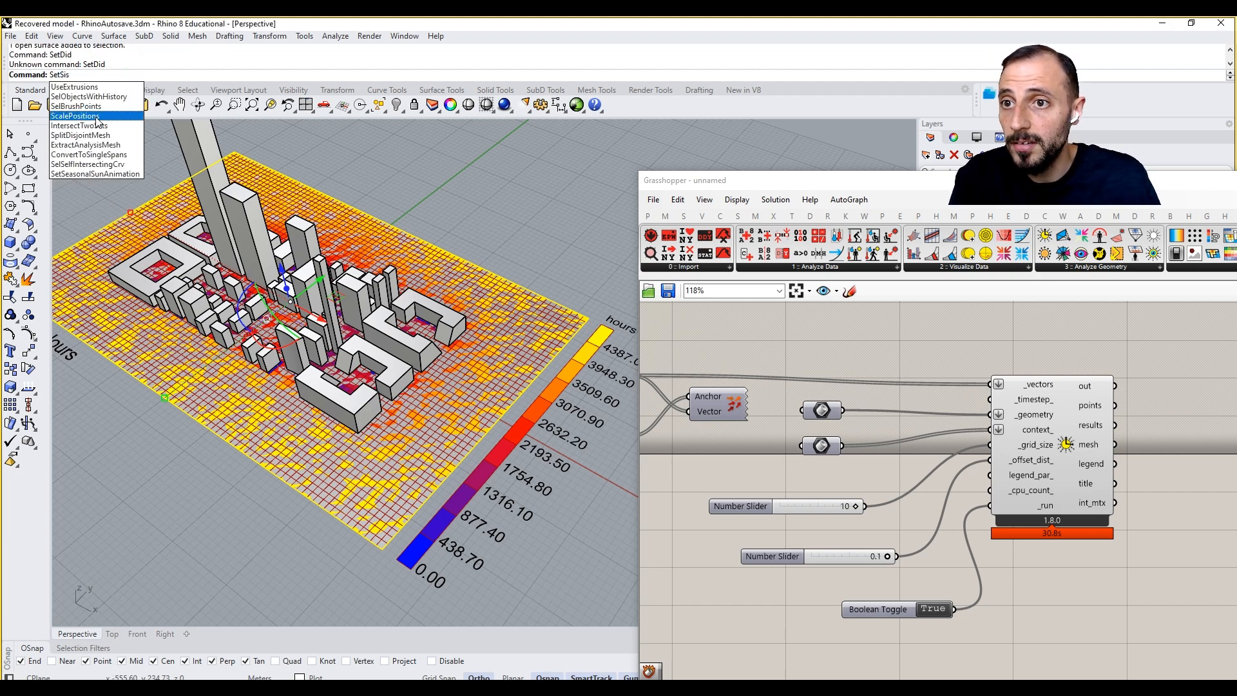
{"action": "key", "text": "BackSpace"}
{"action": "key", "text": "BackSpace"}
{"action": "key", "text": "BackSpace"}
- Set the display mode of all viewports to Wireframe with the SetDisplayMode command
{"action": "type", "text": "DisplayMode"}
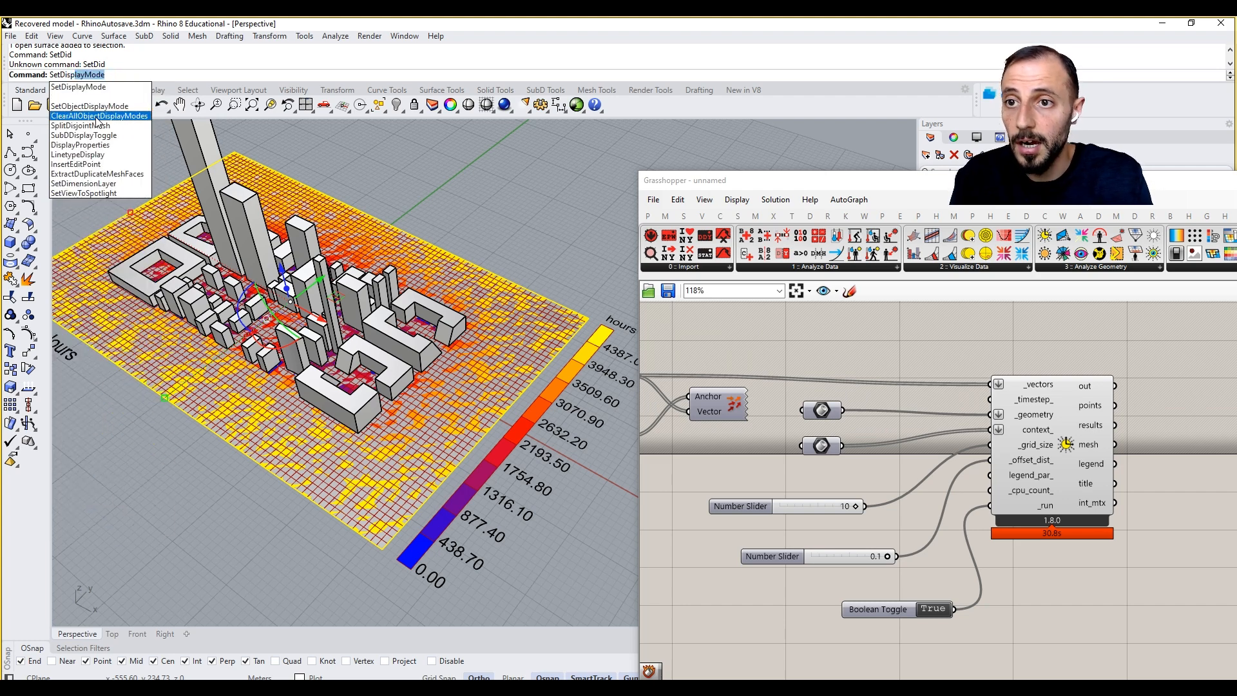
{"action": "left_click", "coordinate": [96, 86]}
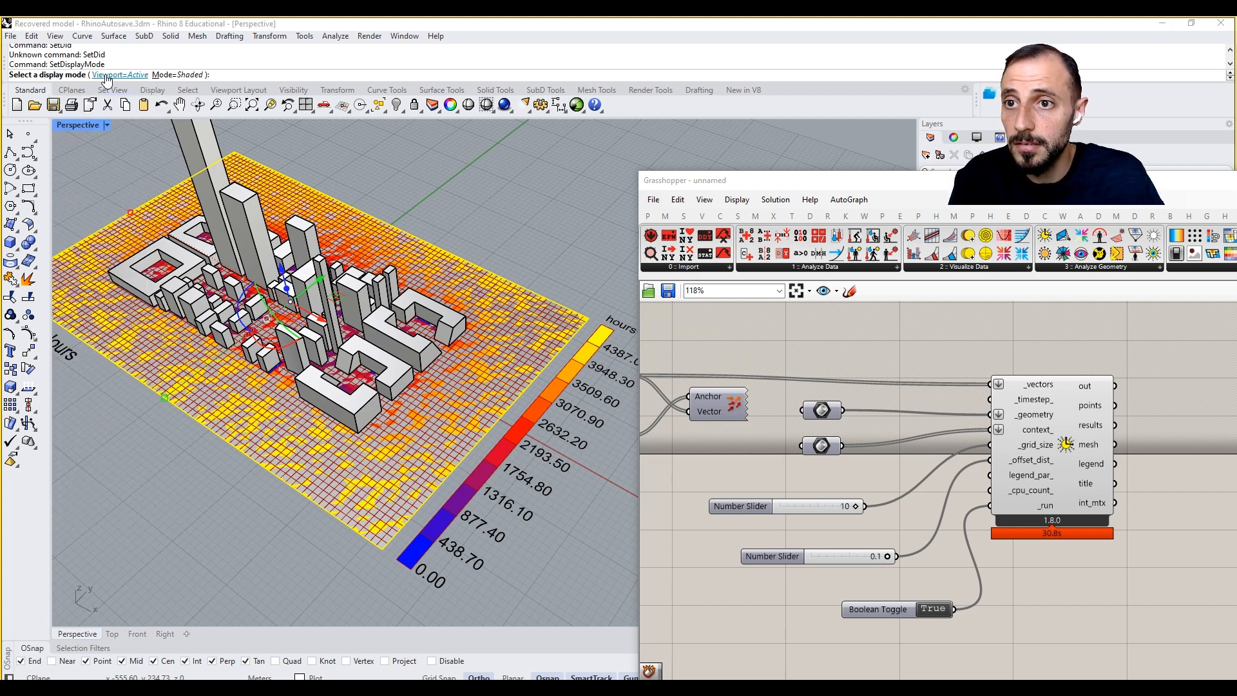
{"action": "left_click", "coordinate": [115, 74]}
{"action": "left_click", "coordinate": [171, 75]}
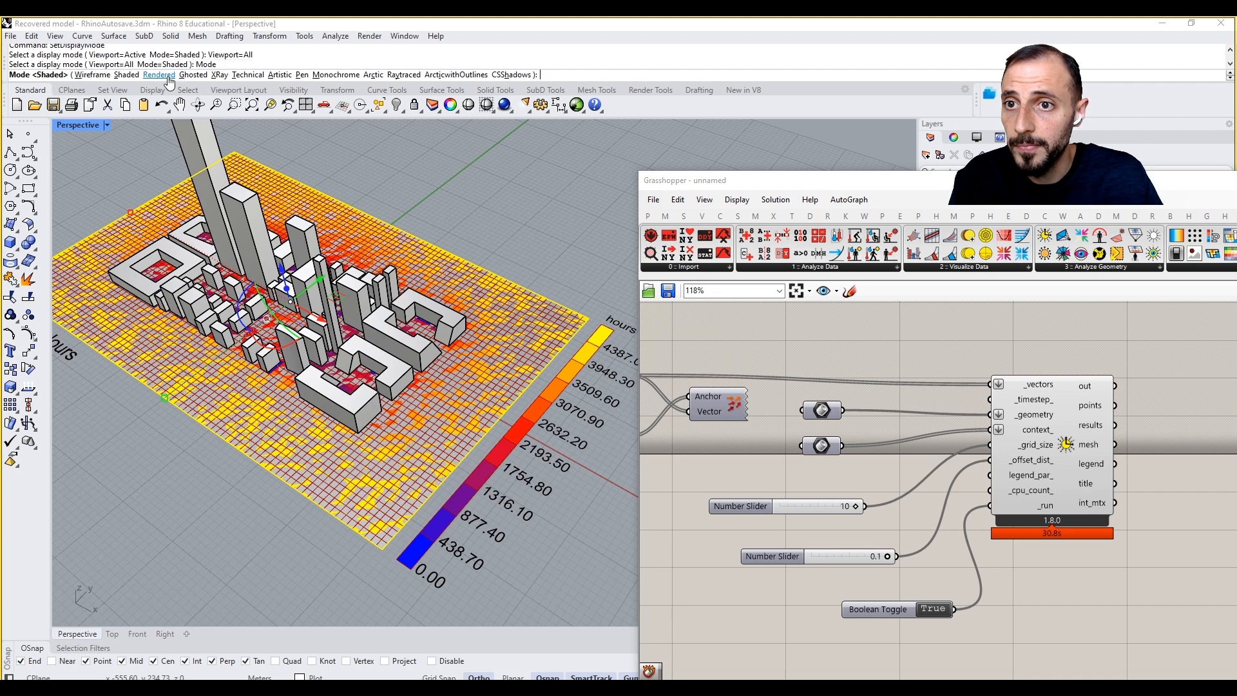
{"action": "left_click", "coordinate": [96, 75]}
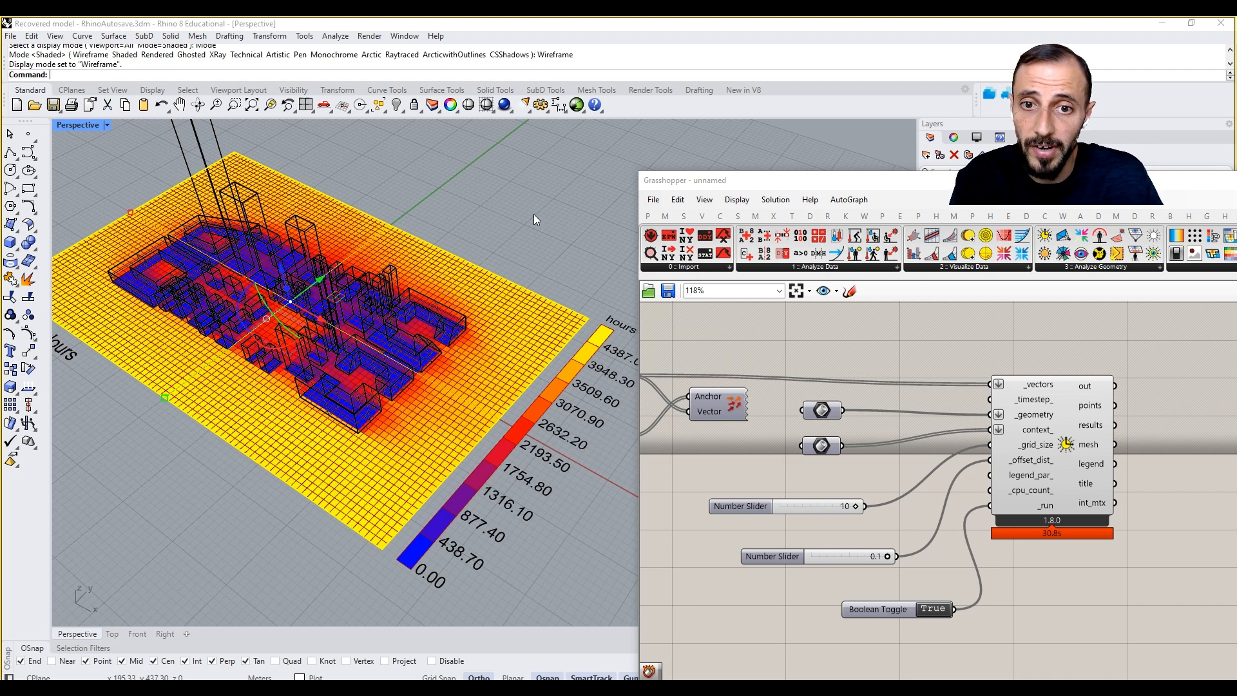
- Select the ground surface and repeat SetDisplayMode with the active viewport set to Wireframe
{"action": "left_click", "coordinate": [562, 306]}
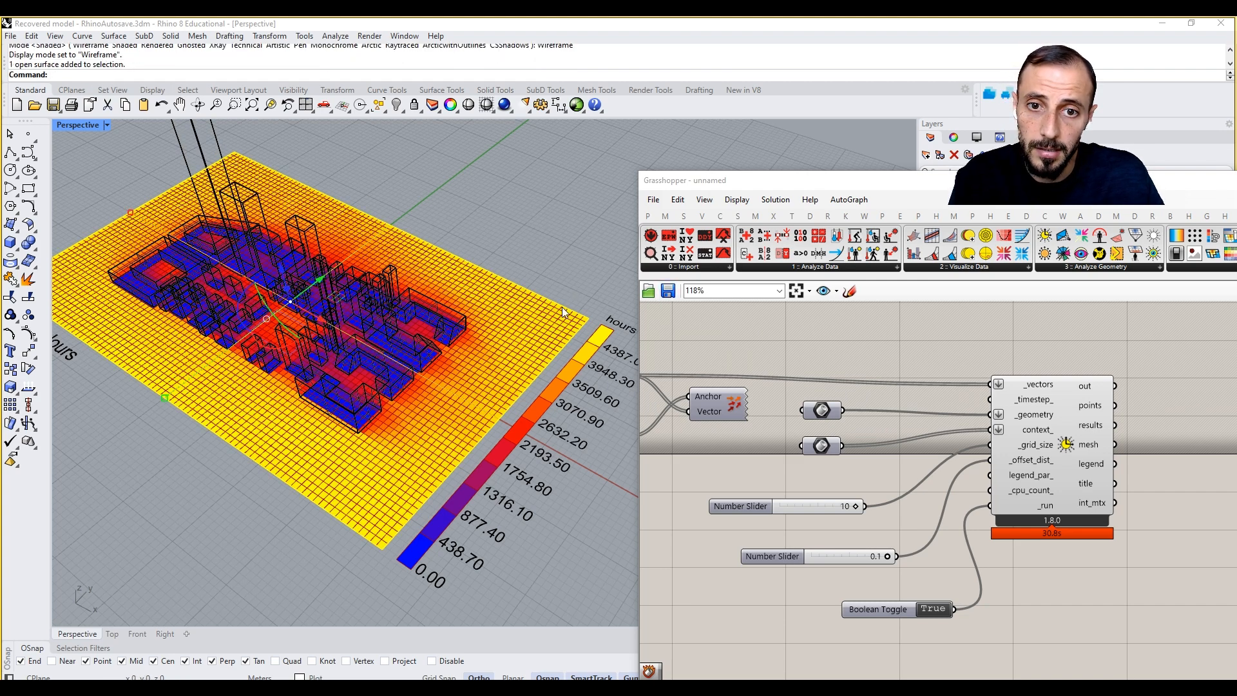
{"action": "key", "text": "Return"}
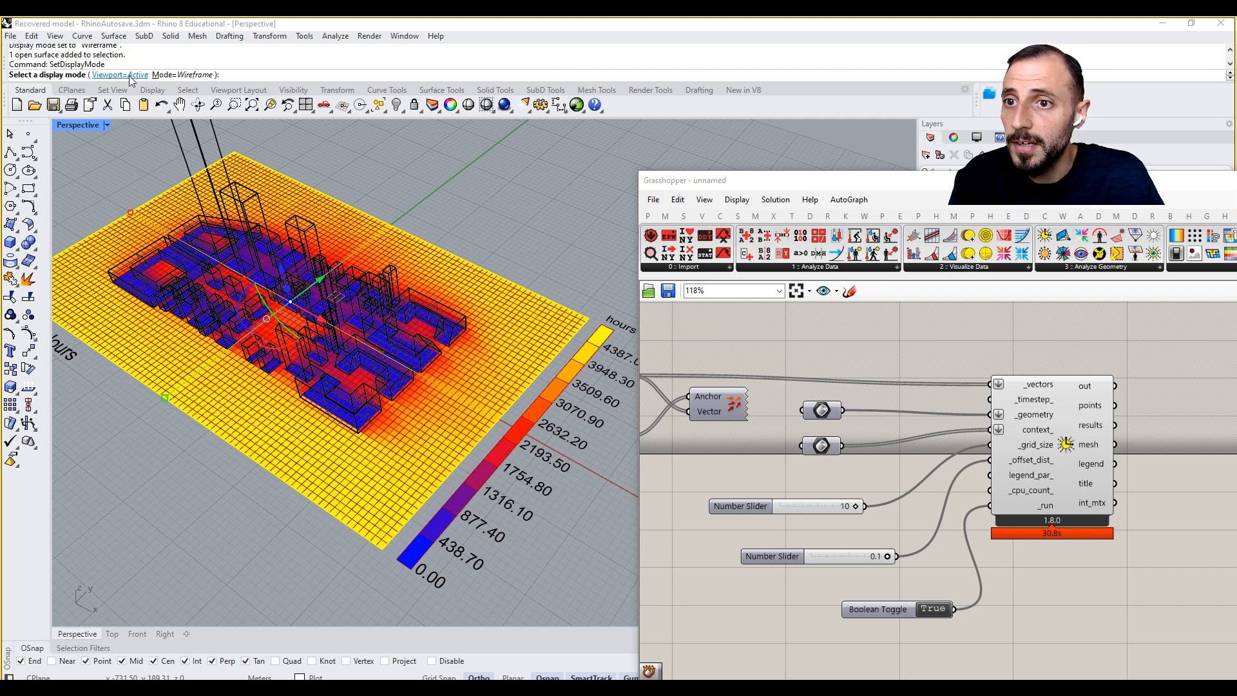
{"action": "left_click", "coordinate": [129, 75]}
{"action": "left_click", "coordinate": [116, 76]}
{"action": "left_click", "coordinate": [168, 75]}
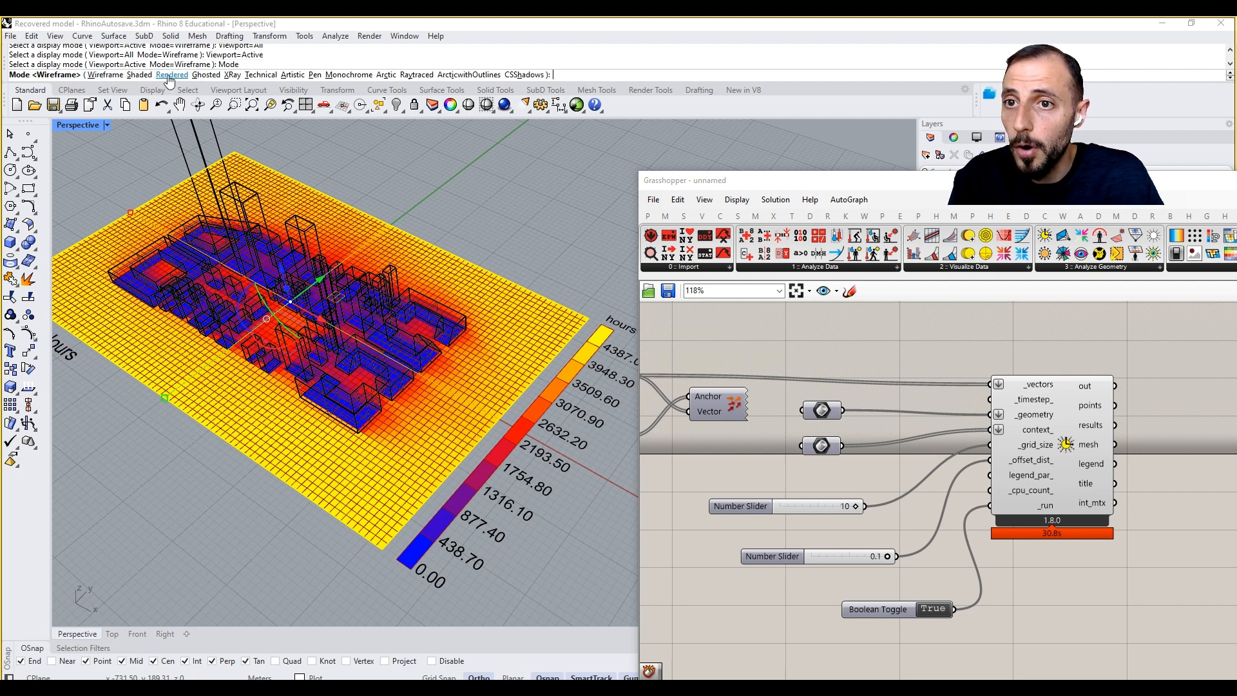
{"action": "left_click", "coordinate": [105, 75]}
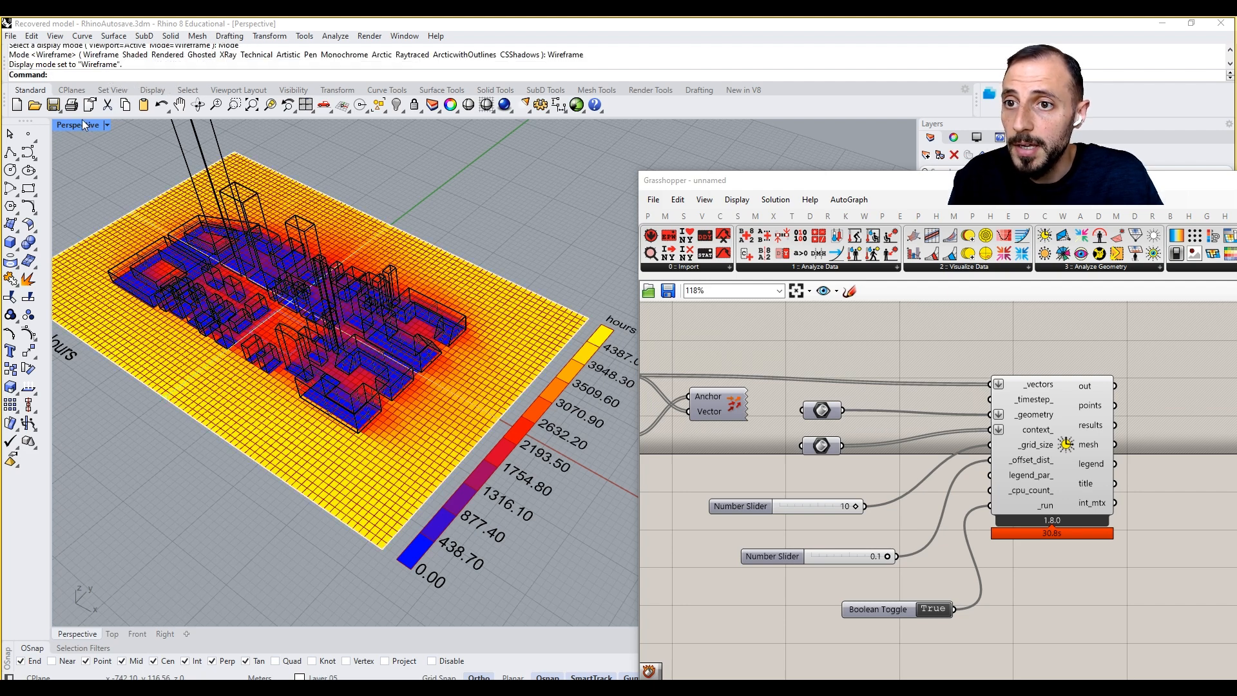
- Switch the Perspective viewport to Shaded display and select the ground surface
{"action": "left_click", "coordinate": [82, 124]}
{"action": "left_click", "coordinate": [88, 186]}
{"action": "left_click", "coordinate": [437, 257]}
- Set the active viewport's mode from Shaded to Wireframe with the SetDisplayMode command, then undo and redo the last layer visibility change
{"action": "type", "text": "Set"}
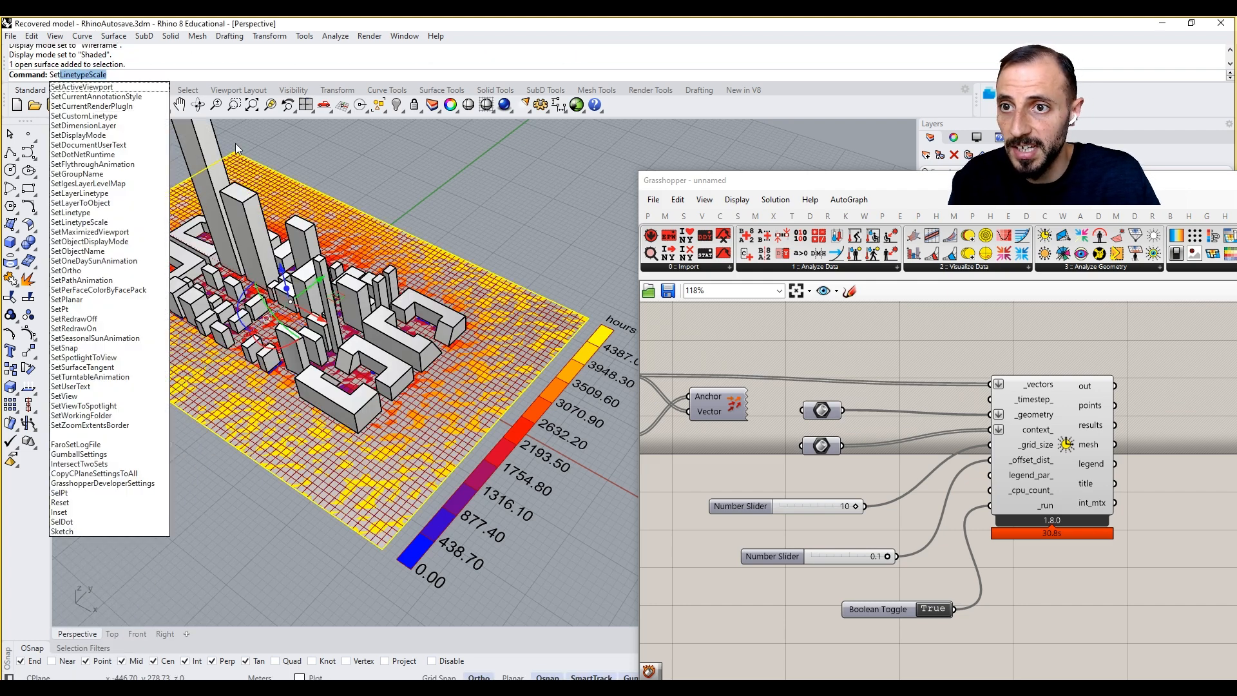
{"action": "type", "text": "DisplayMode"}
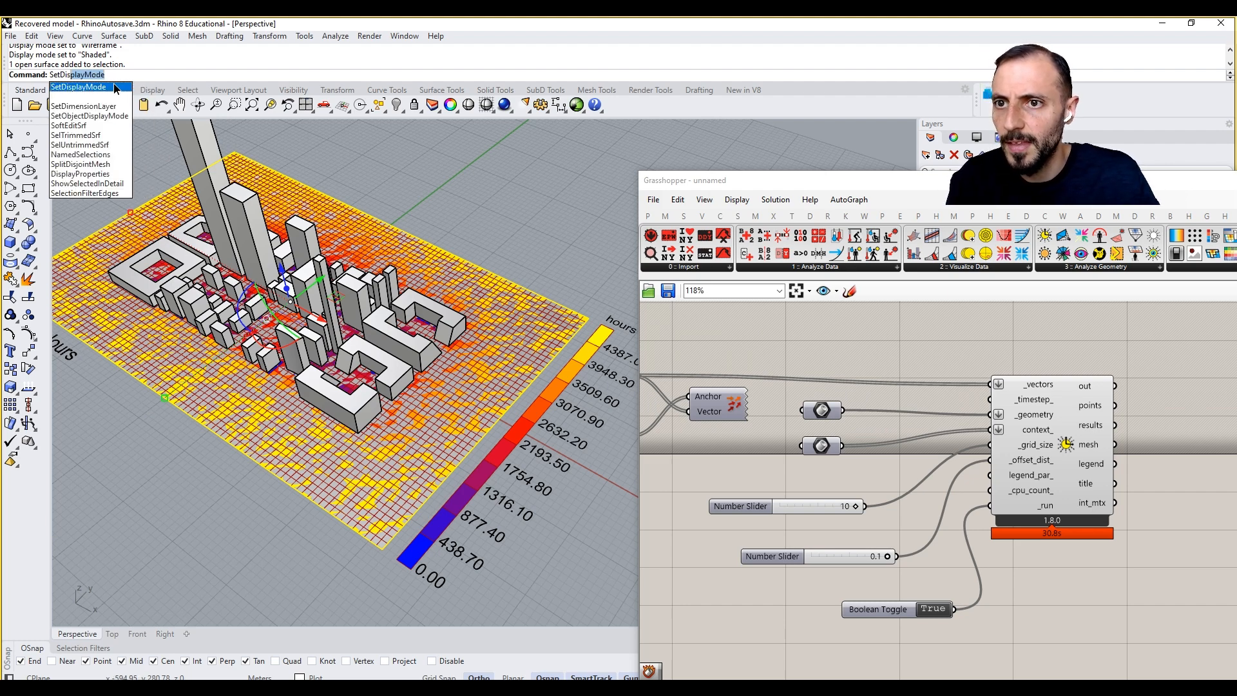
{"action": "left_click", "coordinate": [114, 87]}
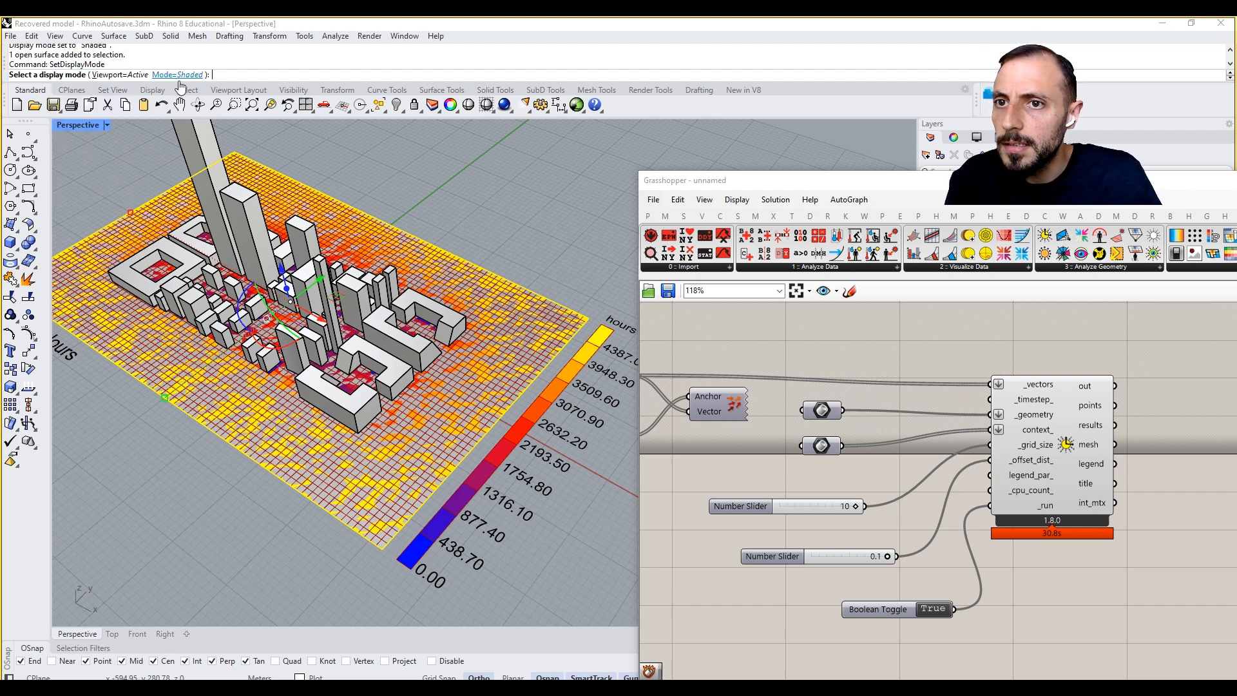
{"action": "left_click", "coordinate": [178, 75]}
{"action": "left_click", "coordinate": [90, 75]}
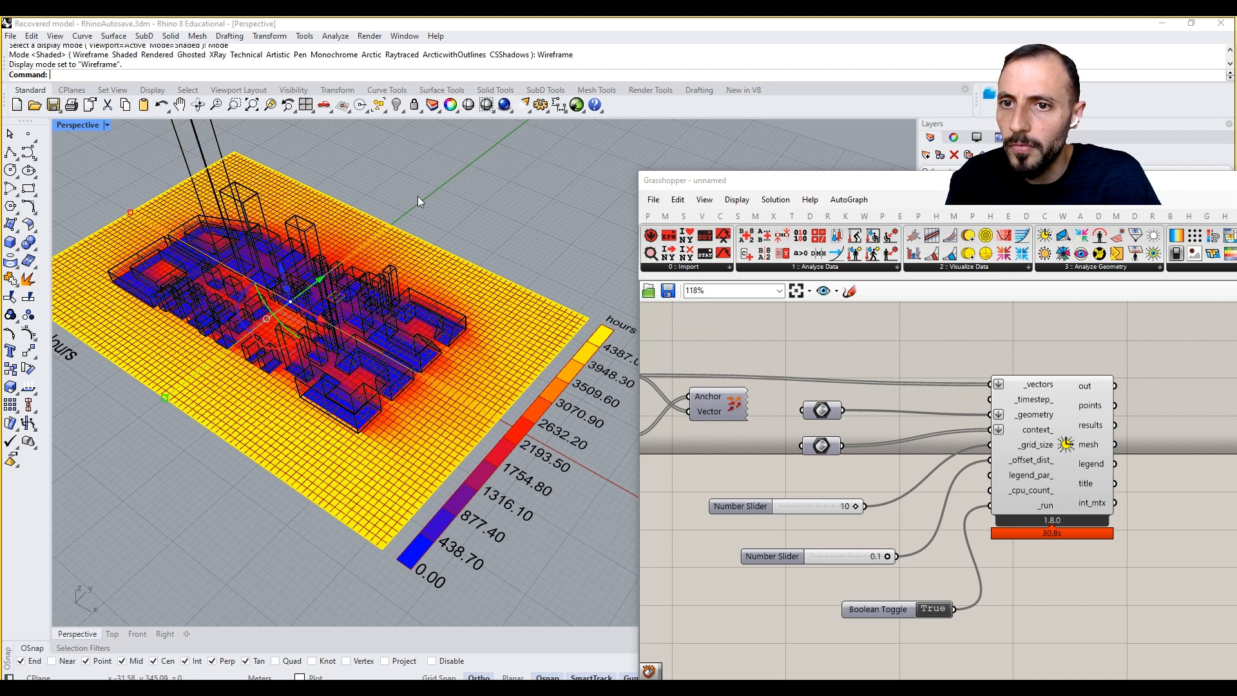
{"action": "key", "text": "Escape"}
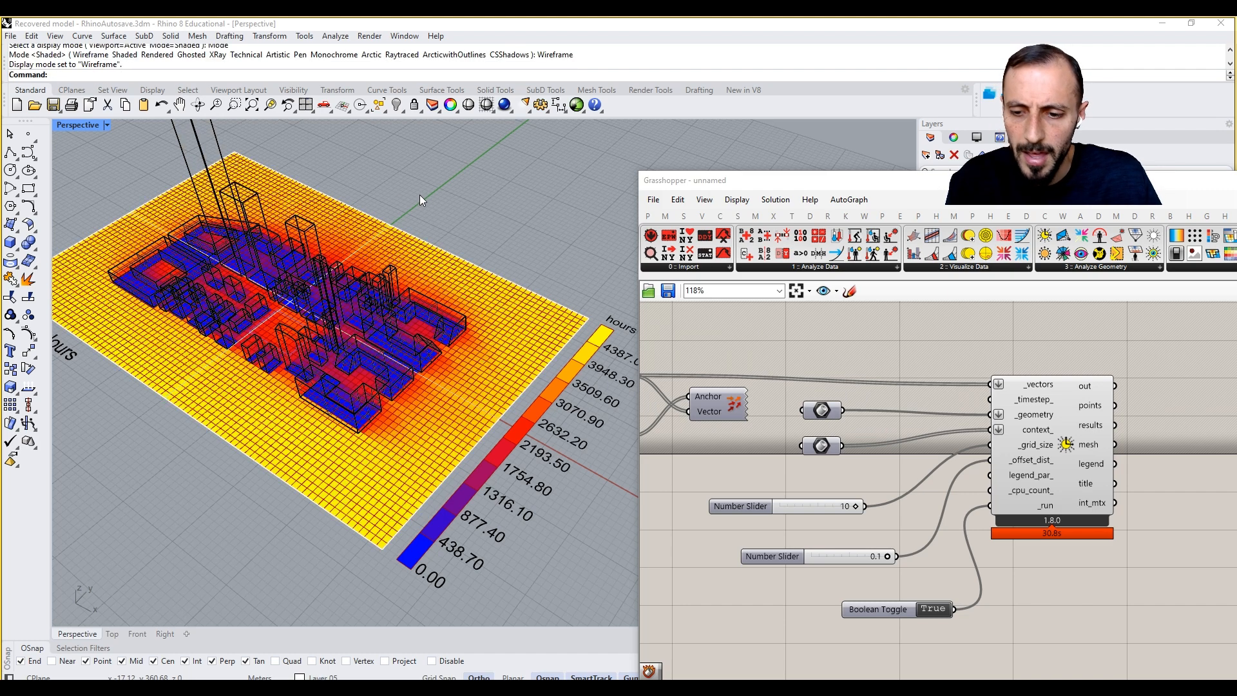
{"action": "key", "text": "ctrl+z"}
{"action": "key", "text": "ctrl+y"}
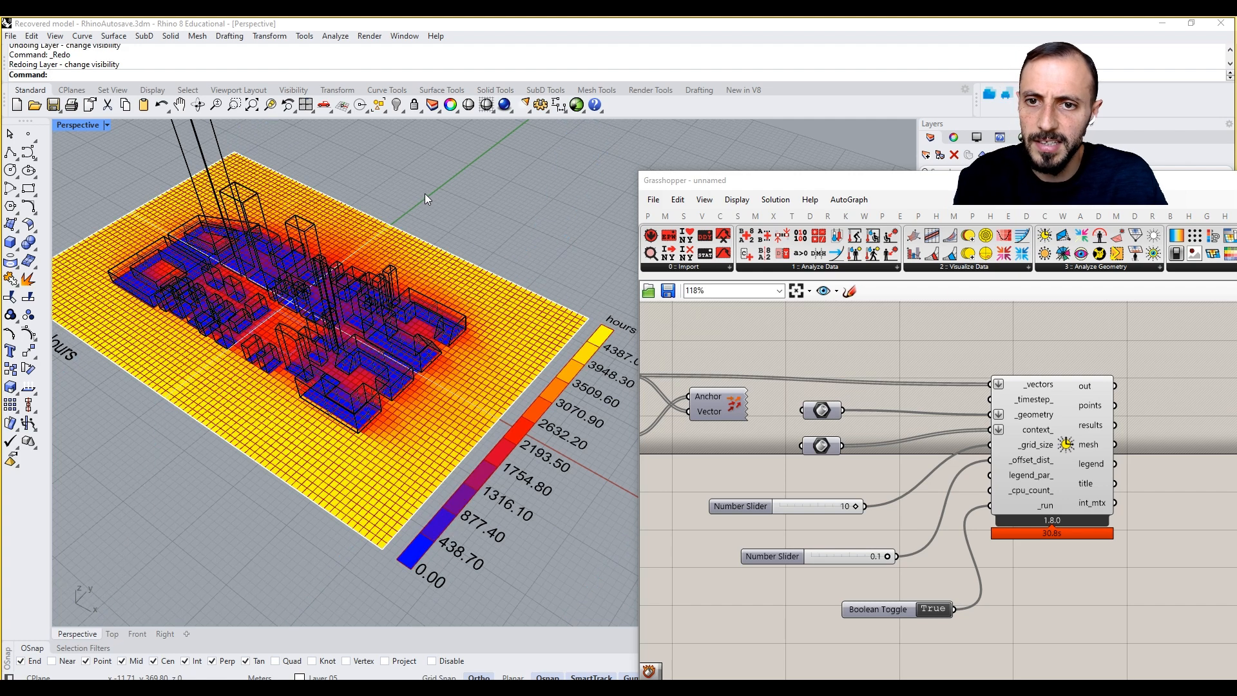
- Switch the Perspective viewport to Shaded display and hide the selected ground surface
{"action": "left_click", "coordinate": [446, 250]}
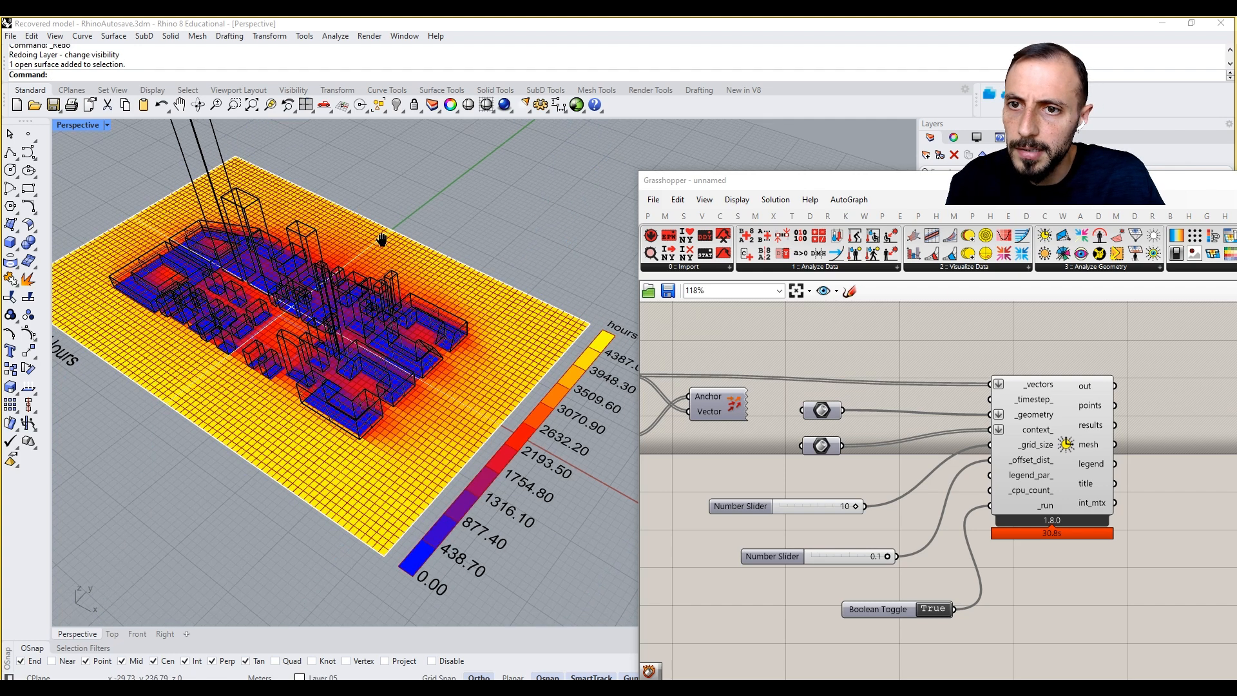
{"action": "left_click", "coordinate": [74, 125]}
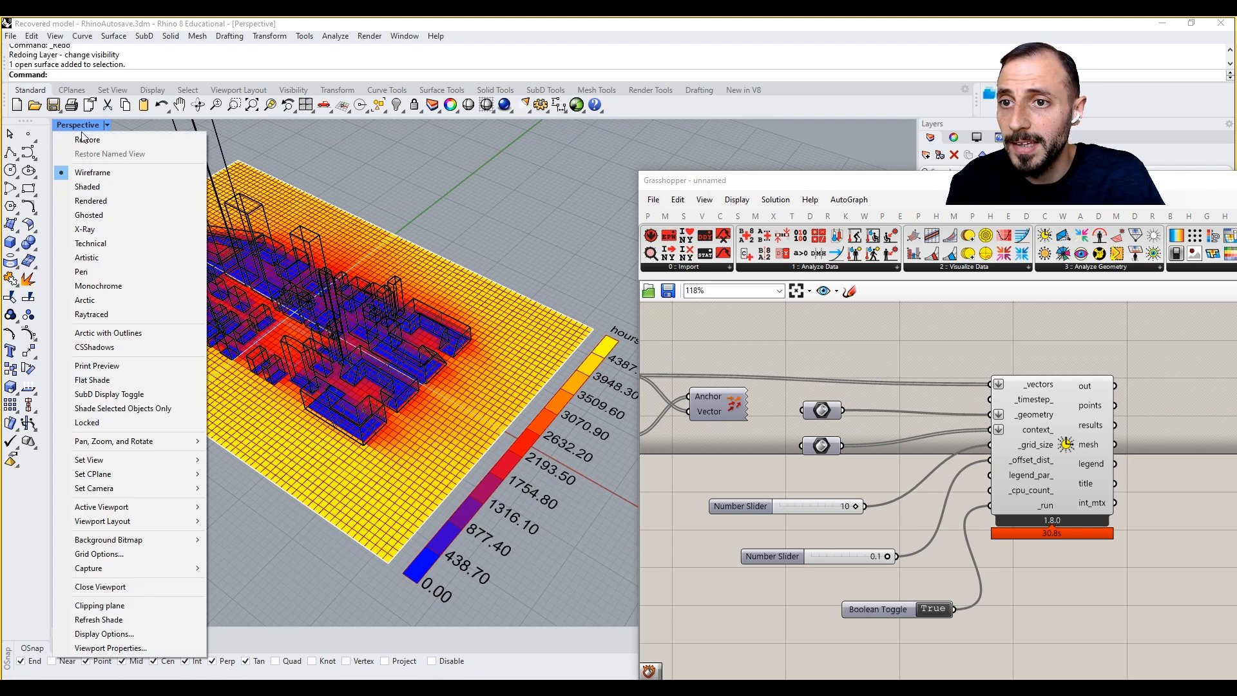
{"action": "left_click", "coordinate": [109, 185]}
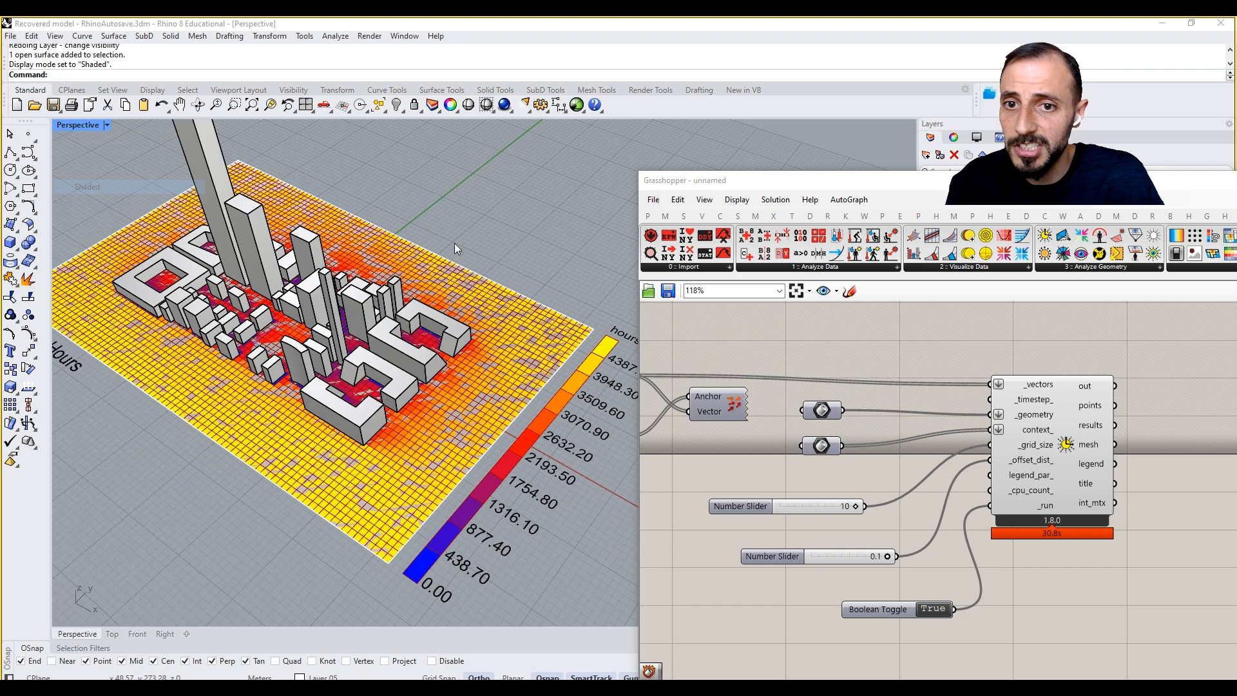
{"action": "left_click", "coordinate": [397, 104]}
- Move the Grasshopper window aside to uncover the legend and turn off Preview Mesh Edges
{"action": "left_click_drag", "start_coordinate": [773, 184], "coordinate": [871, 179]}
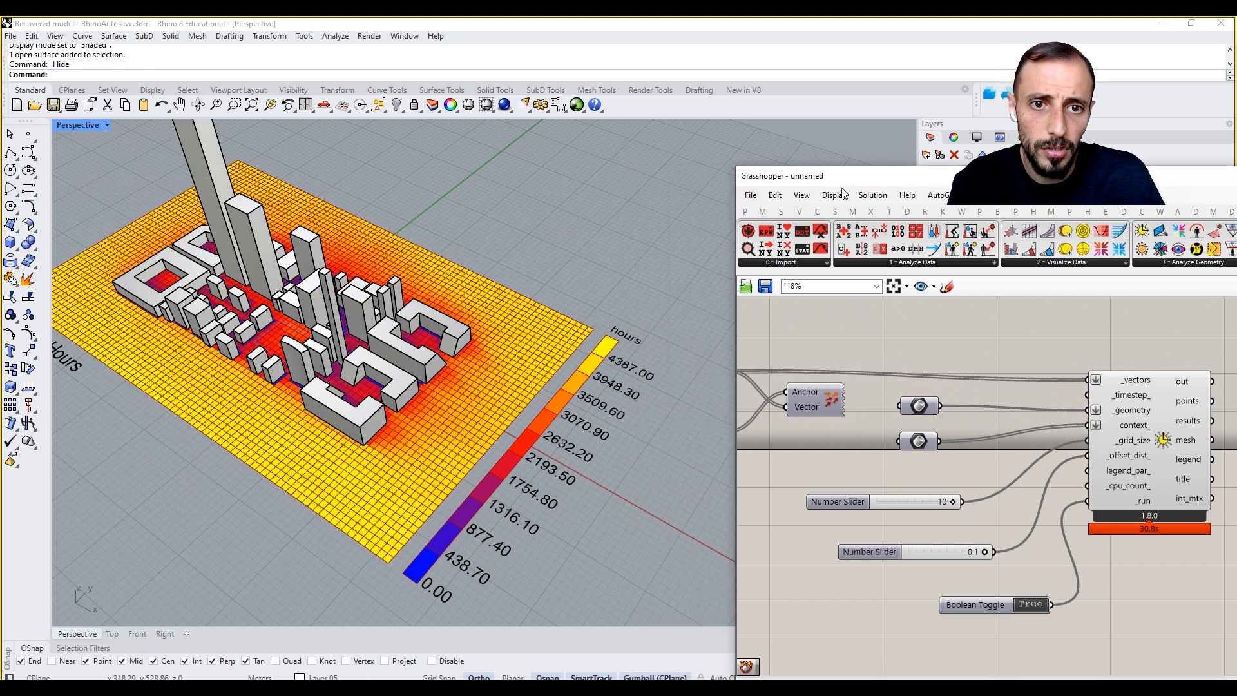
{"action": "left_click", "coordinate": [801, 194]}
{"action": "mouse_move", "coordinate": [834, 195]}
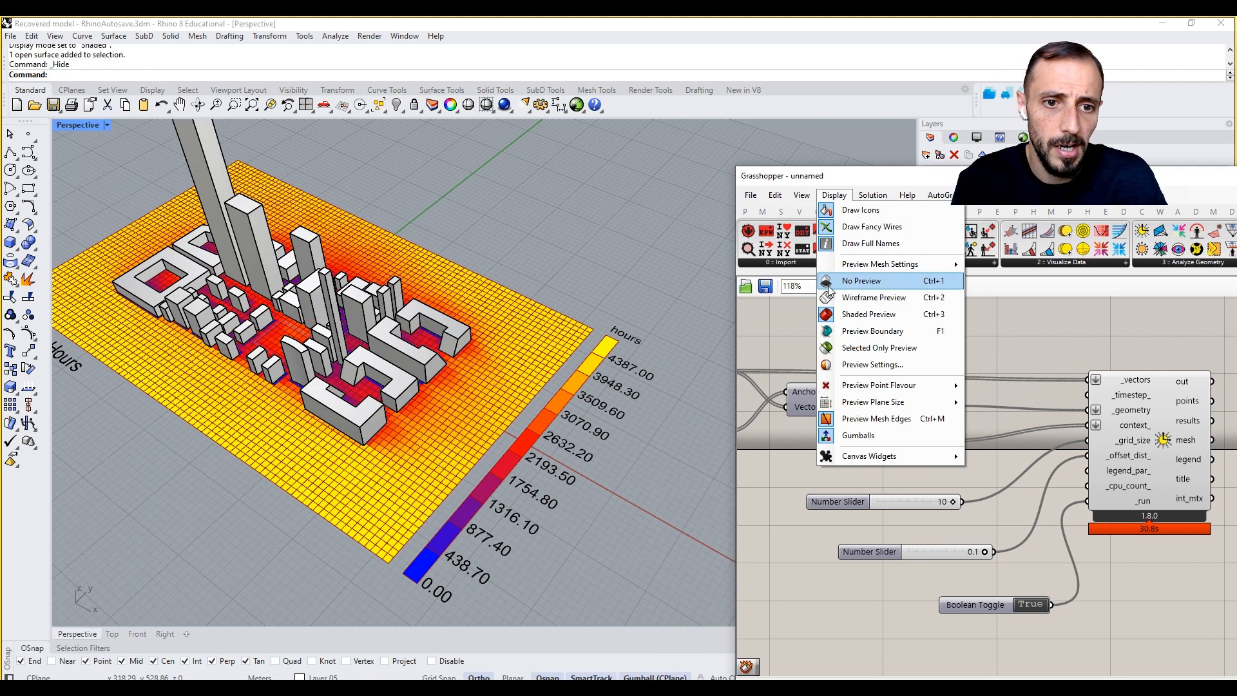
{"action": "left_click", "coordinate": [867, 418]}
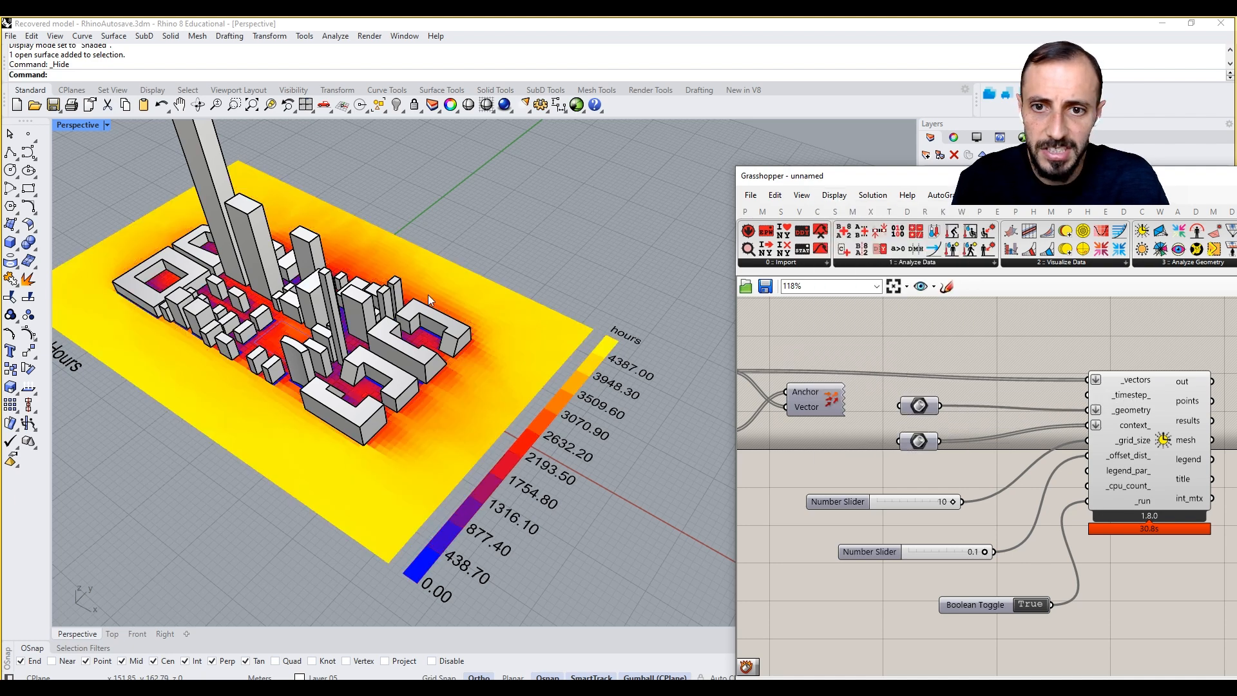
- Examine the direct sun hours mesh and its legend around the buildings from different distances and angles
{"action": "scroll", "coordinate": [428, 295], "scroll_direction": "down", "scroll_amount": 5}
{"action": "scroll", "coordinate": [391, 330], "scroll_direction": "up", "scroll_amount": 5}
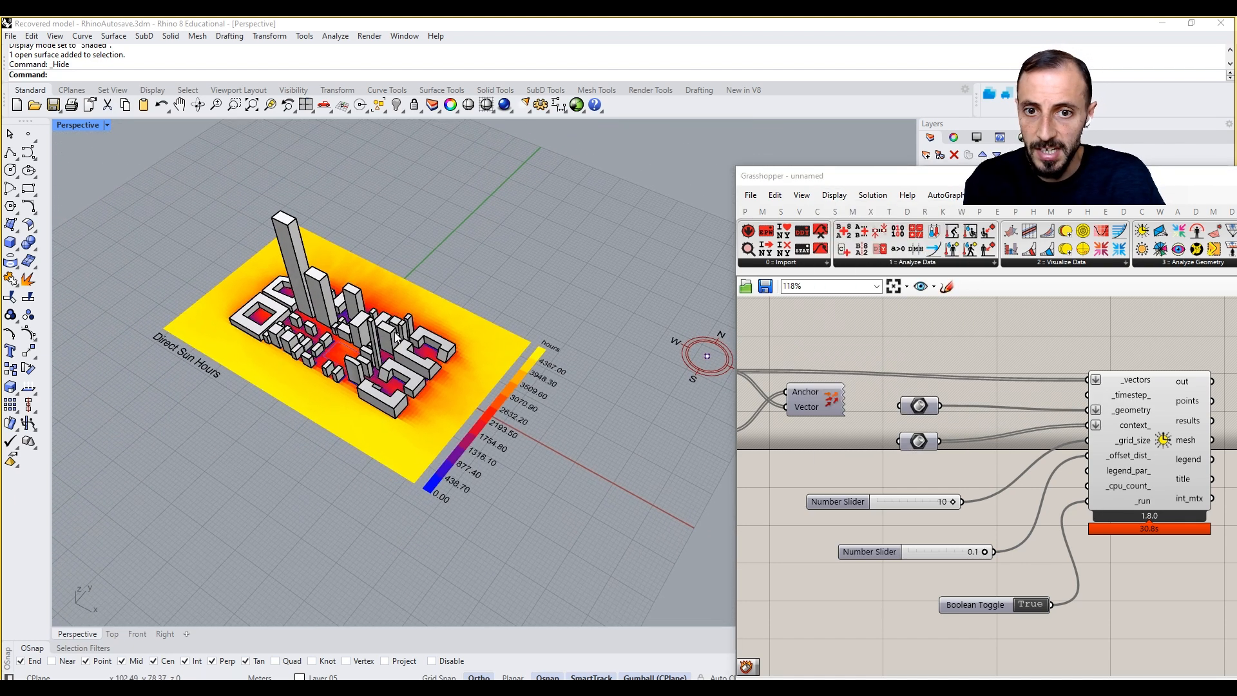
{"action": "scroll", "coordinate": [329, 313], "scroll_direction": "up", "scroll_amount": 2}
{"action": "right_click_drag", "start_coordinate": [363, 327], "coordinate": [385, 314]}
{"action": "scroll", "coordinate": [527, 279], "scroll_direction": "down", "scroll_amount": 2}
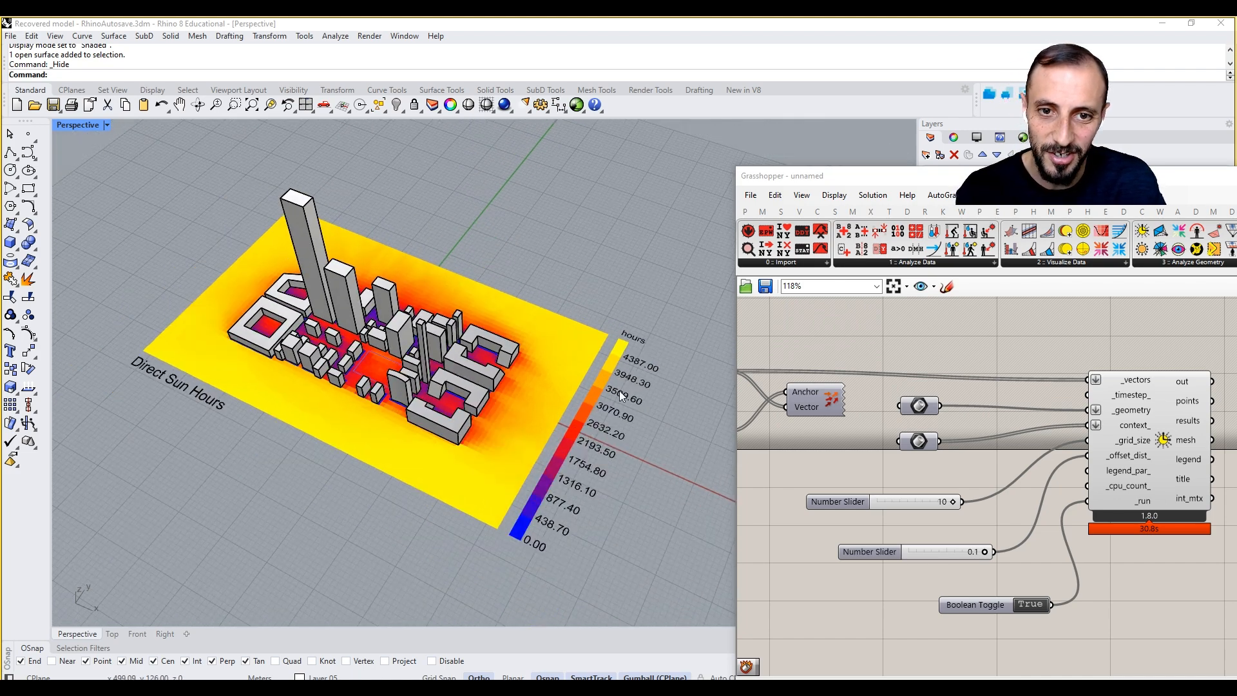
{"action": "scroll", "coordinate": [626, 376], "scroll_direction": "up", "scroll_amount": 3}
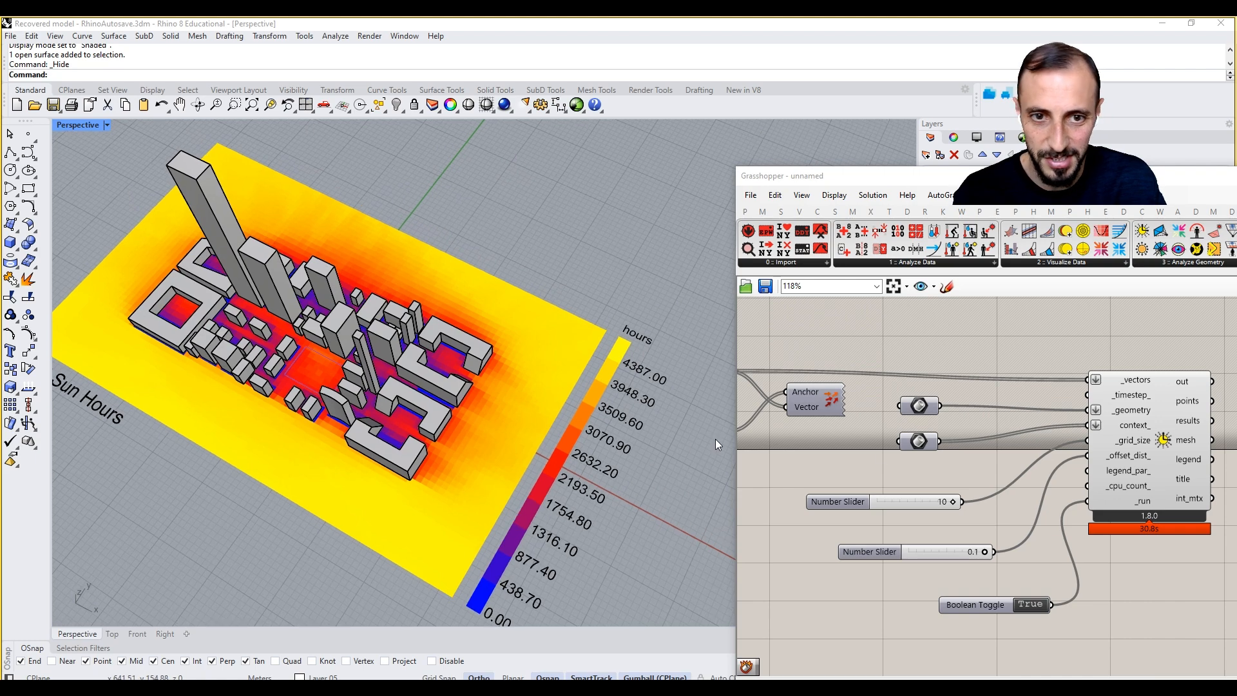
- Turn on the preview of the Vector Display component connected to the SunPath
{"action": "right_click_drag", "start_coordinate": [936, 408], "coordinate": [1126, 394]}
{"action": "left_click", "coordinate": [1023, 376]}
{"action": "middle_click", "coordinate": [1038, 307]}
{"action": "left_click", "coordinate": [1044, 319]}
{"action": "right_click_drag", "start_coordinate": [1091, 543], "coordinate": [1048, 523]}
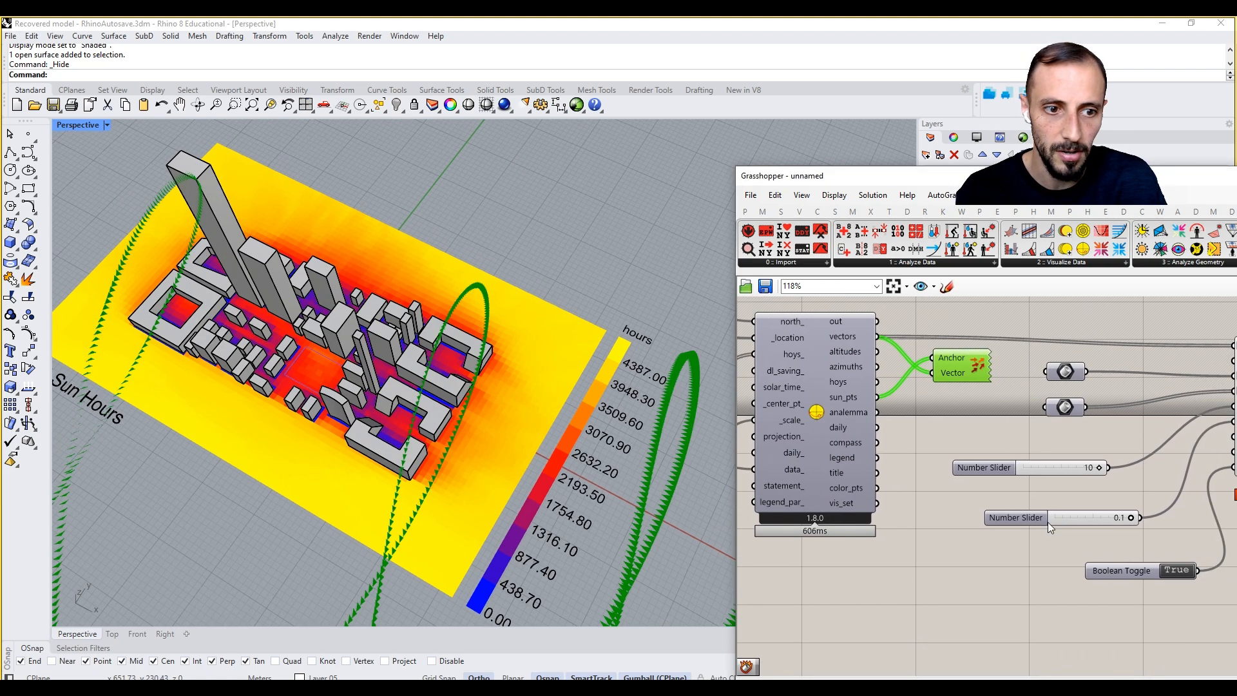
- Stop the direct sun hours analysis by setting its Boolean Toggle to False
{"action": "left_click", "coordinate": [1171, 570]}
{"action": "right_click_drag", "start_coordinate": [905, 430], "coordinate": [1045, 417]}
{"action": "right_click_drag", "start_coordinate": [865, 441], "coordinate": [990, 453]}
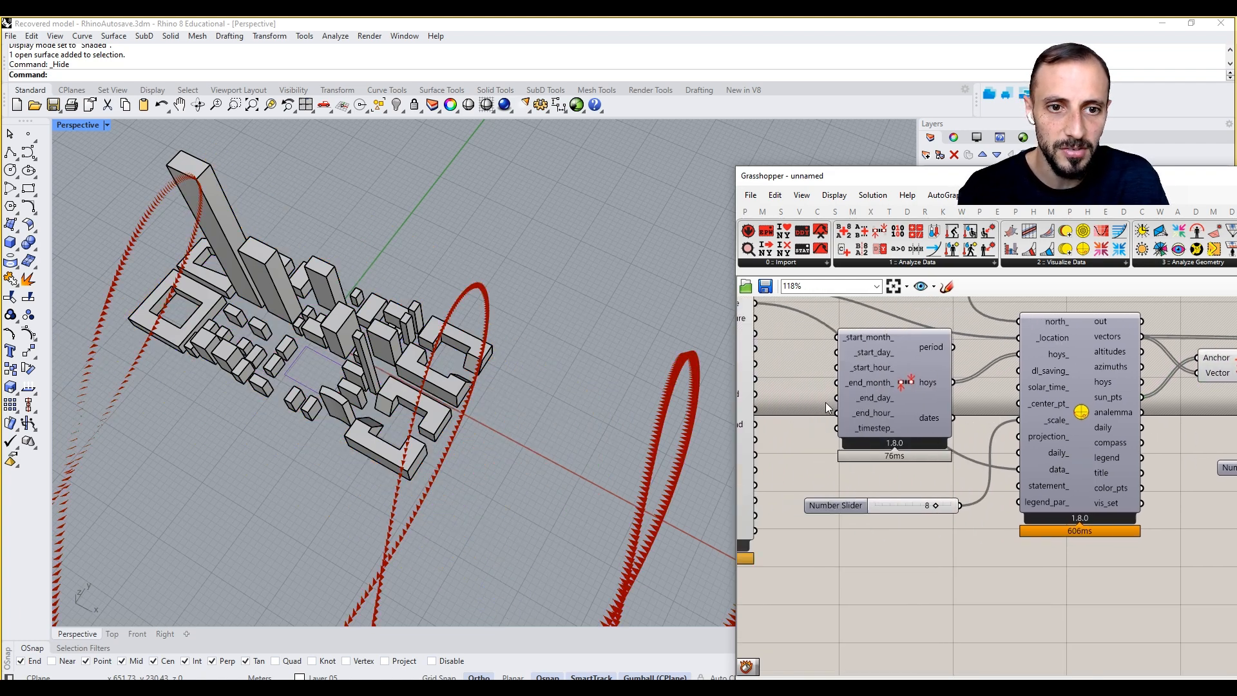
- Move the Analysis Period, SunPath and all downstream components together to the right, making space in front of the Analysis Period
{"action": "scroll", "coordinate": [802, 375], "scroll_direction": "down", "scroll_amount": 5}
{"action": "left_click_drag", "start_coordinate": [1205, 353], "coordinate": [889, 501]}
{"action": "left_click_drag", "start_coordinate": [1011, 449], "coordinate": [1031, 432]}
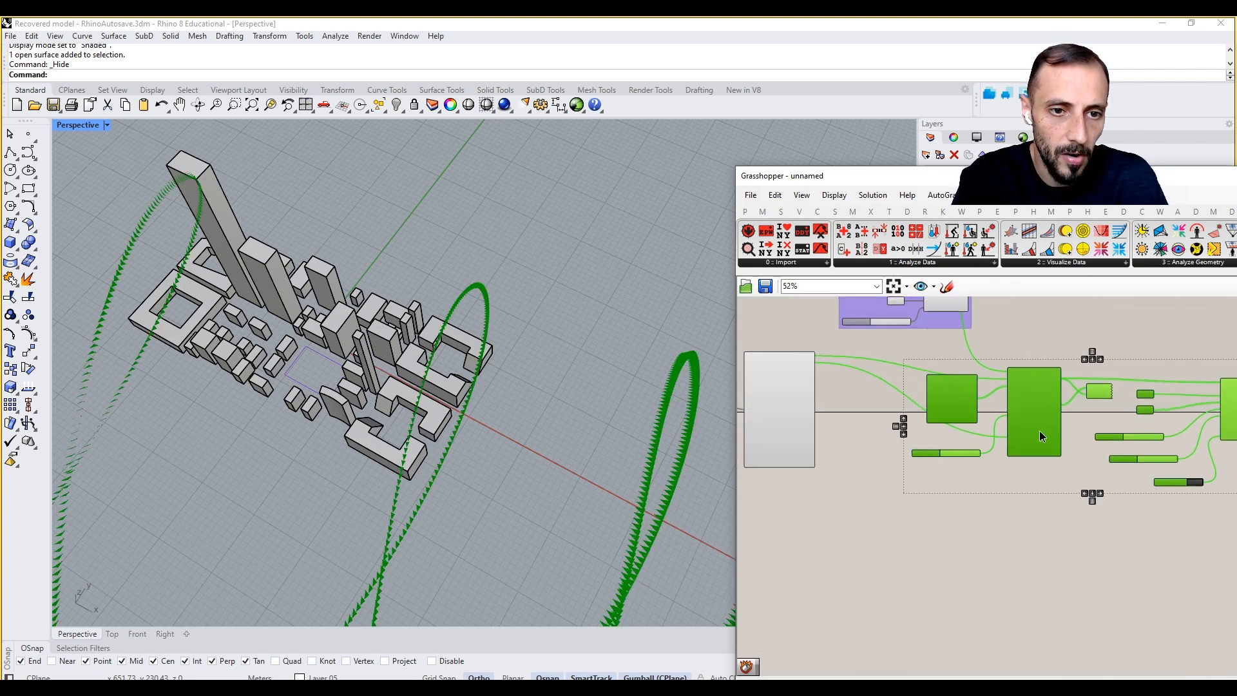
{"action": "left_click", "coordinate": [924, 370]}
{"action": "scroll", "coordinate": [924, 370], "scroll_direction": "up", "scroll_amount": 4}
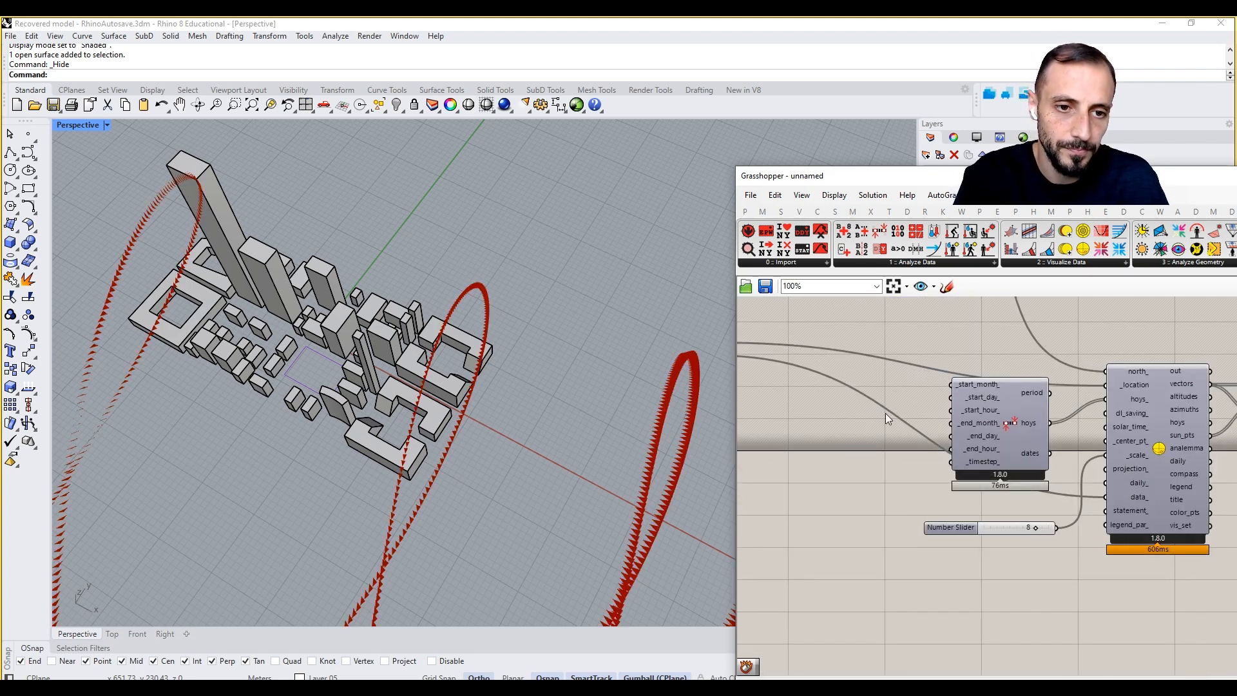
{"action": "scroll", "coordinate": [953, 432], "scroll_direction": "down", "scroll_amount": 3}
{"action": "mouse_move", "coordinate": [1085, 415]}
{"action": "right_mouse_down"}
{"action": "mouse_move", "coordinate": [936, 416]}
{"action": "mouse_move", "coordinate": [1070, 401]}
{"action": "right_mouse_up"}
{"action": "scroll", "coordinate": [835, 416], "scroll_direction": "up", "scroll_amount": 2}
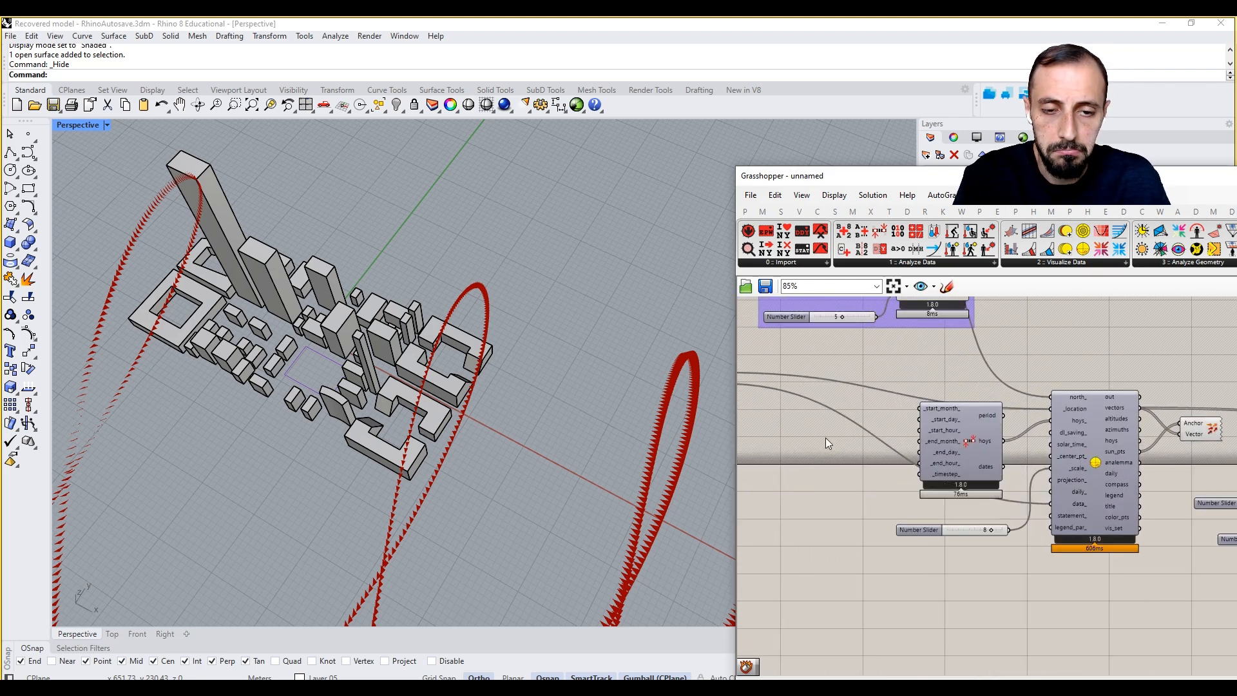
{"action": "double_click", "coordinate": [826, 438]}
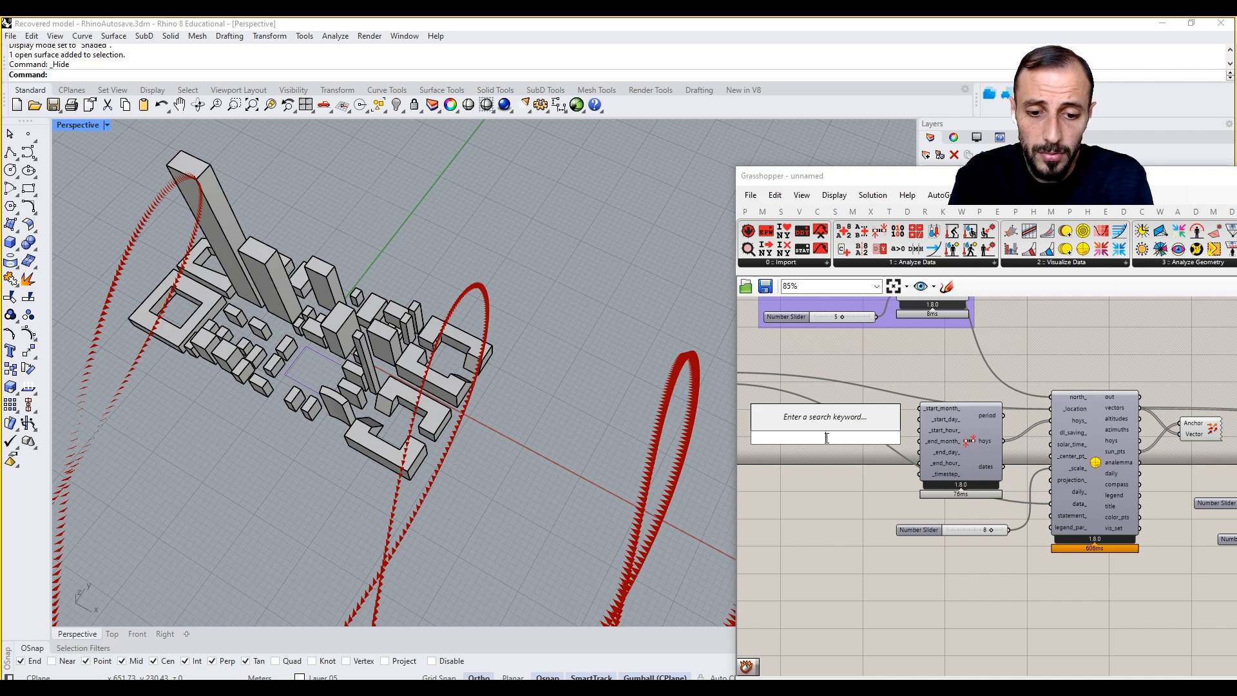
{"action": "type", "text": "21 december"}
{"action": "key", "text": "BackSpace"}
{"action": "key", "text": "BackSpace"}
{"action": "key", "text": "BackSpace"}
{"action": "key", "text": "BackSpace"}
{"action": "key", "text": "BackSpace"}
{"action": "key", "text": "BackSpace"}
{"action": "key", "text": "BackSpace"}
{"action": "key", "text": "BackSpace"}
{"action": "key", "text": "BackSpace"}
{"action": "key", "text": "BackSpace"}
{"action": "key", "text": "BackSpace"}
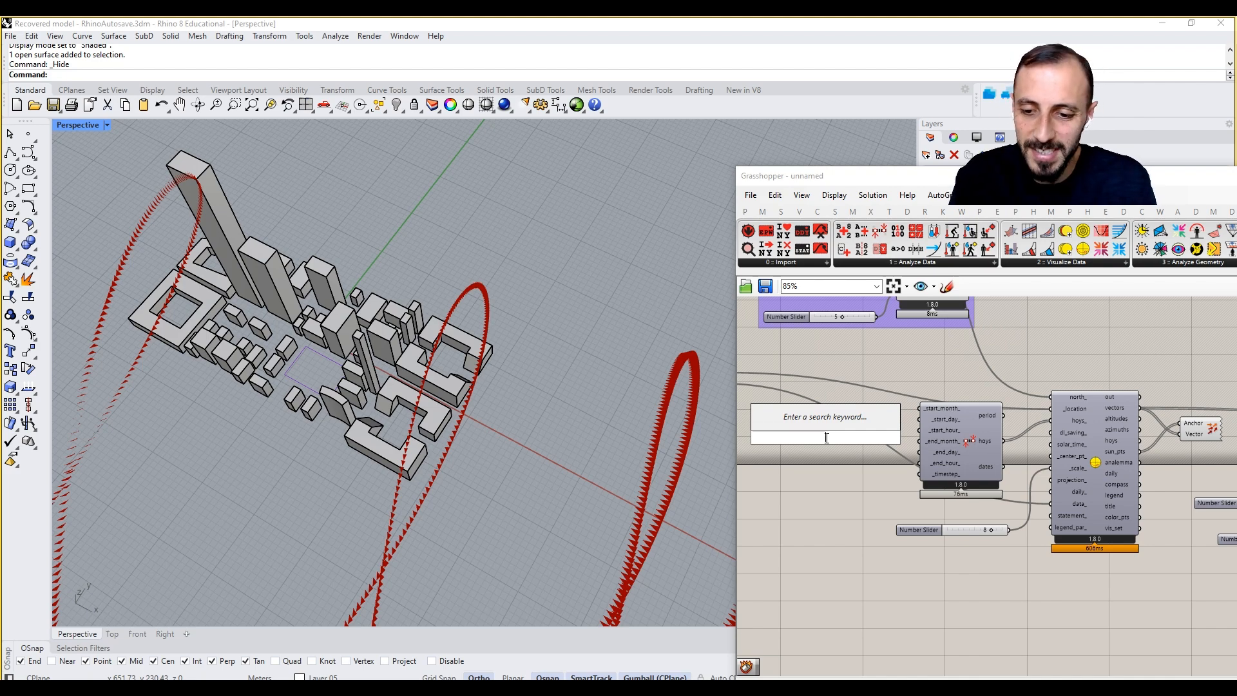
- Add a Number Slider with value 12 and connect it to the Analysis Period's _start_month_ input
{"action": "type", "text": "12"}
{"action": "key", "text": "Return"}
{"action": "left_click_drag", "start_coordinate": [864, 435], "coordinate": [927, 406]}
- Add a Number Slider with value 21 and connect it to the Analysis Period's _start_day_ input
{"action": "scroll", "coordinate": [857, 418], "scroll_direction": "up", "scroll_amount": 1}
{"action": "left_click", "coordinate": [819, 477]}
{"action": "double_click", "coordinate": [820, 477]}
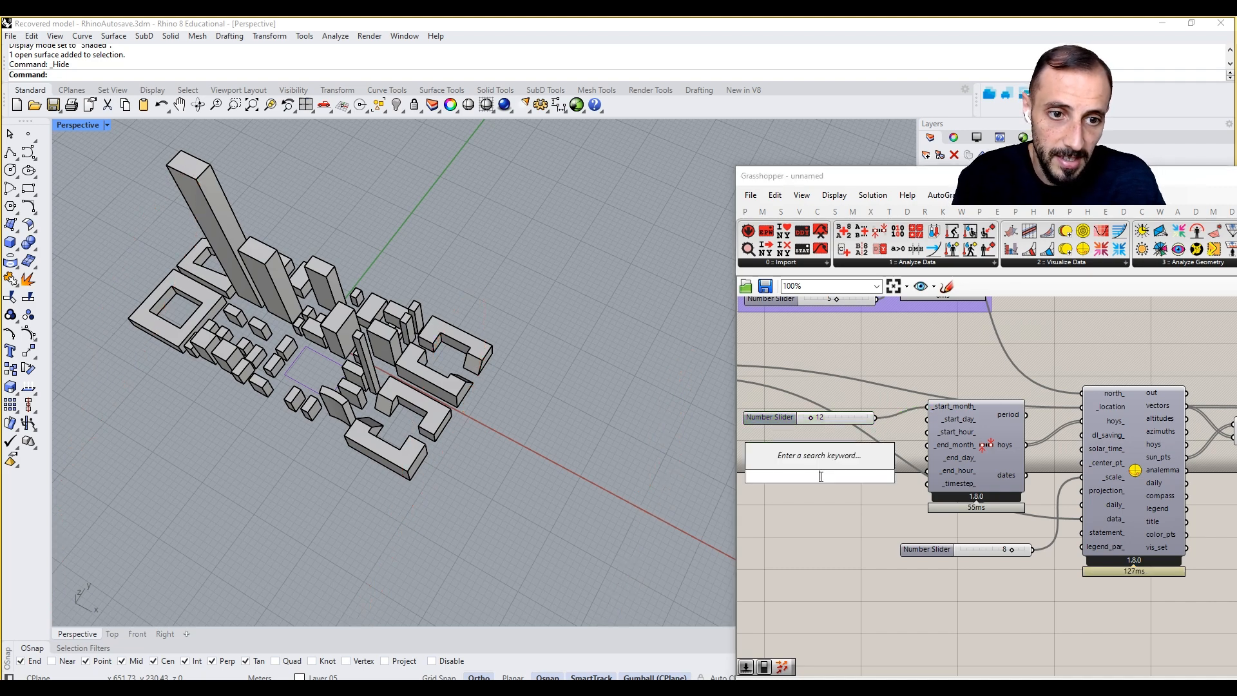
{"action": "type", "text": "21"}
{"action": "key", "text": "Return"}
{"action": "left_click_drag", "start_coordinate": [850, 475], "coordinate": [925, 421]}
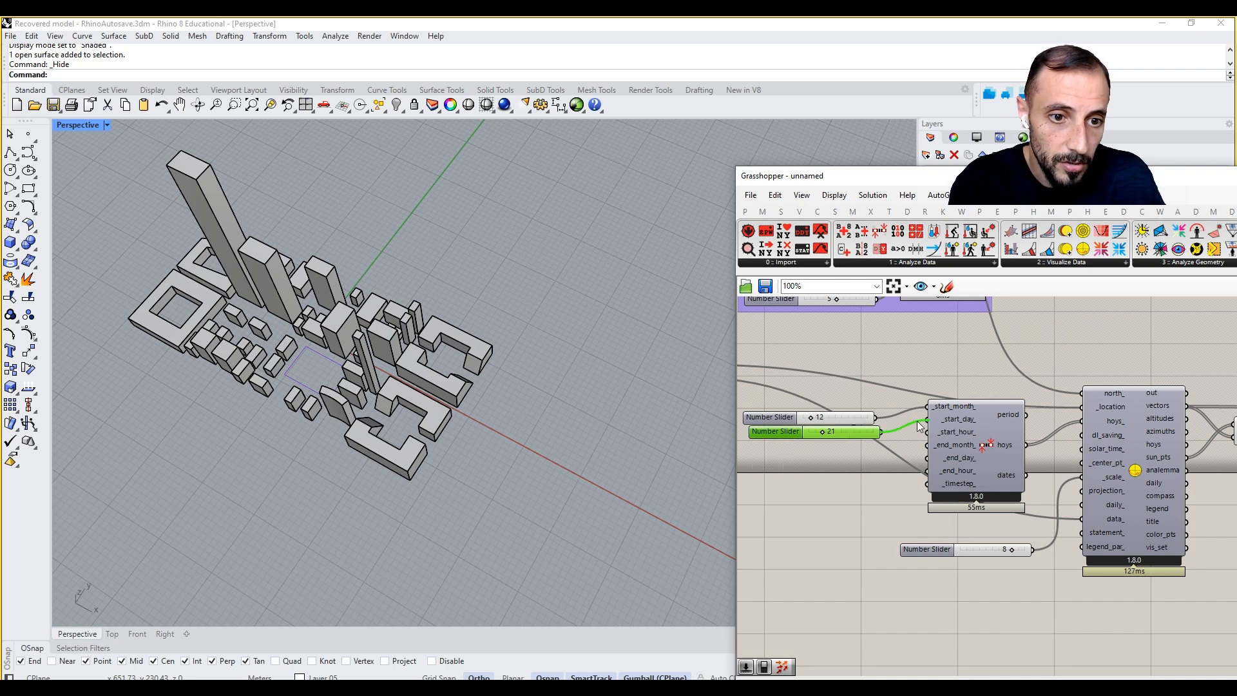
- Add a Number Slider with value 6 for the Analysis Period's _start_hour_ input and align it below the other sliders
{"action": "double_click", "coordinate": [835, 449]}
{"action": "type", "text": "6"}
{"action": "key", "text": "Return"}
{"action": "left_click_drag", "start_coordinate": [902, 449], "coordinate": [864, 450]}
- Add another Number Slider, set it to 22 and connect it to the Analysis Period's _end_hour_ input
{"action": "double_click", "coordinate": [852, 476]}
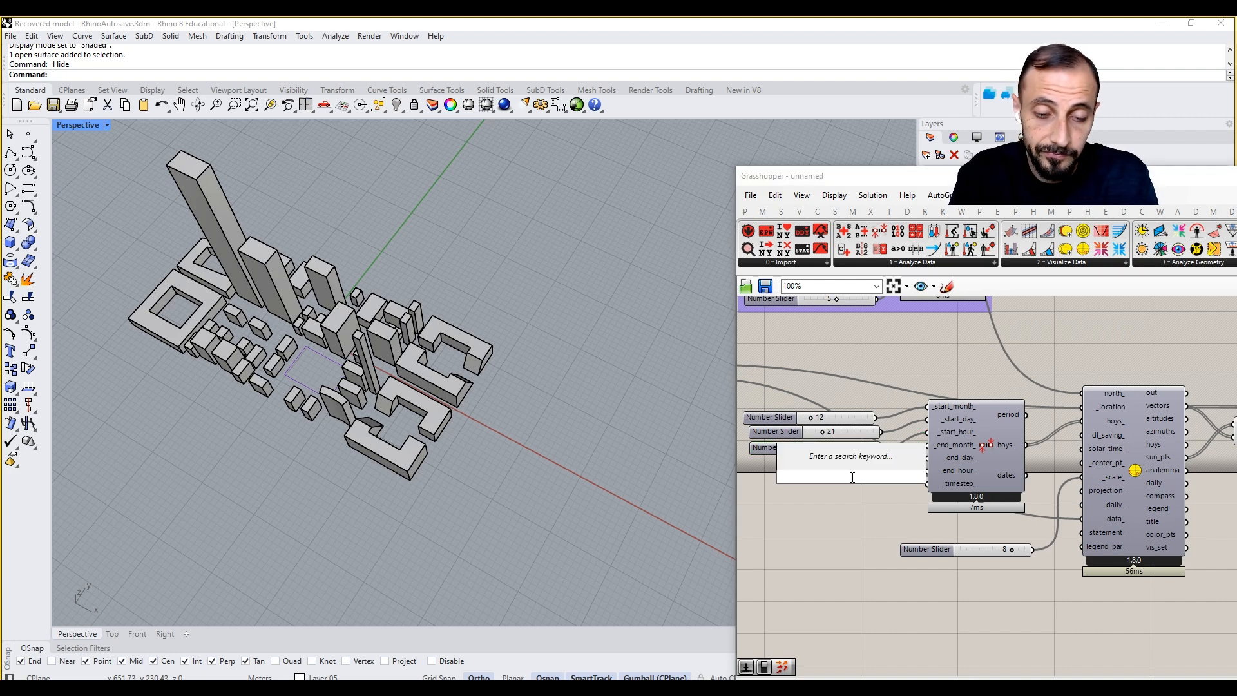
{"action": "type", "text": "21"}
{"action": "key", "text": "Return"}
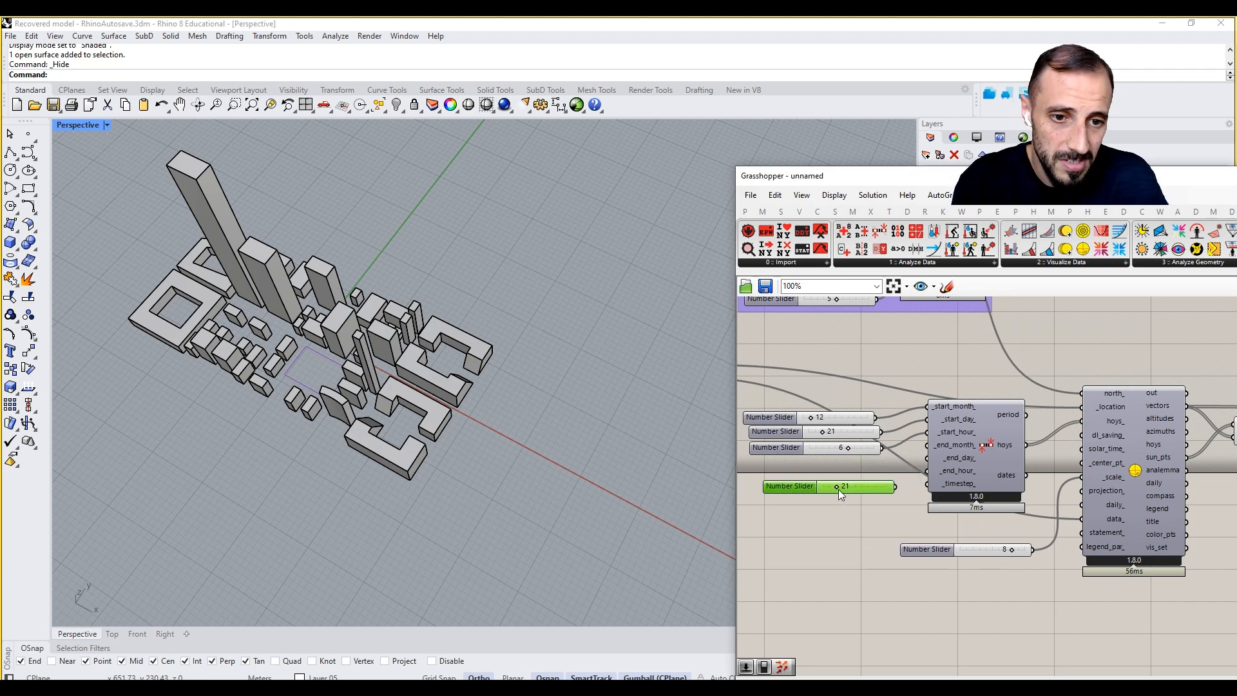
{"action": "left_click_drag", "start_coordinate": [835, 488], "coordinate": [838, 490]}
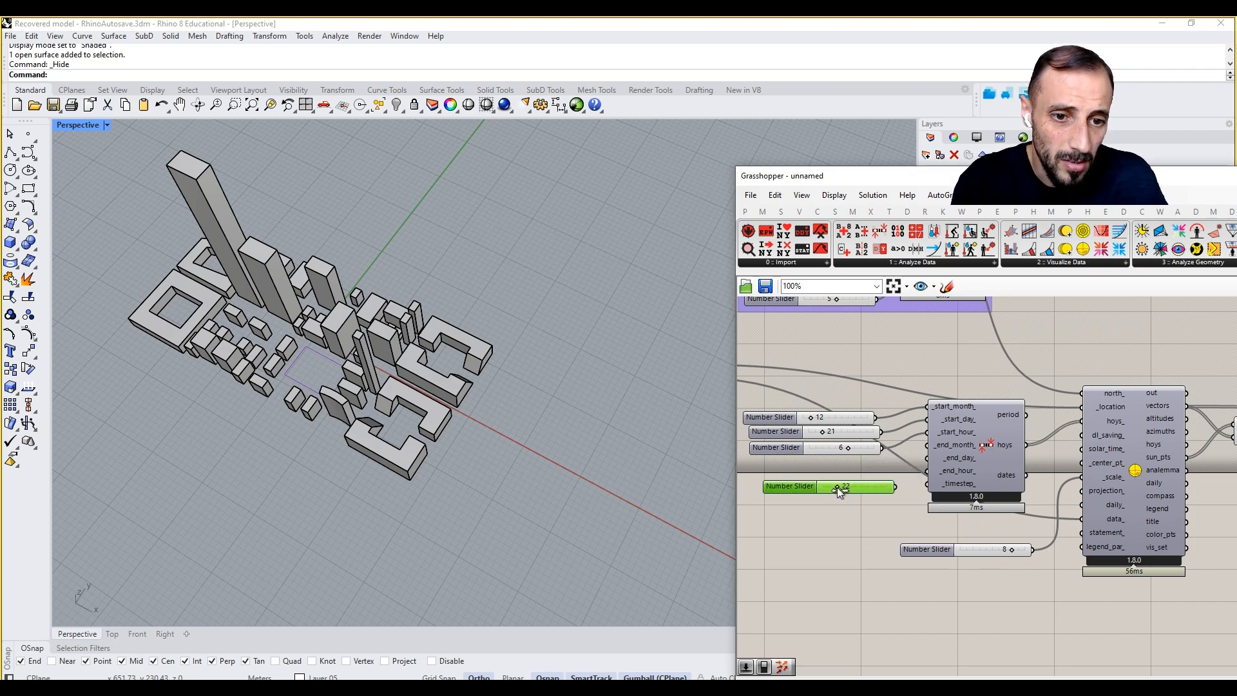
{"action": "left_click", "coordinate": [899, 488]}
{"action": "left_click_drag", "start_coordinate": [897, 487], "coordinate": [921, 465]}
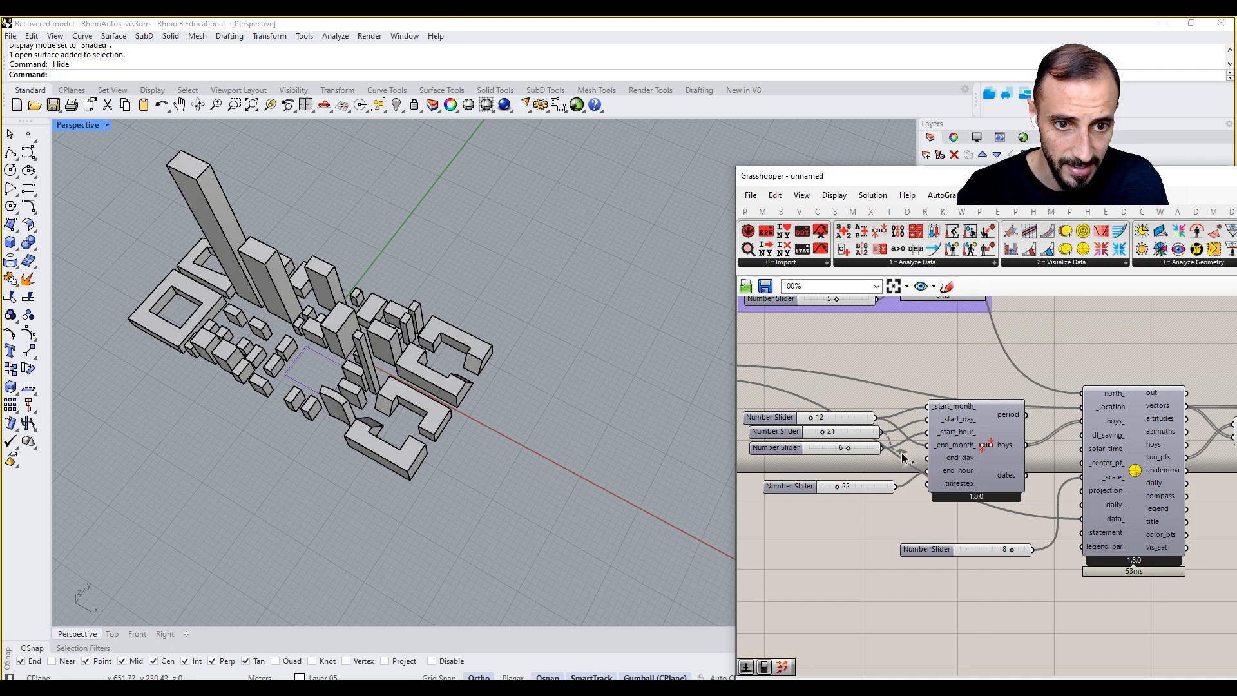
- Rerun the direct sun hours analysis for the new period by setting the Boolean Toggle to True
{"action": "right_click_drag", "start_coordinate": [1046, 504], "coordinate": [965, 502]}
{"action": "right_click_drag", "start_coordinate": [1179, 509], "coordinate": [952, 510]}
{"action": "scroll", "coordinate": [1041, 538], "scroll_direction": "up", "scroll_amount": 2}
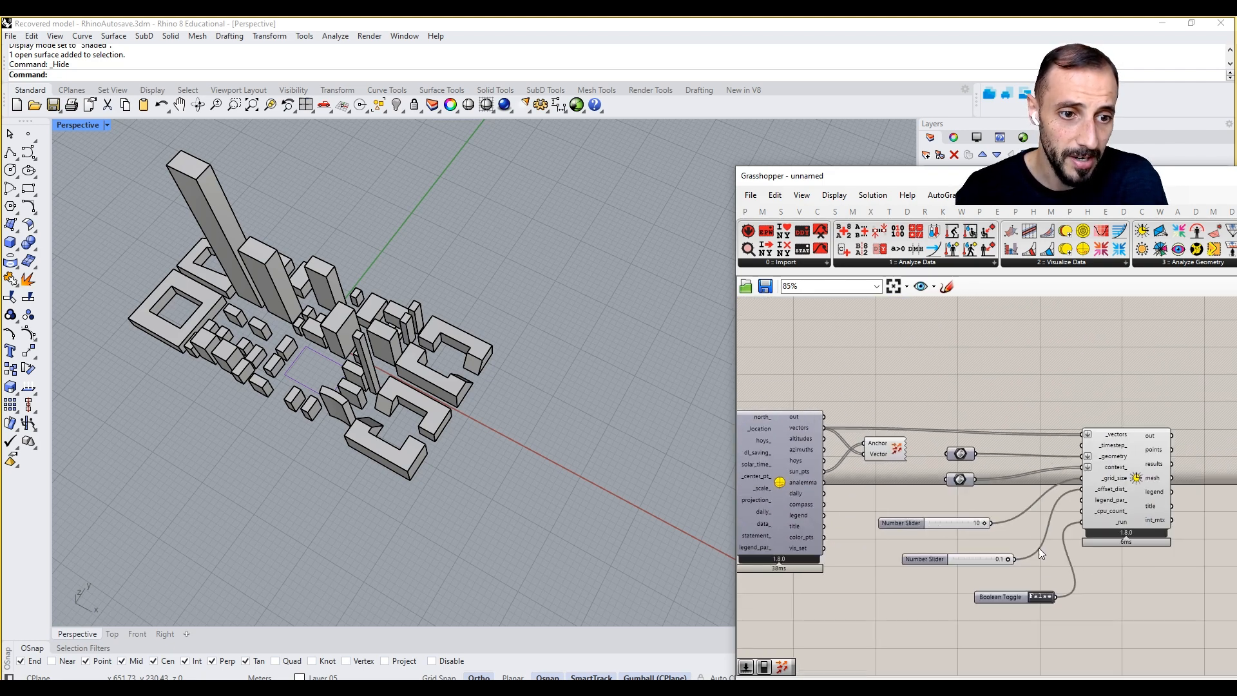
{"action": "double_click", "coordinate": [1042, 600]}
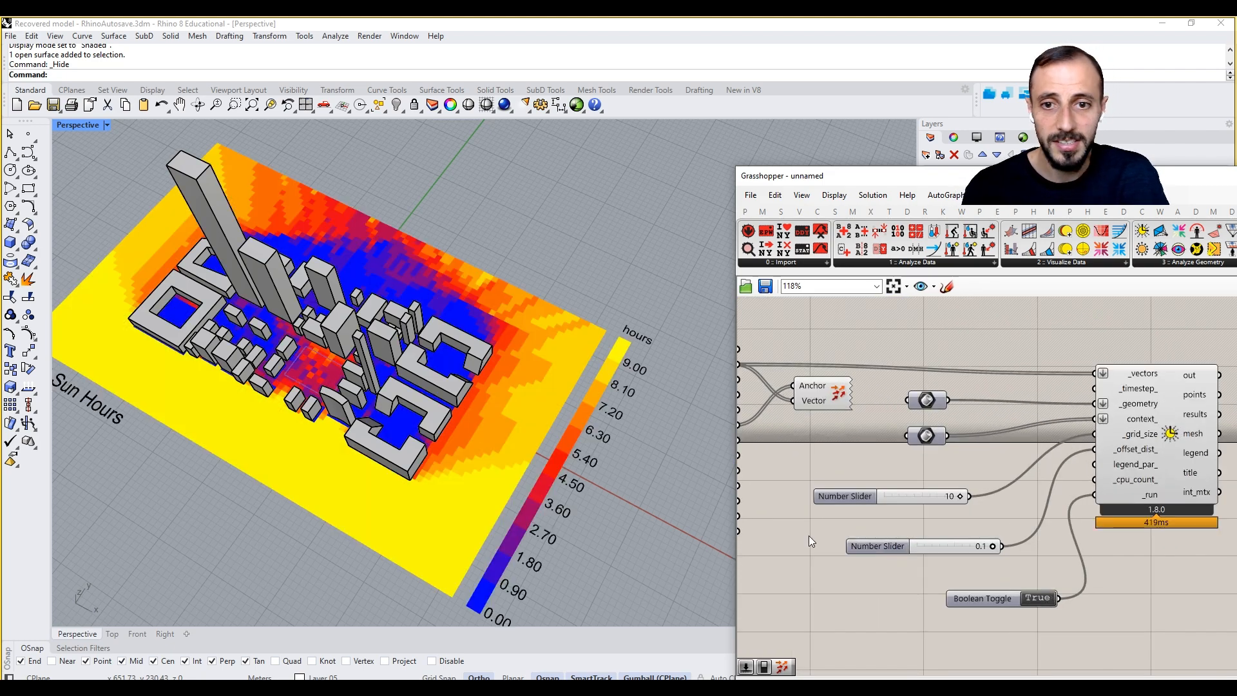
- Select the Vector Display component and inspect its sun vectors around the whole city model
{"action": "right_click_drag", "start_coordinate": [531, 382], "coordinate": [504, 333]}
{"action": "left_click", "coordinate": [830, 392]}
{"action": "scroll", "coordinate": [337, 320], "scroll_direction": "down", "scroll_amount": 8}
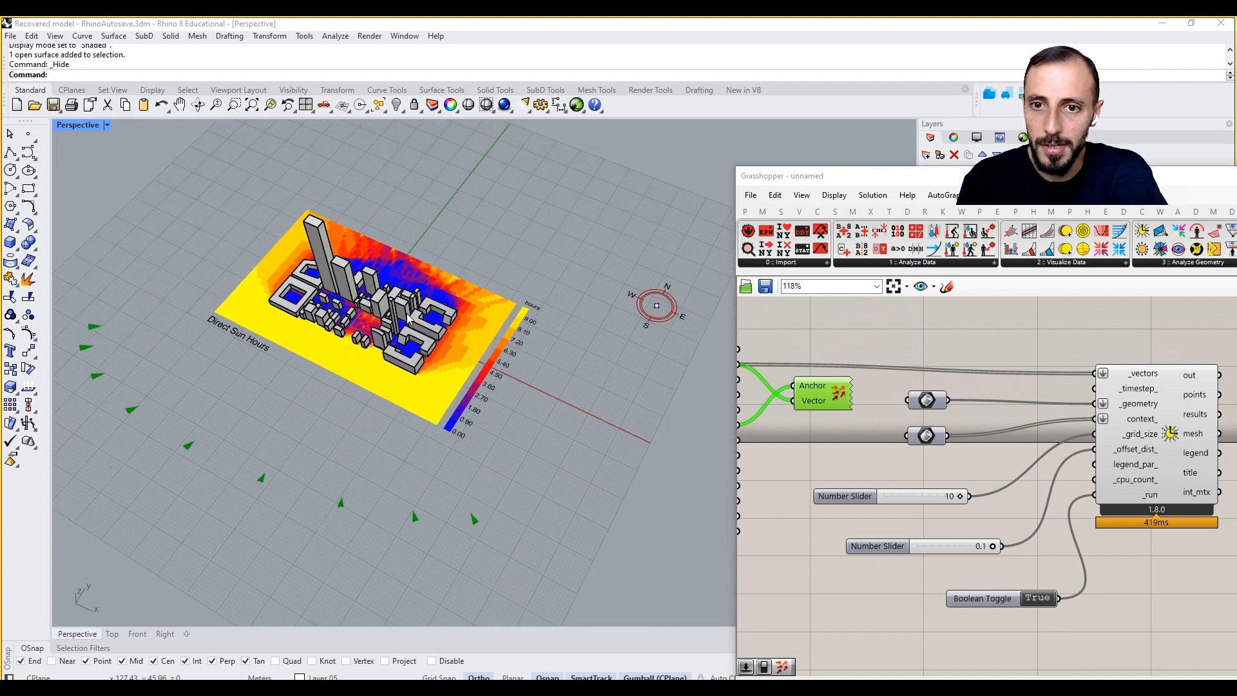
- Turn on the preview of the SunPath component and view the sun path dome around the city
{"action": "right_click_drag", "start_coordinate": [760, 451], "coordinate": [831, 457]}
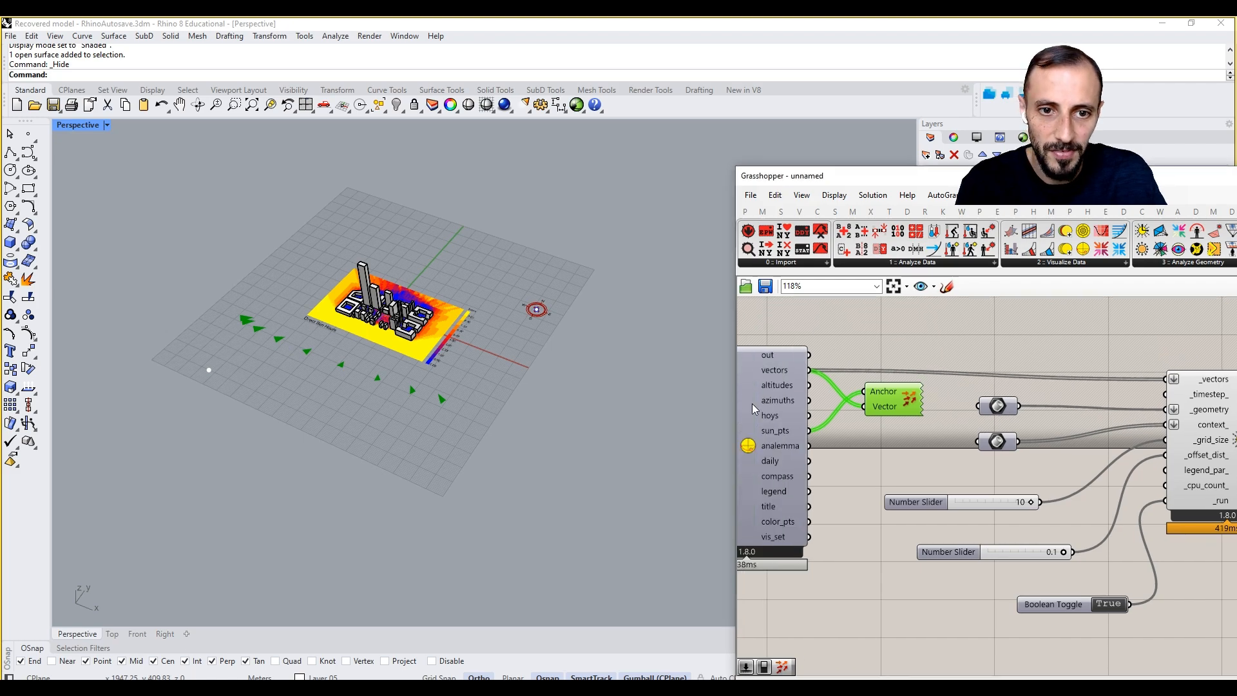
{"action": "left_click", "coordinate": [754, 403]}
{"action": "right_click", "coordinate": [881, 327]}
{"action": "right_click_drag", "start_coordinate": [407, 354], "coordinate": [425, 303]}
{"action": "scroll", "coordinate": [415, 322], "scroll_direction": "up", "scroll_amount": 7}
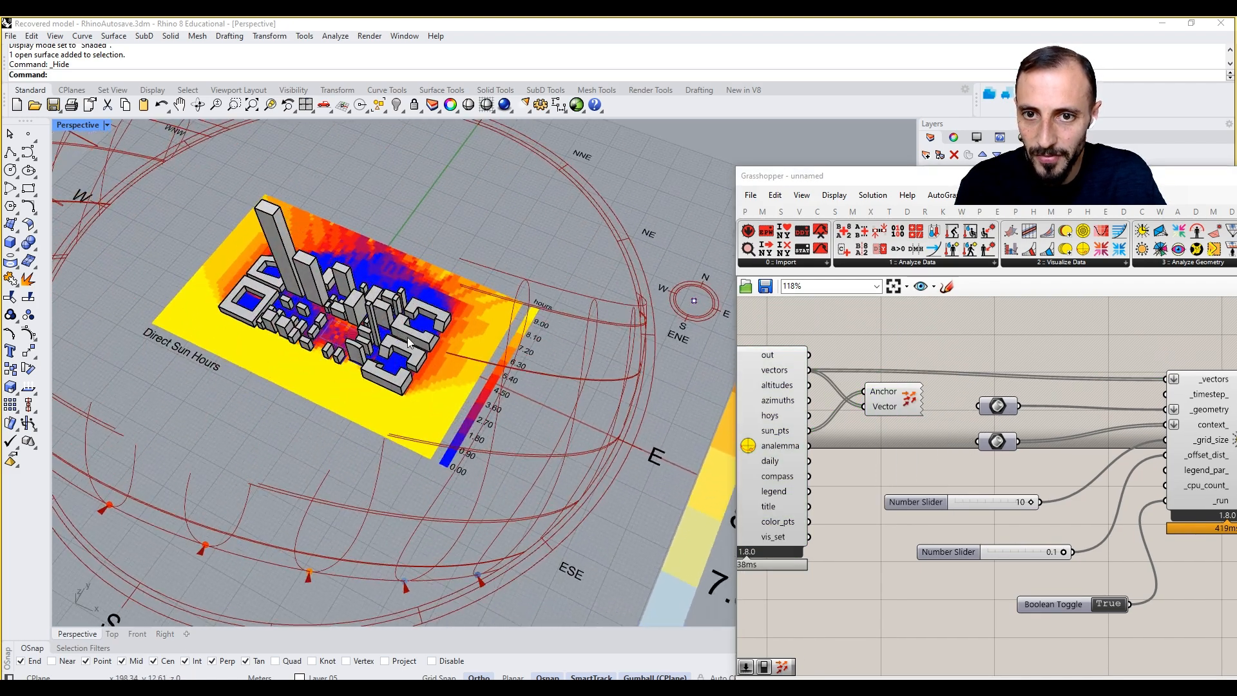
- Turn off the preview of the SunPath component and the Vector Display component
{"action": "left_click", "coordinate": [912, 399]}
{"action": "right_click", "coordinate": [908, 324]}
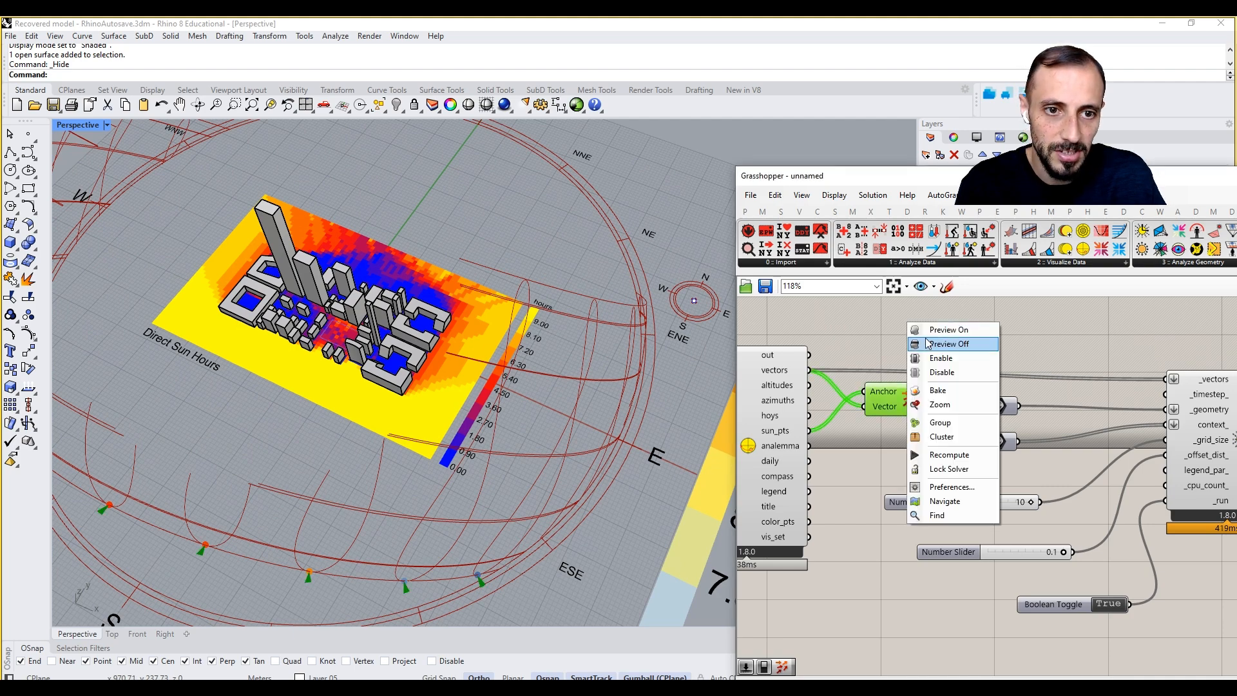
{"action": "left_click", "coordinate": [753, 374]}
{"action": "right_click_drag", "start_coordinate": [449, 375], "coordinate": [480, 338]}
{"action": "right_click", "coordinate": [855, 341]}
{"action": "left_click", "coordinate": [896, 361]}
{"action": "left_click", "coordinate": [906, 400]}
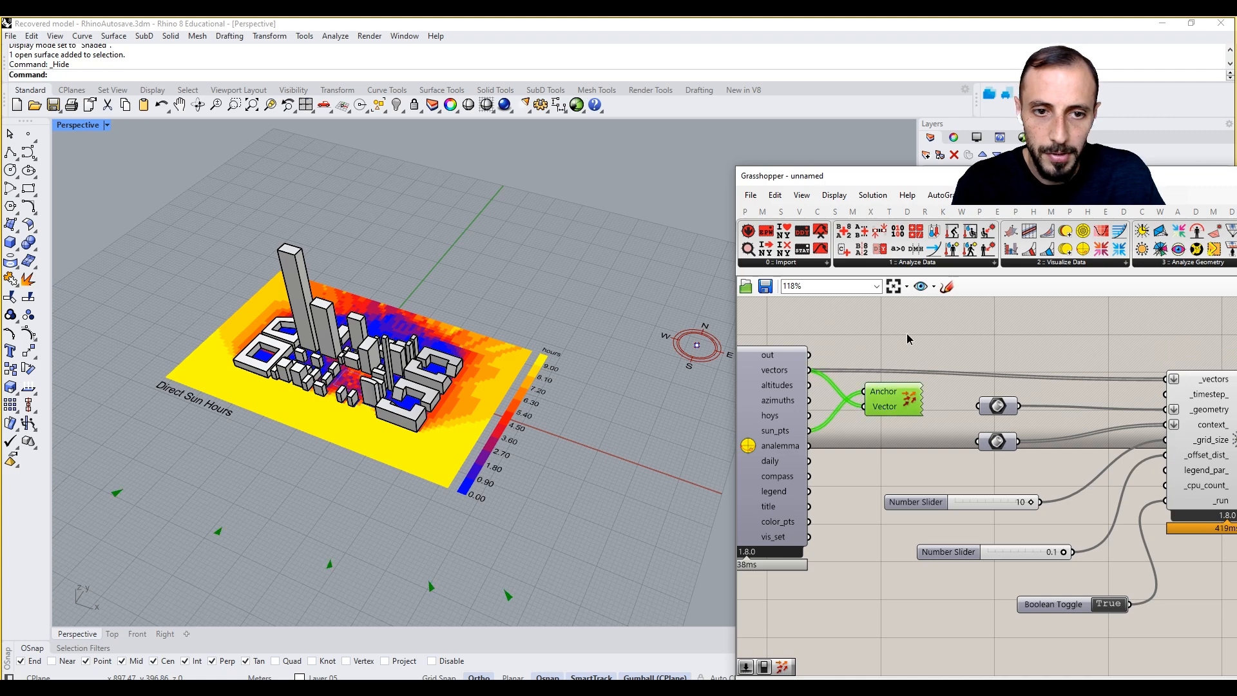
{"action": "right_click", "coordinate": [907, 333]}
{"action": "left_click", "coordinate": [947, 355]}
- Examine the direct sun hours map around the outlined central plot and move the Grasshopper window clear of the layer list
{"action": "scroll", "coordinate": [380, 357], "scroll_direction": "down", "scroll_amount": 3}
{"action": "right_click_drag", "start_coordinate": [361, 349], "coordinate": [382, 364]}
{"action": "scroll", "coordinate": [365, 358], "scroll_direction": "up", "scroll_amount": 2}
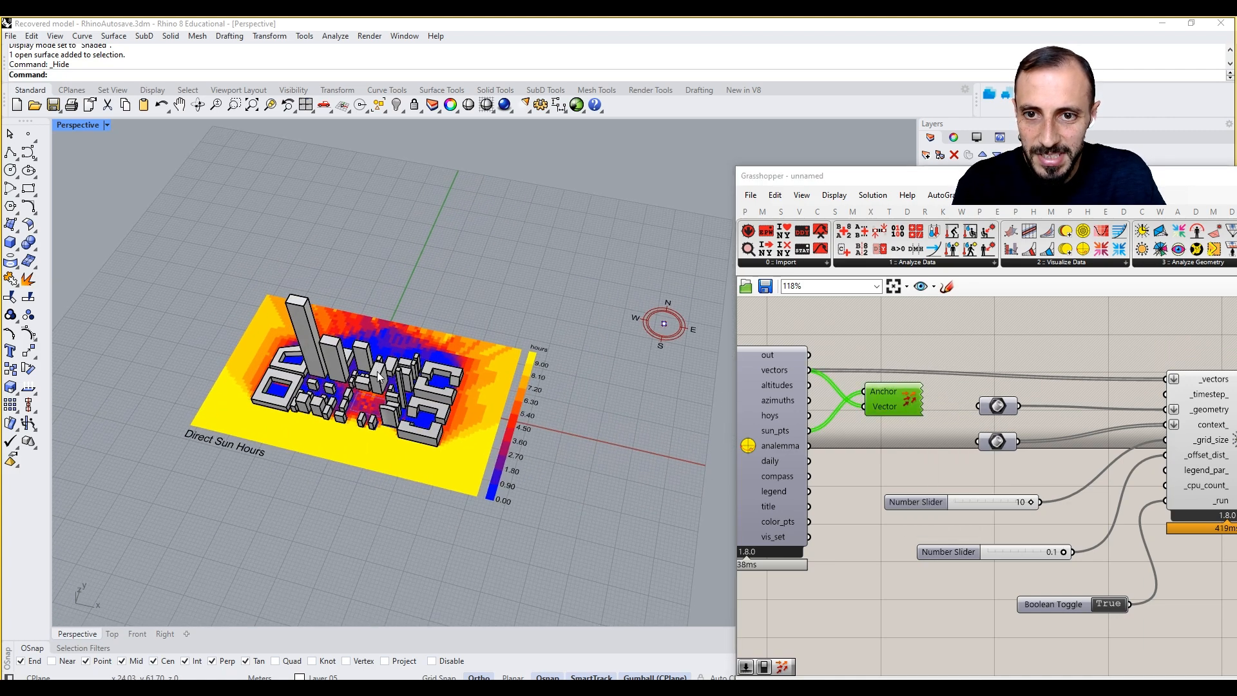
{"action": "scroll", "coordinate": [379, 431], "scroll_direction": "up", "scroll_amount": 2}
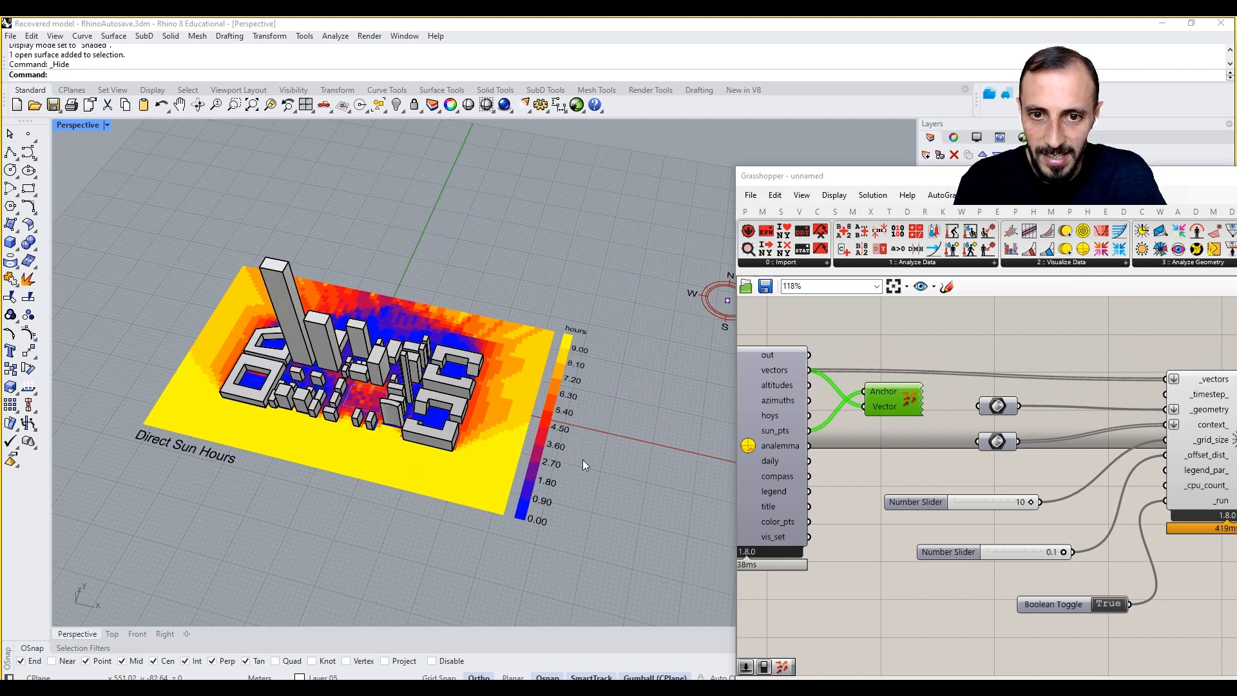
{"action": "right_click_drag", "start_coordinate": [398, 455], "coordinate": [426, 451], "text": "shift"}
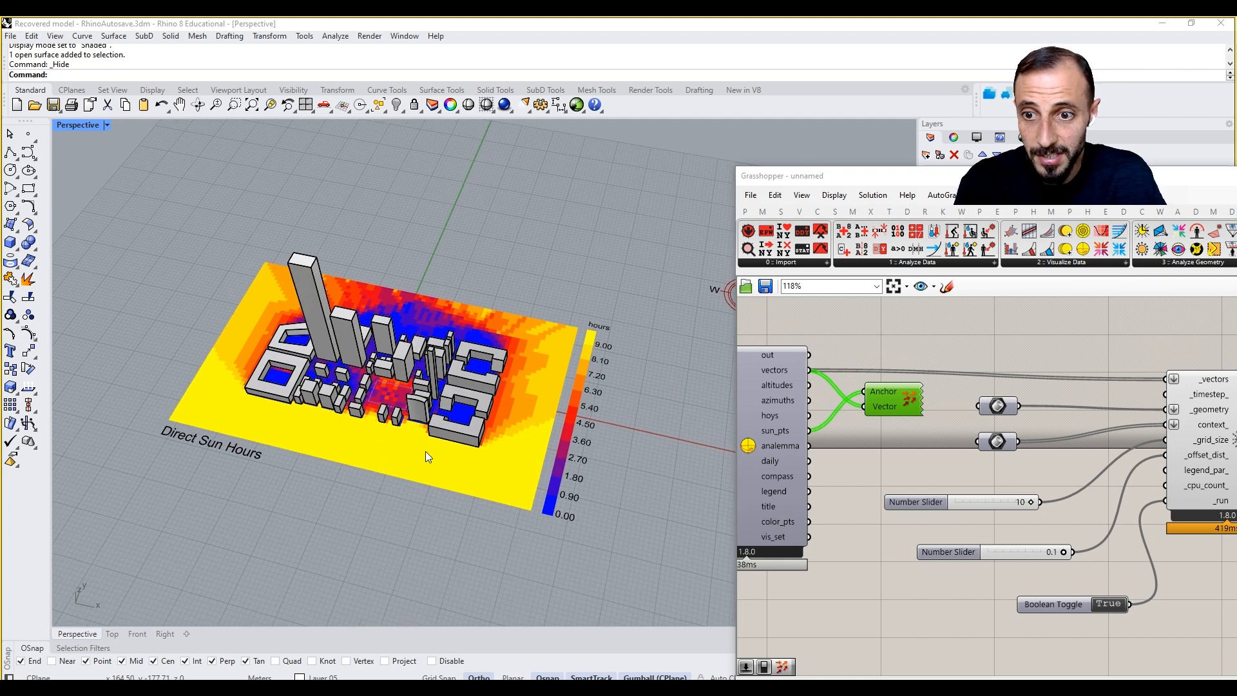
{"action": "scroll", "coordinate": [389, 393], "scroll_direction": "up", "scroll_amount": 5}
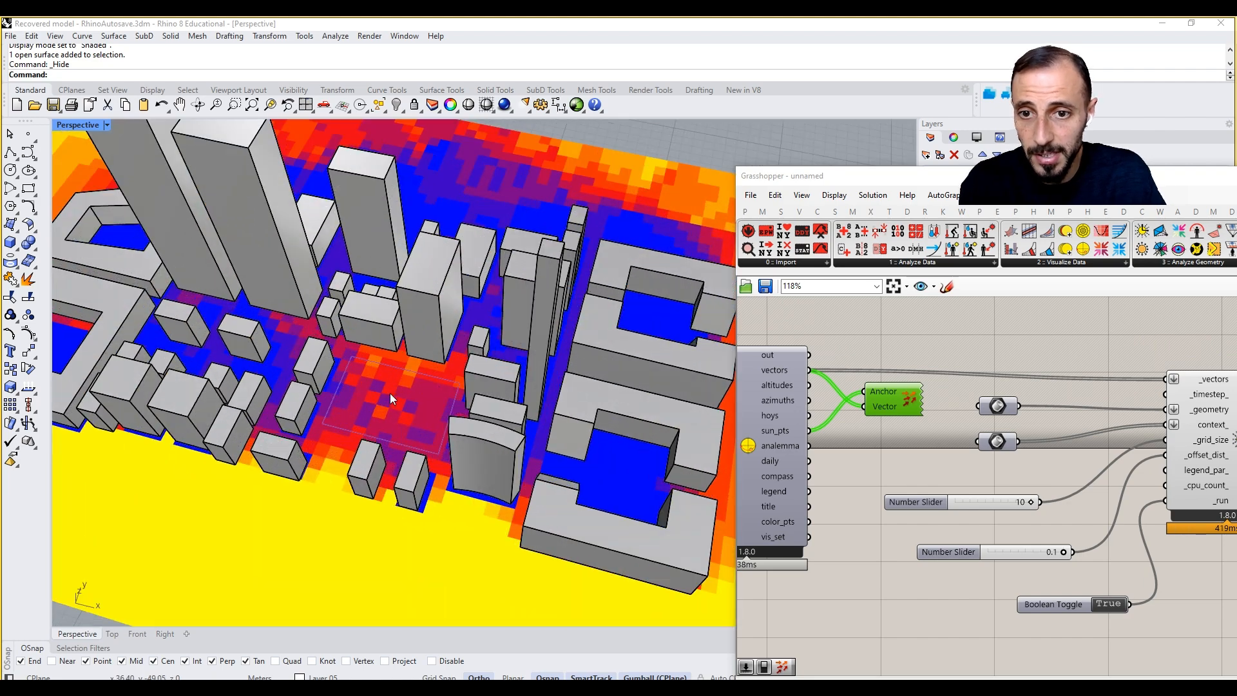
{"action": "left_click_drag", "start_coordinate": [947, 175], "coordinate": [953, 446]}
{"action": "type", "text": "SetPR"}
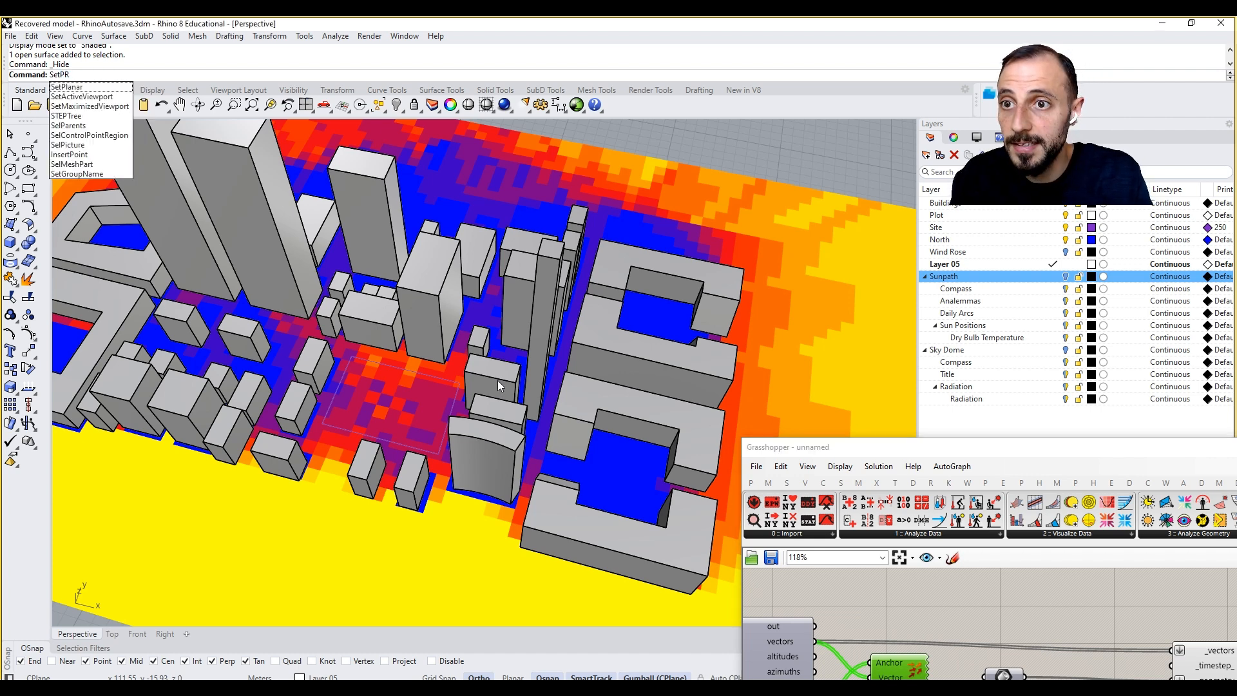
{"action": "key", "text": "BackSpace"}
{"action": "key", "text": "BackSpace"}
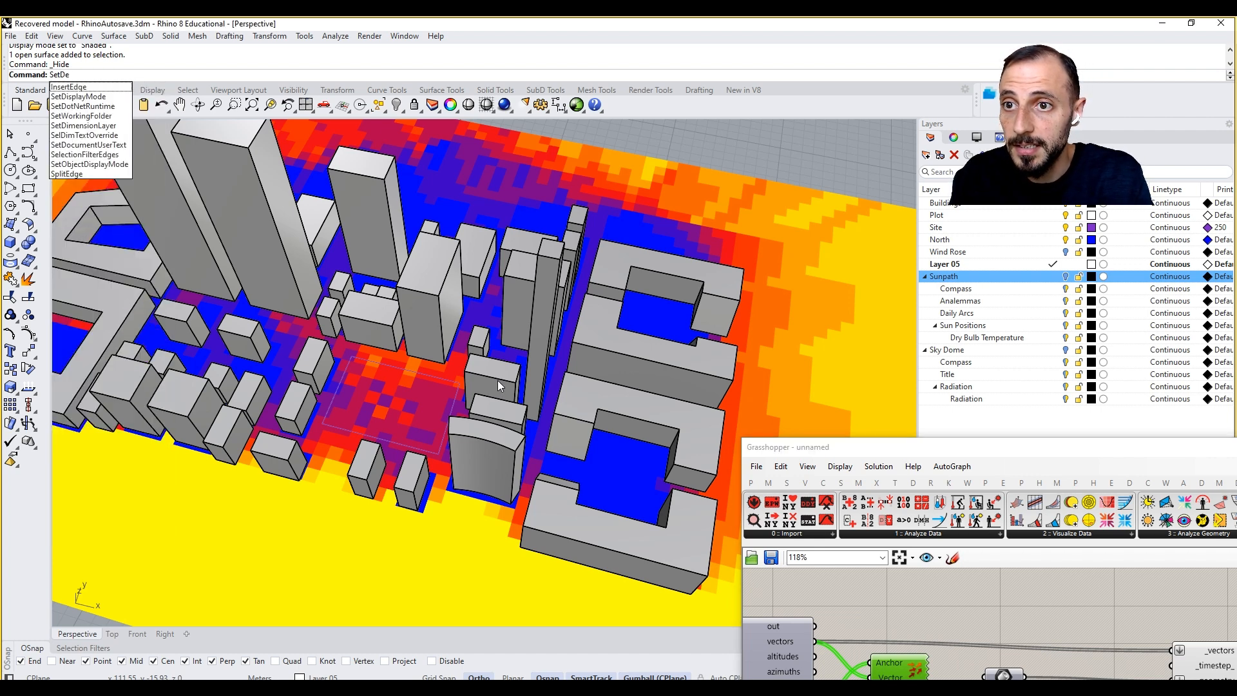
{"action": "key", "text": "BackSpace"}
{"action": "key", "text": "BackSpace"}
{"action": "type", "text": "Pro"}
{"action": "key", "text": "BackSpace"}
{"action": "key", "text": "BackSpace"}
{"action": "key", "text": "BackSpace"}
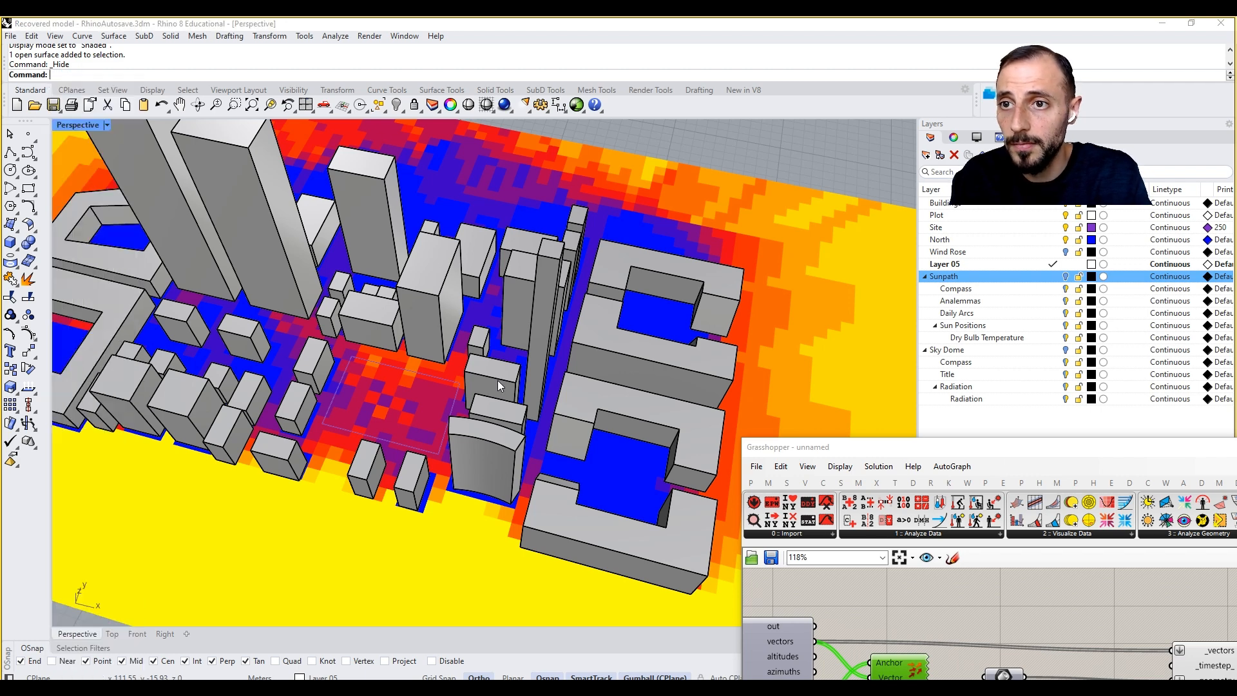
- Run PrintDisplay with its state set to On and its scale for the model viewport set to 5
{"action": "type", "text": "PrintDisplay"}
{"action": "key", "text": "Return"}
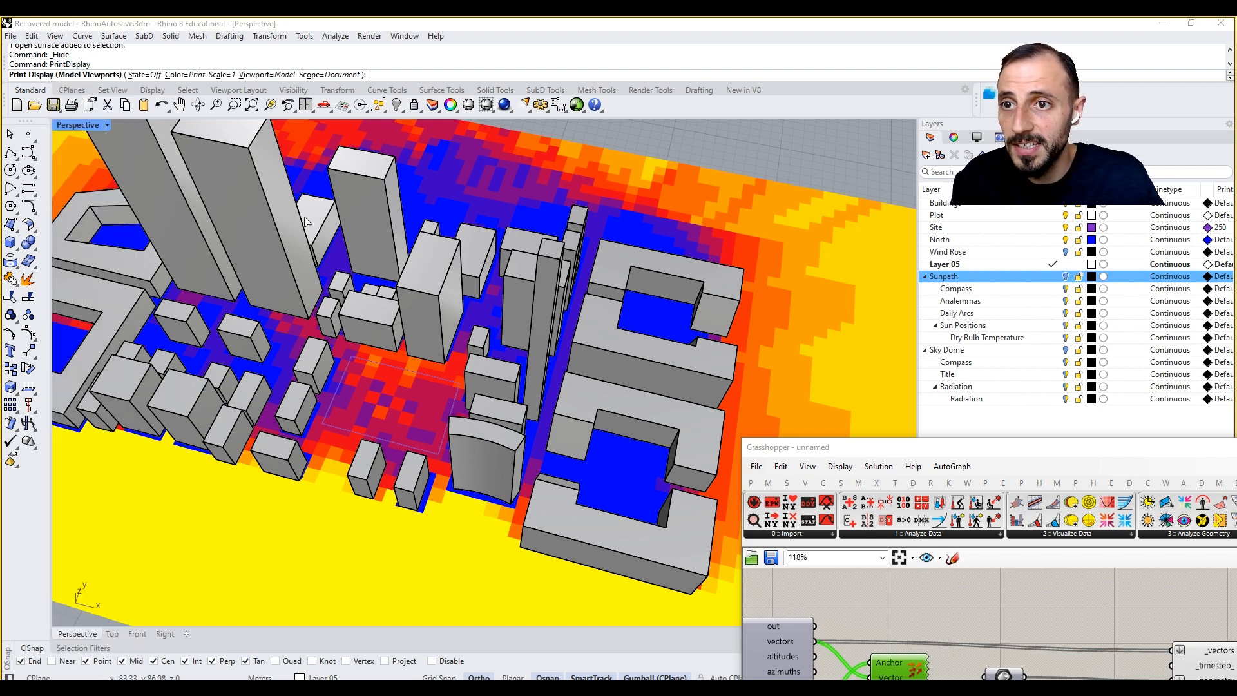
{"action": "left_click", "coordinate": [141, 74]}
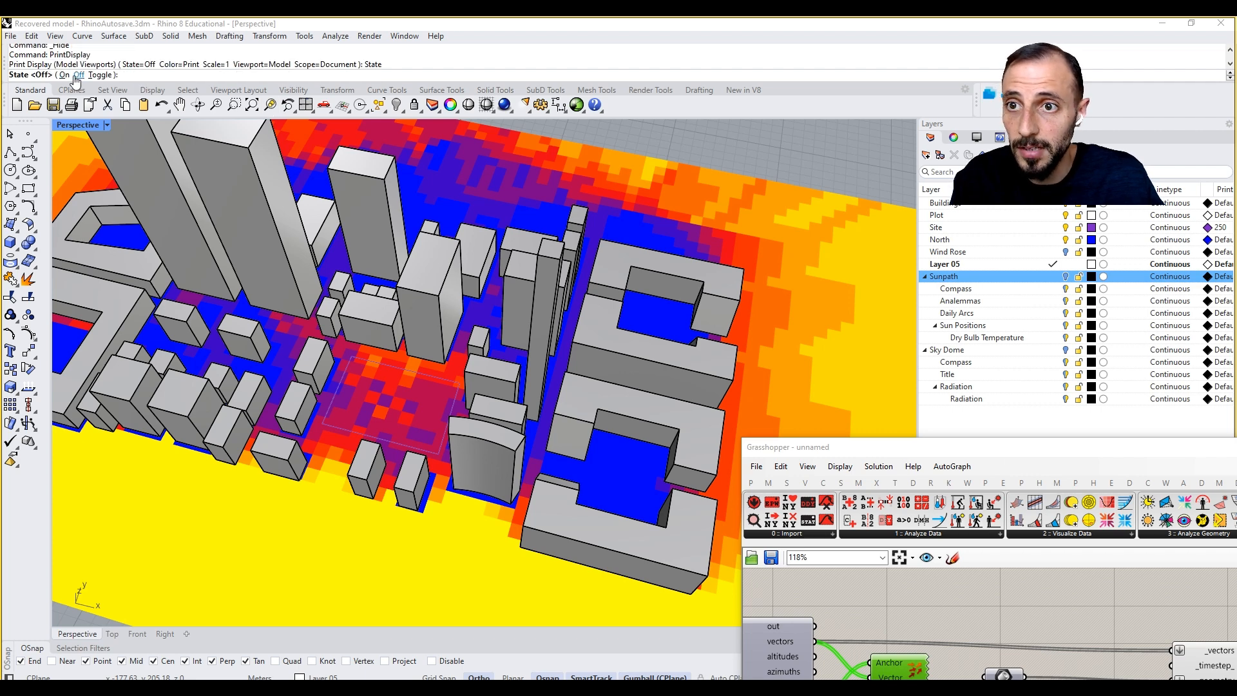
{"action": "left_click", "coordinate": [63, 75]}
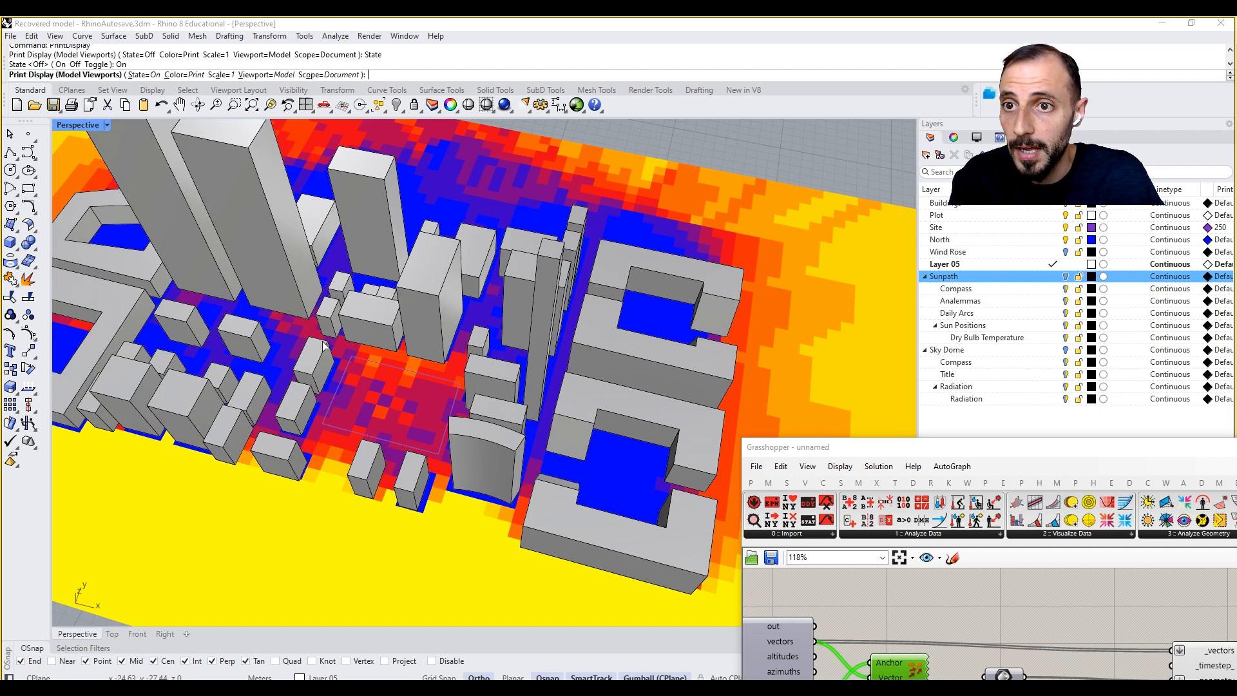
{"action": "left_click", "coordinate": [224, 75]}
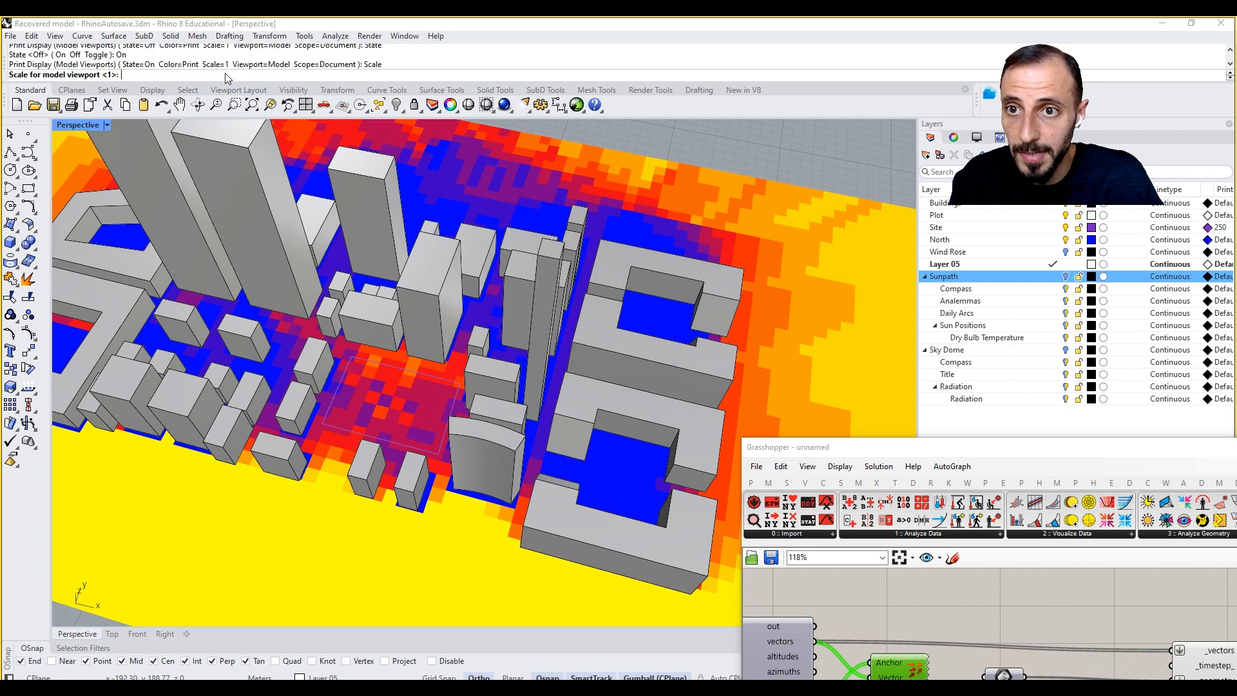
{"action": "key", "text": "Return"}
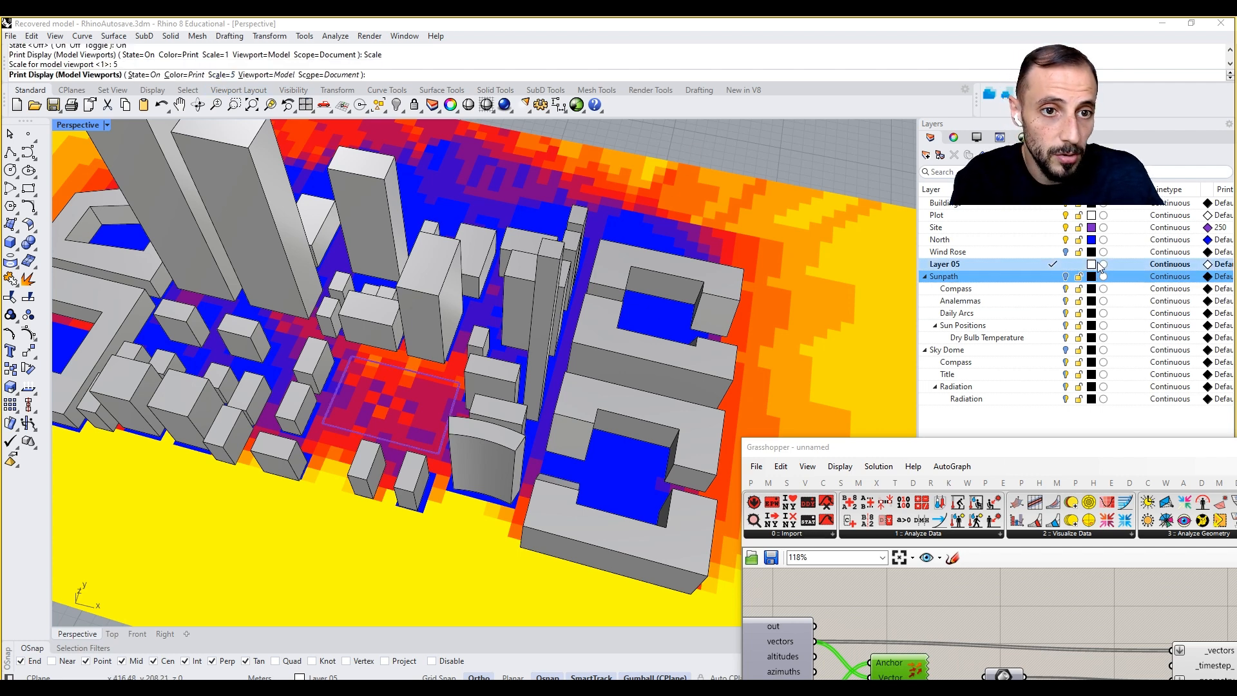
- Change the Site layer's colour to white (#FFFFFF) for the outline of the central plot
{"action": "left_click", "coordinate": [1094, 232]}
{"action": "left_click", "coordinate": [1091, 229]}
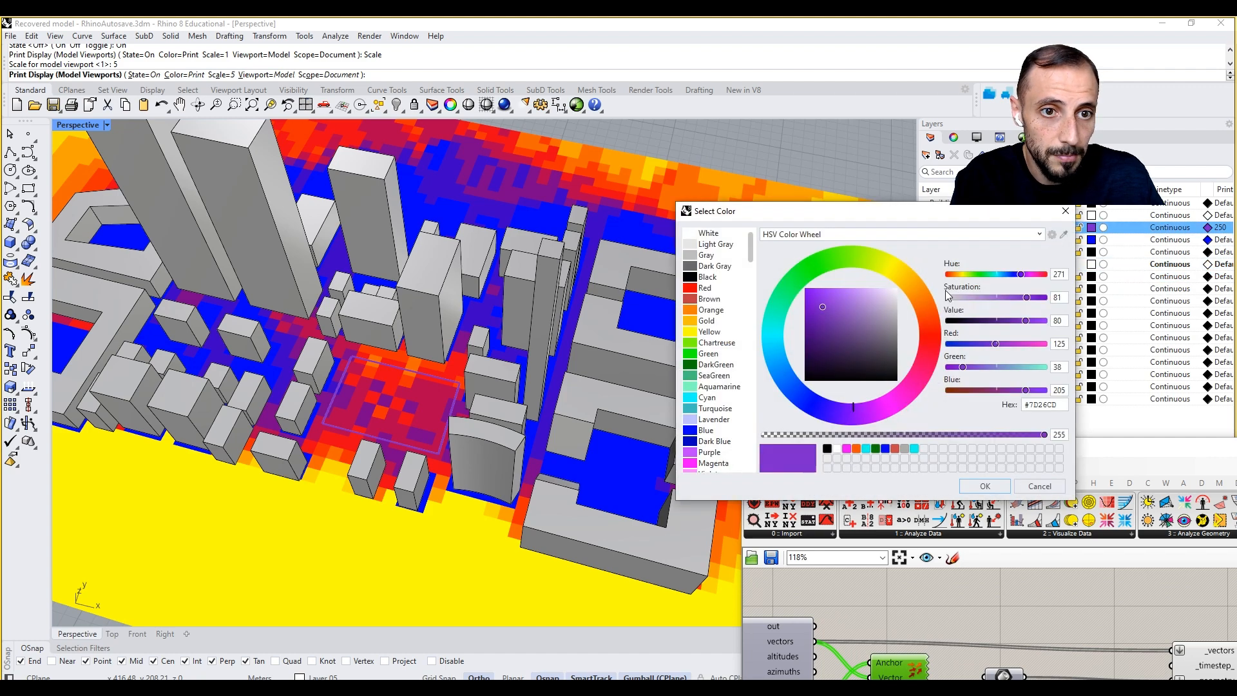
{"action": "mouse_move", "coordinate": [814, 315]}
{"action": "left_mouse_down"}
{"action": "mouse_move", "coordinate": [915, 295]}
{"action": "mouse_move", "coordinate": [919, 277]}
{"action": "left_mouse_up"}
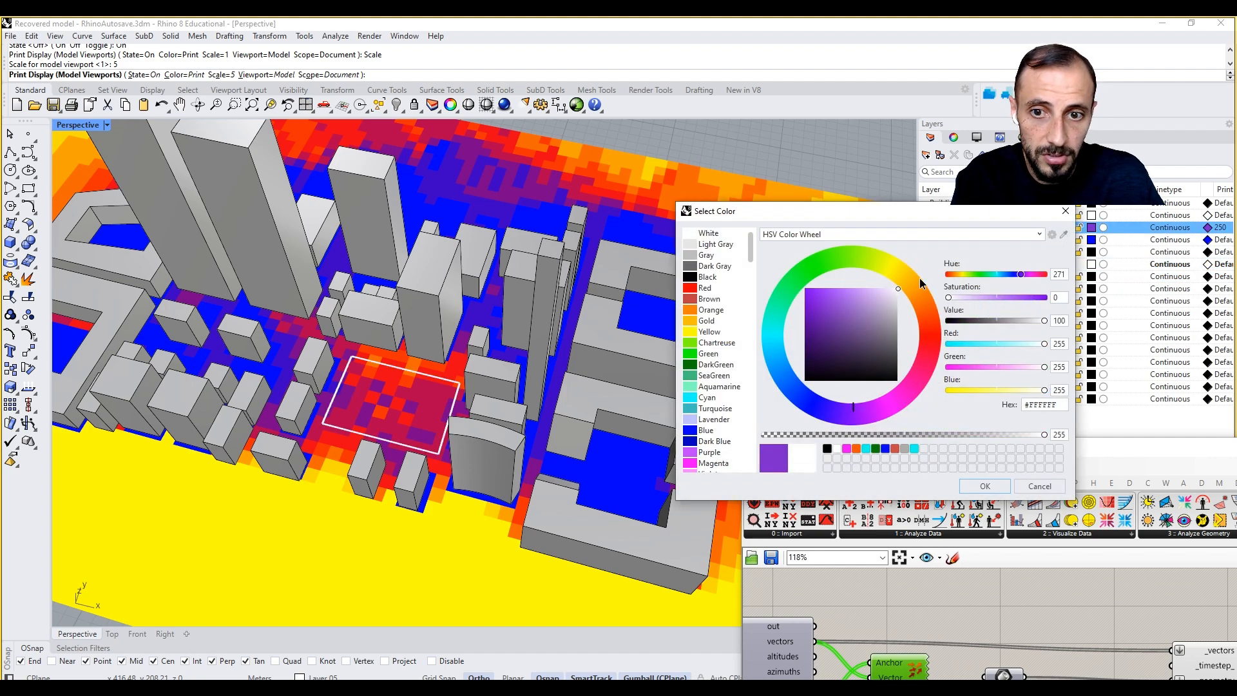
{"action": "left_click", "coordinate": [984, 486]}
{"action": "scroll", "coordinate": [315, 390], "scroll_direction": "up", "scroll_amount": 5}
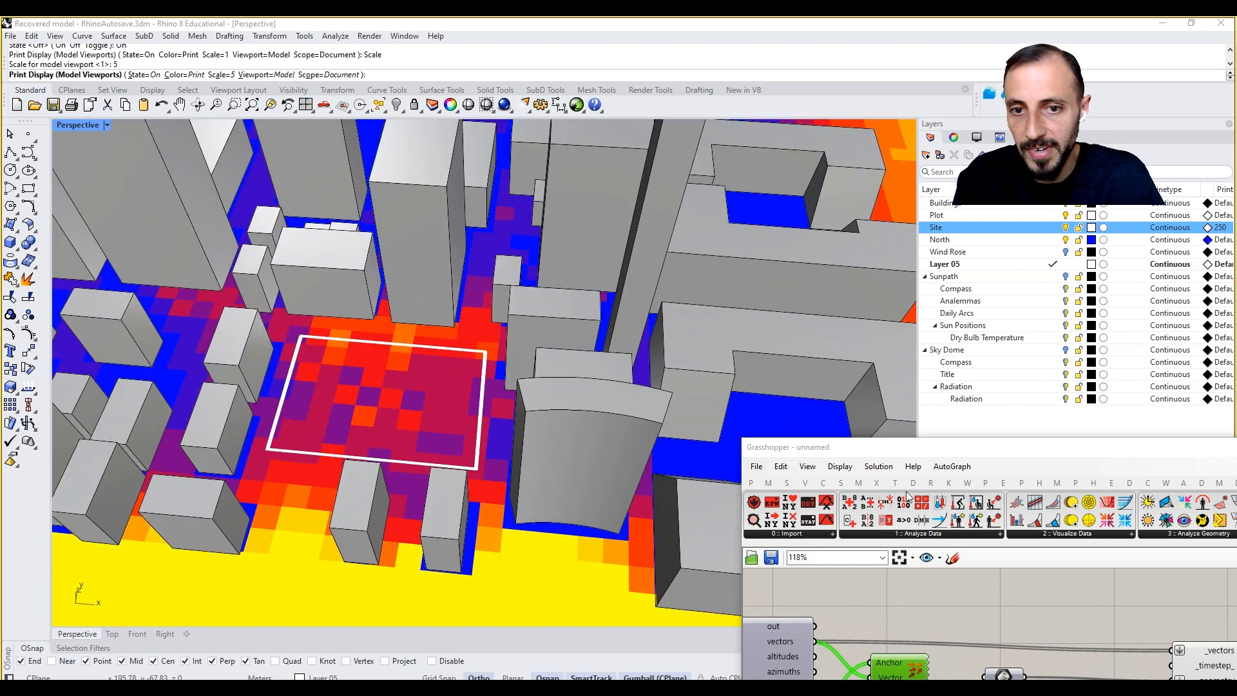
- Set the Number Slider feeding the direct sun hours component's _grid_size input to 5
{"action": "left_click_drag", "start_coordinate": [895, 449], "coordinate": [852, 253]}
{"action": "right_click_drag", "start_coordinate": [933, 450], "coordinate": [890, 434]}
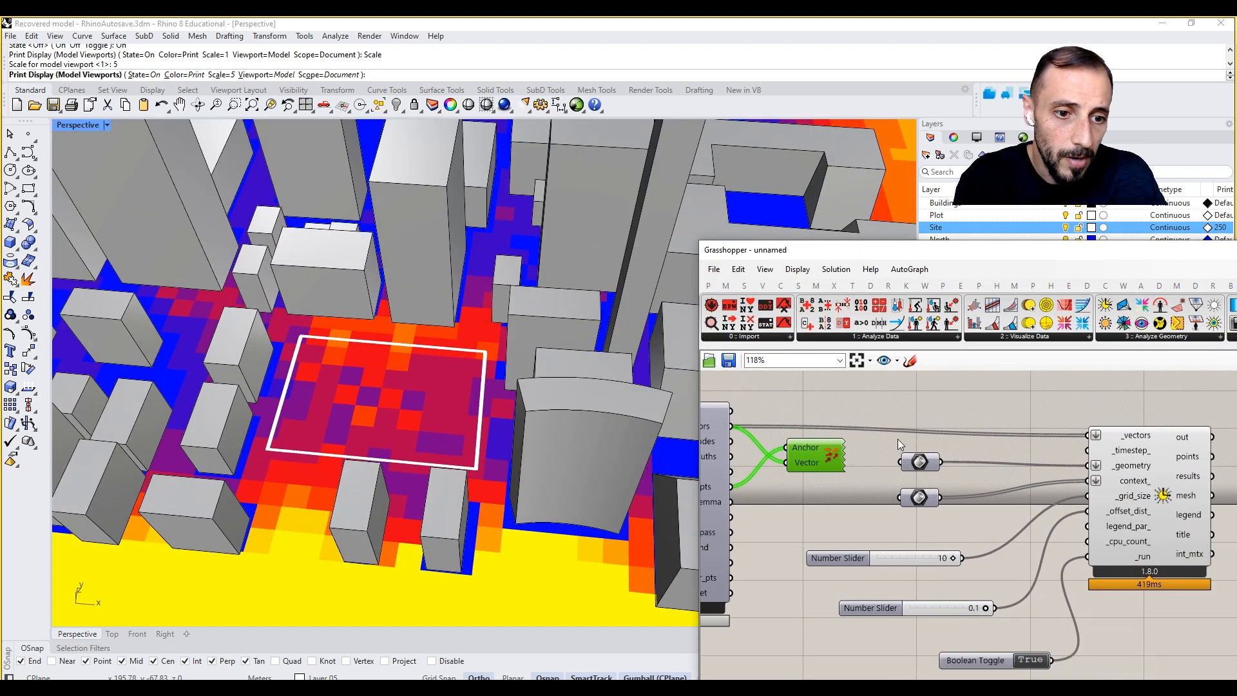
{"action": "scroll", "coordinate": [419, 435], "scroll_direction": "down", "scroll_amount": 5}
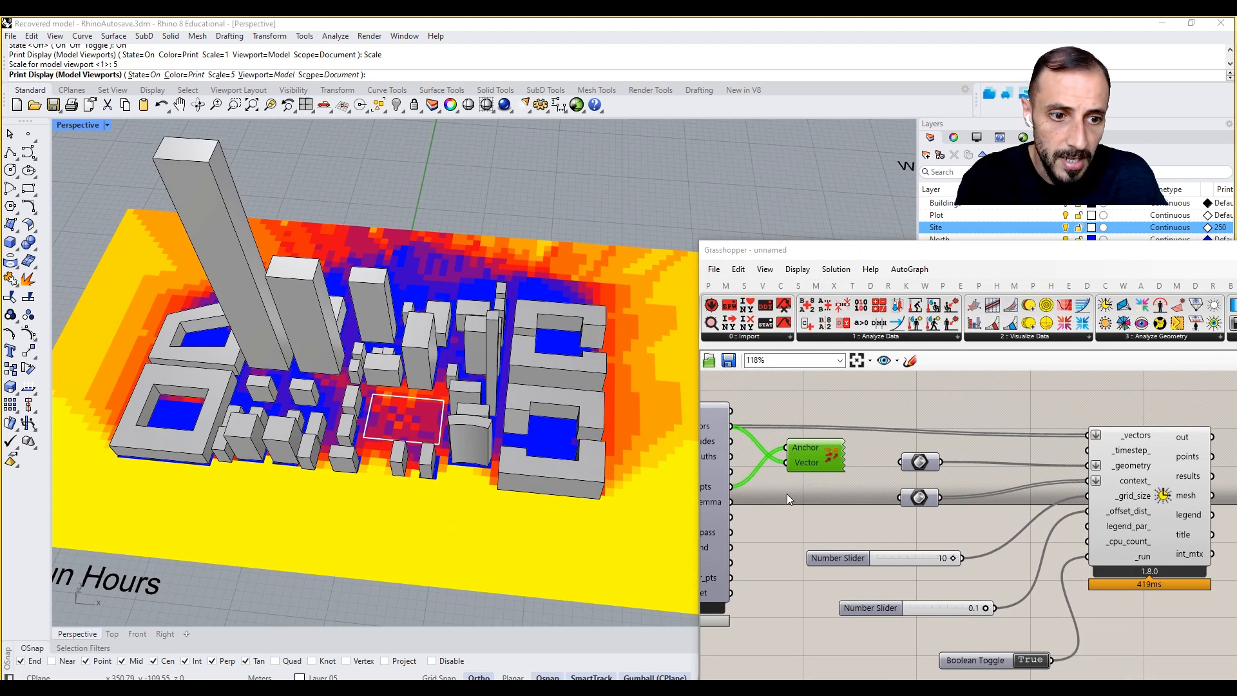
{"action": "double_click", "coordinate": [906, 557]}
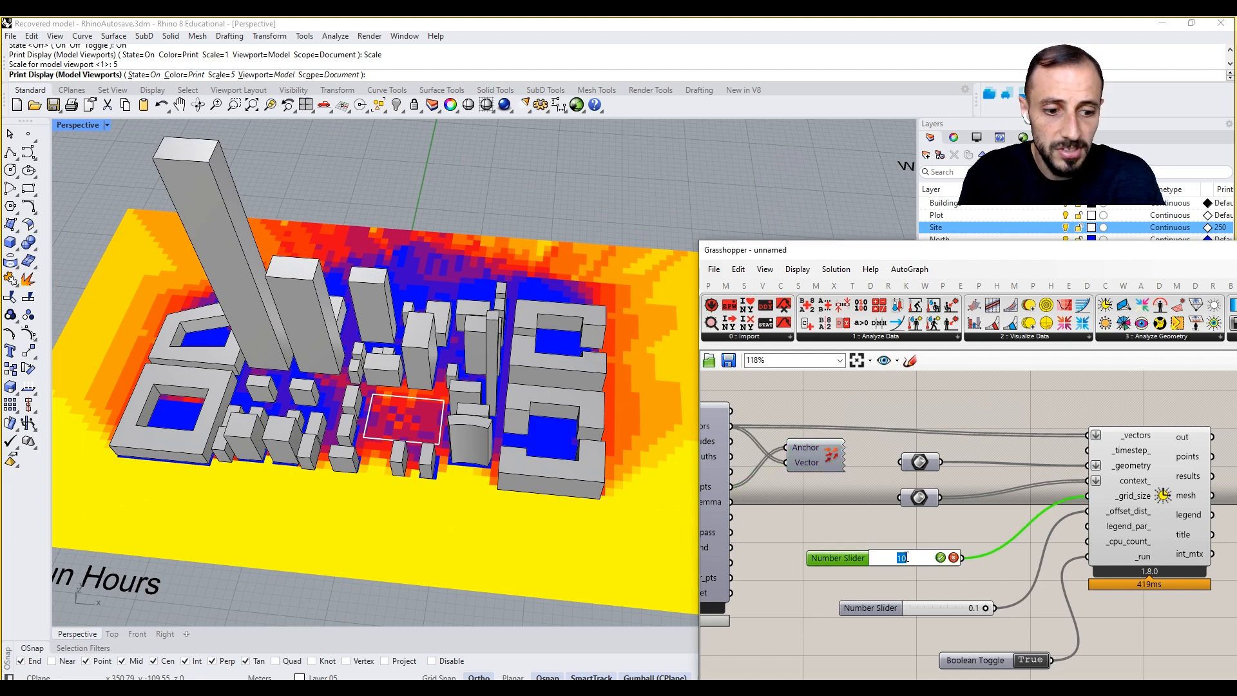
{"action": "type", "text": "5"}
{"action": "key", "text": "Return"}
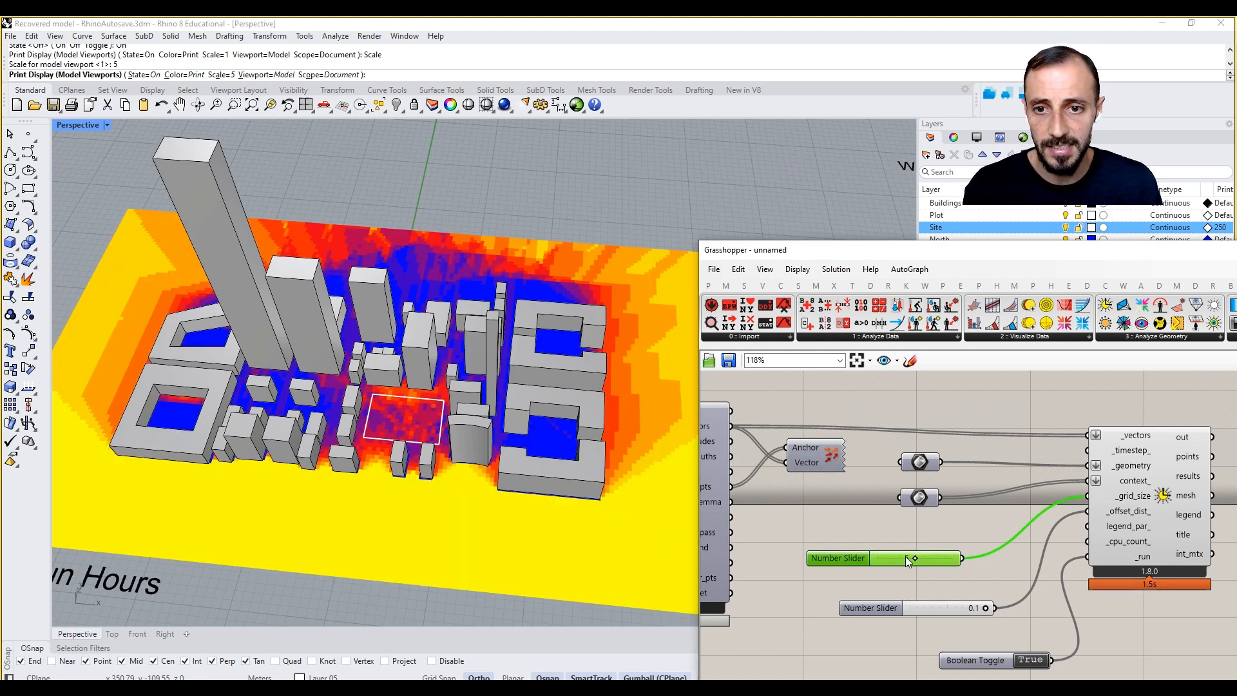
- Try a grid size of 1 on the _grid_size slider and inspect the finer sun hours map
{"action": "scroll", "coordinate": [402, 472], "scroll_direction": "up", "scroll_amount": 2}
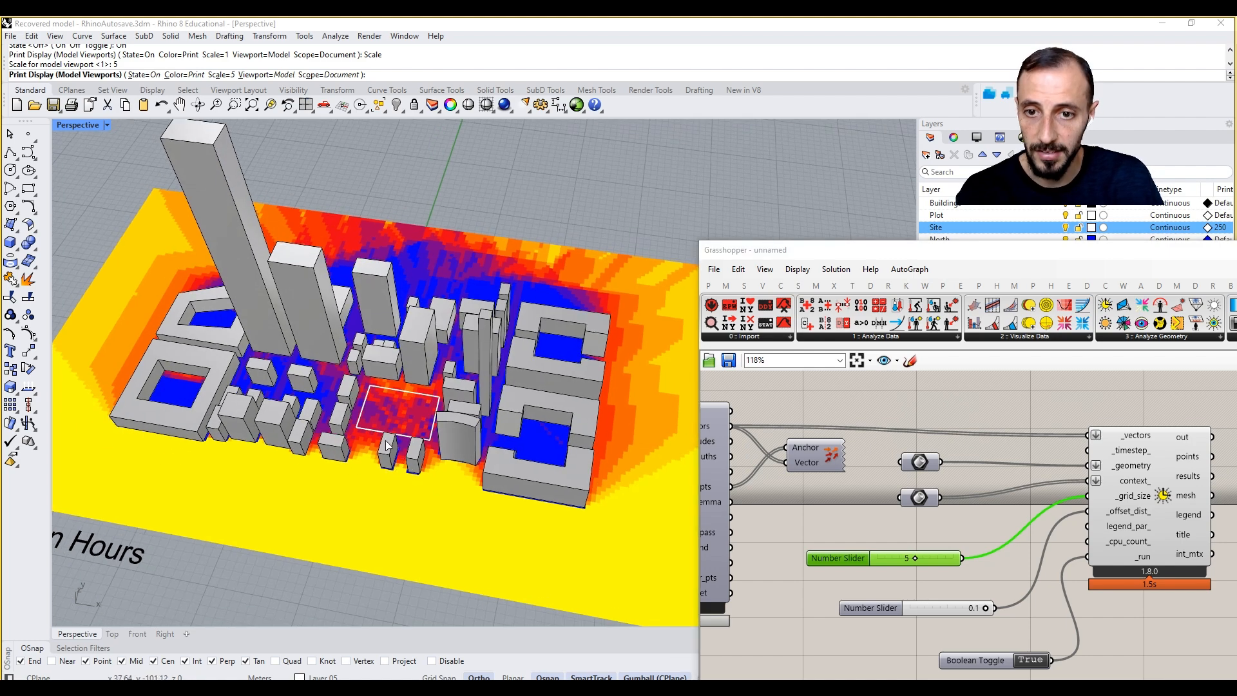
{"action": "scroll", "coordinate": [387, 411], "scroll_direction": "up", "scroll_amount": 3}
{"action": "double_click", "coordinate": [893, 562]}
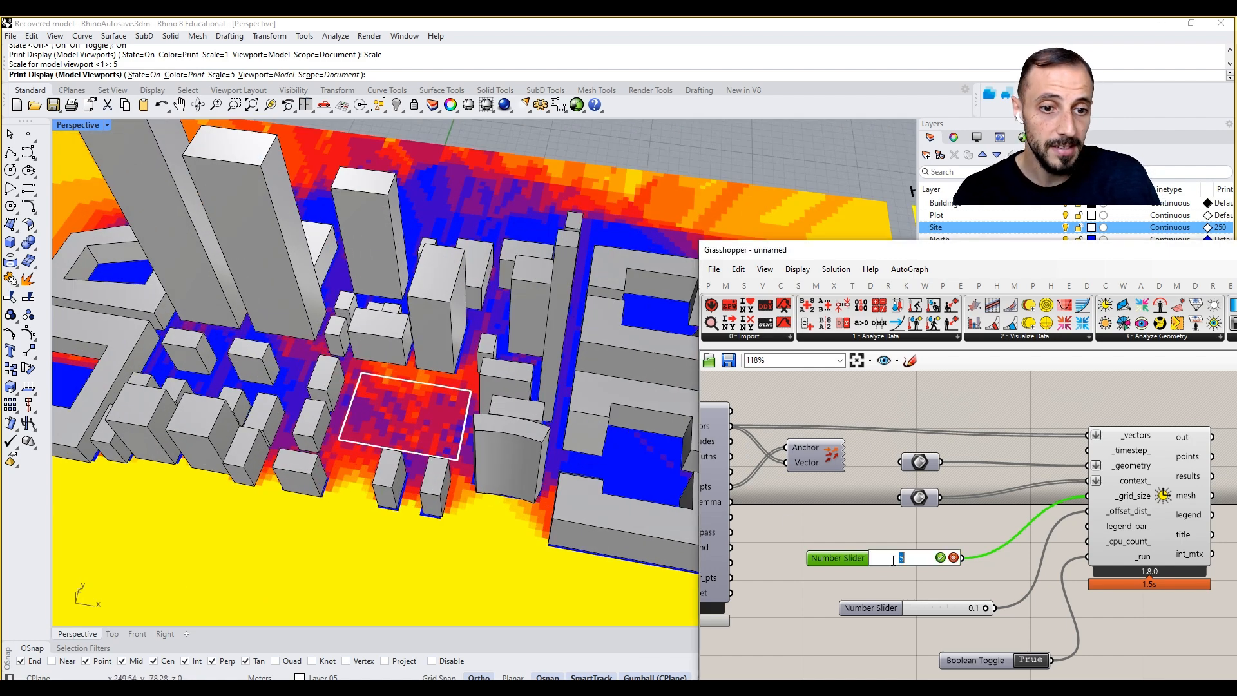
{"action": "key", "text": "Return"}
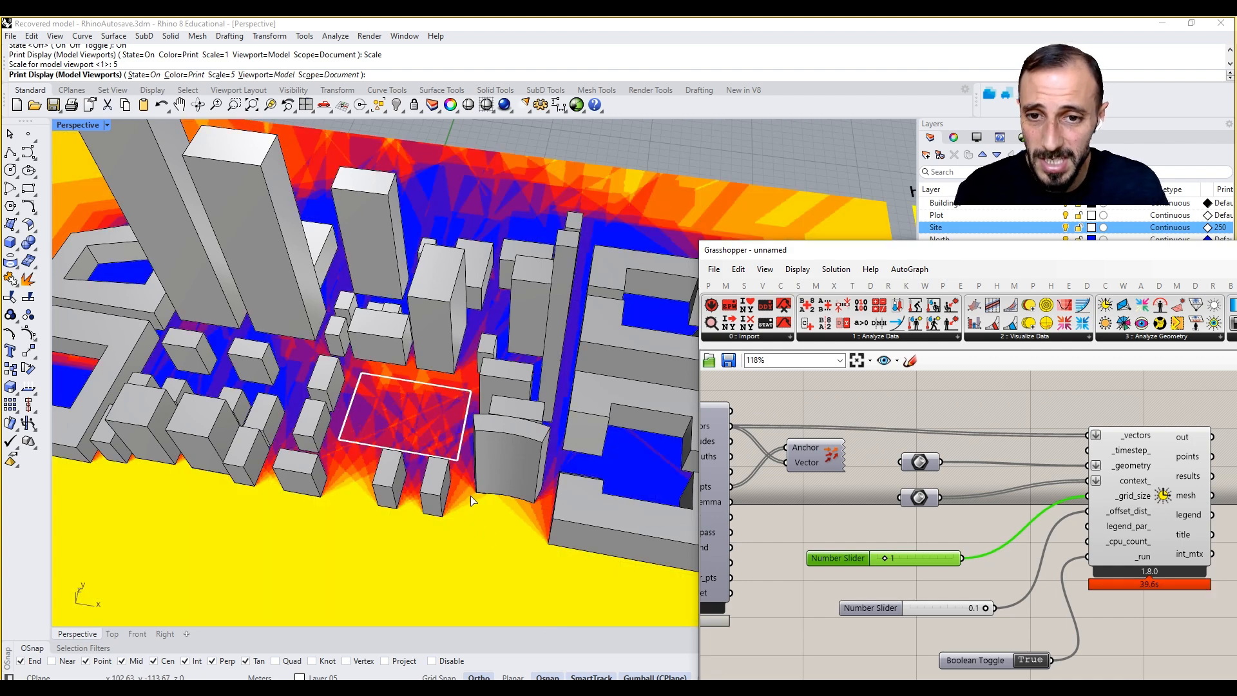
{"action": "scroll", "coordinate": [454, 456], "scroll_direction": "down", "scroll_amount": 6}
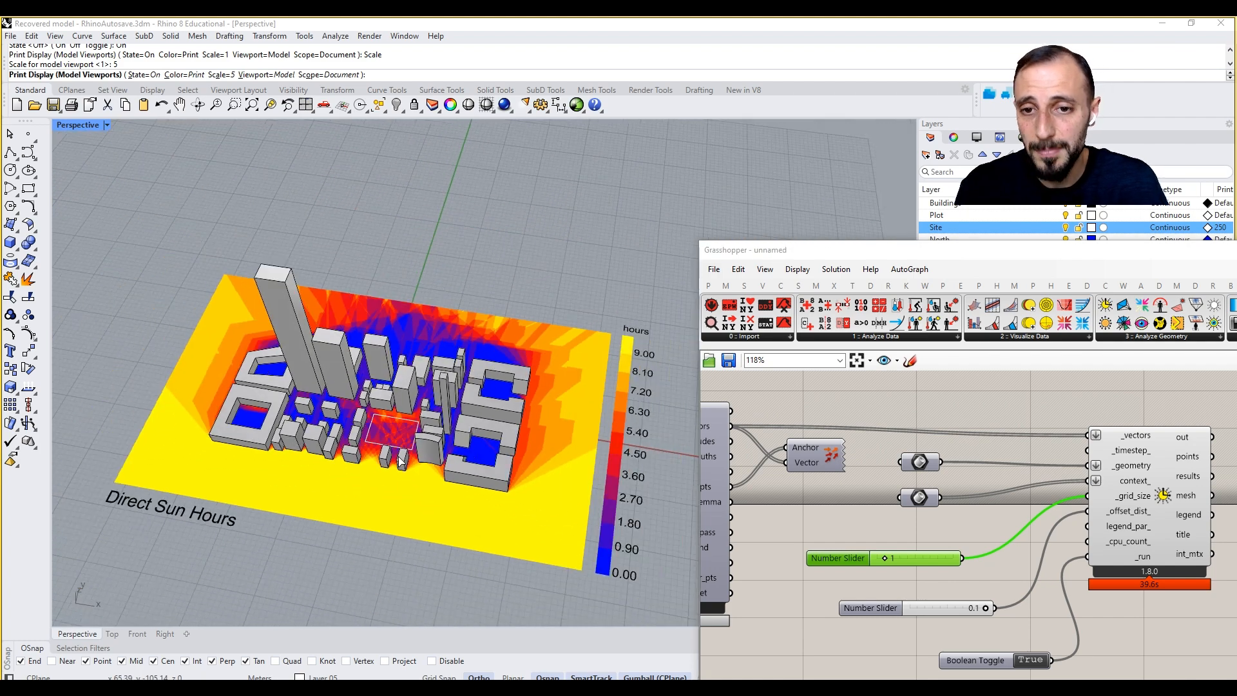
{"action": "scroll", "coordinate": [896, 524], "scroll_direction": "up", "scroll_amount": 2}
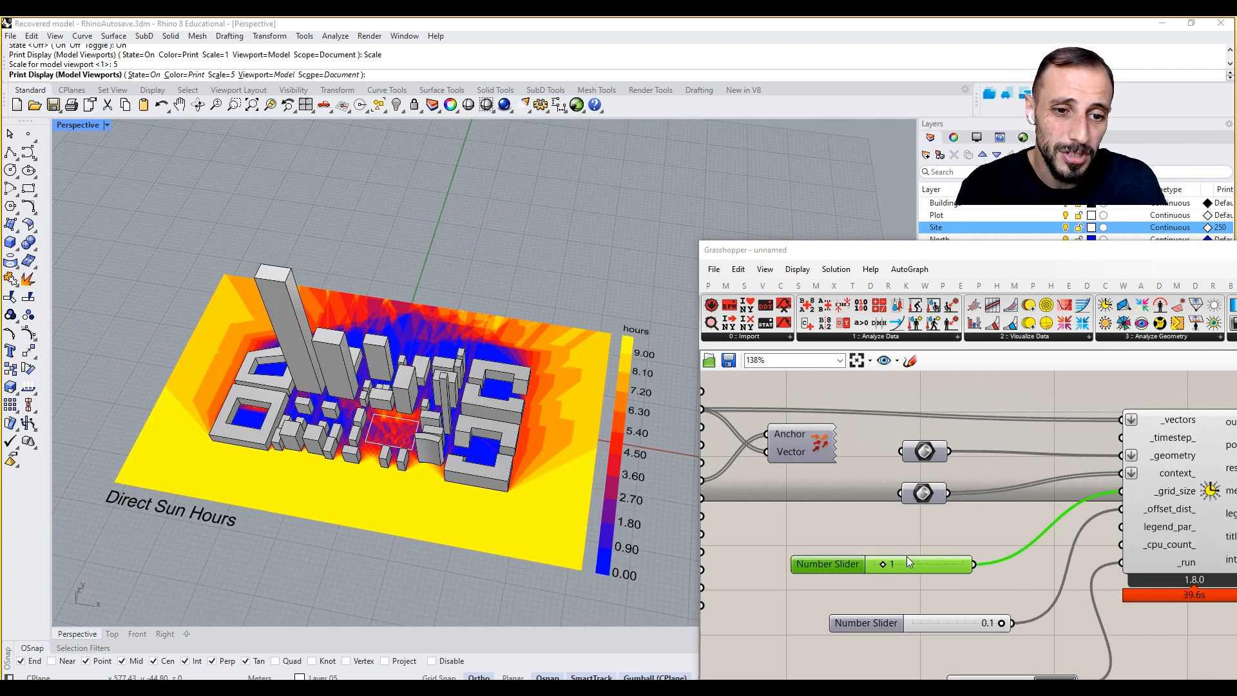
- Return the _grid_size Number Slider to 5 to recompute a coarser analysis grid
{"action": "double_click", "coordinate": [906, 559]}
{"action": "type", "text": "5"}
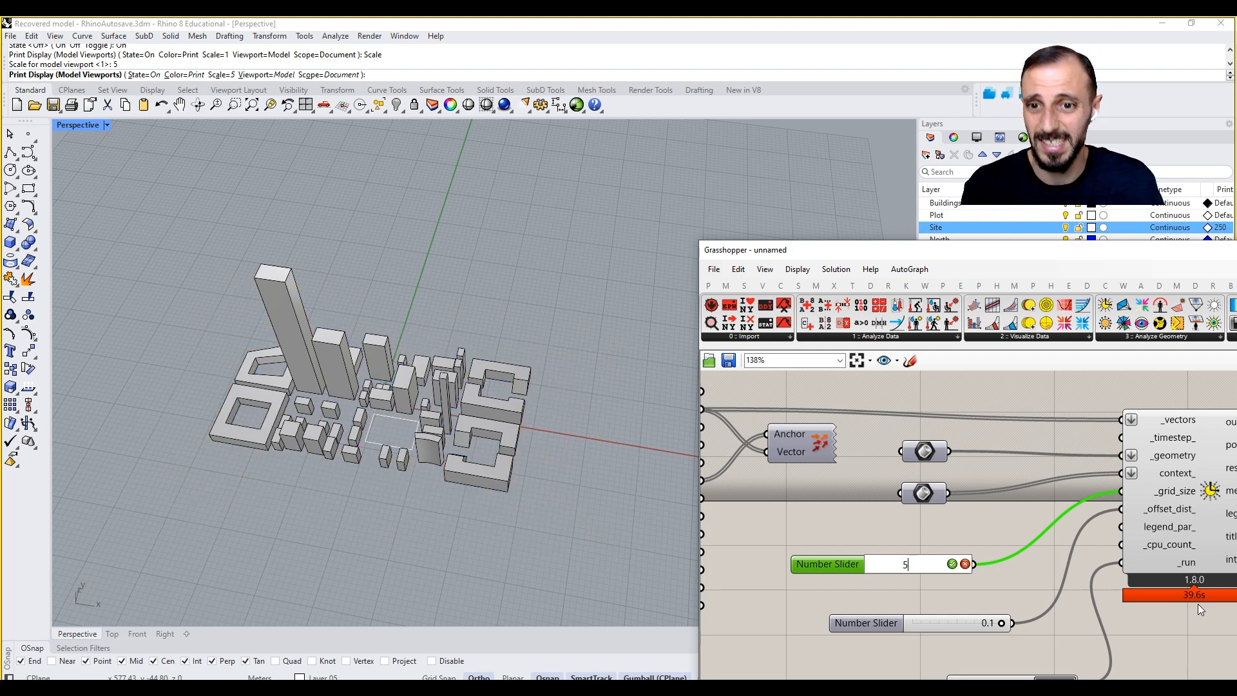
{"action": "key", "text": "Return"}
- Make room beside the direct sun hours component and place an LB Spatial Heatmap component to its right
{"action": "right_click_drag", "start_coordinate": [1058, 546], "coordinate": [898, 530]}
{"action": "scroll", "coordinate": [1156, 530], "scroll_direction": "down", "scroll_amount": 1}
{"action": "right_click_drag", "start_coordinate": [1207, 522], "coordinate": [1107, 536]}
{"action": "left_click", "coordinate": [1107, 536]}
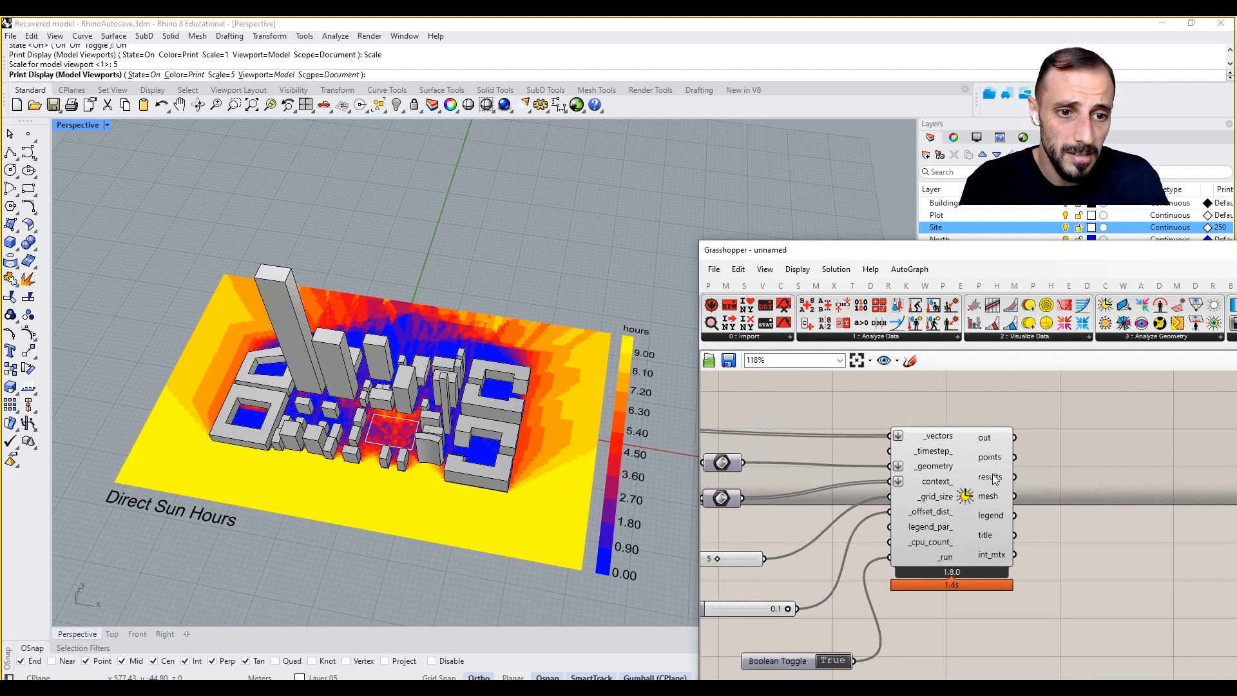
{"action": "left_click_drag", "start_coordinate": [1079, 250], "coordinate": [1025, 143]}
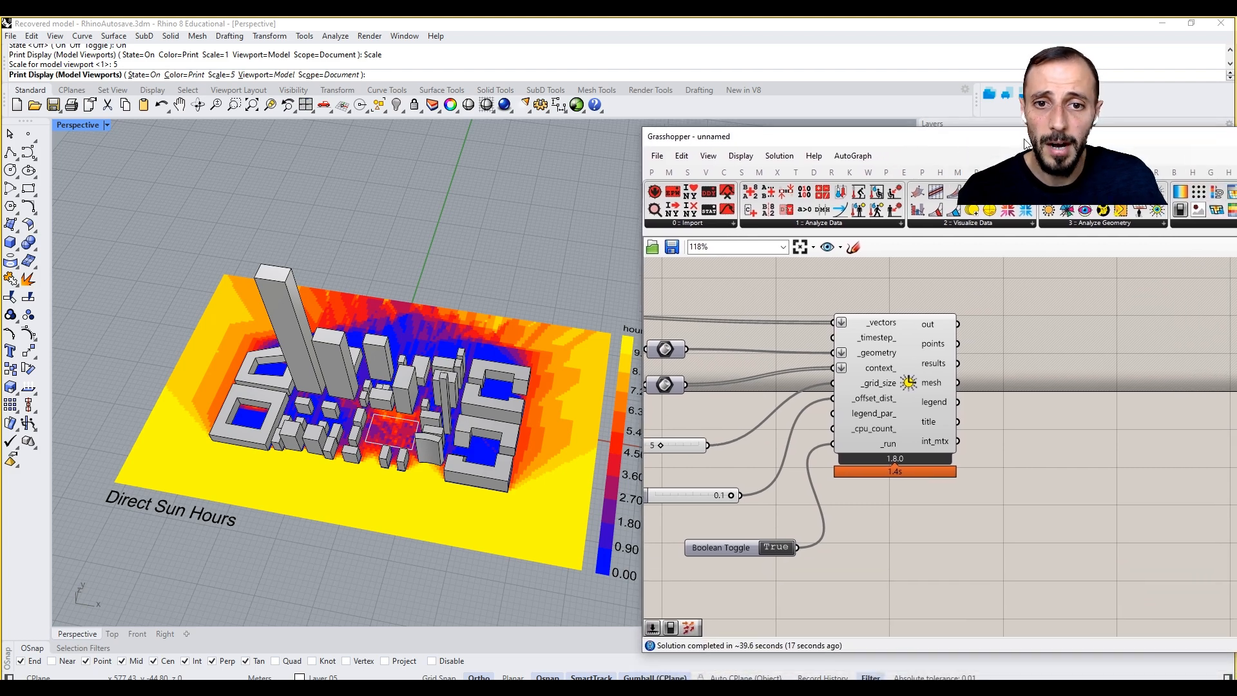
{"action": "right_click_drag", "start_coordinate": [438, 335], "coordinate": [361, 332], "text": "shift"}
{"action": "scroll", "coordinate": [361, 332], "scroll_direction": "down", "scroll_amount": 1}
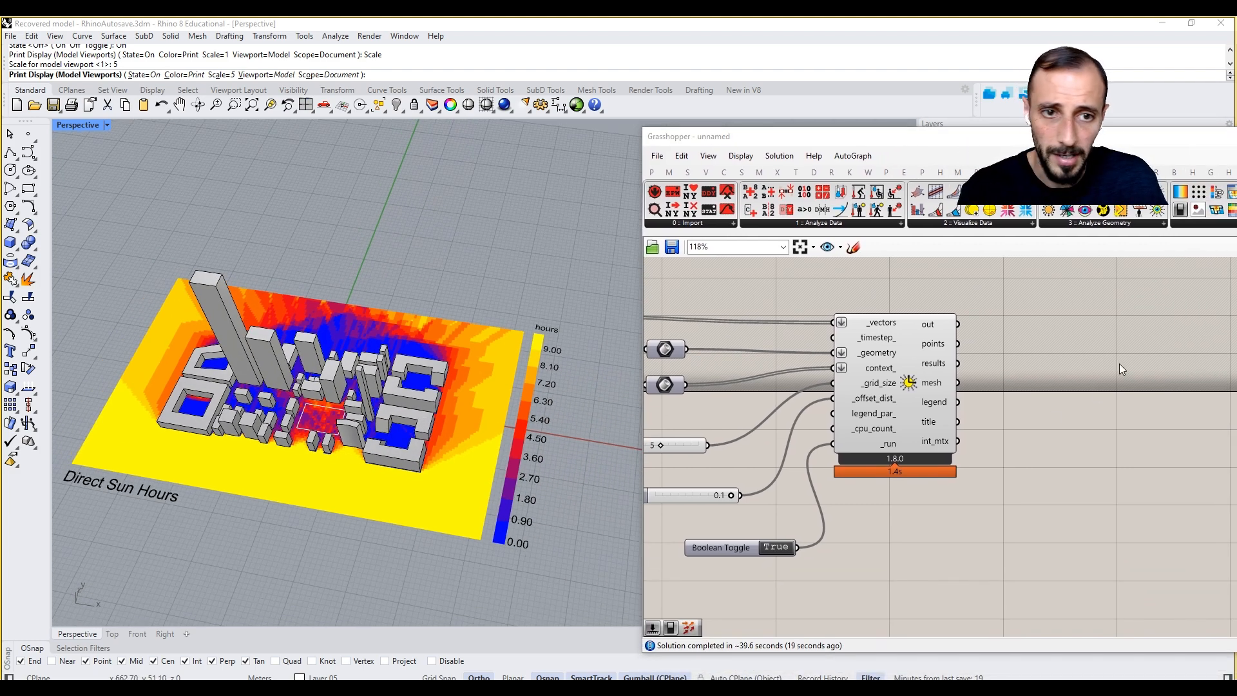
{"action": "left_click_drag", "start_coordinate": [934, 136], "coordinate": [846, 131]}
{"action": "left_click", "coordinate": [1144, 218]}
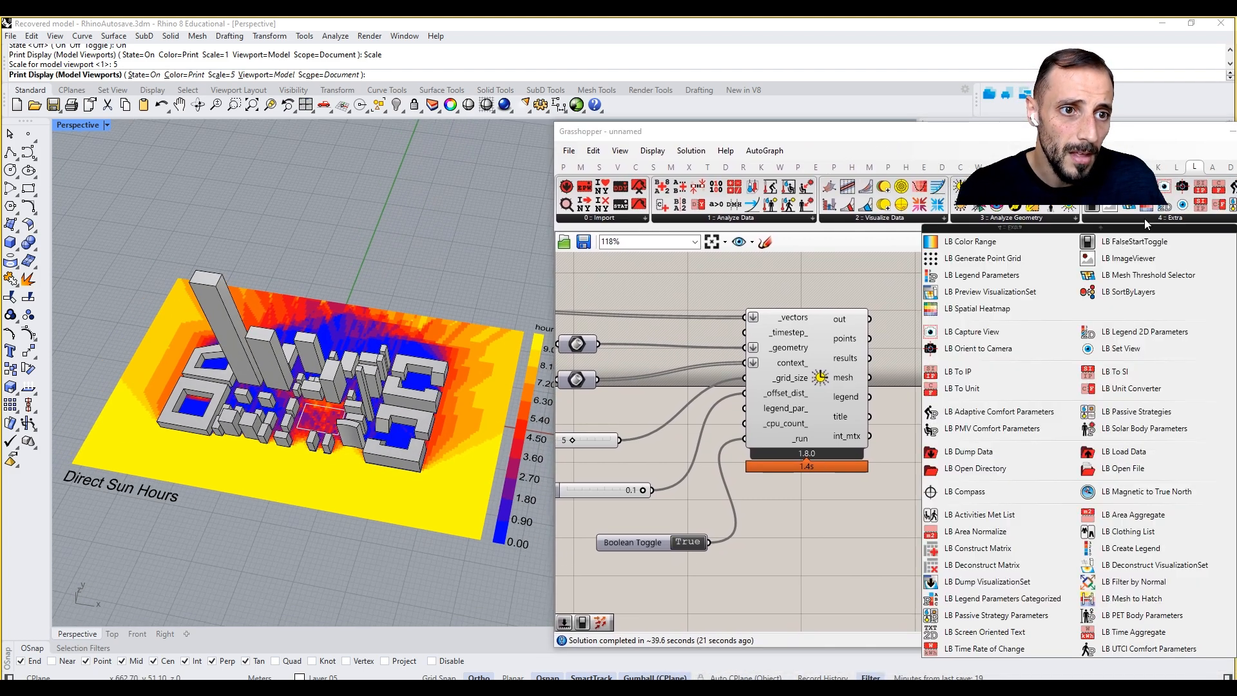
{"action": "left_click", "coordinate": [996, 311]}
{"action": "left_click", "coordinate": [991, 367]}
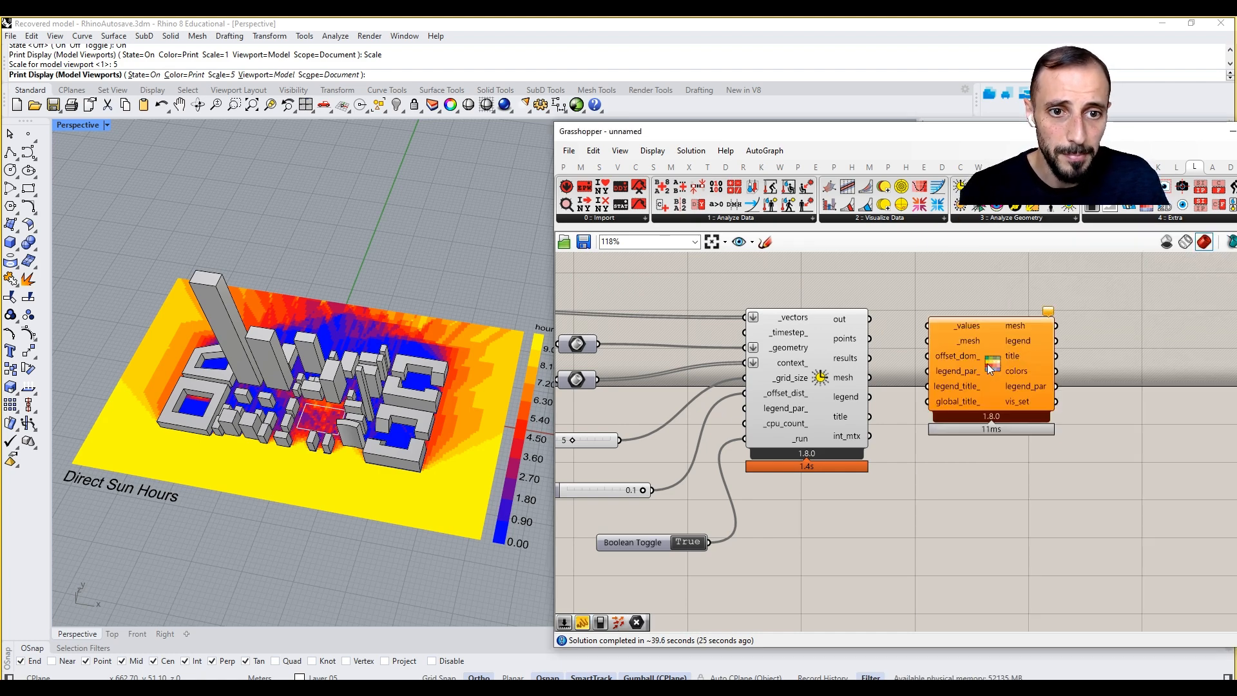
{"action": "left_click_drag", "start_coordinate": [990, 368], "coordinate": [1094, 380]}
- Connect the direct sun hours results output to the Spatial Heatmap's _values input and the mesh output to its _mesh input
{"action": "right_click_drag", "start_coordinate": [920, 353], "coordinate": [933, 351]}
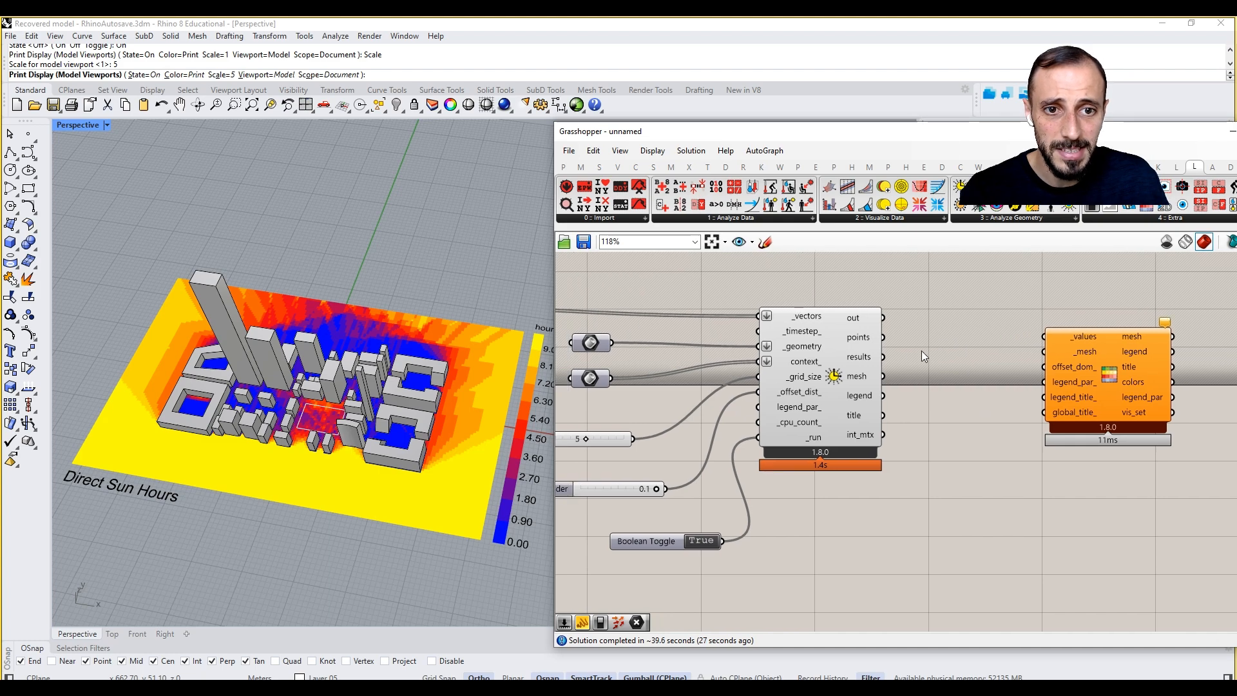
{"action": "scroll", "coordinate": [893, 377], "scroll_direction": "up", "scroll_amount": 1}
{"action": "left_click_drag", "start_coordinate": [882, 354], "coordinate": [1071, 330]}
{"action": "left_click_drag", "start_coordinate": [882, 376], "coordinate": [1071, 348]}
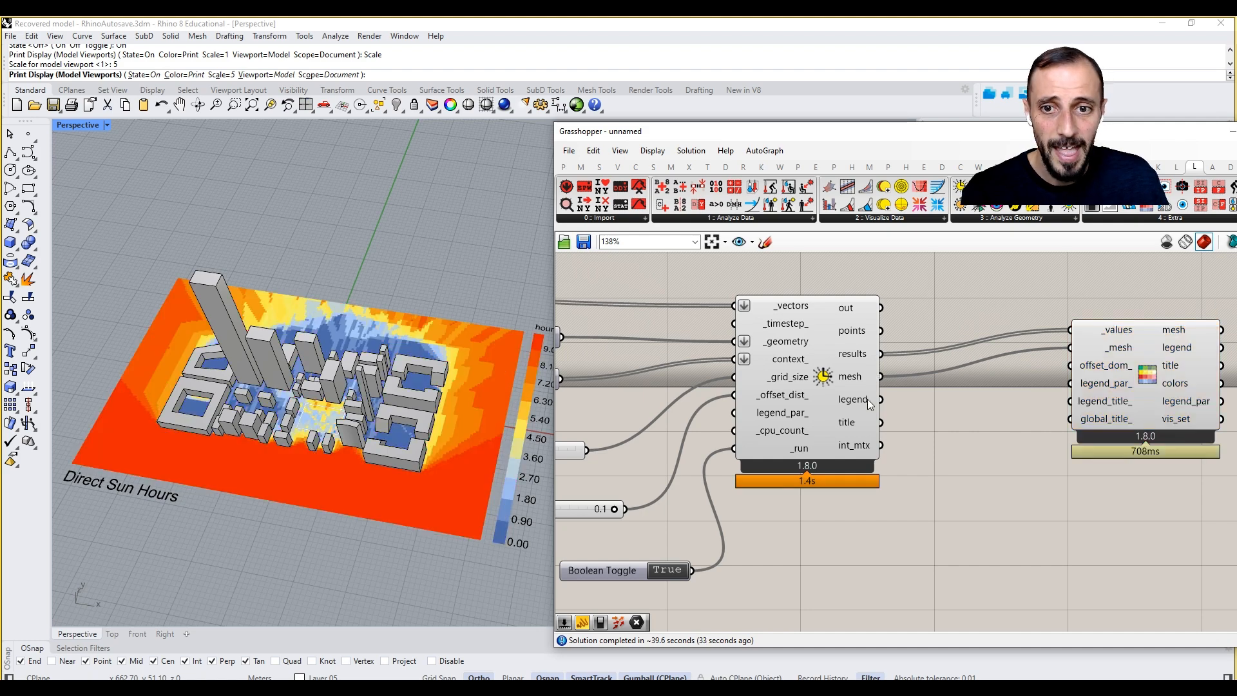
- Turn off the preview of the direct sun hours component and move the Spatial Heatmap component slightly lower beside it
{"action": "left_click", "coordinate": [837, 401]}
{"action": "right_click", "coordinate": [921, 303]}
{"action": "right_click_drag", "start_coordinate": [990, 395], "coordinate": [917, 382]}
{"action": "left_click_drag", "start_coordinate": [1058, 382], "coordinate": [1087, 411]}
{"action": "mouse_move", "coordinate": [1073, 384]}
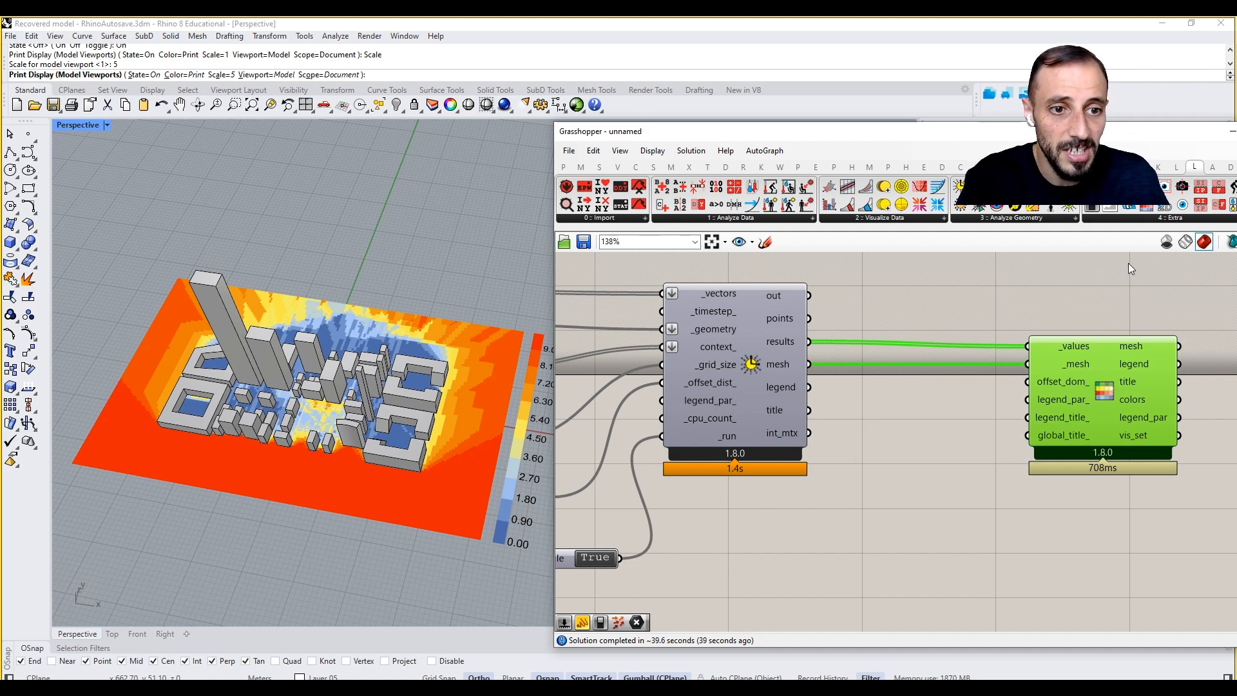
- Place an LB Legend Parameters component below the Spatial Heatmap and connect its leg_par output to the heatmap's legend_par_ input
{"action": "left_click", "coordinate": [1134, 218]}
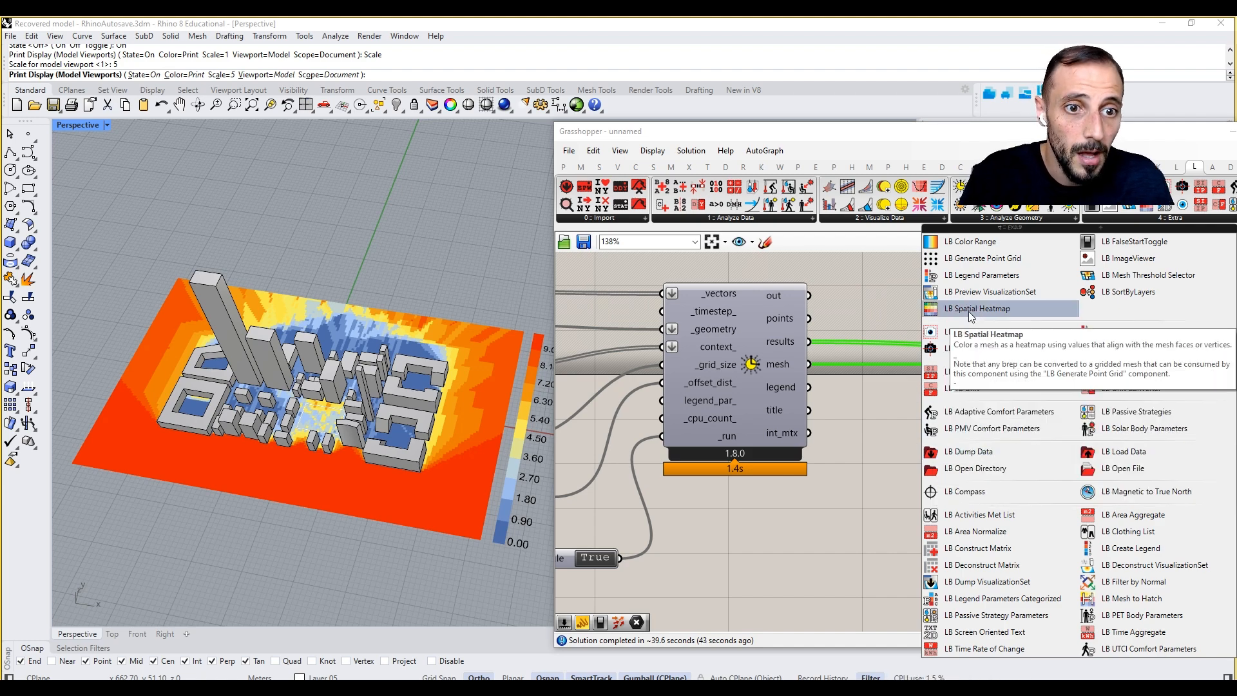
{"action": "left_click", "coordinate": [978, 277]}
{"action": "left_click", "coordinate": [921, 532]}
{"action": "right_click_drag", "start_coordinate": [953, 441], "coordinate": [949, 372]}
{"action": "left_click_drag", "start_coordinate": [921, 420], "coordinate": [954, 479]}
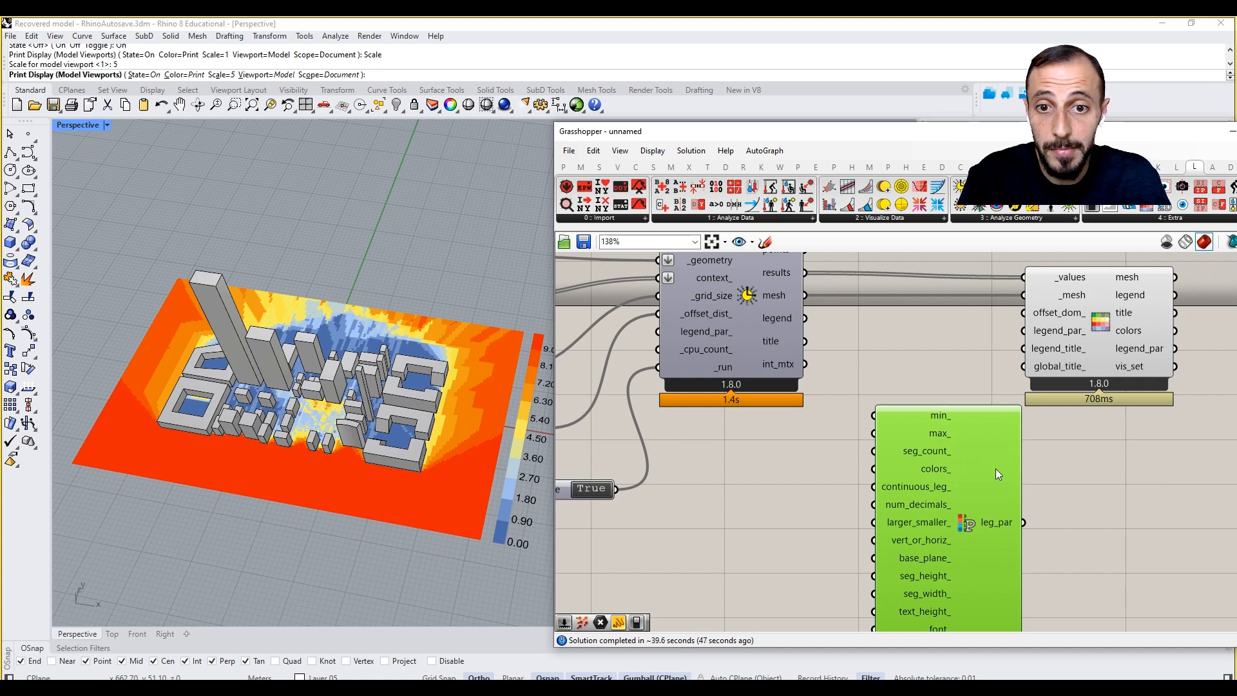
{"action": "left_click_drag", "start_coordinate": [1023, 523], "coordinate": [1023, 331]}
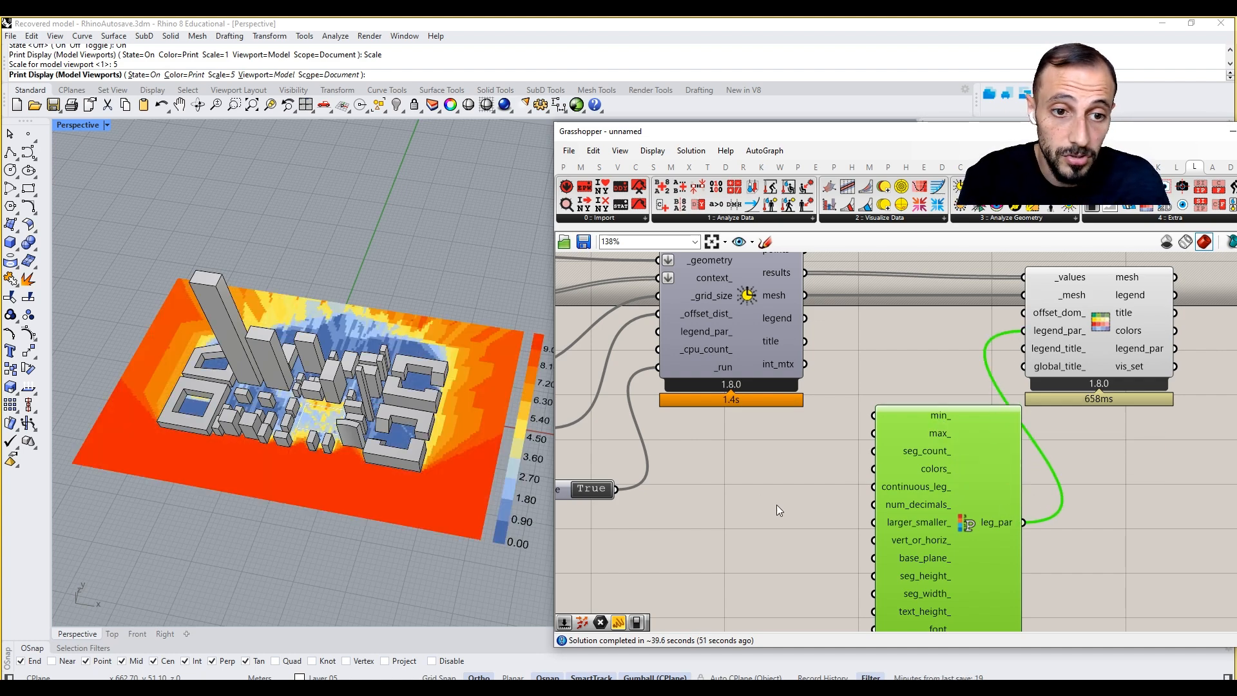
- Add an LB Color Range component beside the Legend Parameters and connect its colors output to the colors_ input
{"action": "left_click", "coordinate": [1146, 187]}
{"action": "left_click", "coordinate": [734, 507]}
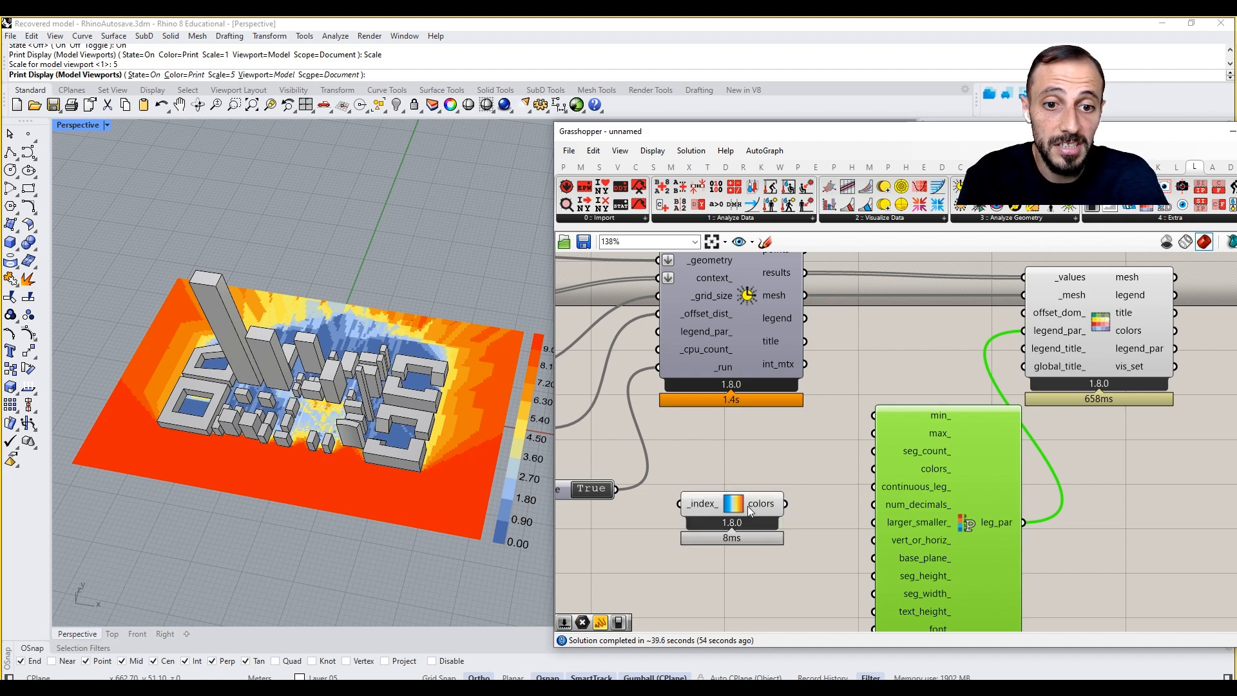
{"action": "left_click_drag", "start_coordinate": [785, 503], "coordinate": [881, 475]}
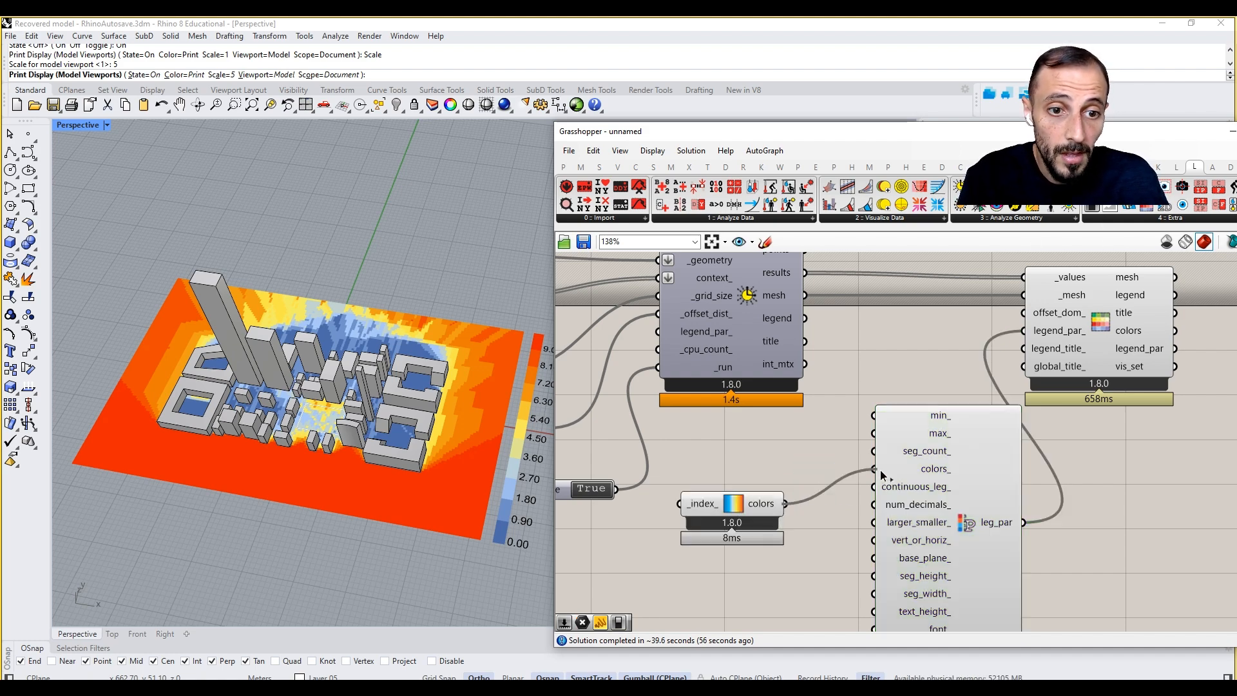
- Create a Number Slider set to 12, connect it to the Color Range's _index_ input and move both lower
{"action": "right_click_drag", "start_coordinate": [741, 546], "coordinate": [784, 487]}
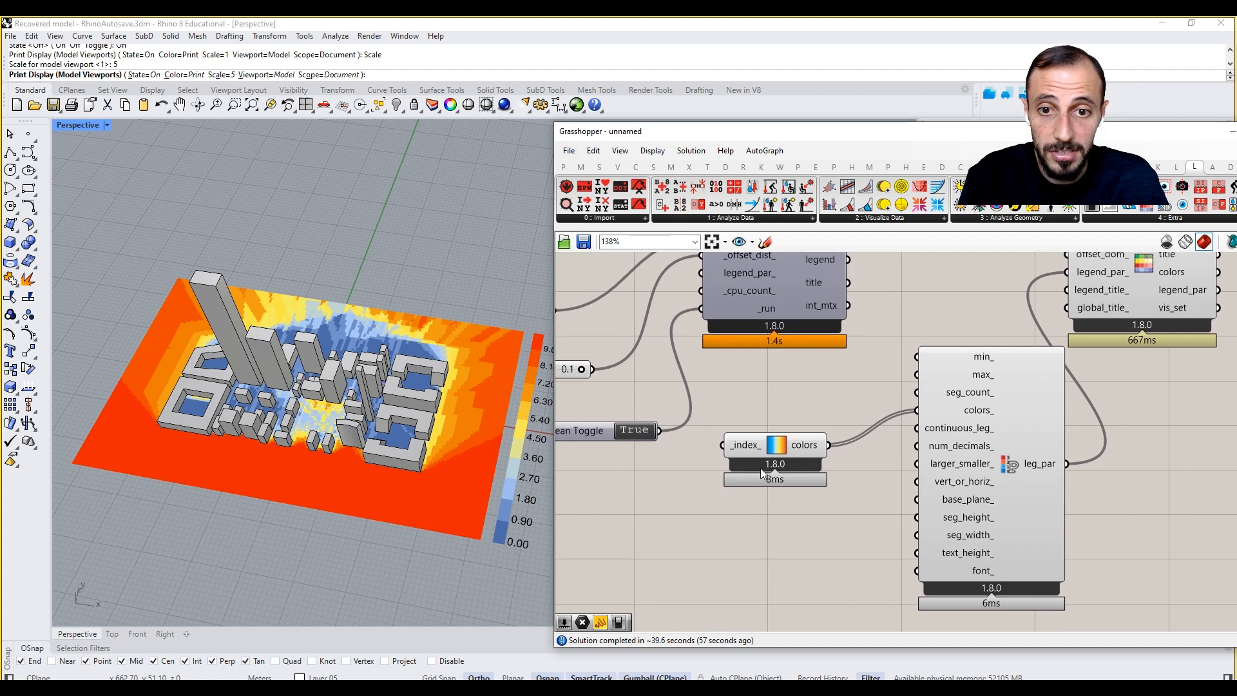
{"action": "double_click", "coordinate": [717, 544]}
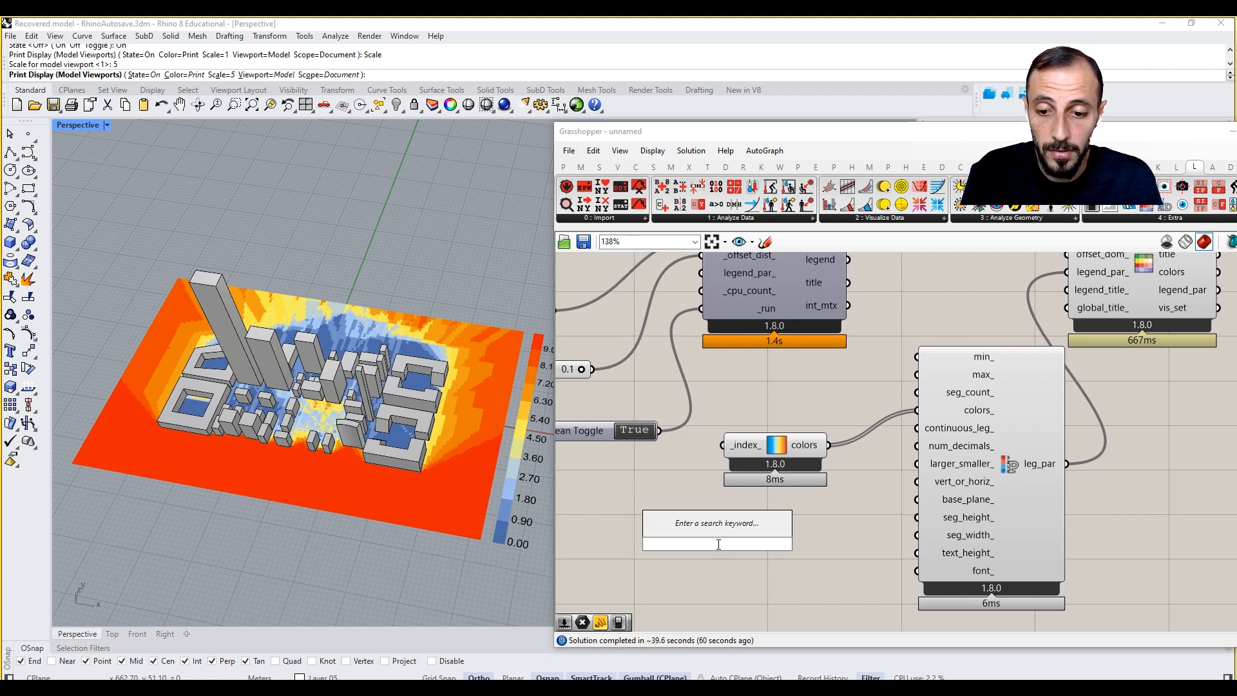
{"action": "type", "text": "12"}
{"action": "key", "text": "Return"}
{"action": "left_click_drag", "start_coordinate": [741, 465], "coordinate": [723, 445]}
{"action": "left_click", "coordinate": [763, 551]}
{"action": "left_click_drag", "start_coordinate": [763, 551], "coordinate": [680, 532]}
{"action": "left_click_drag", "start_coordinate": [783, 440], "coordinate": [811, 502]}
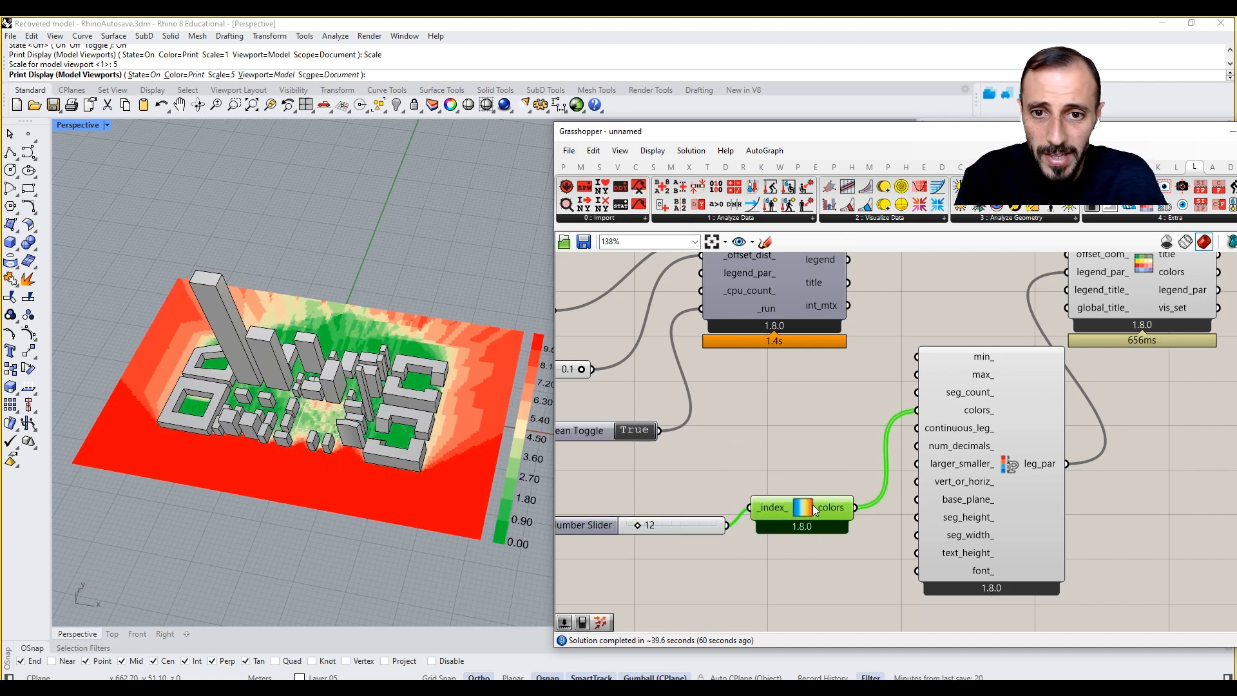
- Shift the Legend Parameters, Color Range and index slider down and to the left, and align the slider with the Color Range
{"action": "left_click_drag", "start_coordinate": [1138, 486], "coordinate": [636, 593]}
{"action": "left_click_drag", "start_coordinate": [1007, 509], "coordinate": [968, 565]}
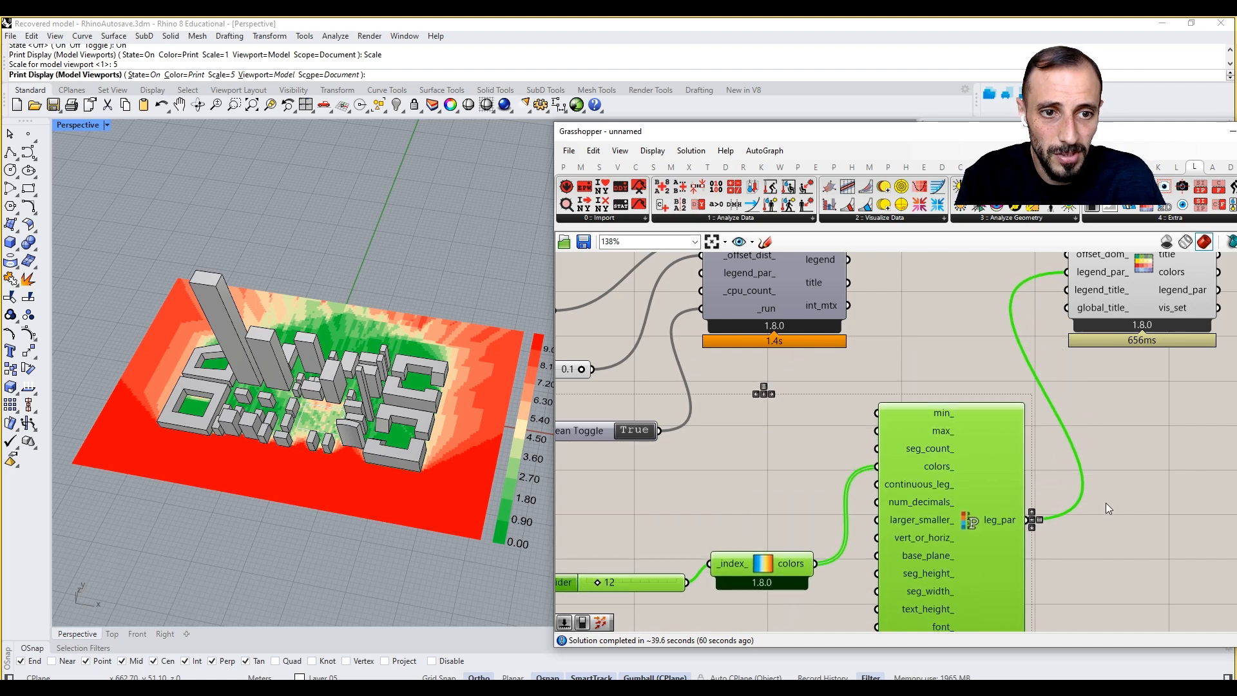
{"action": "left_click", "coordinate": [1098, 502]}
{"action": "right_click_drag", "start_coordinate": [830, 554], "coordinate": [918, 498]}
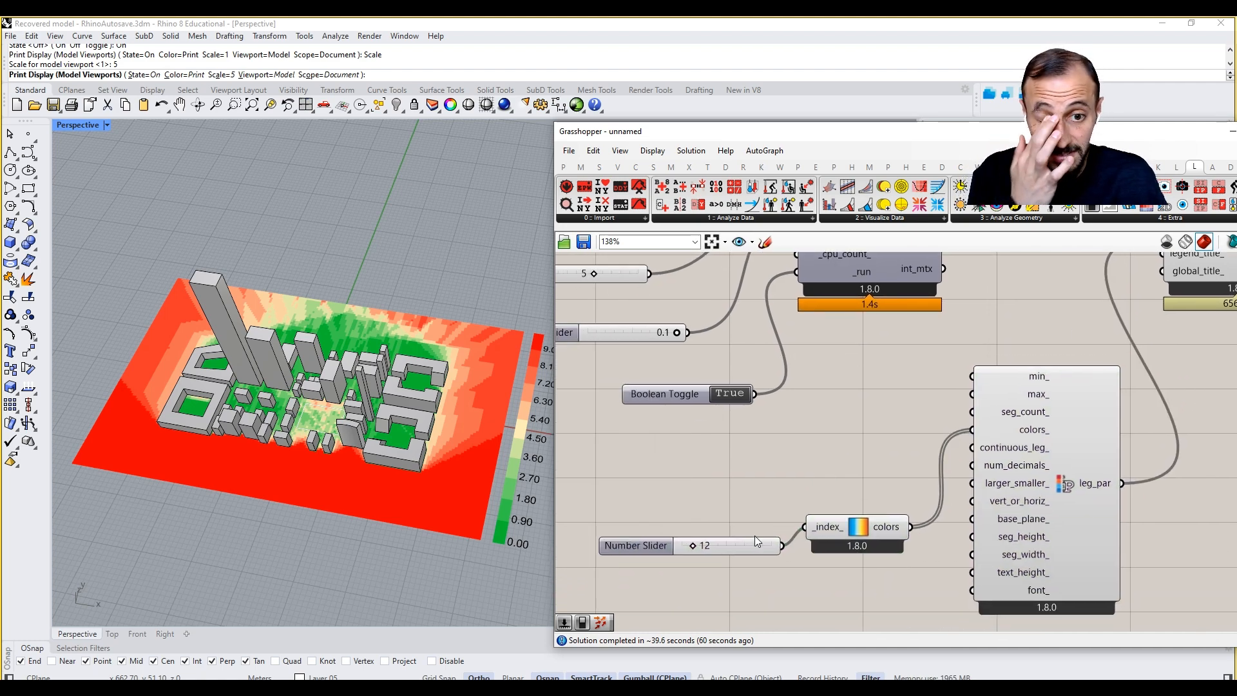
{"action": "left_click_drag", "start_coordinate": [744, 536], "coordinate": [743, 530]}
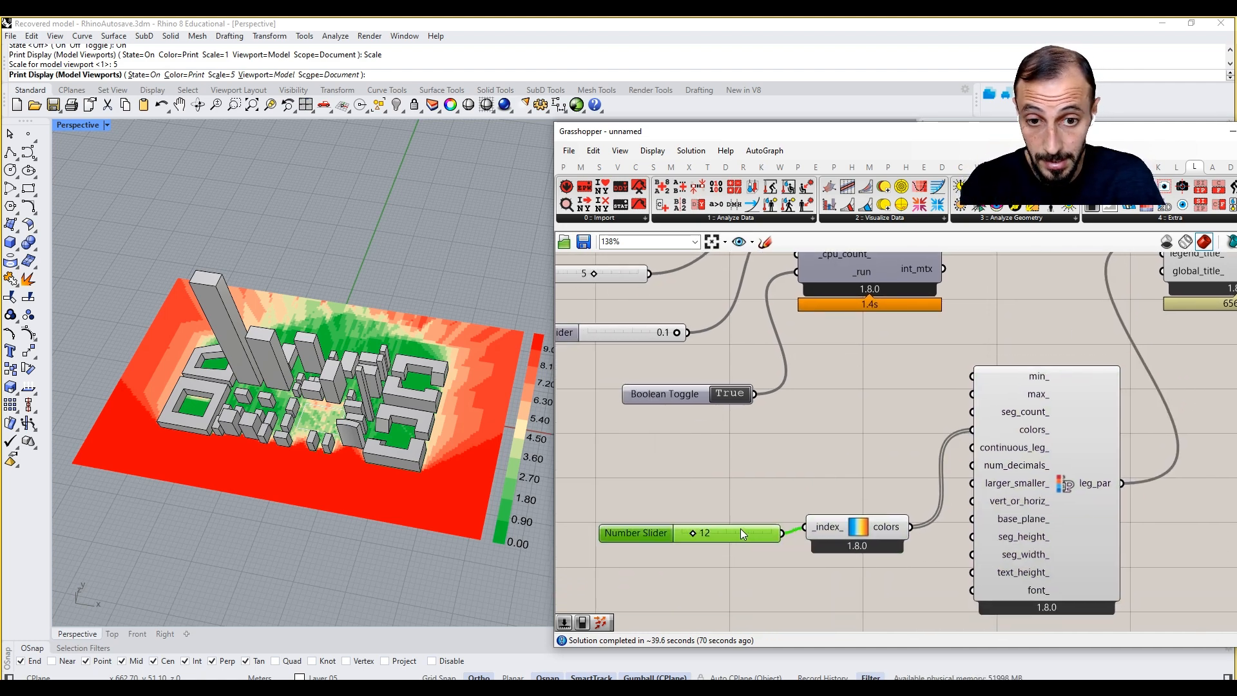
- Move the Legend Parameters, Color Range and index slider together further down and right to free space below the direct sun hours component
{"action": "scroll", "coordinate": [906, 485], "scroll_direction": "down", "scroll_amount": 3}
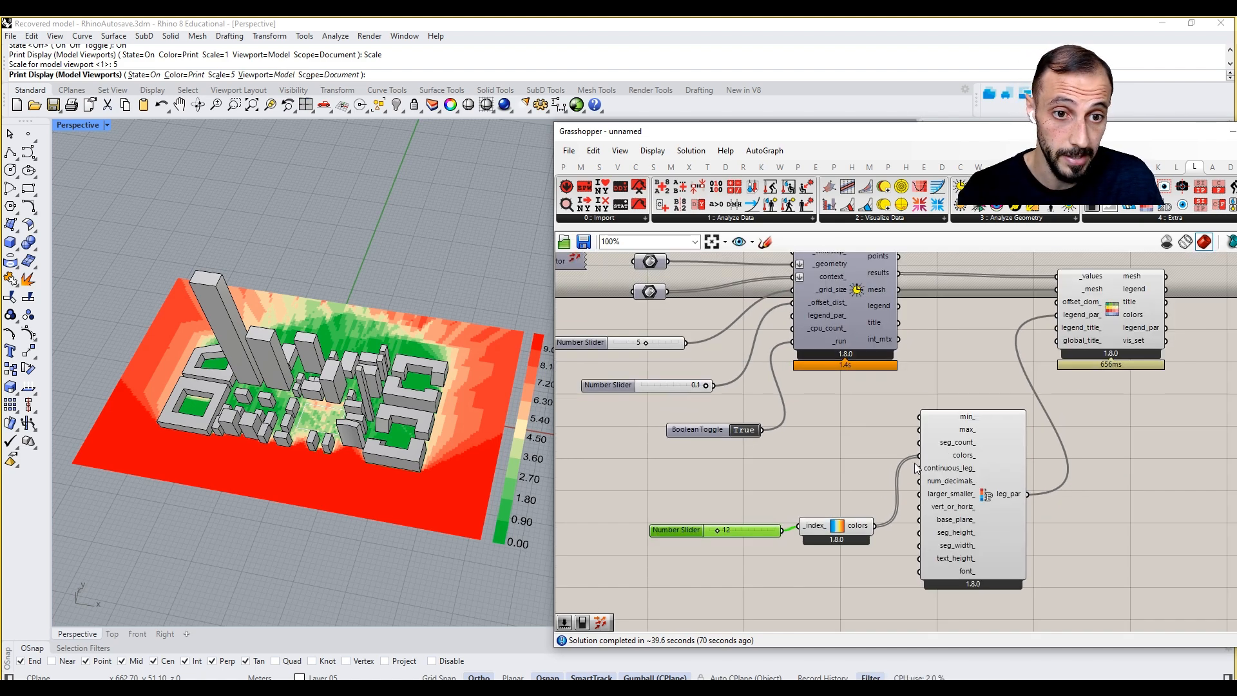
{"action": "right_click_drag", "start_coordinate": [969, 504], "coordinate": [913, 505]}
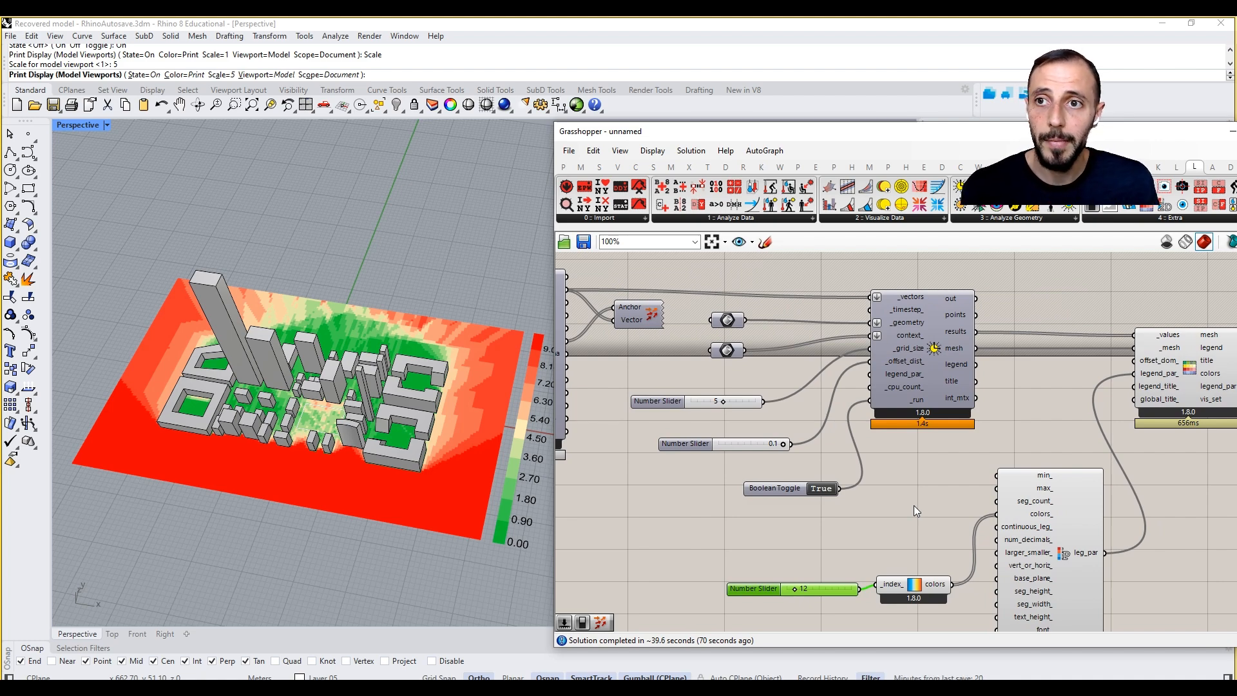
{"action": "right_click_drag", "start_coordinate": [960, 482], "coordinate": [973, 454]}
{"action": "scroll", "coordinate": [989, 453], "scroll_direction": "down", "scroll_amount": 3}
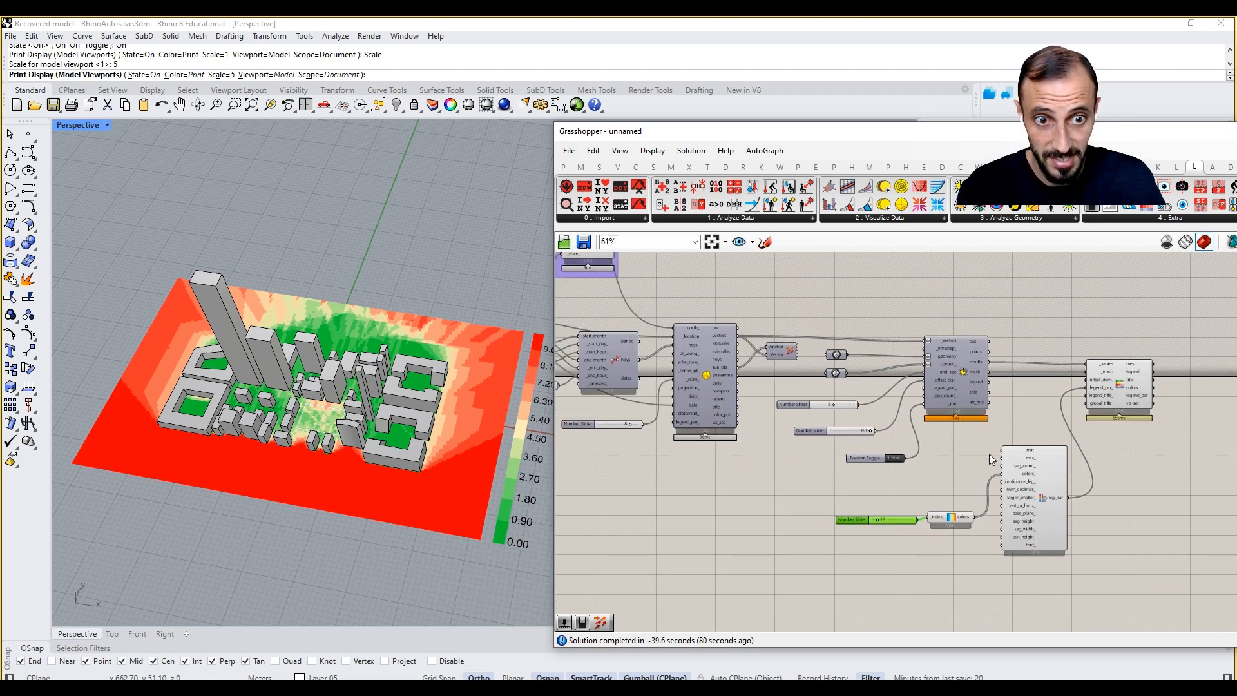
{"action": "scroll", "coordinate": [1013, 454], "scroll_direction": "up", "scroll_amount": 2}
{"action": "left_click_drag", "start_coordinate": [1128, 586], "coordinate": [770, 509]}
{"action": "left_click_drag", "start_coordinate": [1050, 520], "coordinate": [1083, 557]}
{"action": "right_click_drag", "start_coordinate": [1015, 466], "coordinate": [960, 475]}
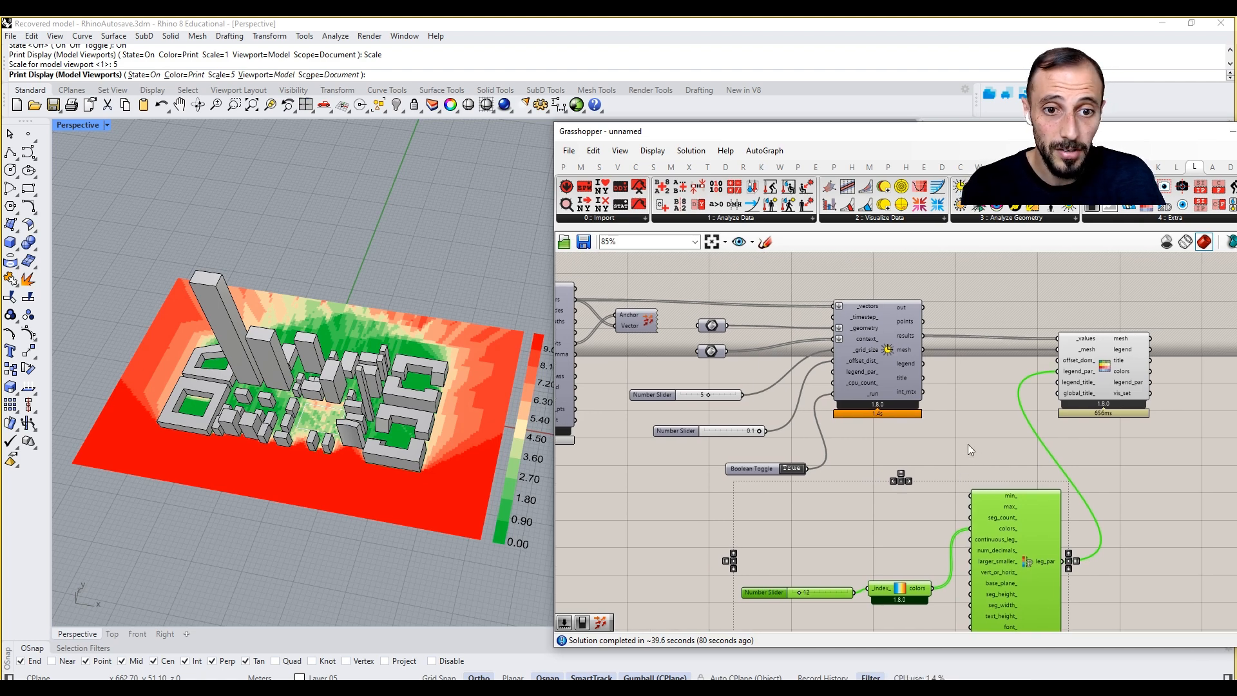
{"action": "left_click", "coordinate": [969, 445]}
- Add Number Sliders set to 0 and 9 and connect them to the Legend Parameters' min_ and max_ inputs
{"action": "double_click", "coordinate": [922, 493]}
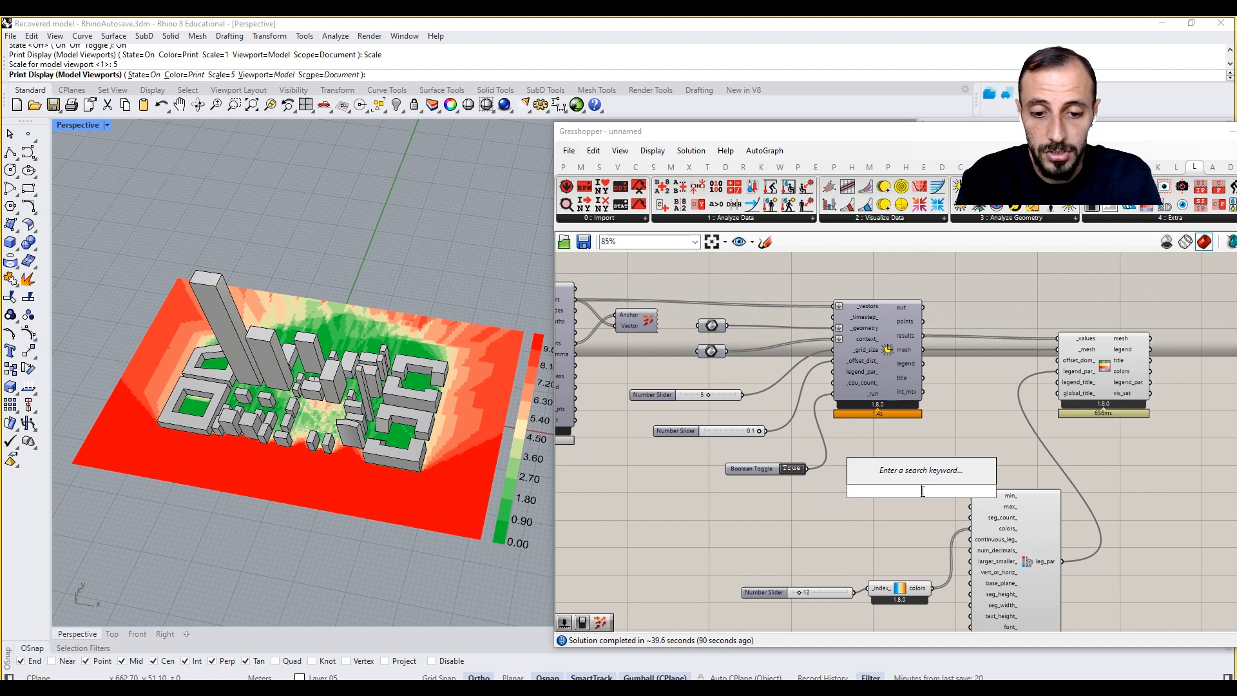
{"action": "type", "text": "slider"}
{"action": "key", "text": "Return"}
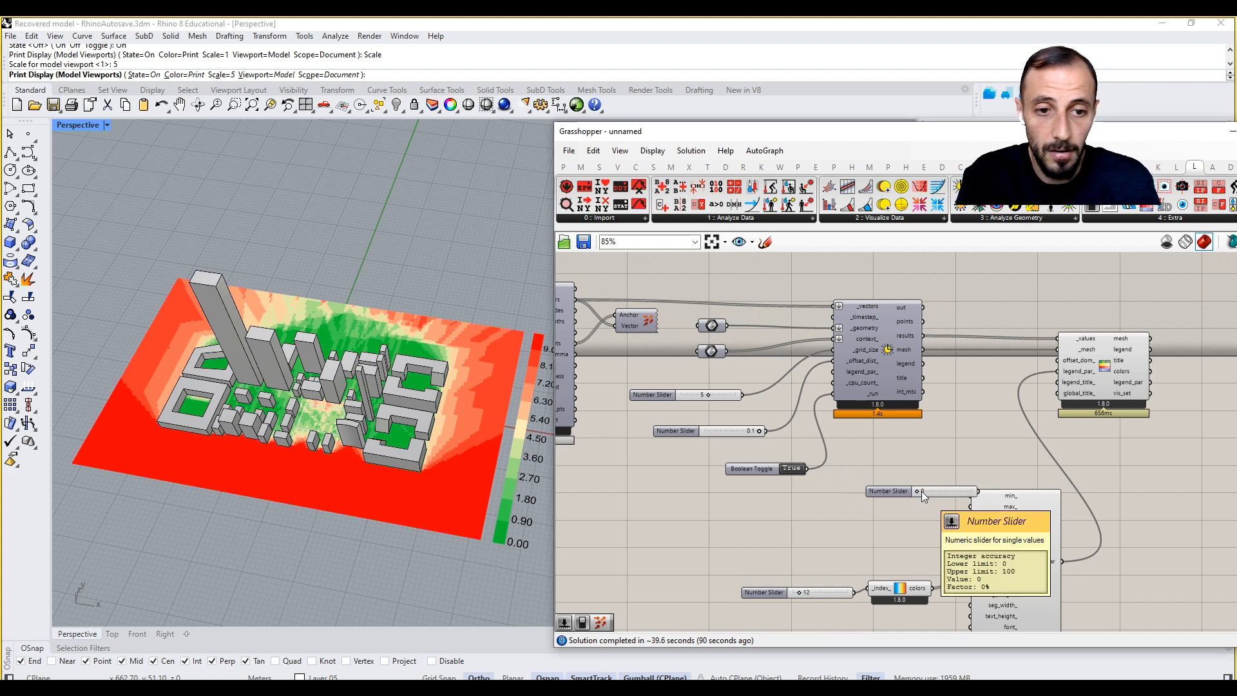
{"action": "left_click_drag", "start_coordinate": [937, 494], "coordinate": [884, 497]}
{"action": "double_click", "coordinate": [877, 517]}
{"action": "type", "text": "9"}
{"action": "key", "text": "Return"}
{"action": "scroll", "coordinate": [877, 518], "scroll_direction": "up", "scroll_amount": 3}
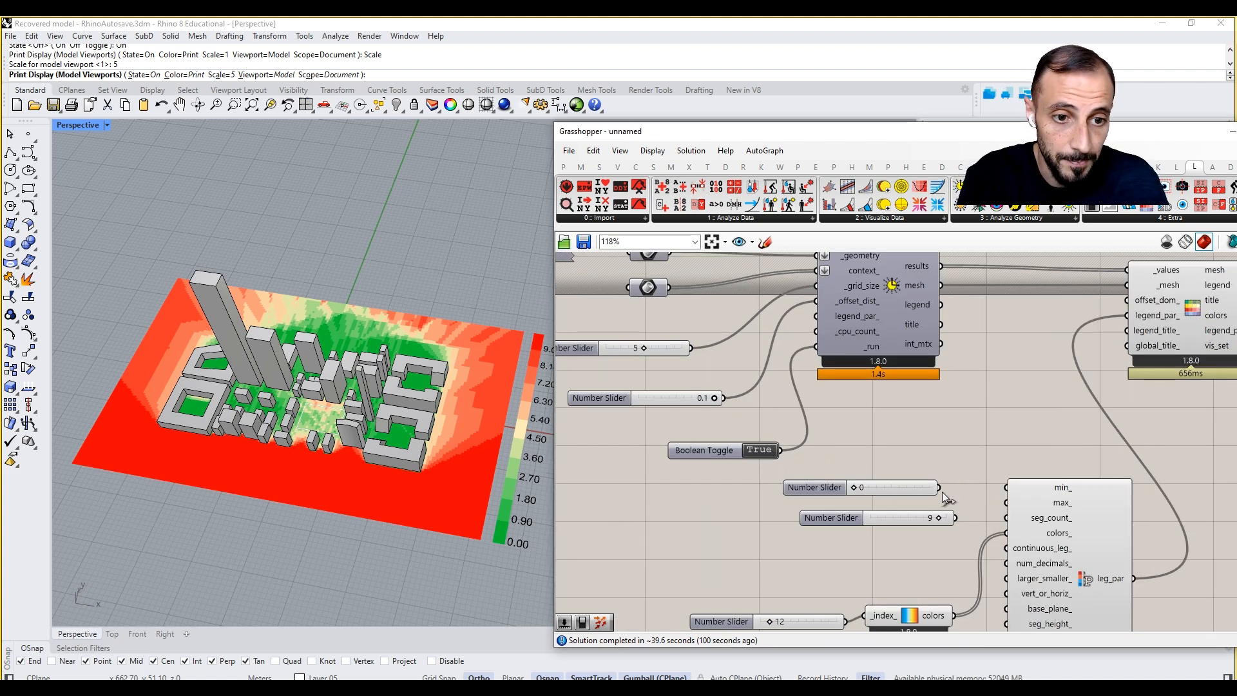
{"action": "left_click_drag", "start_coordinate": [956, 518], "coordinate": [993, 502]}
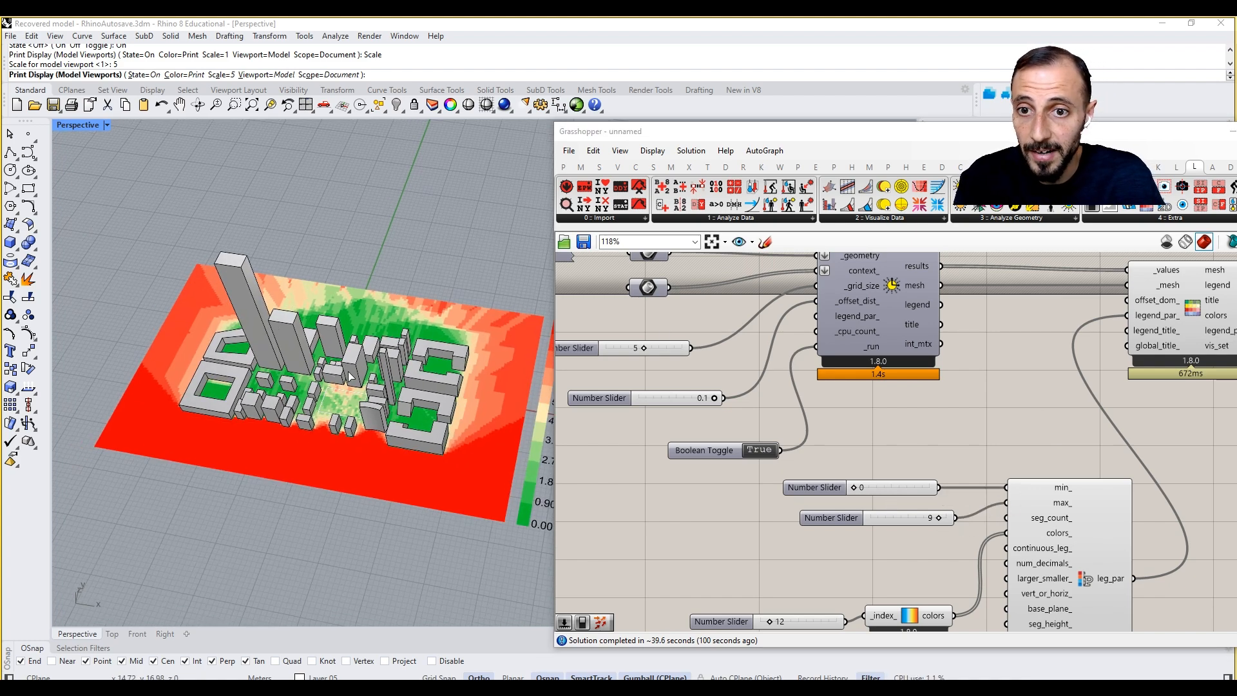
- Place an LB Preview VisualizationSet component beside the Spatial Heatmap and connect the heatmap's vis_set output to its _vis_set input
{"action": "right_click_drag", "start_coordinate": [1067, 362], "coordinate": [1028, 363]}
{"action": "right_click_drag", "start_coordinate": [464, 381], "coordinate": [391, 392]}
{"action": "right_click_drag", "start_coordinate": [949, 368], "coordinate": [851, 411]}
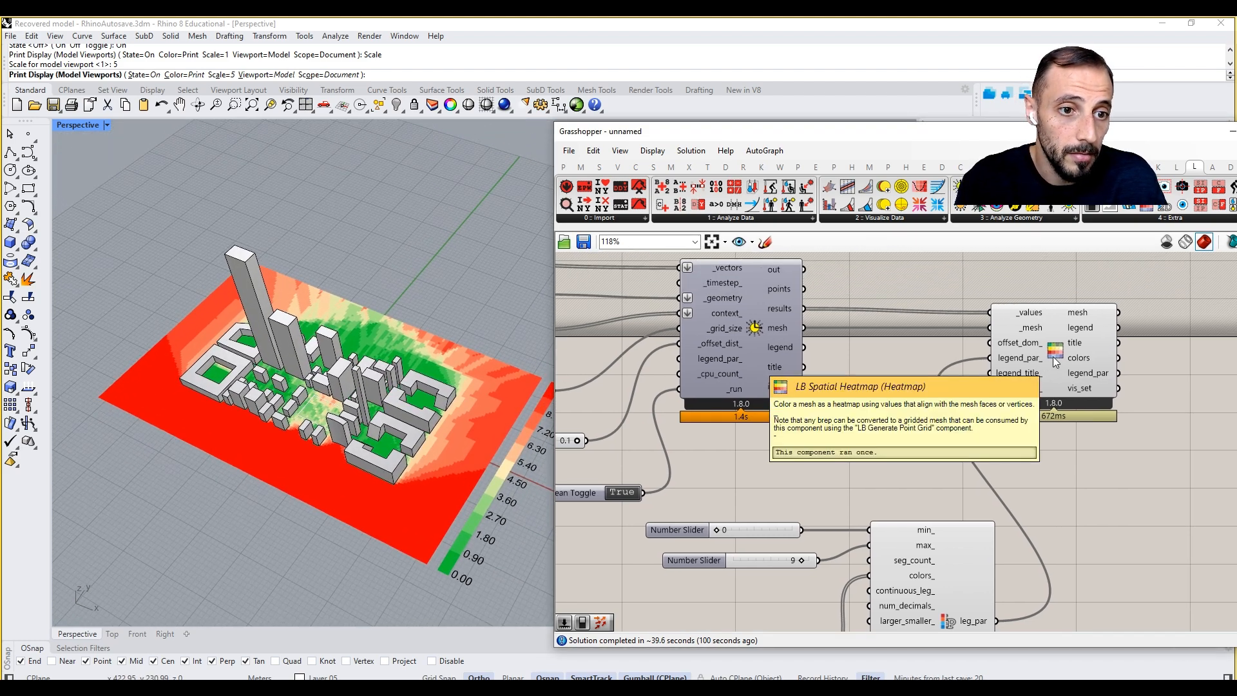
{"action": "left_click", "coordinate": [1150, 222]}
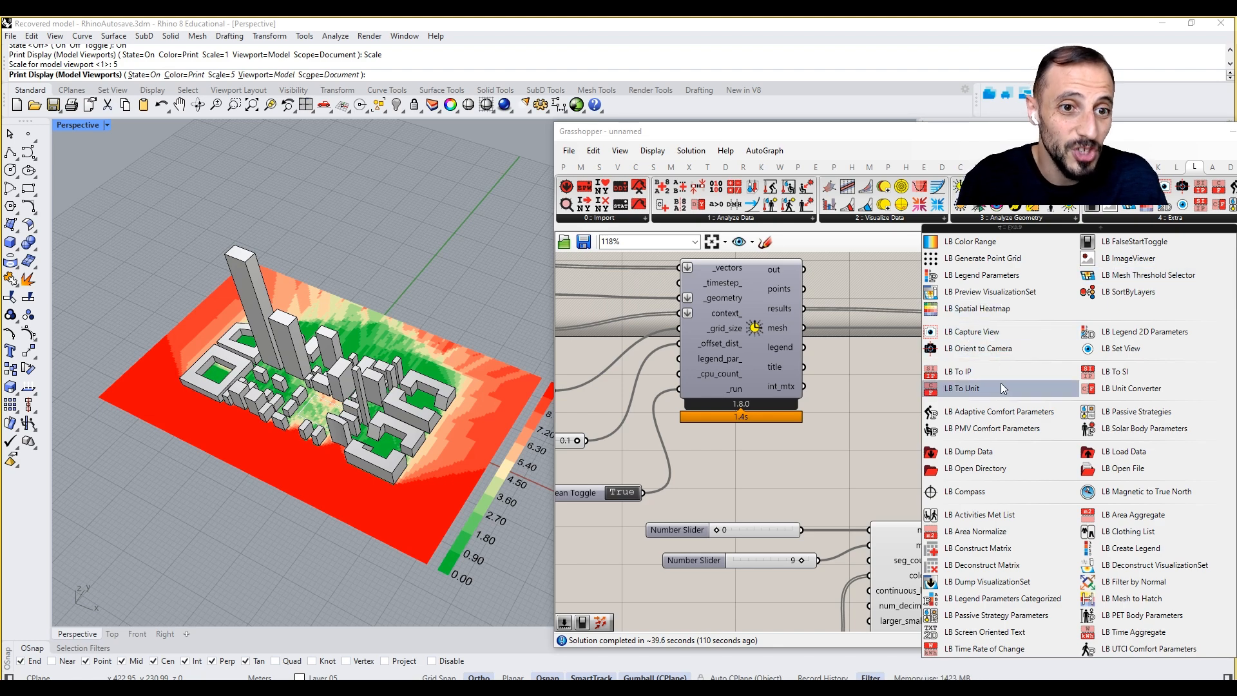
{"action": "left_click_drag", "start_coordinate": [1005, 291], "coordinate": [1205, 406]}
{"action": "right_click_drag", "start_coordinate": [1205, 405], "coordinate": [1124, 404]}
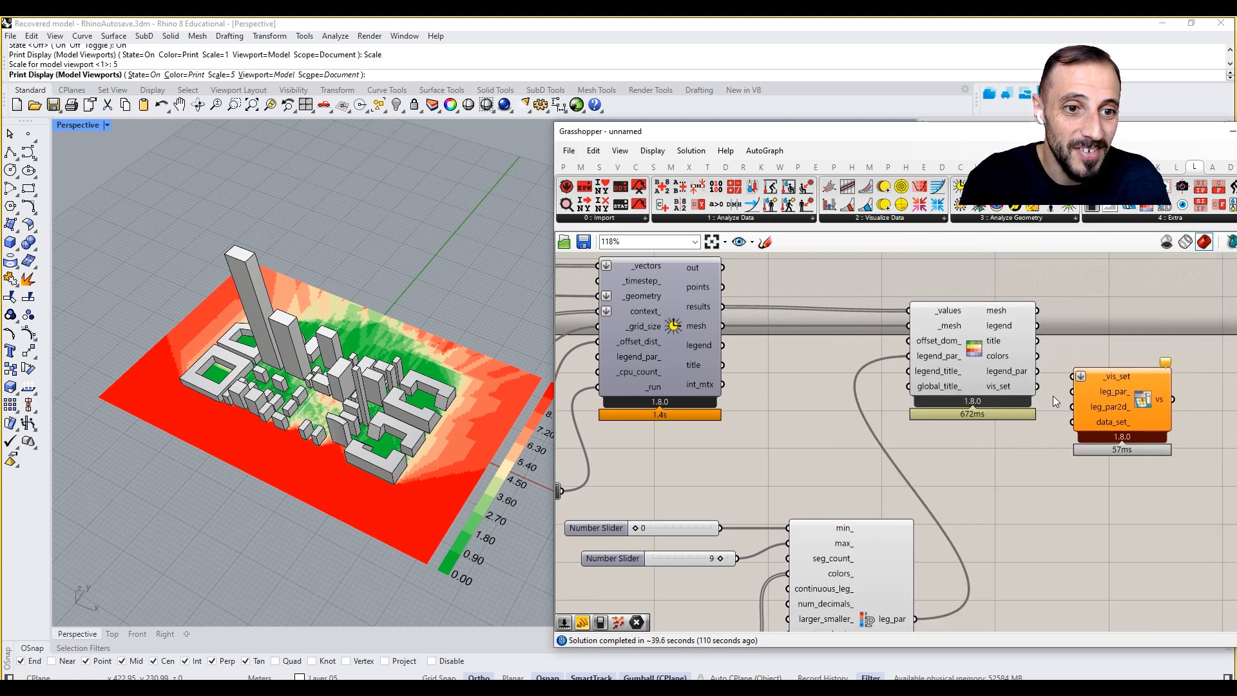
- Try to bake the Preview VisualizationSet component while the Print Display command is still running
{"action": "right_click", "coordinate": [1142, 400]}
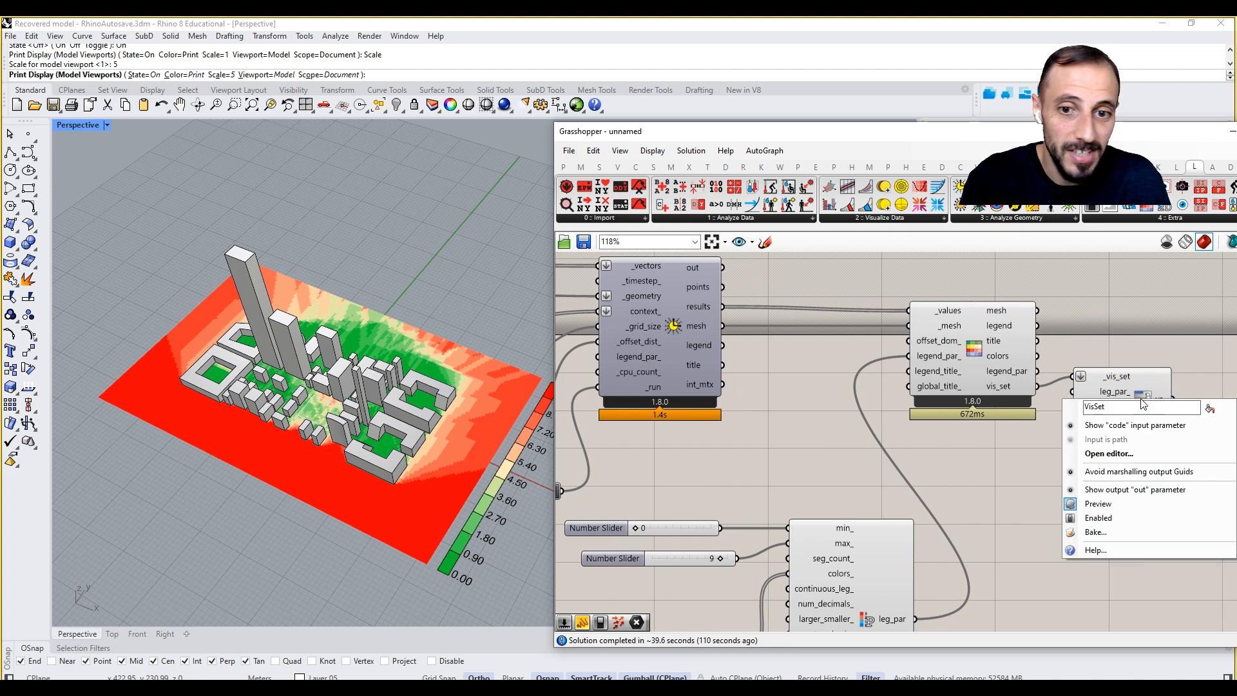
{"action": "left_click", "coordinate": [1122, 538]}
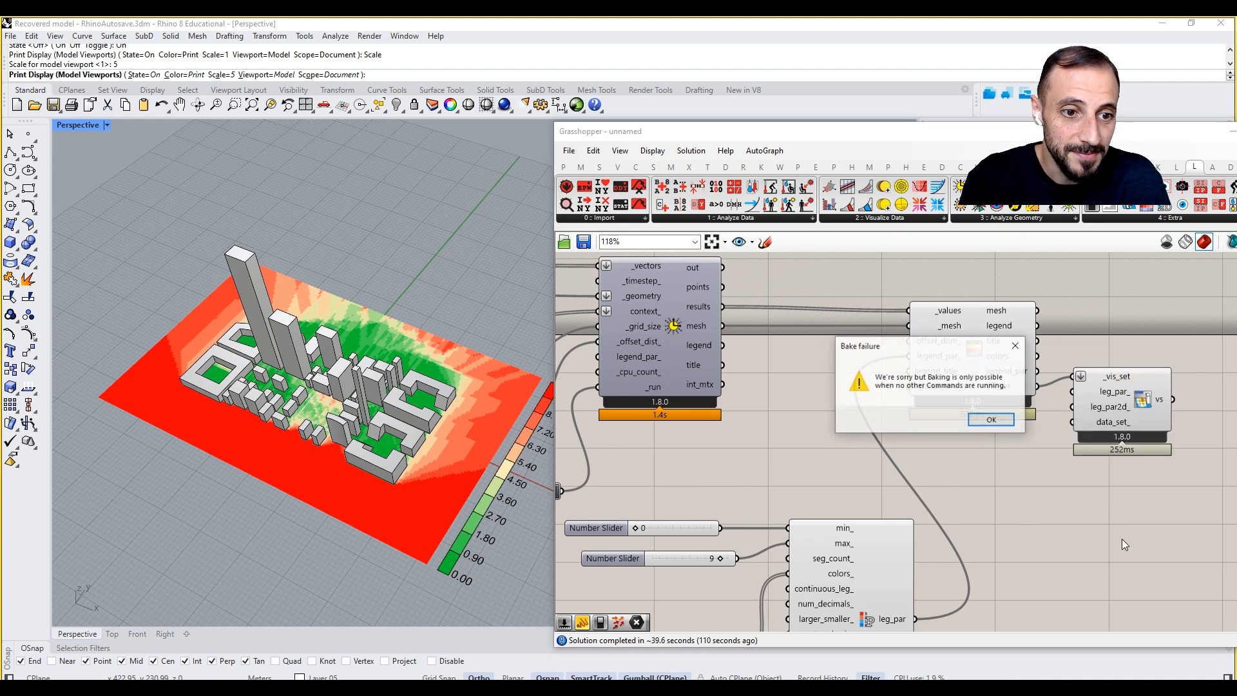
{"action": "left_click", "coordinate": [992, 421]}
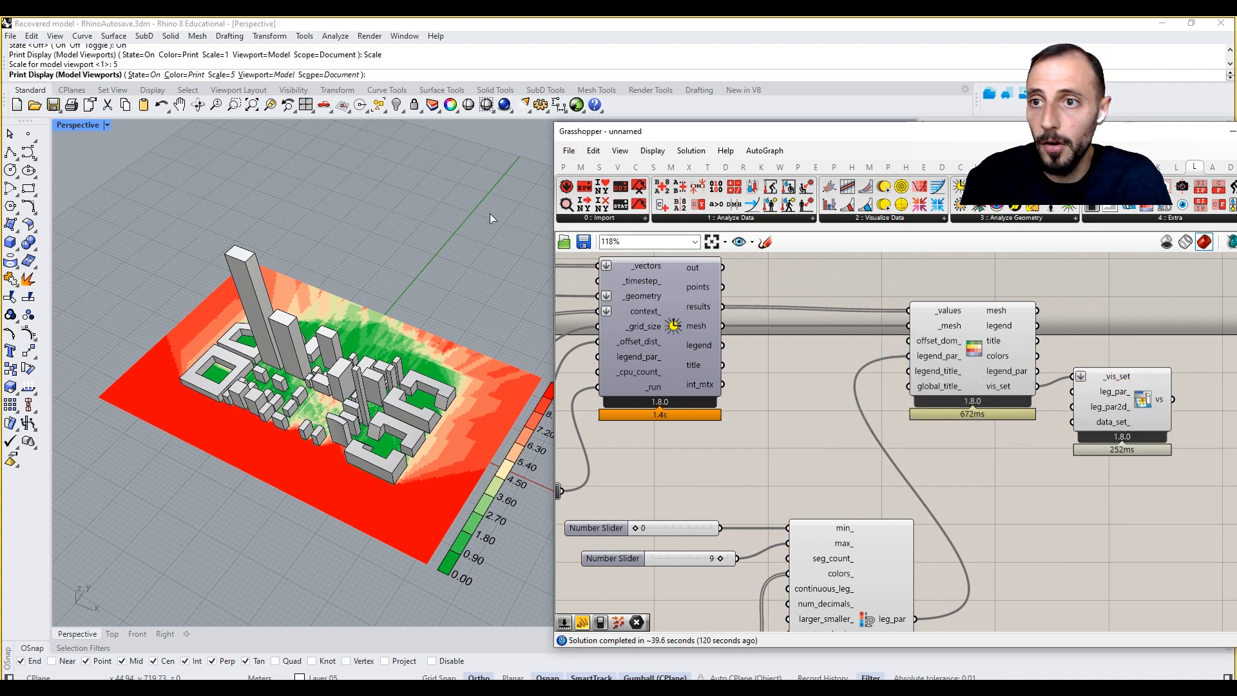
{"action": "right_click", "coordinate": [1146, 430]}
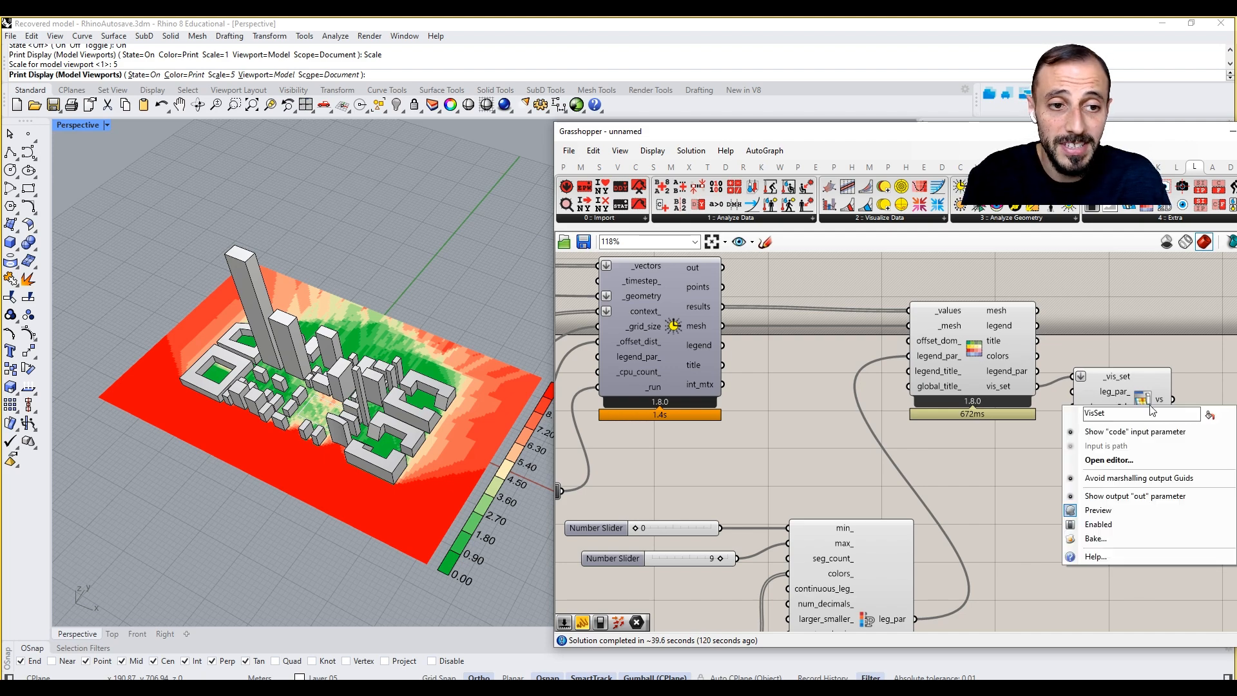
{"action": "left_click", "coordinate": [1127, 539]}
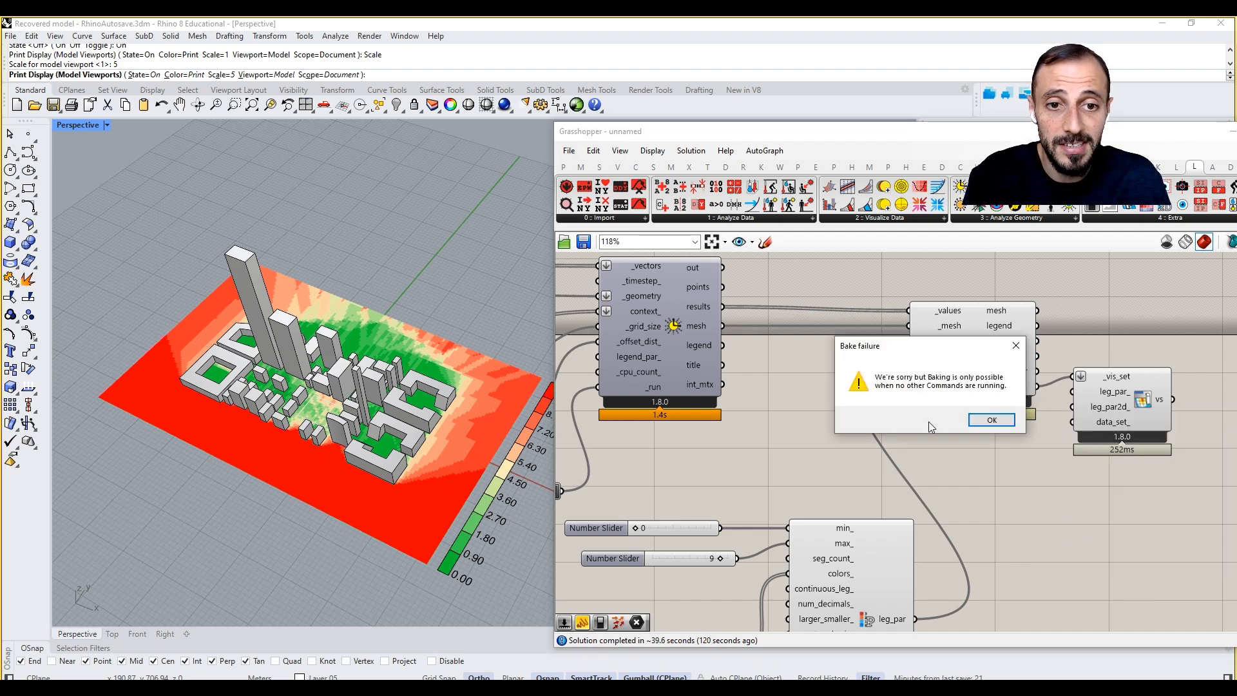
{"action": "left_click", "coordinate": [981, 423]}
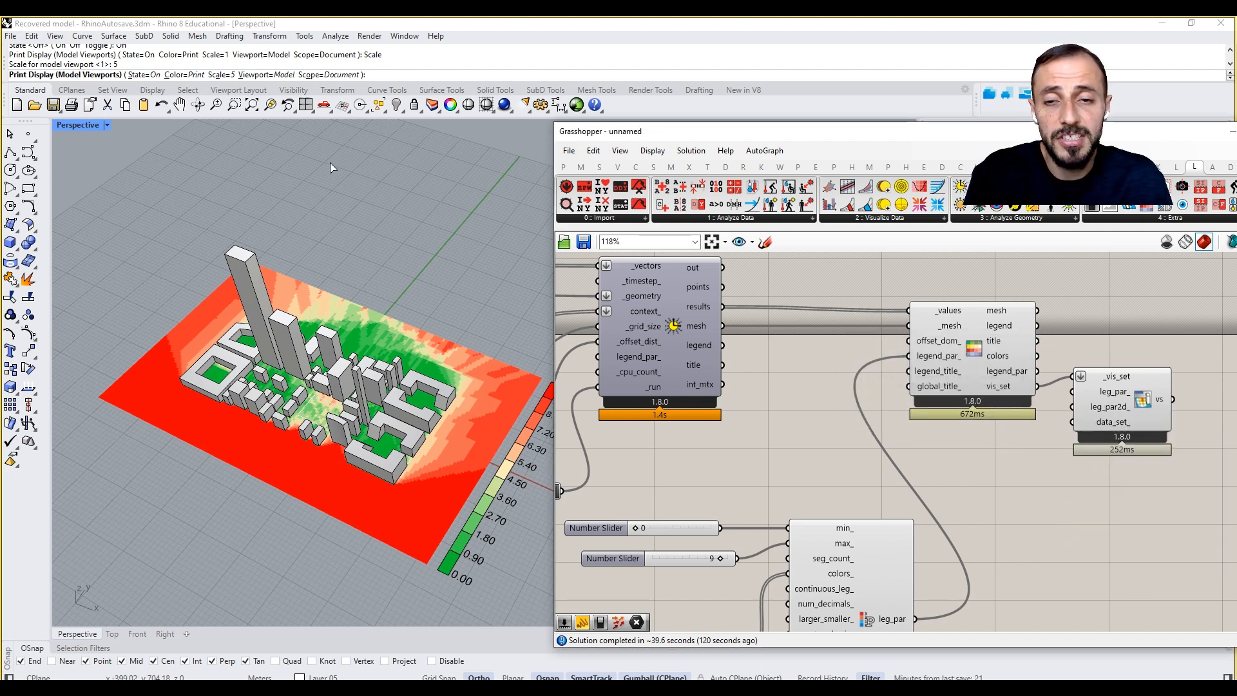
- Finish the running Print Display command and bake the Preview VisualizationSet component with the default attributes
{"action": "left_click", "coordinate": [185, 143]}
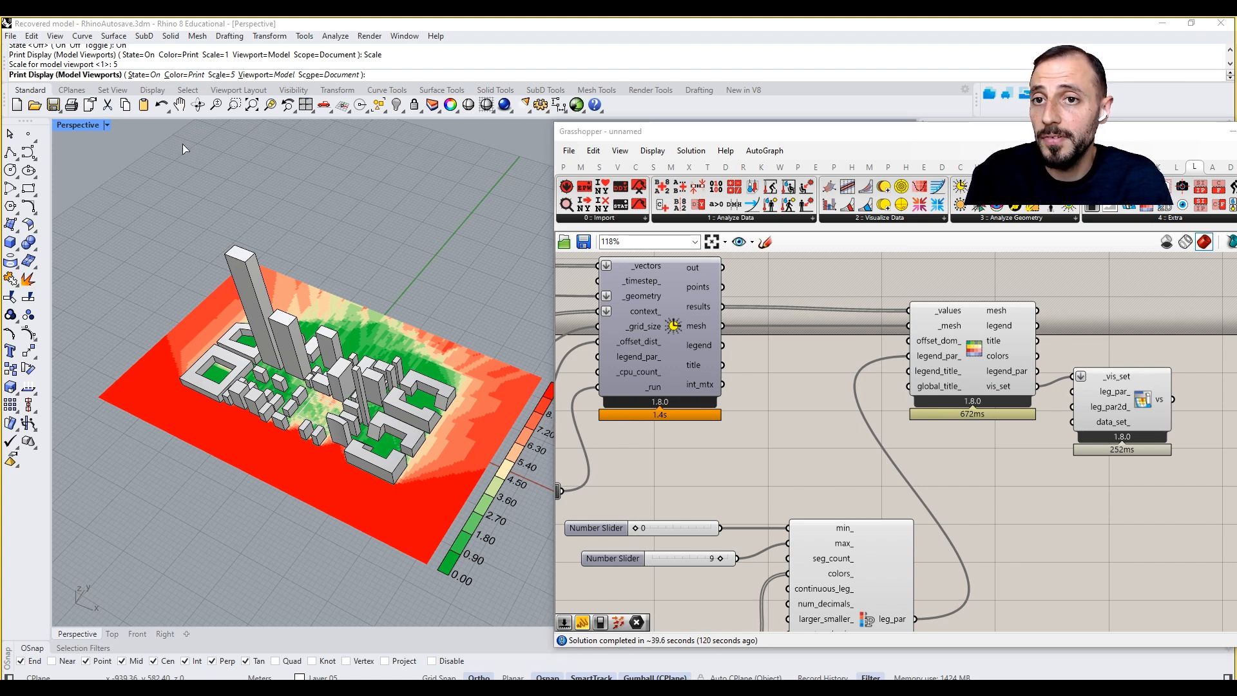
{"action": "key", "text": "Return"}
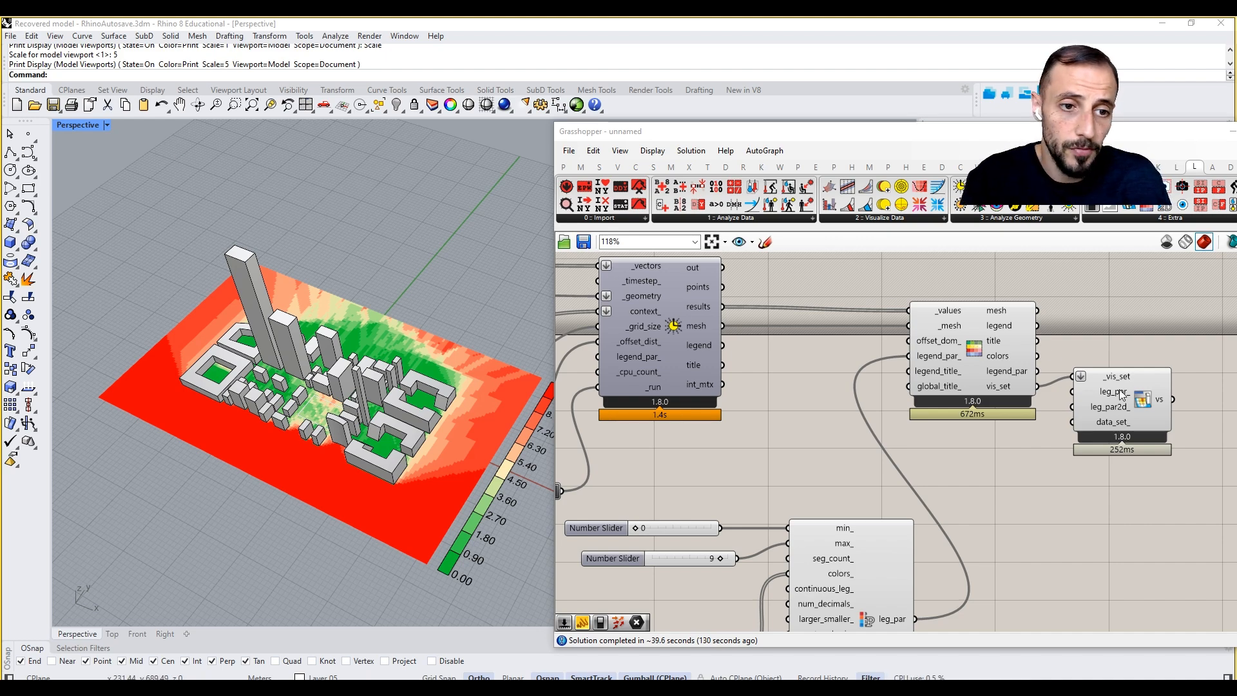
{"action": "right_click", "coordinate": [1149, 404]}
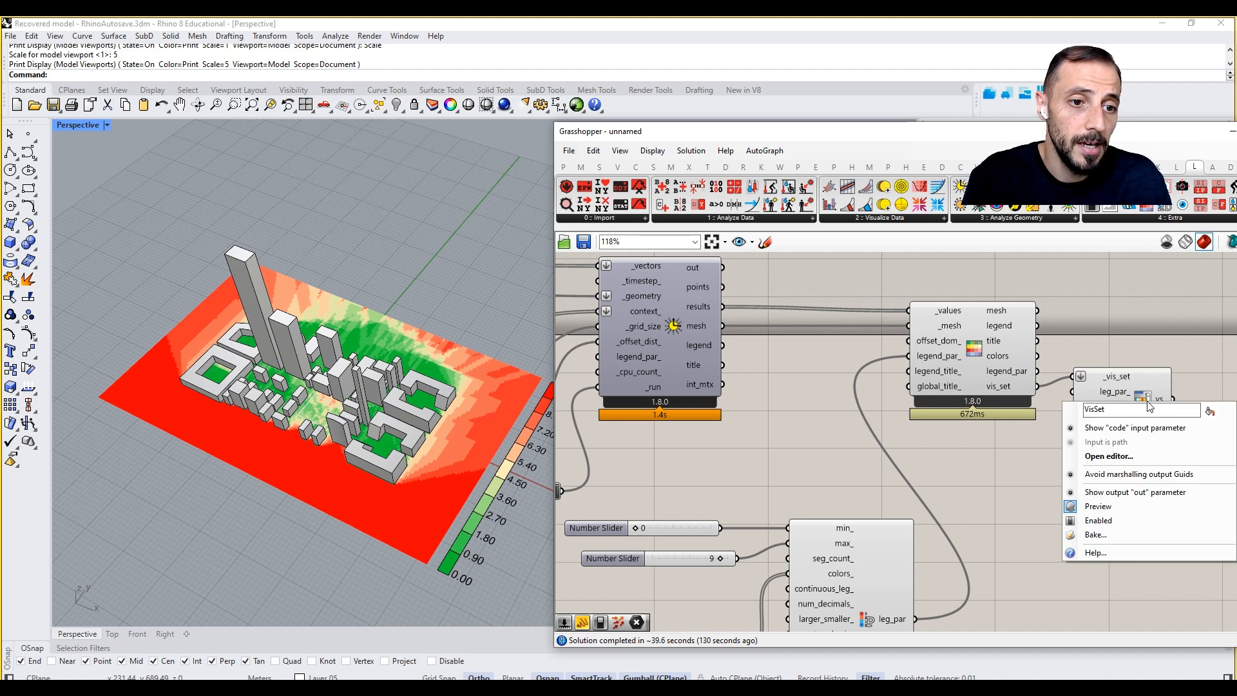
{"action": "left_click", "coordinate": [1119, 531]}
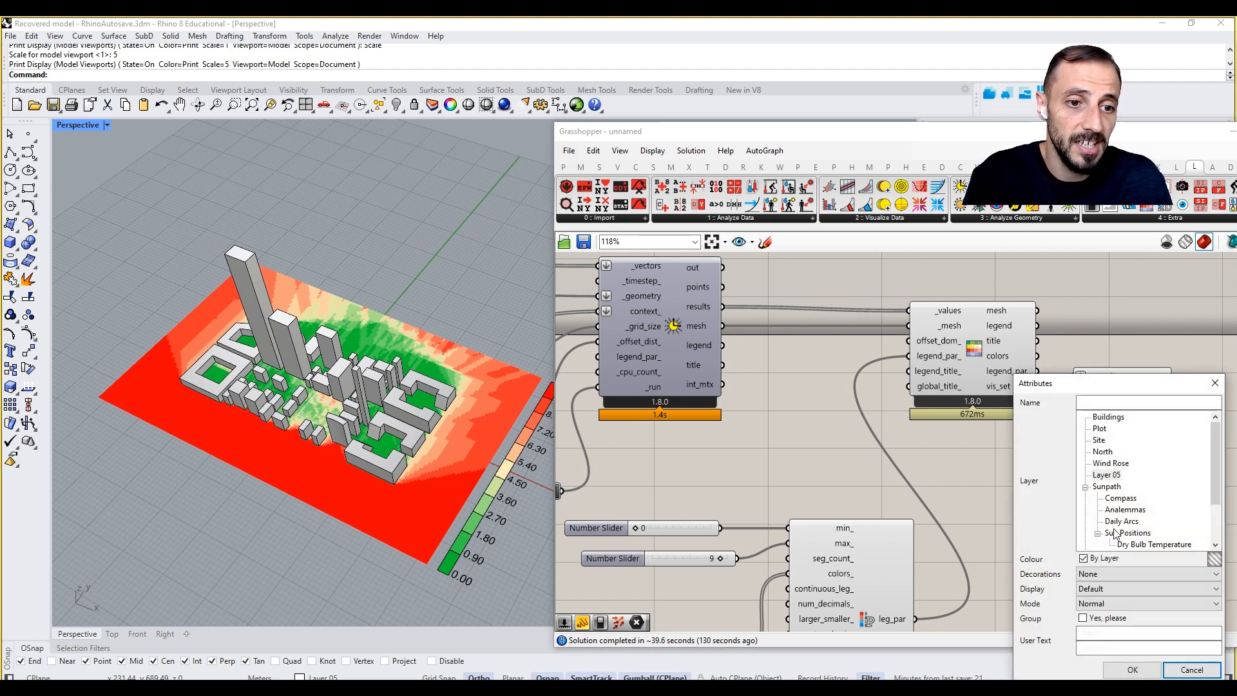
{"action": "left_click", "coordinate": [1117, 665]}
- Uncover the Rhino layer list, toggle the baked Data_Mesh layer's visibility and hide its Data_Mesh_Geometry sublayer
{"action": "left_click_drag", "start_coordinate": [991, 146], "coordinate": [977, 560]}
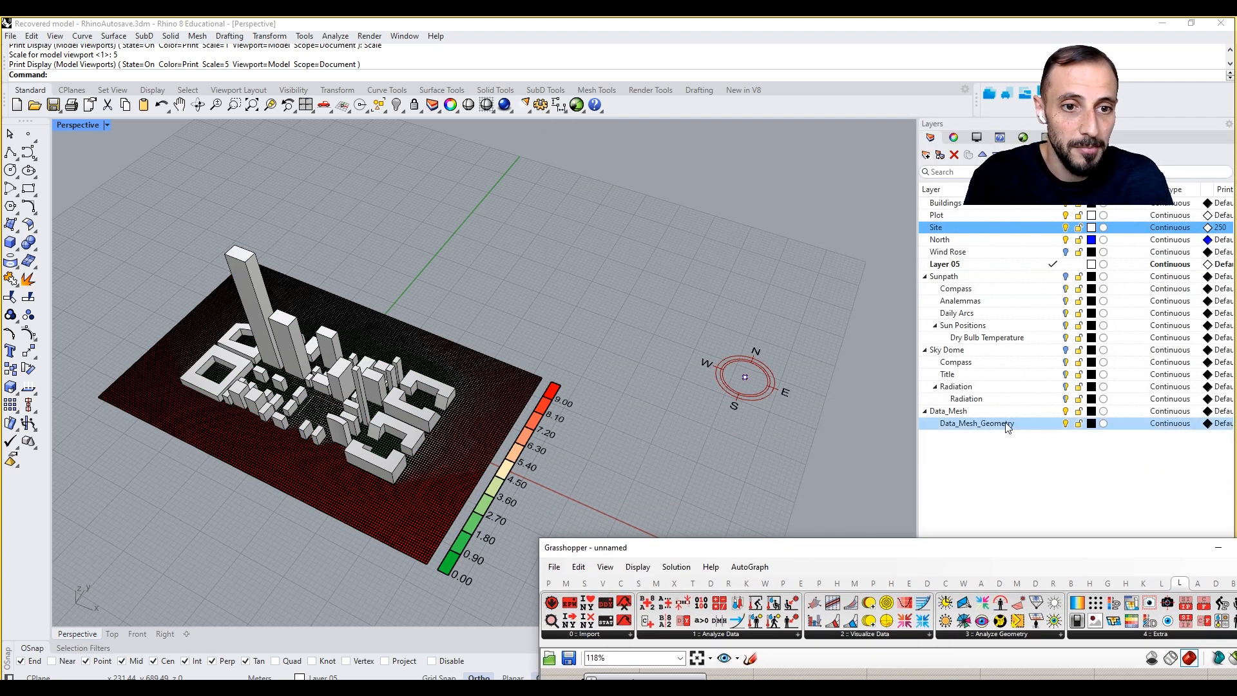
{"action": "left_click", "coordinate": [1066, 413]}
{"action": "left_click", "coordinate": [1066, 412]}
{"action": "left_click", "coordinate": [1066, 412]}
{"action": "left_click", "coordinate": [1067, 412]}
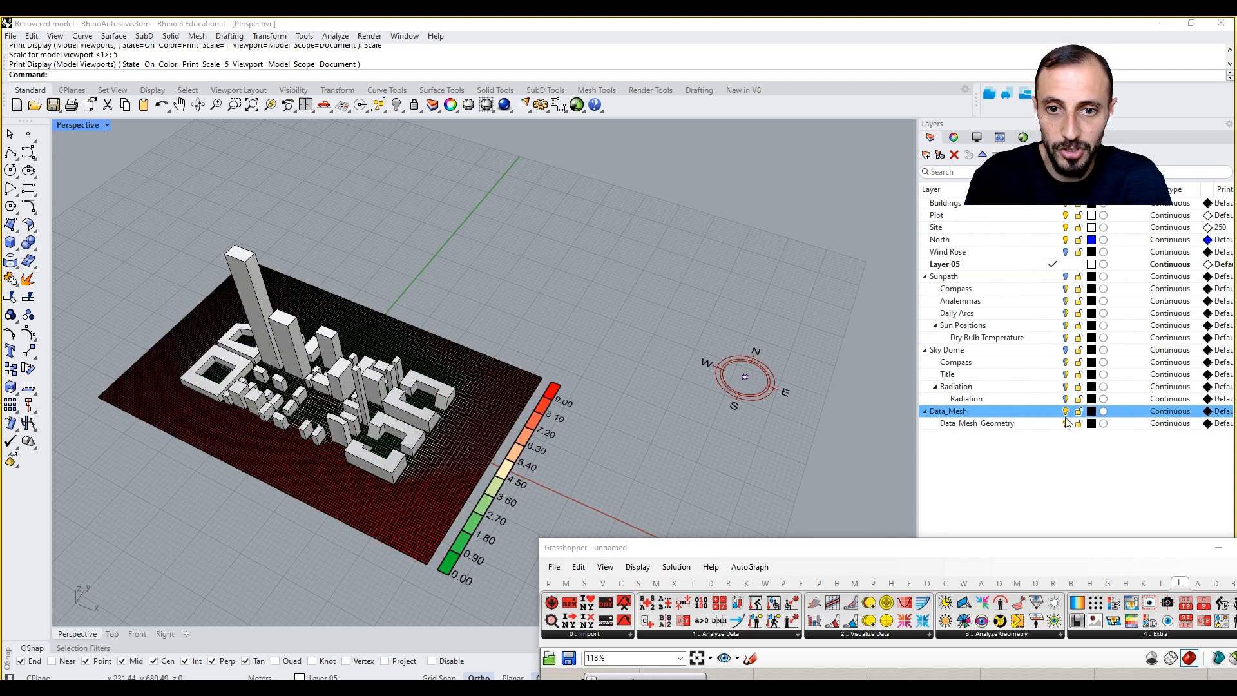
{"action": "left_click", "coordinate": [1066, 414]}
- Group the direct sun hours, Spatial Heatmap, legend and preview components with their sliders on the Grasshopper canvas
{"action": "left_click_drag", "start_coordinate": [1049, 547], "coordinate": [914, 224]}
{"action": "scroll", "coordinate": [949, 361], "scroll_direction": "down", "scroll_amount": 5}
{"action": "scroll", "coordinate": [1006, 364], "scroll_direction": "down", "scroll_amount": 1}
{"action": "right_click_drag", "start_coordinate": [1004, 364], "coordinate": [986, 415]}
{"action": "left_click_drag", "start_coordinate": [1001, 389], "coordinate": [740, 581]}
{"action": "key", "text": "ctrl+g"}
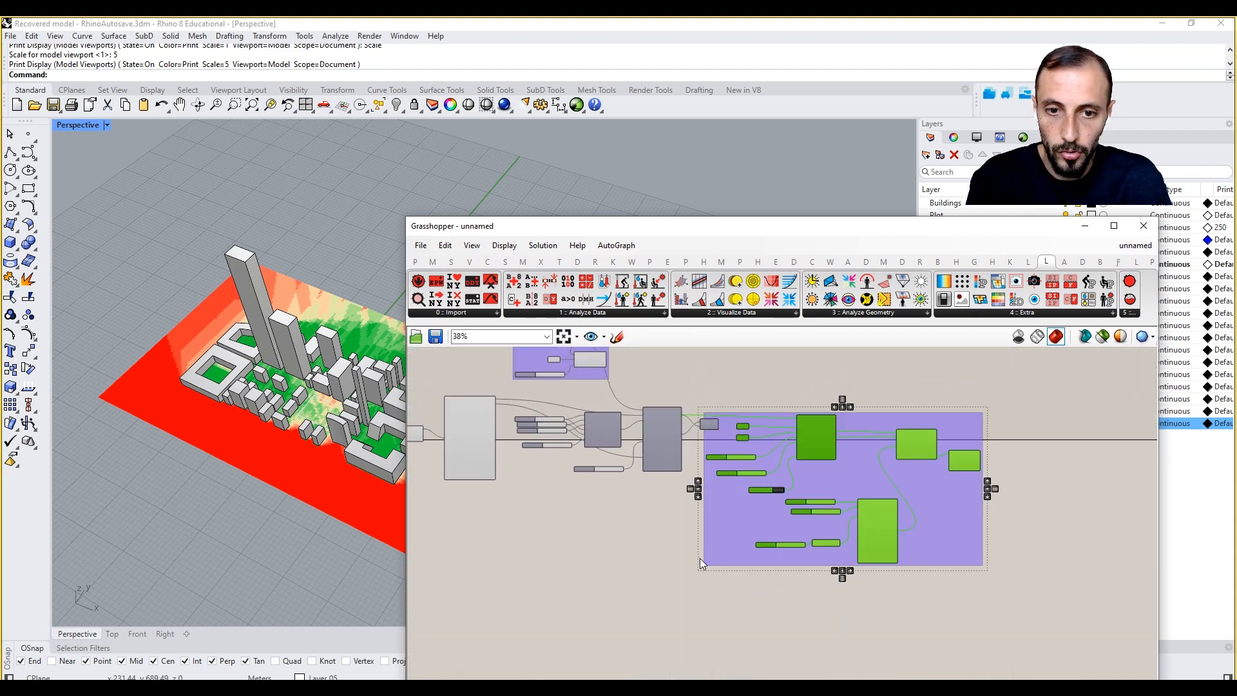
- Group the weather file, analysis period and sun path components together with their sliders on the Grasshopper canvas
{"action": "left_click", "coordinate": [717, 567]}
{"action": "right_click_drag", "start_coordinate": [671, 555], "coordinate": [809, 552]}
{"action": "left_click_drag", "start_coordinate": [811, 546], "coordinate": [570, 390]}
{"action": "key", "text": "ctrl+g"}
{"action": "left_click", "coordinate": [699, 483]}
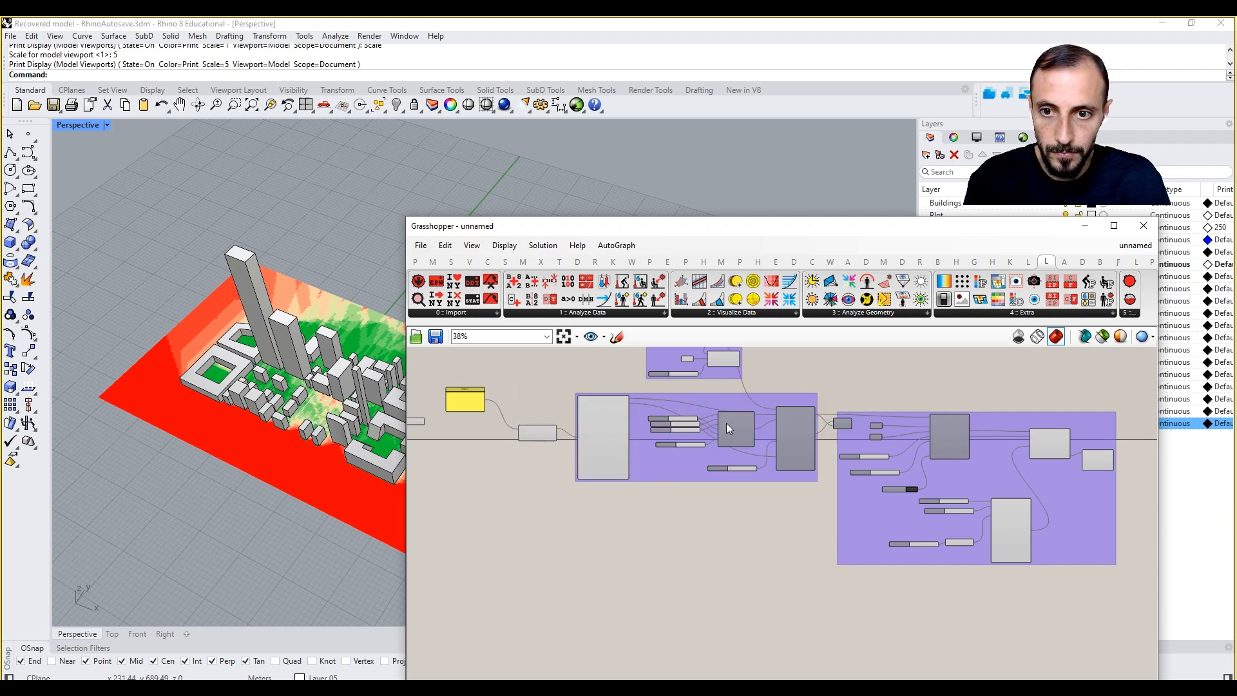
- Turn off the preview of the Spatial Heatmap, legend parameters and Preview VisualizationSet components
{"action": "left_click_drag", "start_coordinate": [840, 230], "coordinate": [767, 570]}
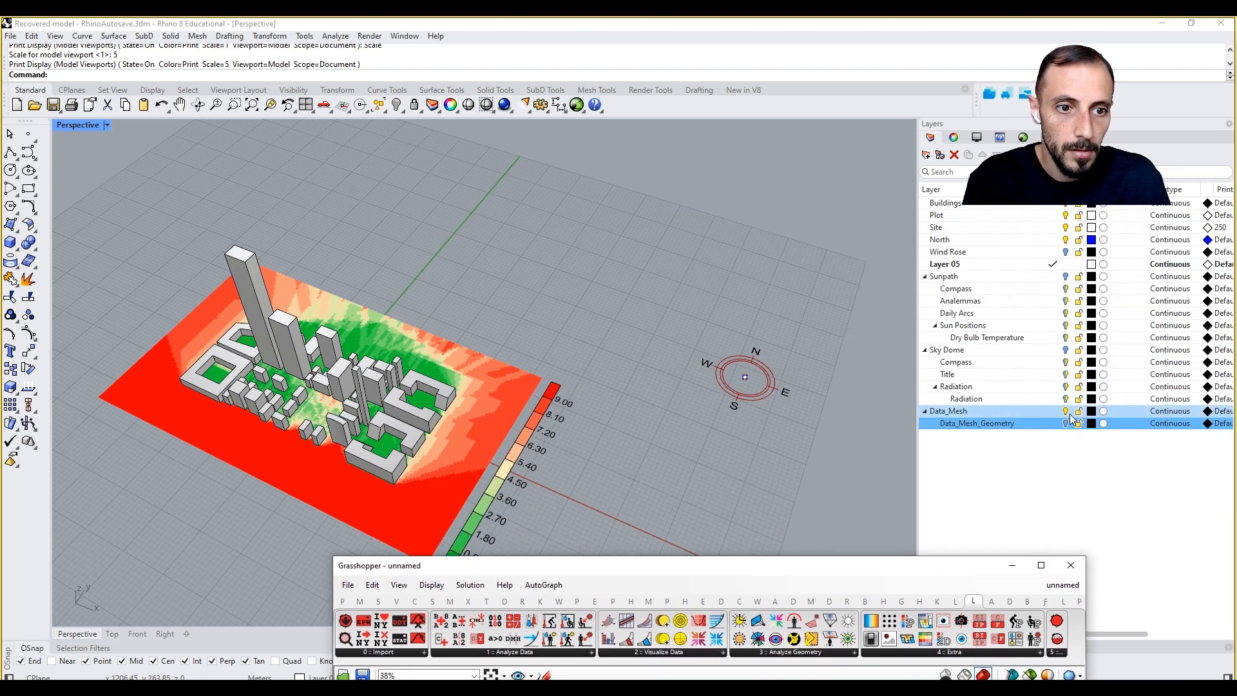
{"action": "left_click_drag", "start_coordinate": [934, 566], "coordinate": [933, 389]}
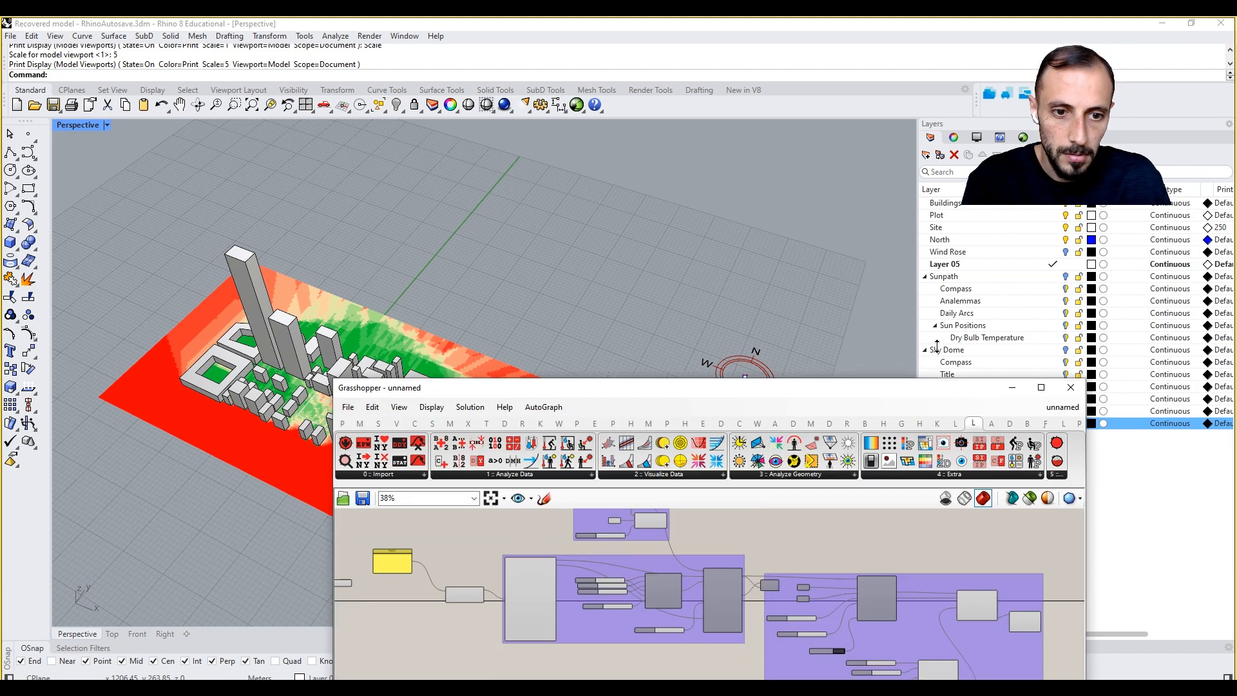
{"action": "right_click_drag", "start_coordinate": [1002, 572], "coordinate": [987, 554]}
{"action": "left_click_drag", "start_coordinate": [1034, 527], "coordinate": [874, 679]}
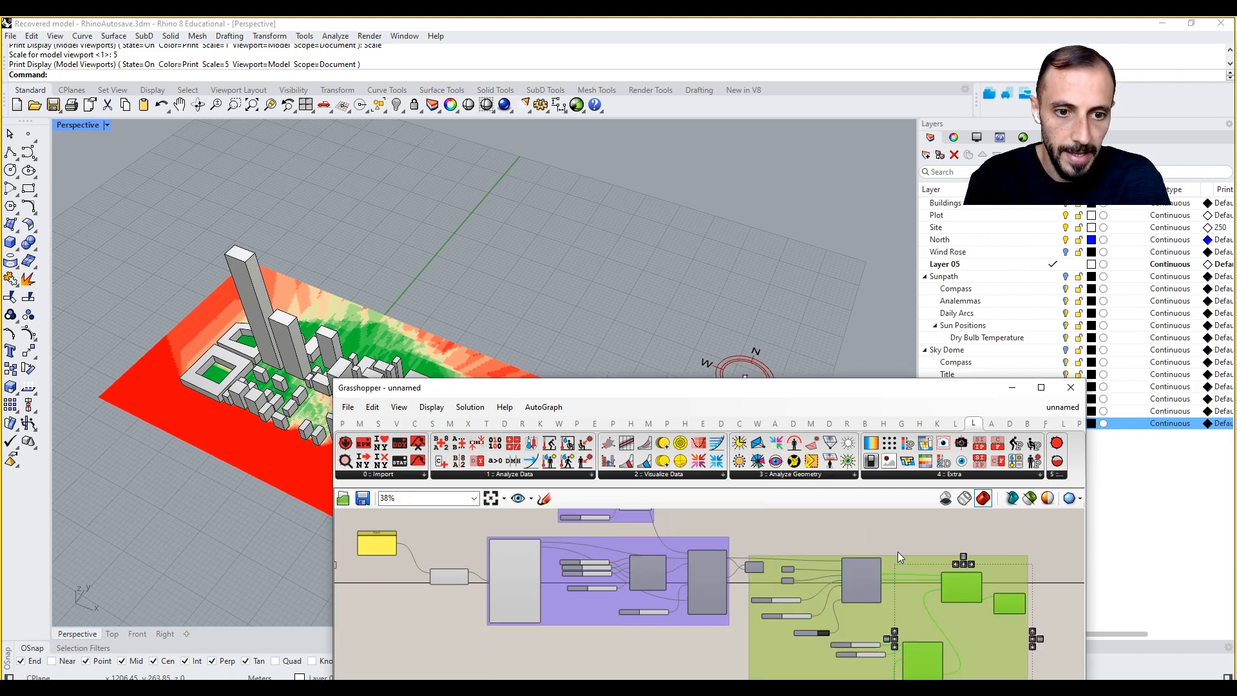
{"action": "middle_click", "coordinate": [902, 551]}
{"action": "left_click", "coordinate": [941, 505]}
{"action": "left_click_drag", "start_coordinate": [910, 388], "coordinate": [902, 567]}
- Show the baked Data_Mesh_Geometry sublayer in Rhino and turn off mesh wires in the viewport's display settings
{"action": "left_click", "coordinate": [1066, 423]}
{"action": "scroll", "coordinate": [683, 393], "scroll_direction": "up", "scroll_amount": 2}
{"action": "scroll", "coordinate": [541, 354], "scroll_direction": "up", "scroll_amount": 8}
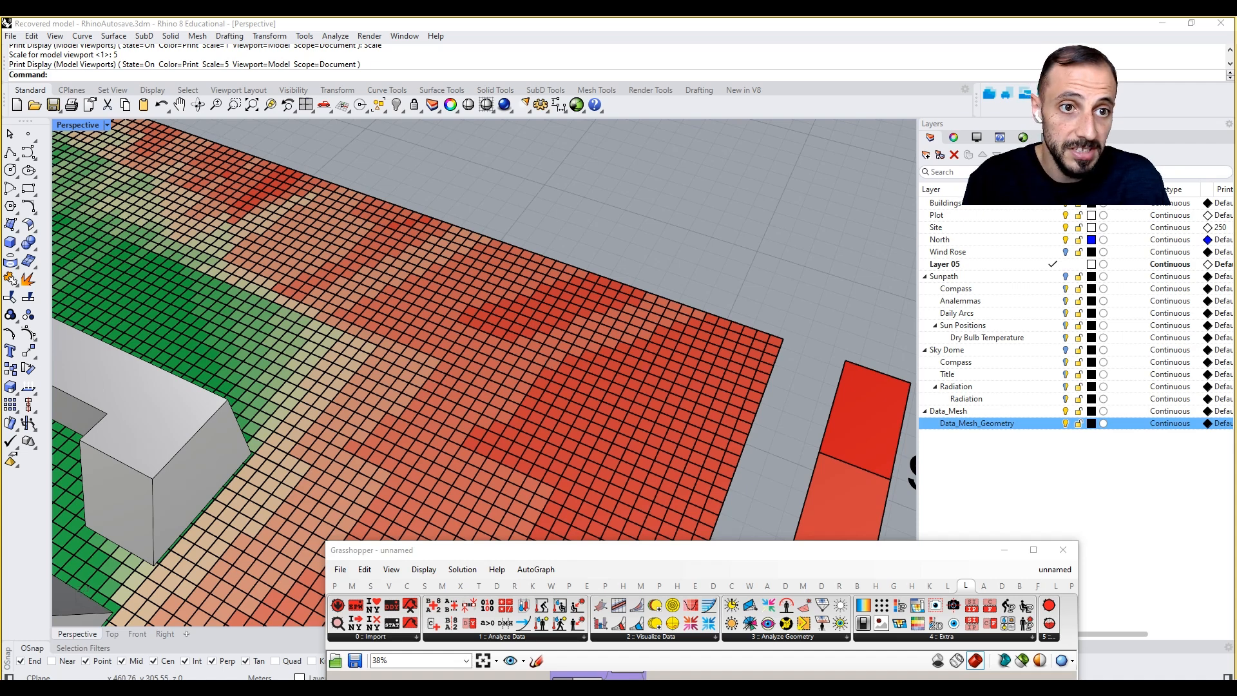
{"action": "left_click", "coordinate": [978, 137]}
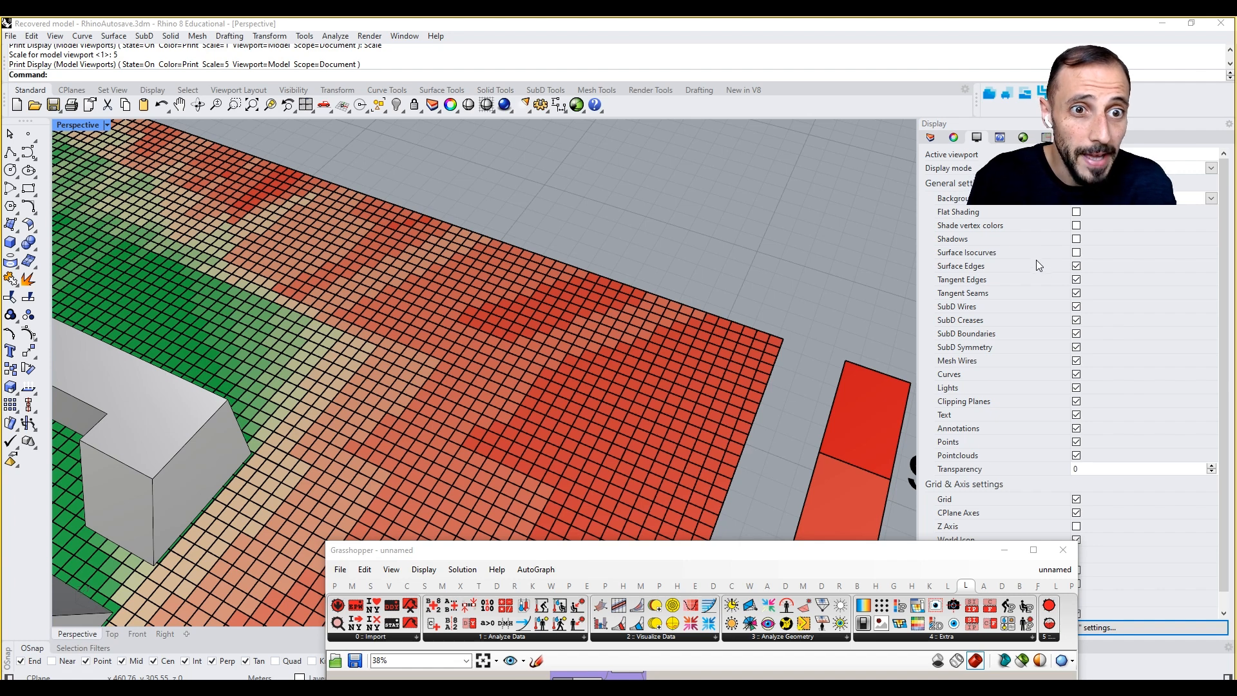
{"action": "left_click", "coordinate": [1076, 360]}
{"action": "scroll", "coordinate": [633, 295], "scroll_direction": "down", "scroll_amount": 10}
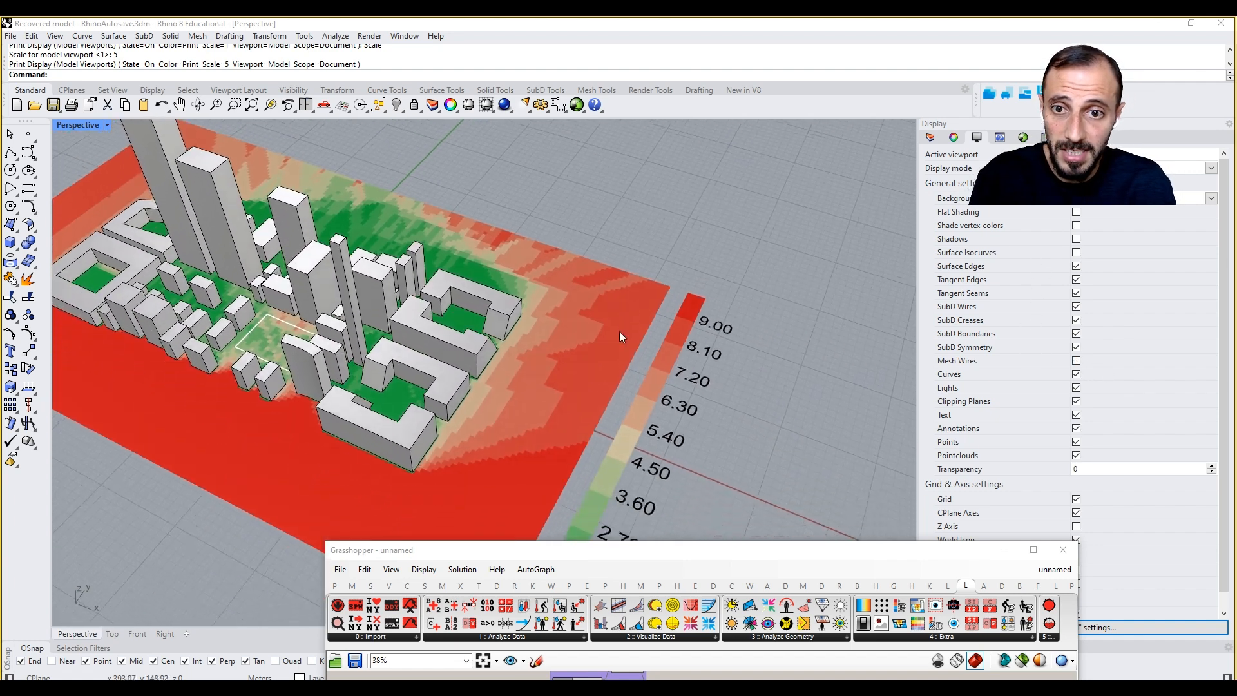
- Set the Perspective viewport's display mode to Arctic with Outlines
{"action": "left_click", "coordinate": [107, 125]}
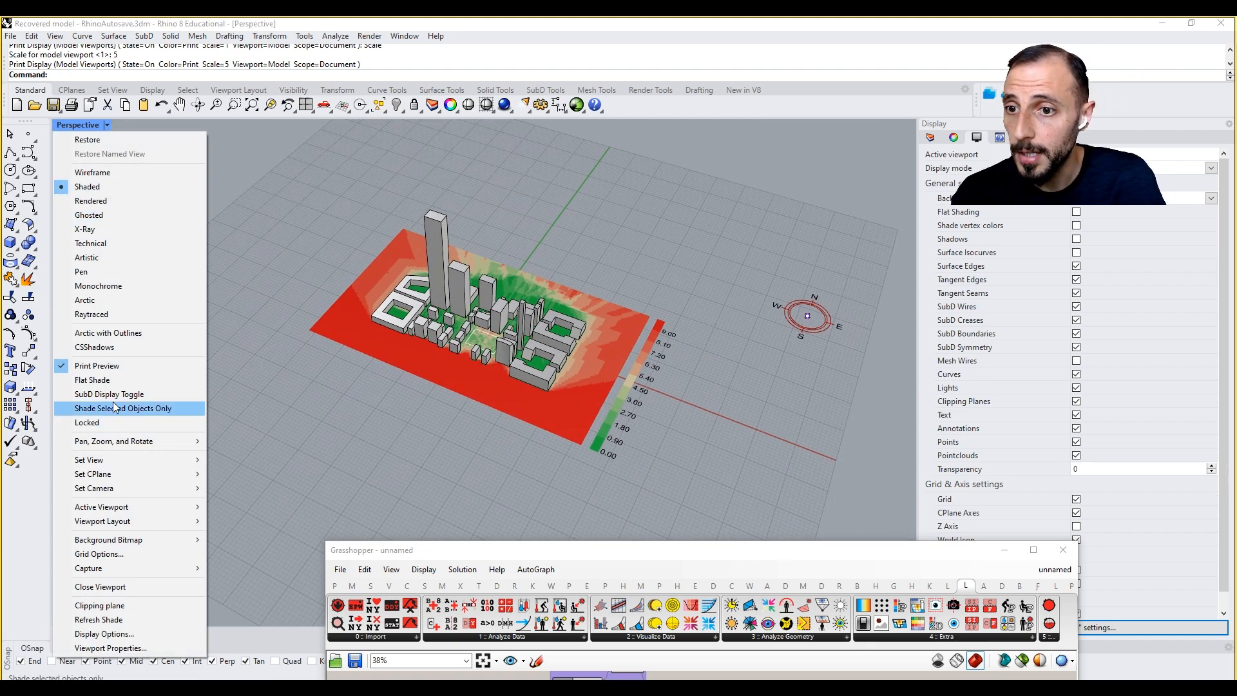
{"action": "left_click", "coordinate": [138, 335]}
{"action": "scroll", "coordinate": [480, 316], "scroll_direction": "up", "scroll_amount": 4}
{"action": "right_click_drag", "start_coordinate": [483, 317], "coordinate": [449, 345]}
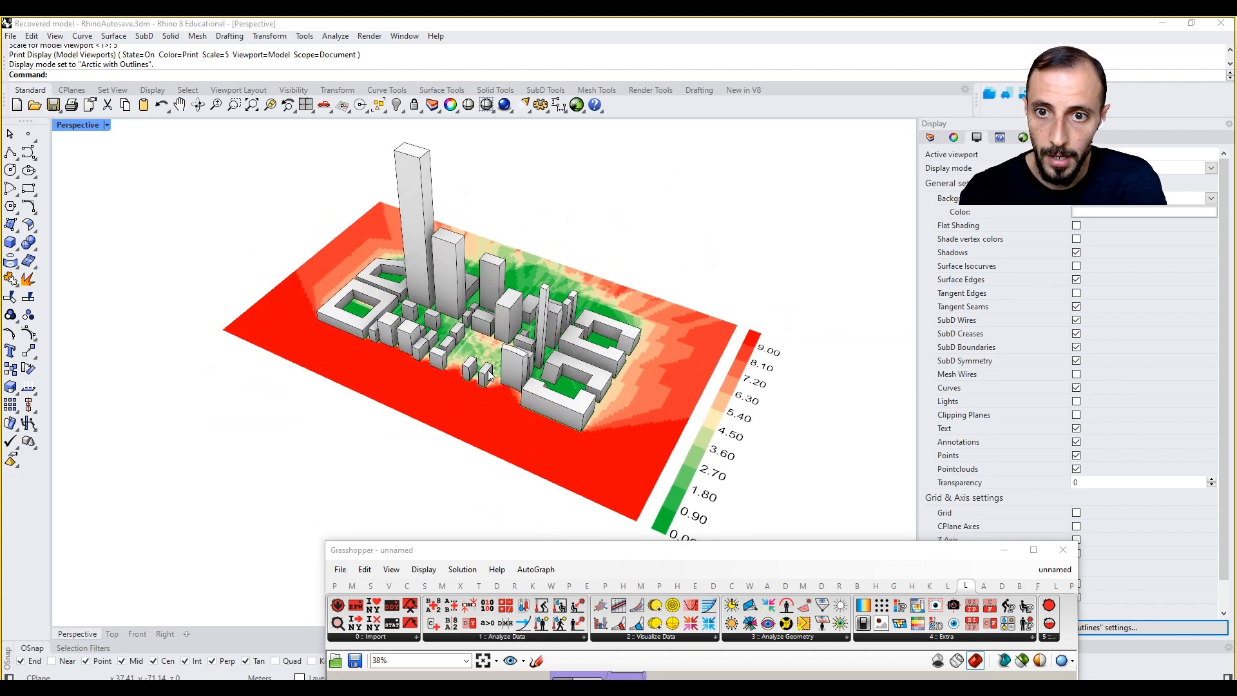
- Bring the Grasshopper canvas back into view and select the Spatial Heatmap component
{"action": "left_click_drag", "start_coordinate": [594, 540], "coordinate": [589, 293]}
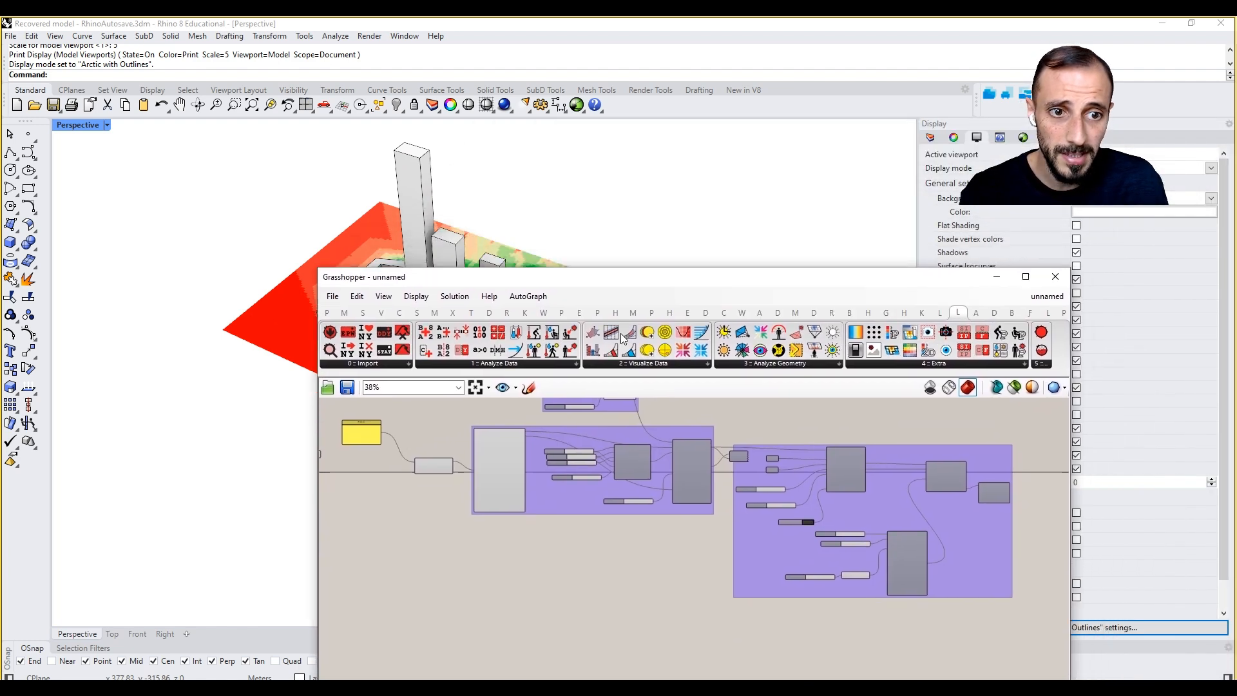
{"action": "scroll", "coordinate": [949, 489], "scroll_direction": "up", "scroll_amount": 3}
{"action": "right_click", "coordinate": [907, 462]}
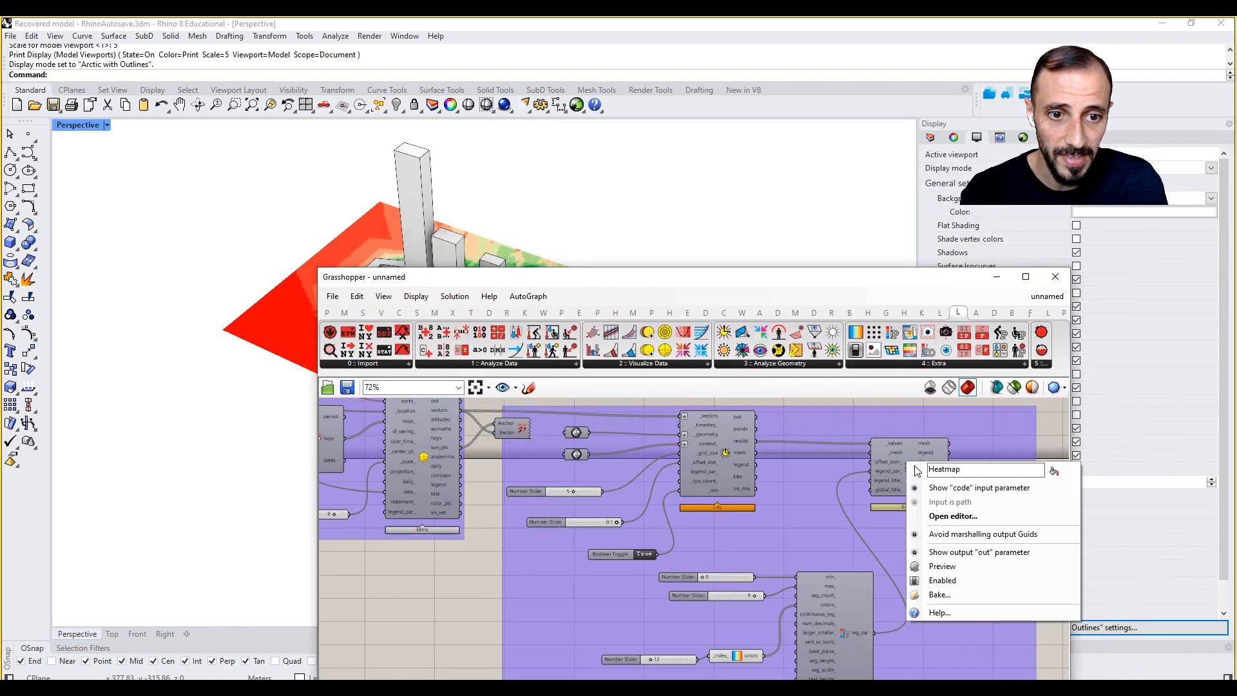
{"action": "left_click", "coordinate": [913, 450]}
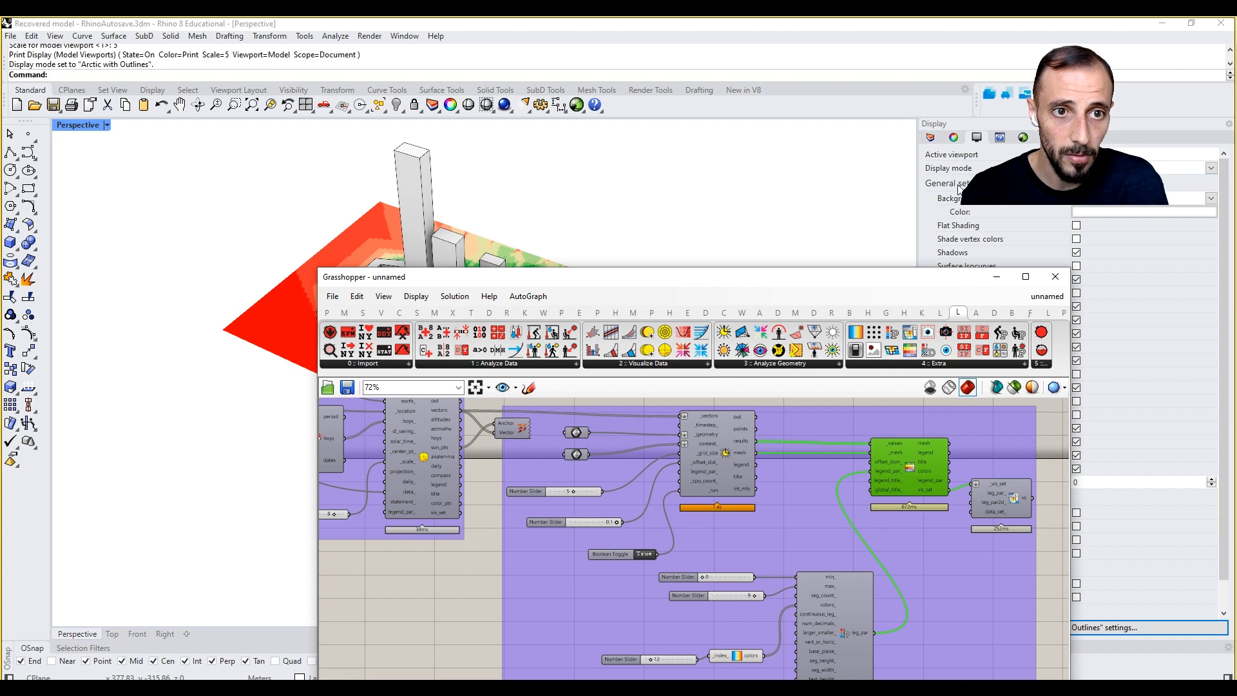
- Delete the Data_Mesh layer together with its sublayer and all the baked objects on them
{"action": "left_click", "coordinate": [932, 137]}
{"action": "left_click_drag", "start_coordinate": [967, 277], "coordinate": [845, 465]}
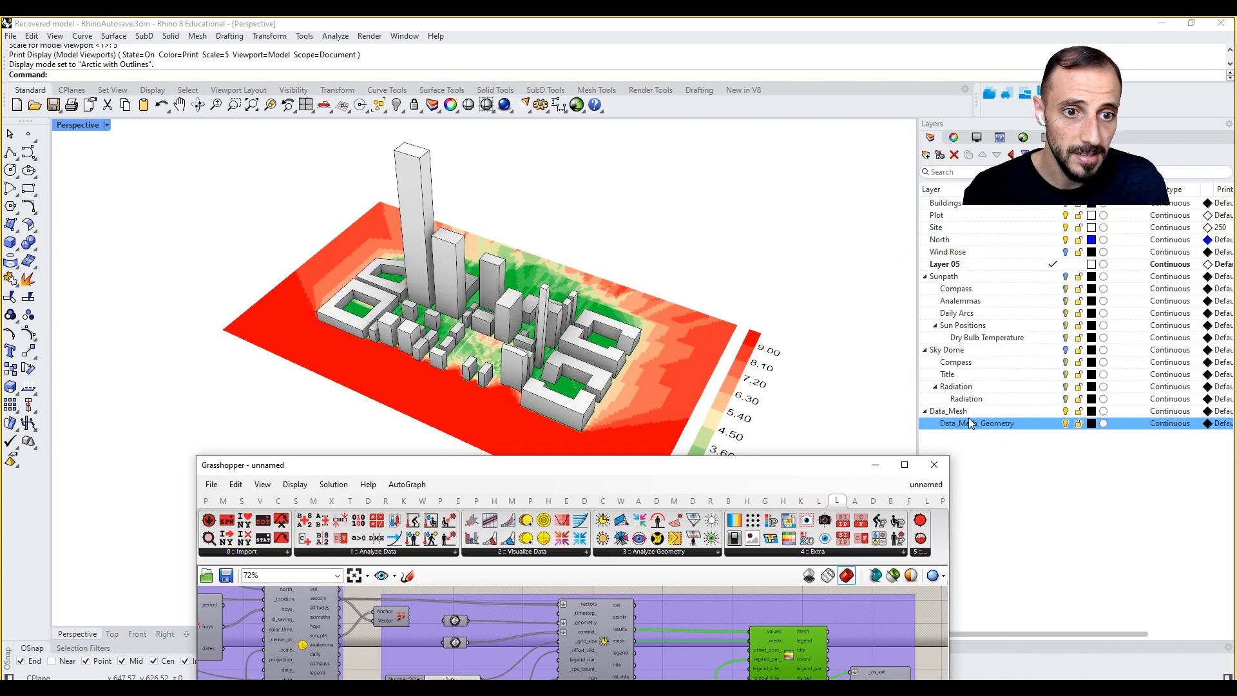
{"action": "left_click", "coordinate": [960, 411]}
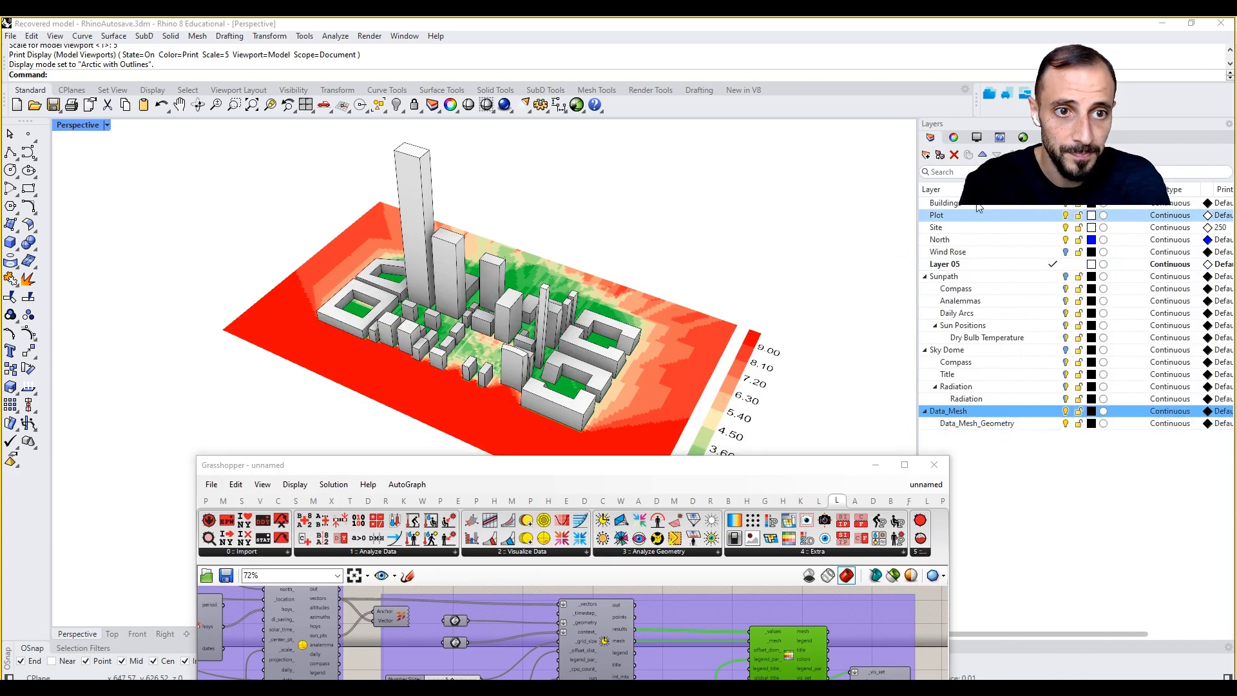
{"action": "left_click", "coordinate": [954, 154]}
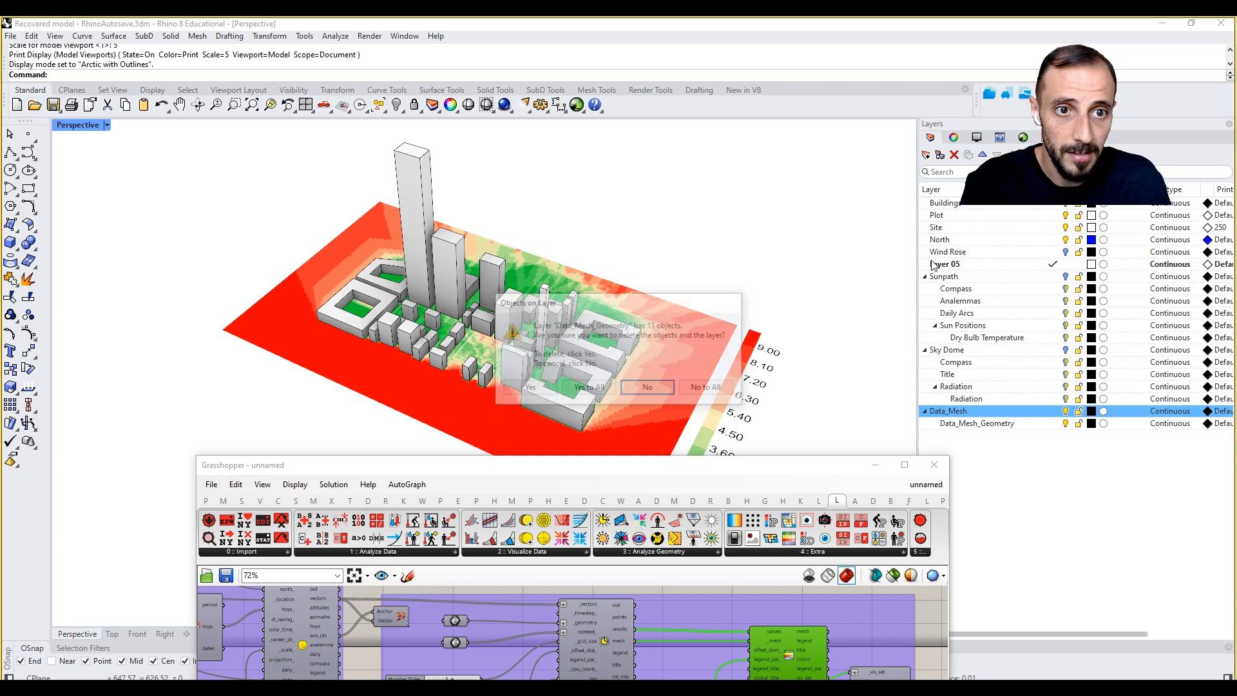
{"action": "left_click", "coordinate": [590, 390]}
- Turn the Spatial Heatmap component's preview on, and move it and the Preview VisualizationSet component farther from the legend parameters
{"action": "right_click", "coordinate": [923, 622]}
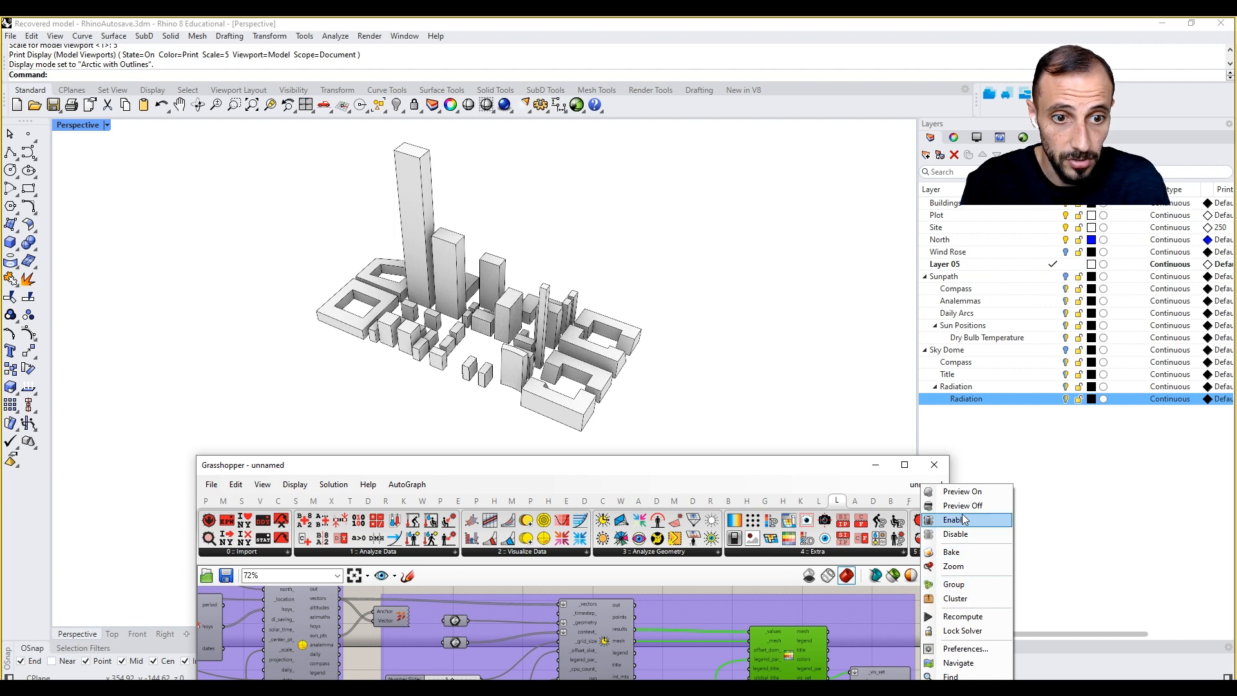
{"action": "left_click", "coordinate": [960, 491]}
{"action": "left_click_drag", "start_coordinate": [629, 469], "coordinate": [999, 160]}
{"action": "right_click_drag", "start_coordinate": [1081, 456], "coordinate": [973, 477]}
{"action": "left_click", "coordinate": [1136, 400]}
{"action": "right_click_drag", "start_coordinate": [1124, 400], "coordinate": [897, 402]}
{"action": "left_click_drag", "start_coordinate": [832, 414], "coordinate": [994, 417]}
{"action": "left_click_drag", "start_coordinate": [739, 387], "coordinate": [857, 396]}
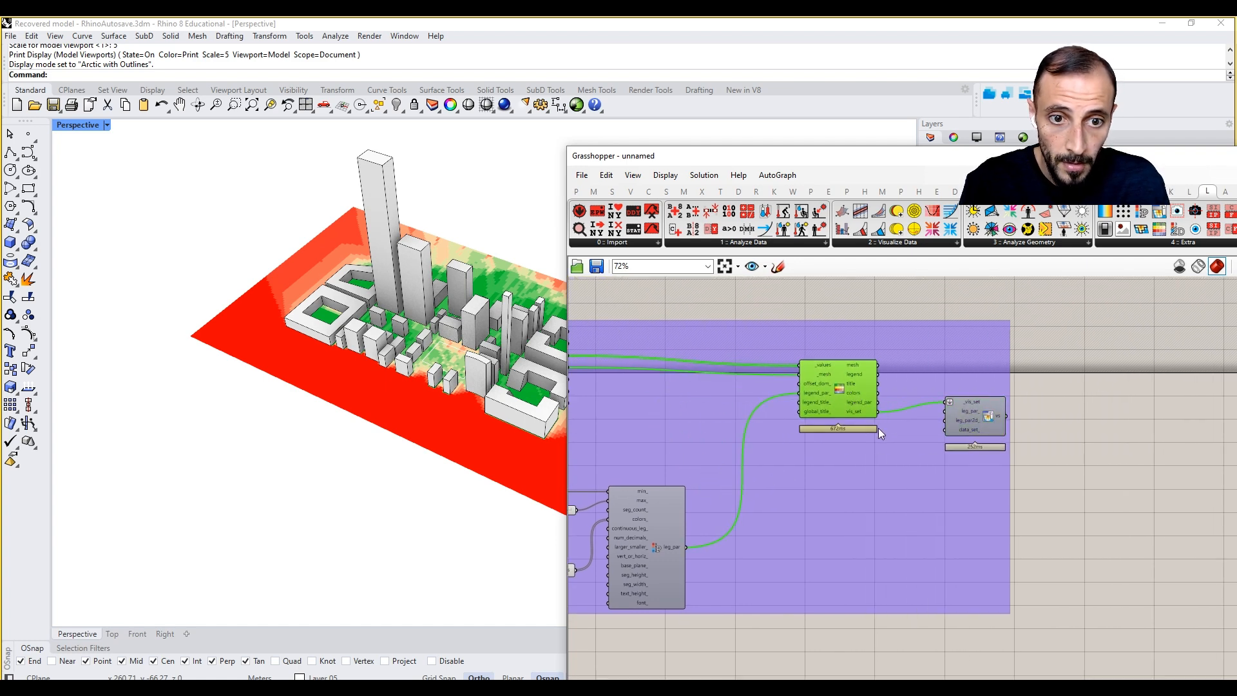
- Add a panel reading "Sun Hours" below the Spatial Heatmap component and connect it to the legend_title input
{"action": "right_click_drag", "start_coordinate": [824, 480], "coordinate": [973, 474]}
{"action": "scroll", "coordinate": [971, 441], "scroll_direction": "up", "scroll_amount": 3}
{"action": "left_click", "coordinate": [957, 507]}
{"action": "double_click", "coordinate": [957, 508]}
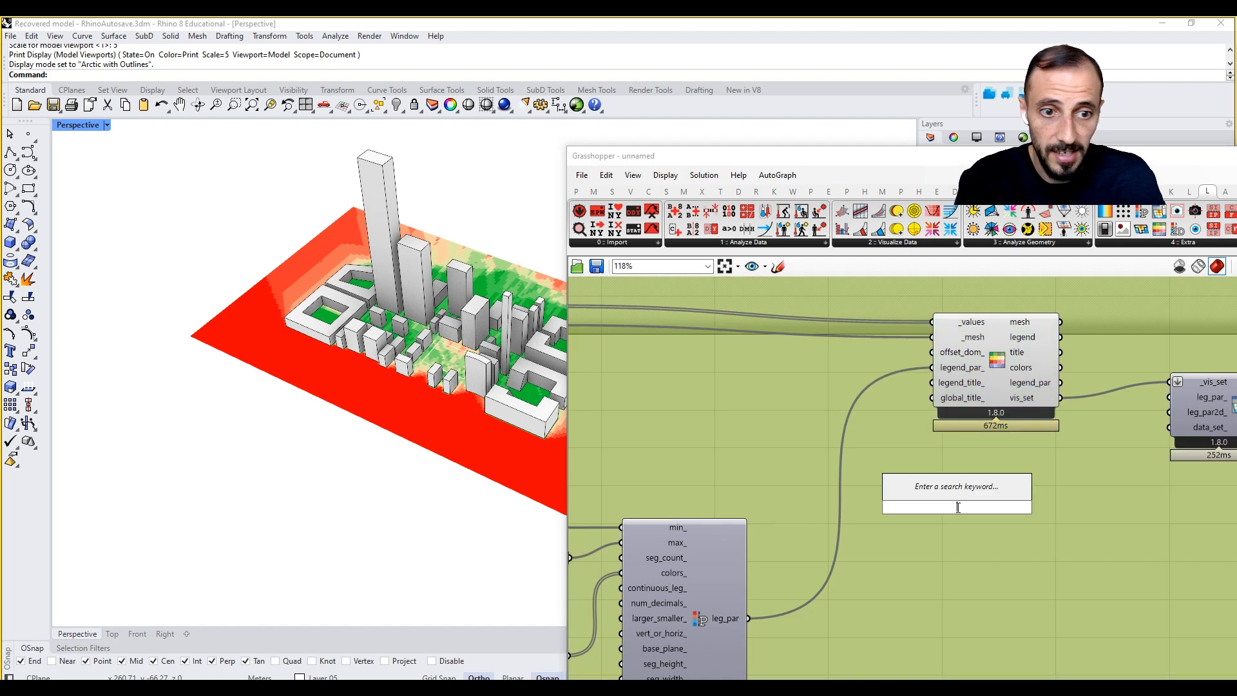
{"action": "type", "text": "//"}
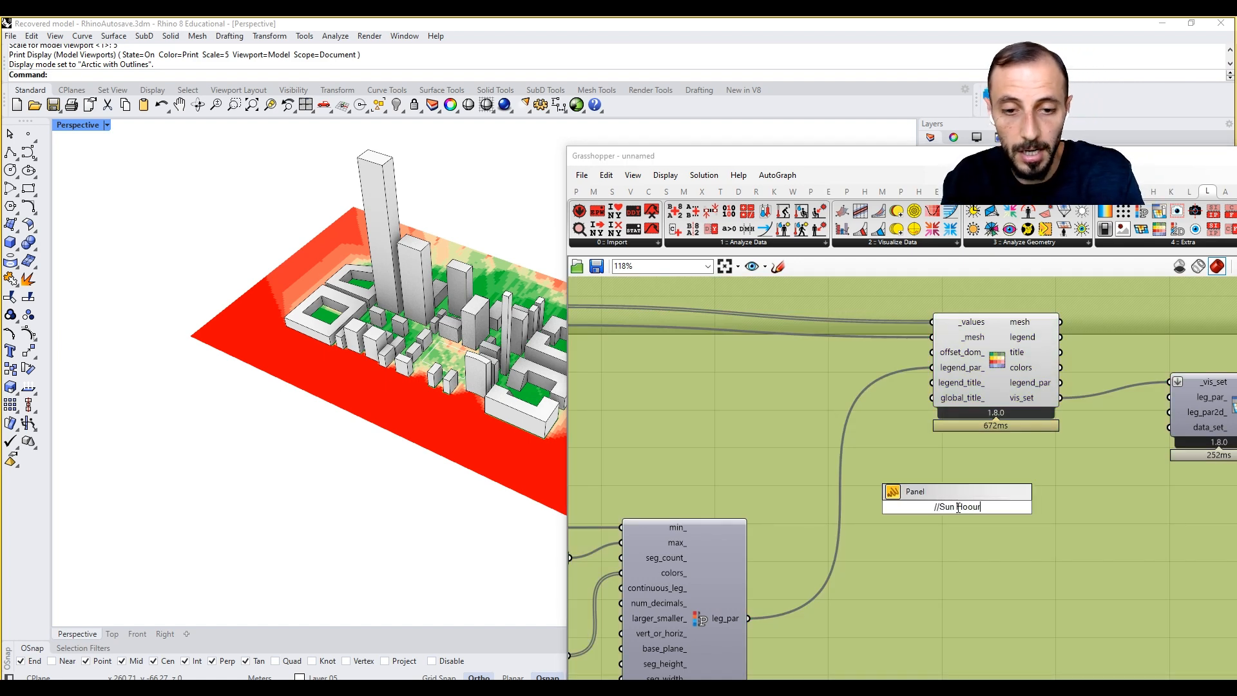
{"action": "type", "text": "Sun Hours"}
{"action": "key", "text": "Return"}
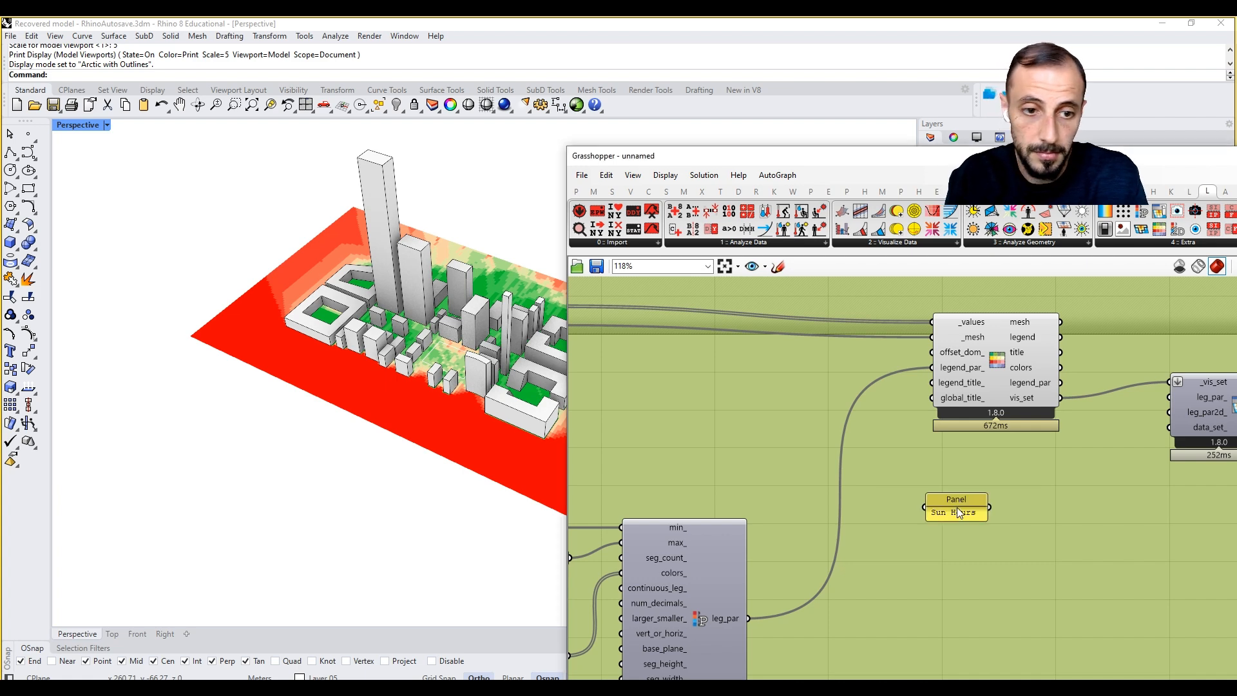
{"action": "left_click_drag", "start_coordinate": [954, 412], "coordinate": [932, 382]}
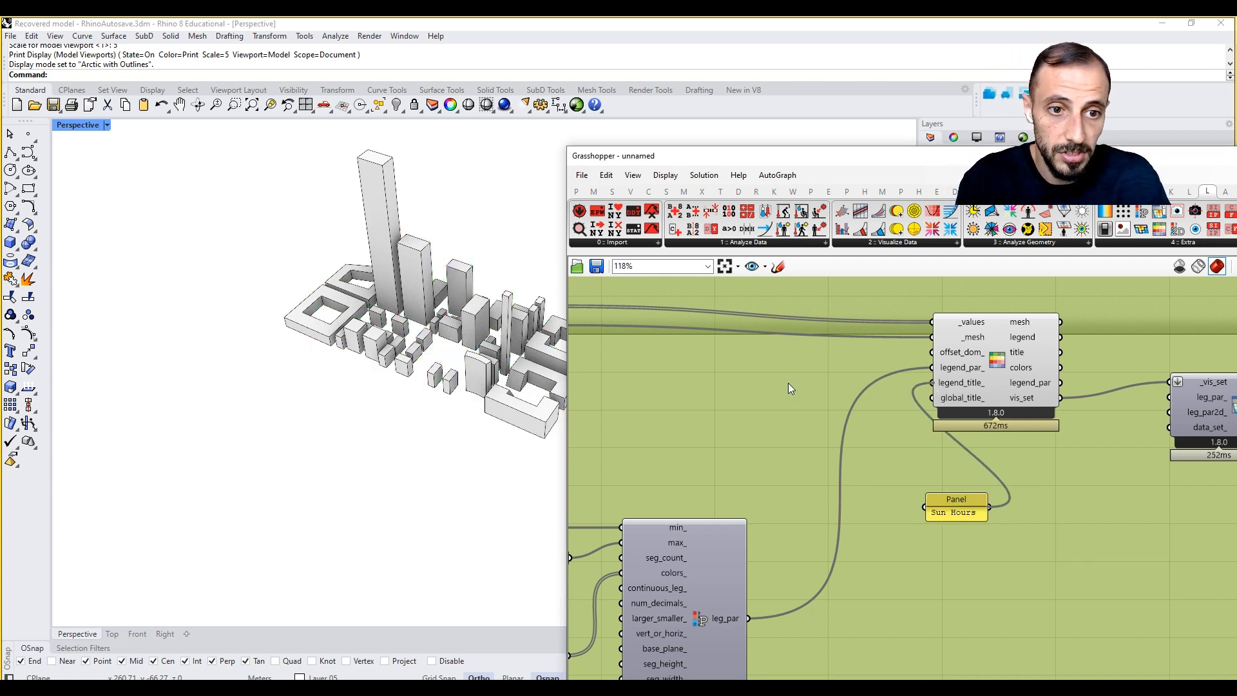
{"action": "right_click_drag", "start_coordinate": [420, 358], "coordinate": [328, 398]}
{"action": "scroll", "coordinate": [329, 397], "scroll_direction": "up", "scroll_amount": 5}
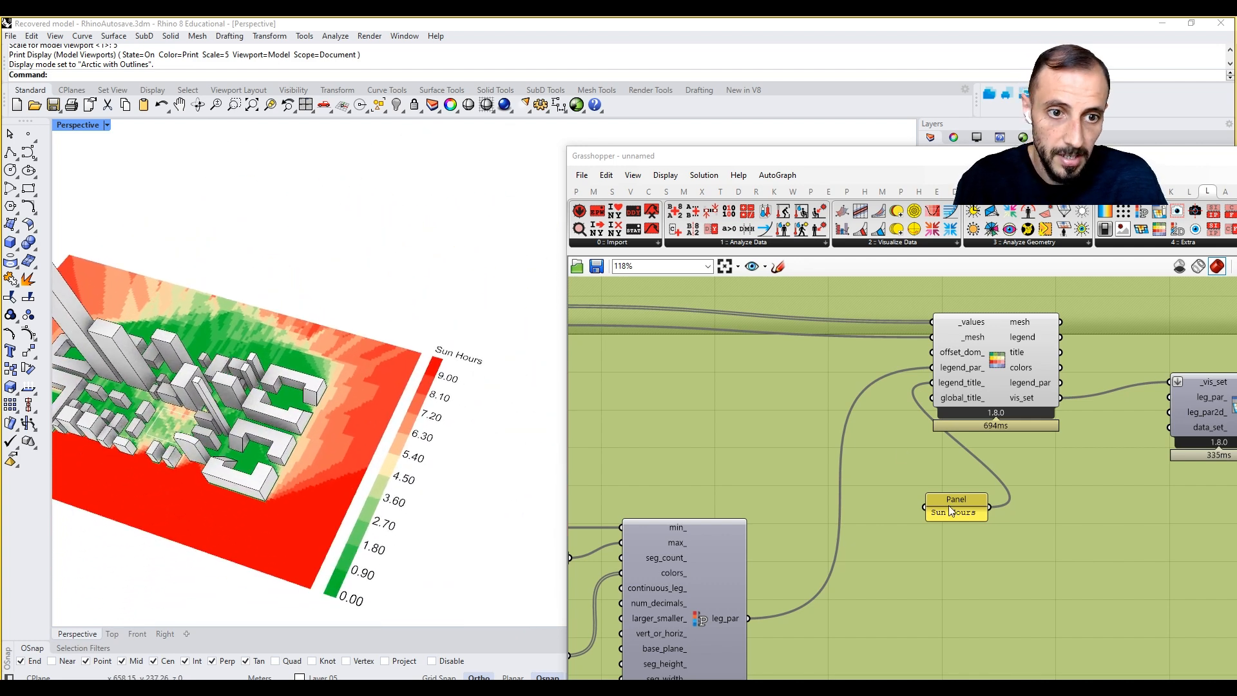
{"action": "left_click_drag", "start_coordinate": [948, 505], "coordinate": [886, 481]}
- Add a second panel reading "Date:" below the Sun Hours panel
{"action": "double_click", "coordinate": [931, 561]}
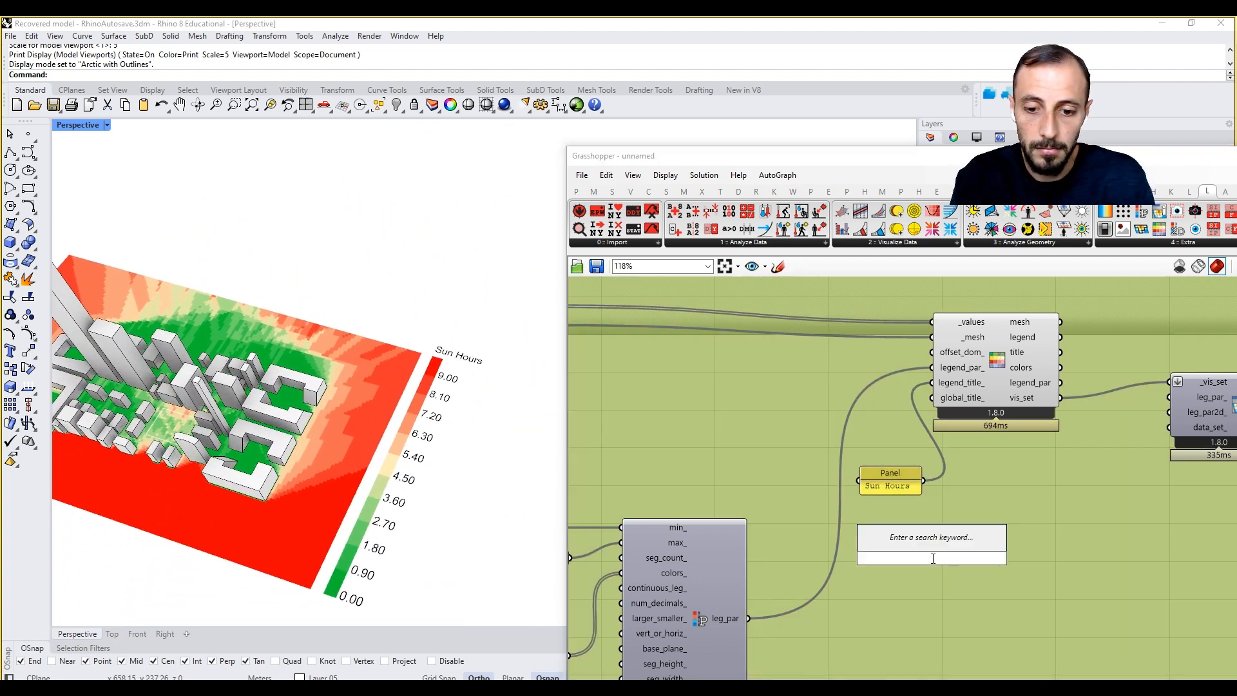
{"action": "type", "text": "su"}
{"action": "key", "text": "BackSpace"}
{"action": "key", "text": "BackSpace"}
{"action": "type", "text": "D"}
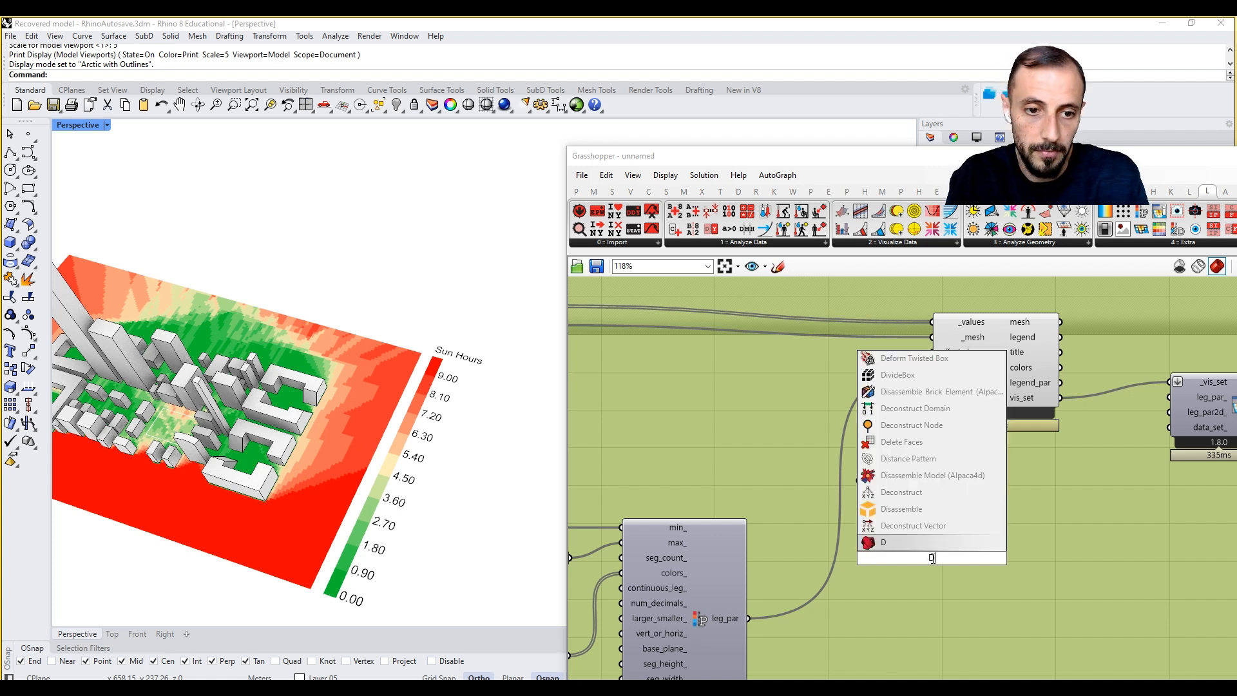
{"action": "type", "text": "ate:"}
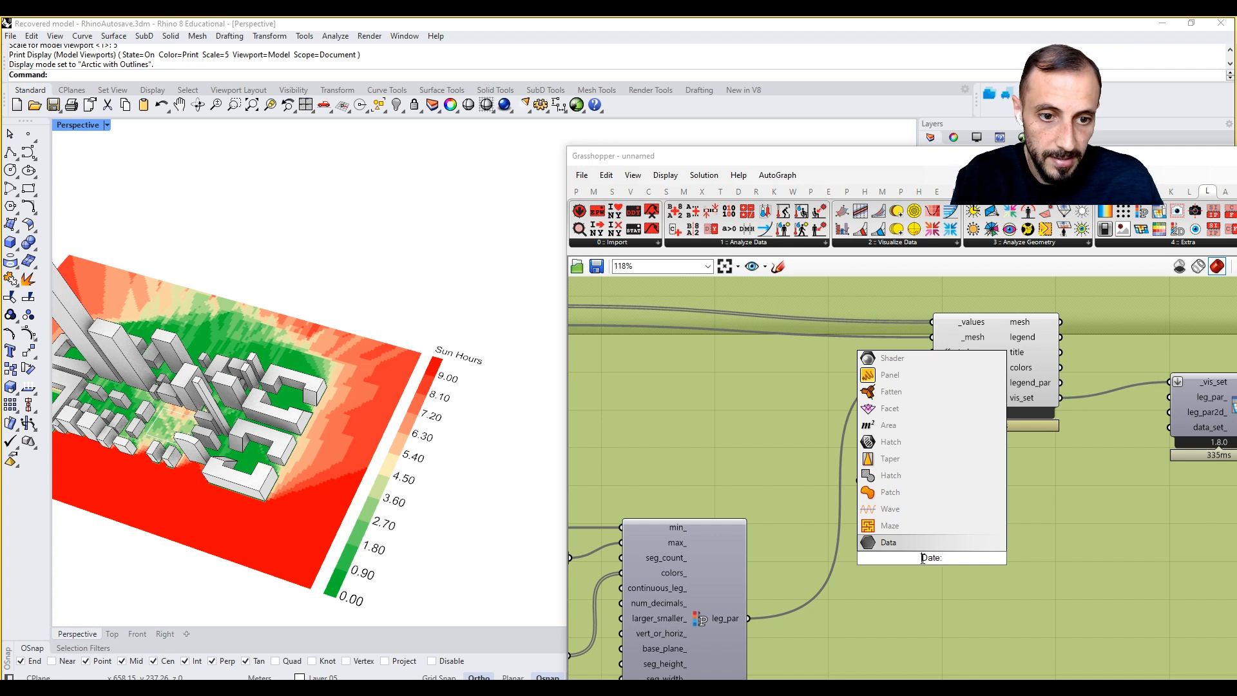
{"action": "key", "text": "Return"}
- Add a Concatenate component next to the "Date:" panel
{"action": "double_click", "coordinate": [965, 617]}
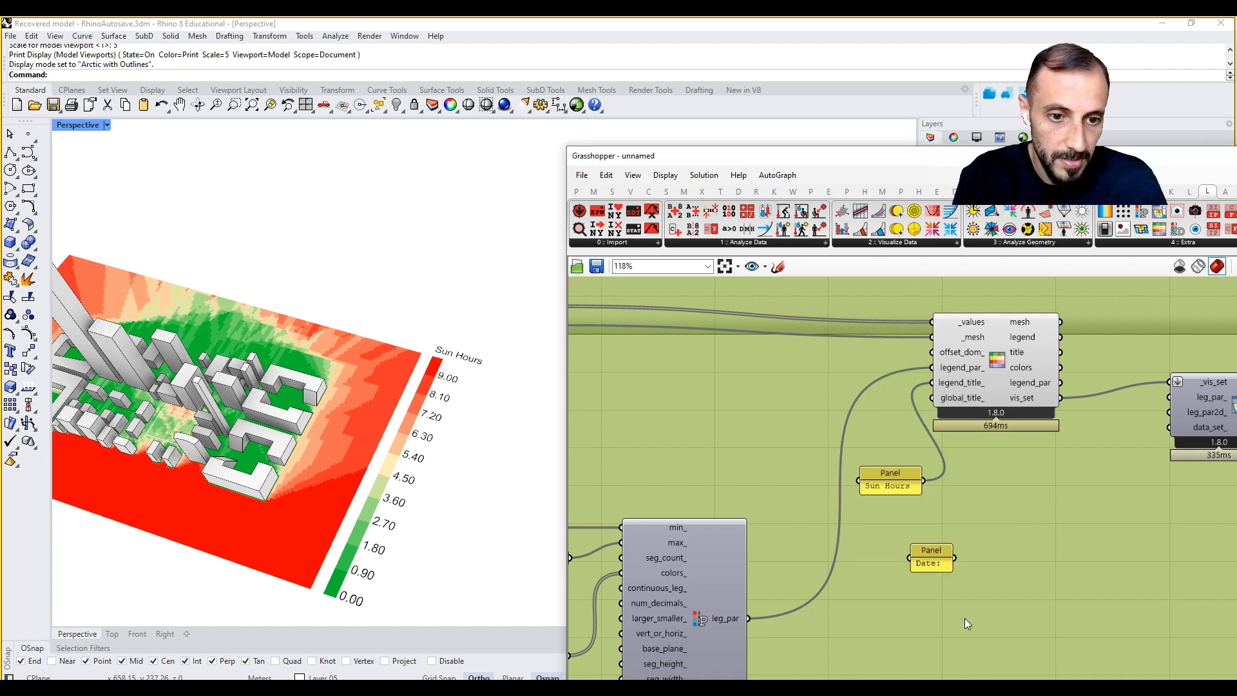
{"action": "type", "text": "concate"}
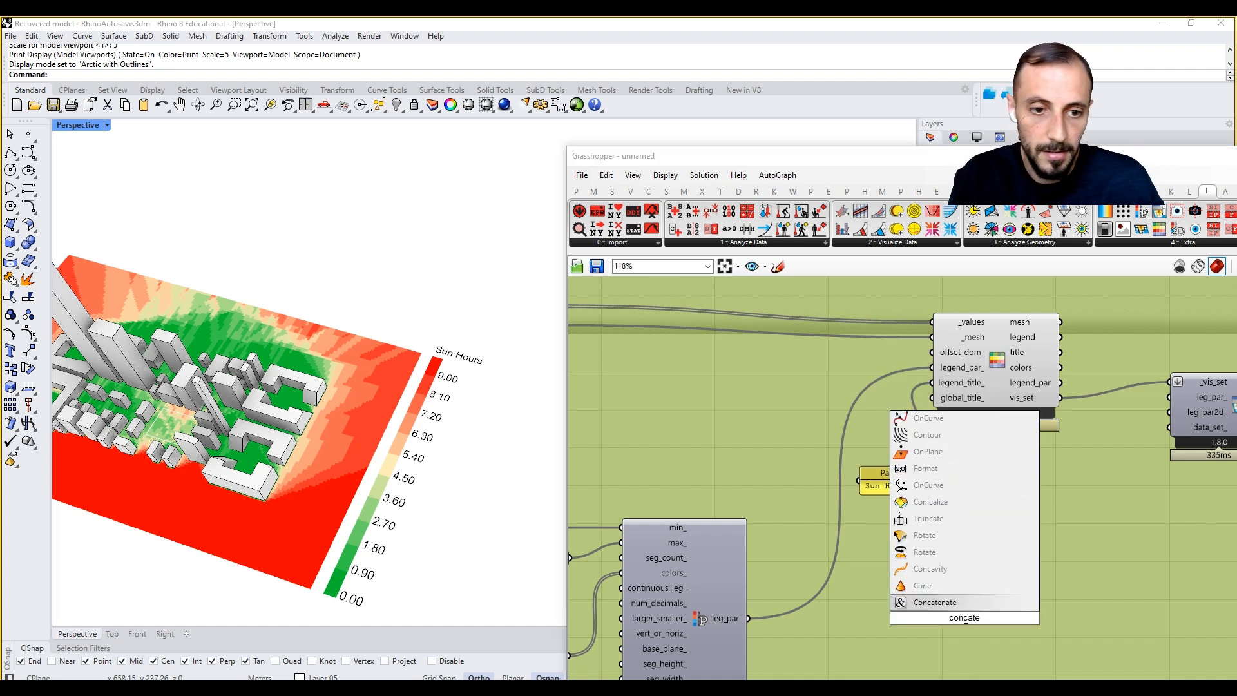
{"action": "key", "text": "Return"}
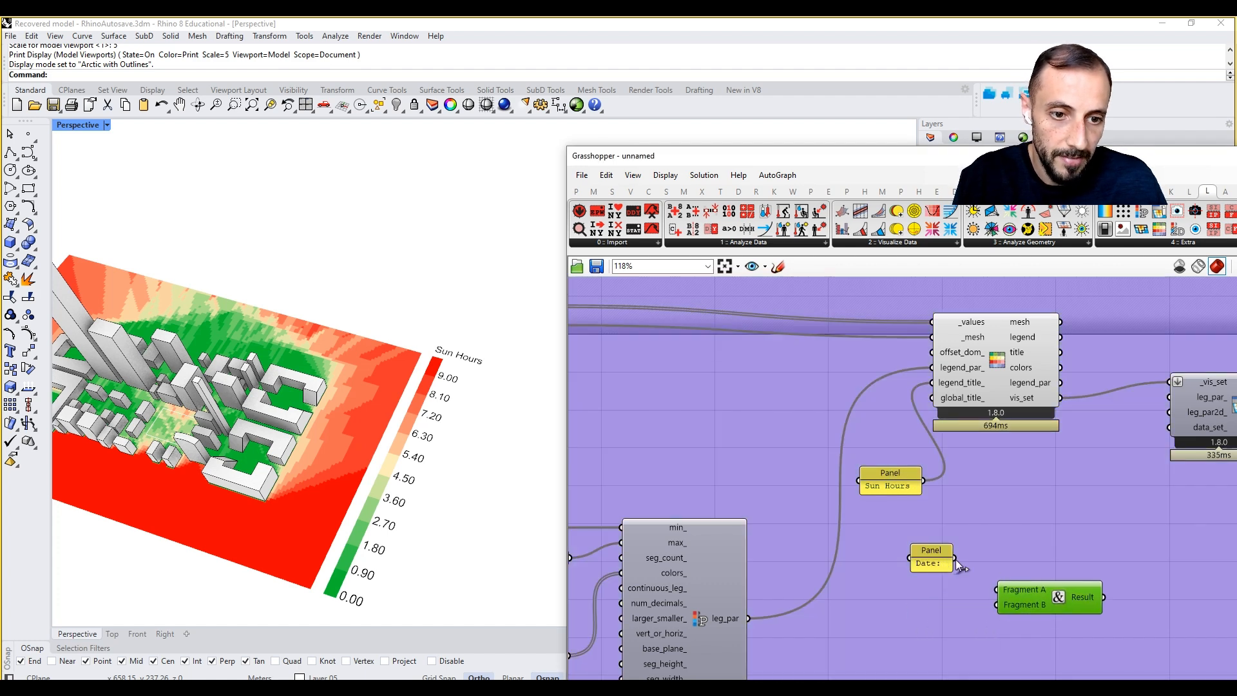
- Place an LB Construct Data component below the Analysis Period component
{"action": "scroll", "coordinate": [996, 589], "scroll_direction": "down", "scroll_amount": 5}
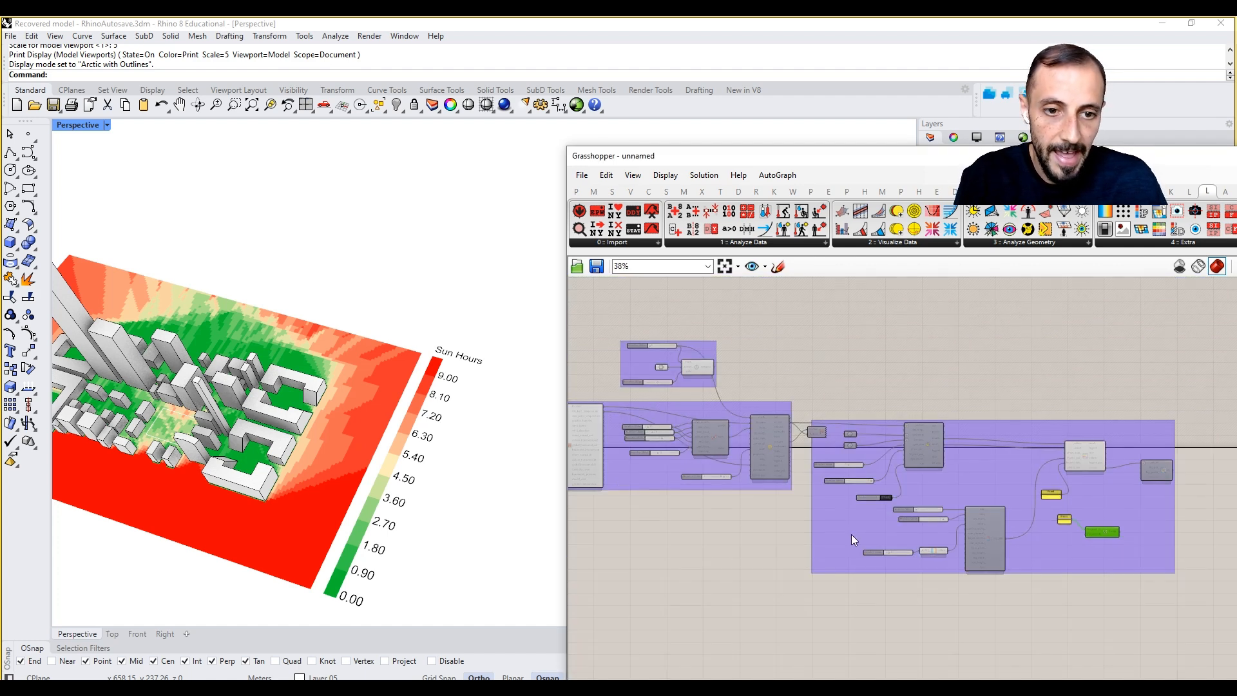
{"action": "scroll", "coordinate": [712, 461], "scroll_direction": "up", "scroll_amount": 5}
{"action": "right_click_drag", "start_coordinate": [750, 441], "coordinate": [822, 437]}
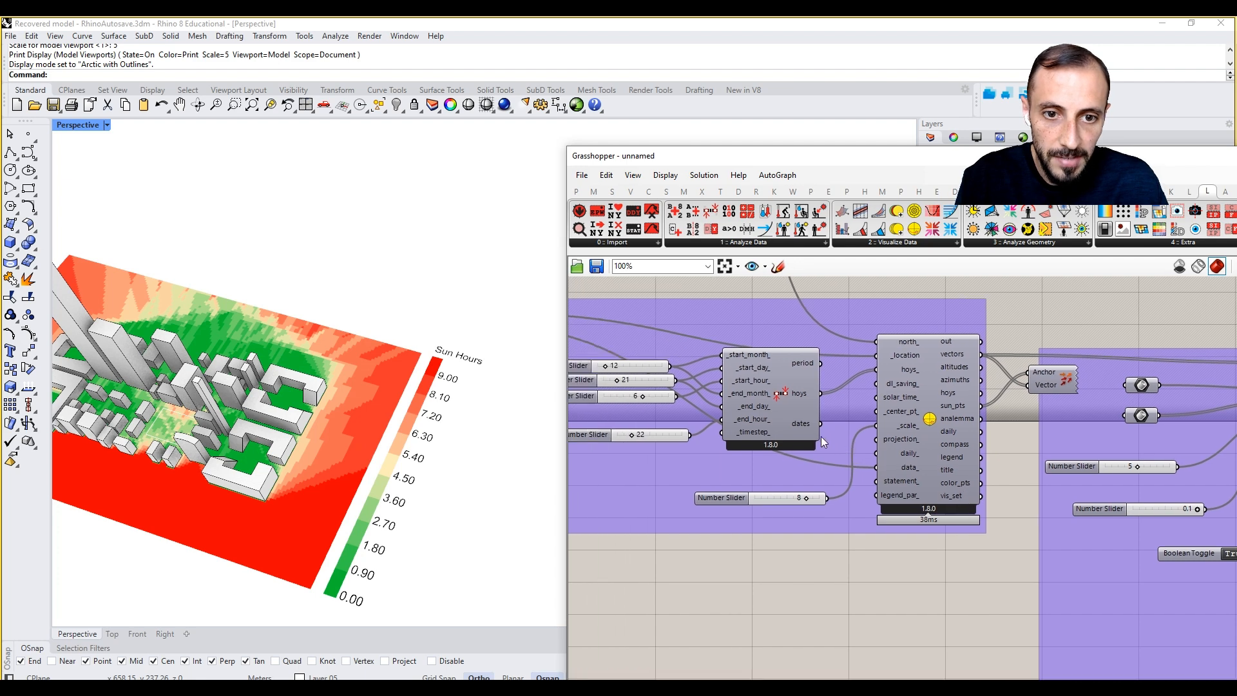
{"action": "mouse_move", "coordinate": [806, 422]}
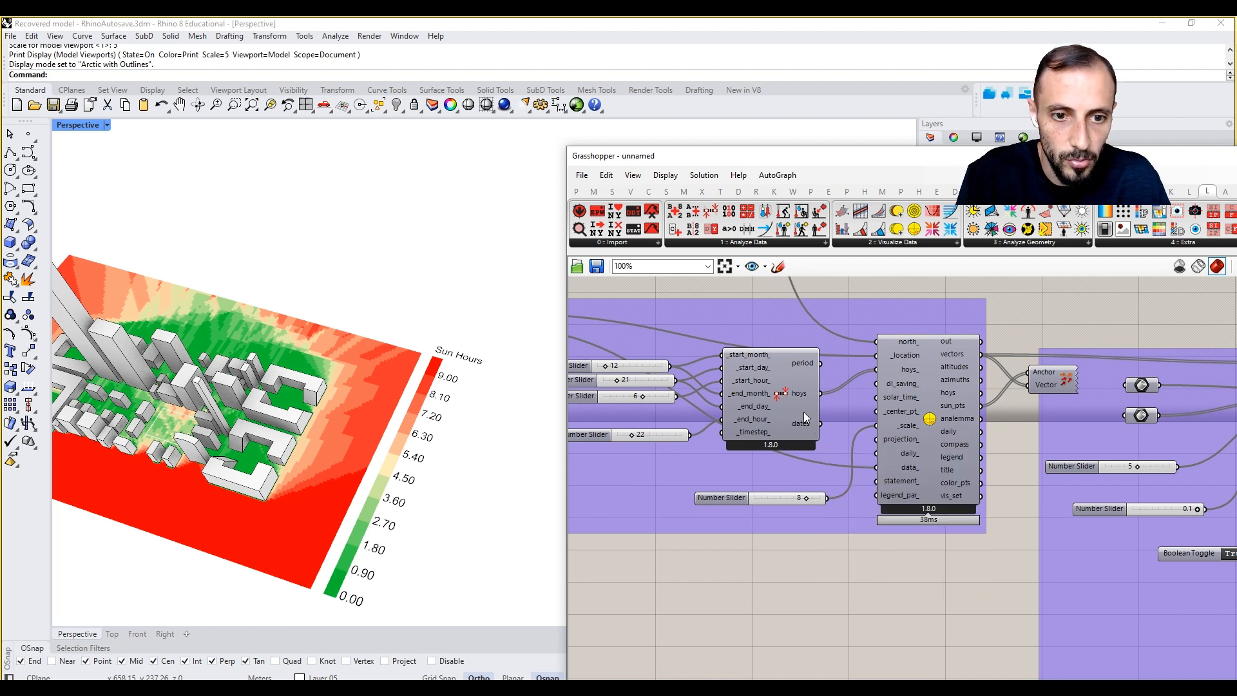
{"action": "left_click", "coordinate": [738, 241]}
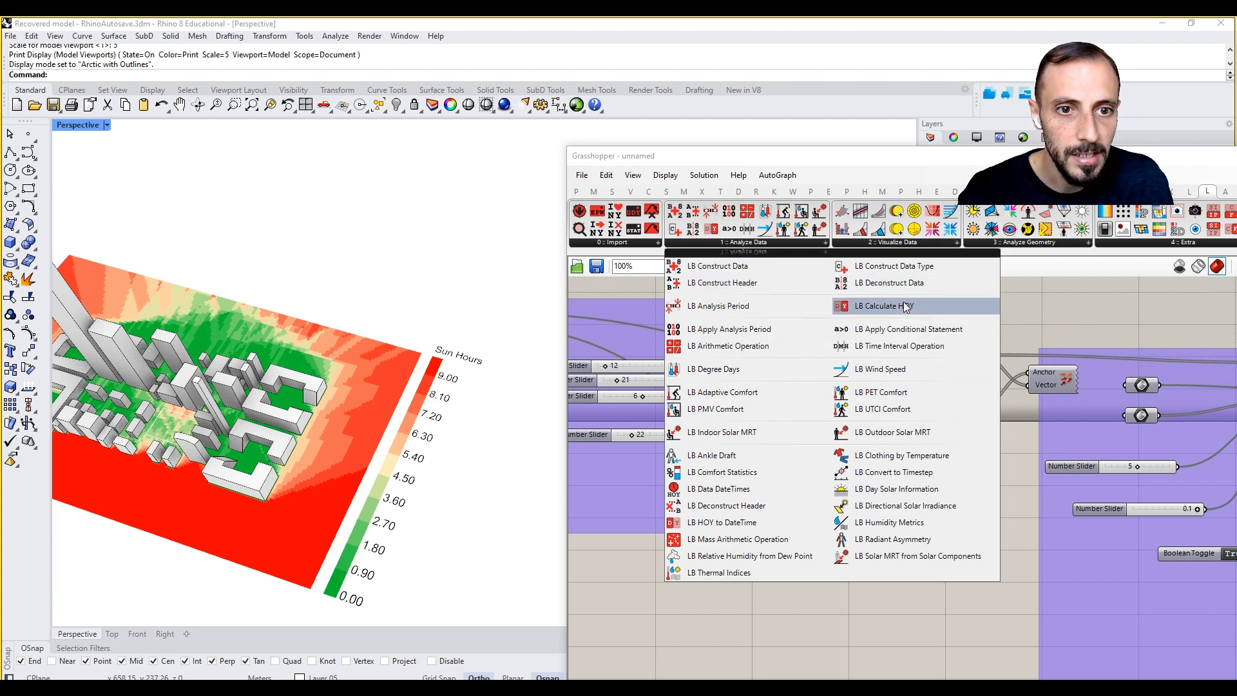
{"action": "left_click_drag", "start_coordinate": [708, 265], "coordinate": [755, 578]}
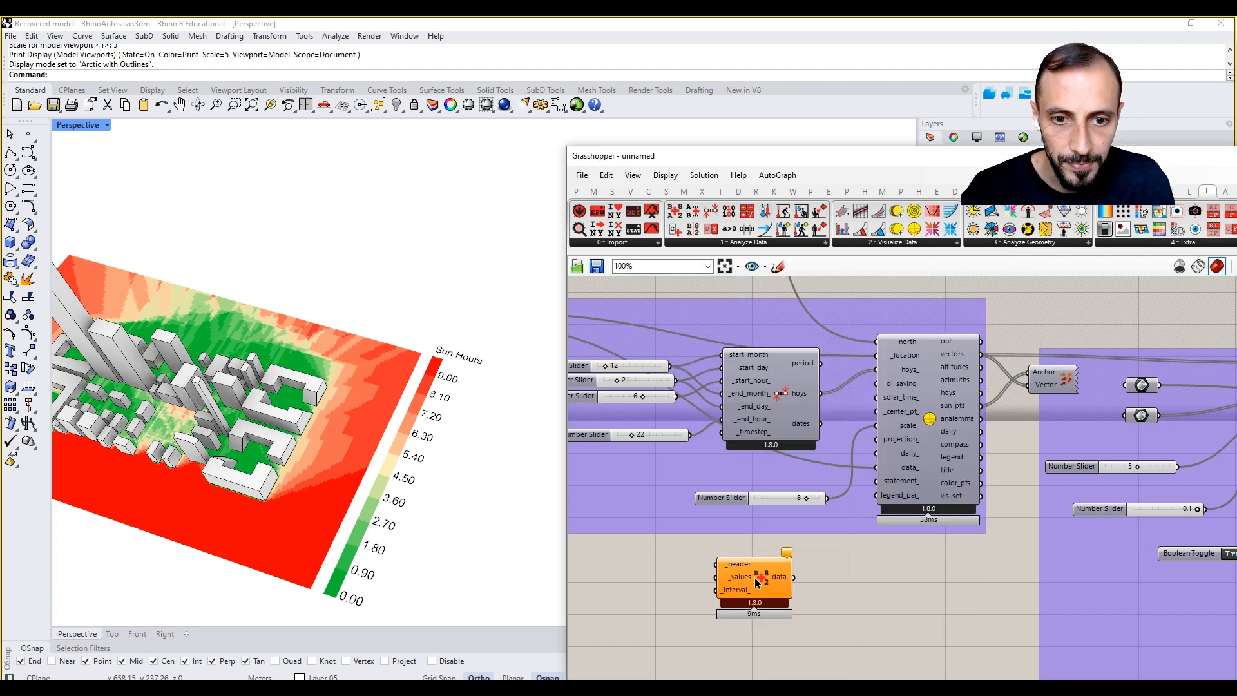
- Replace the LB Construct Data component with an LB HOY to DateTime component fed by the Analysis Period's hoys output
{"action": "left_click", "coordinate": [730, 244]}
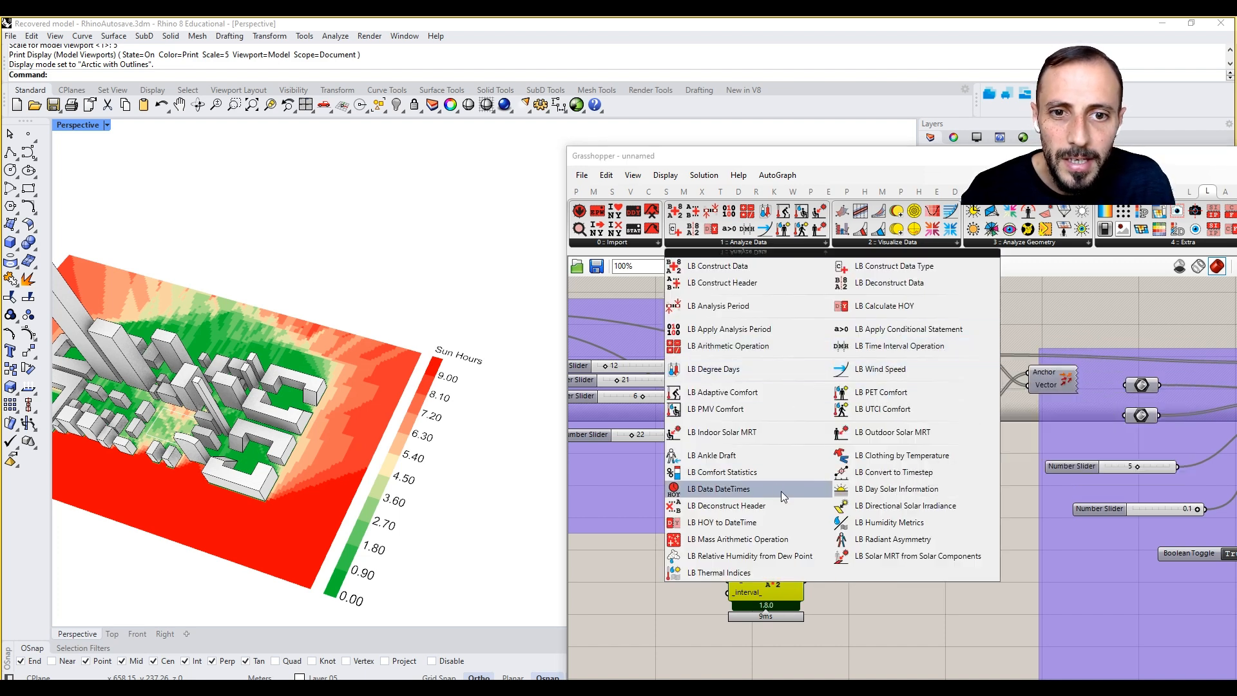
{"action": "left_click", "coordinate": [741, 522]}
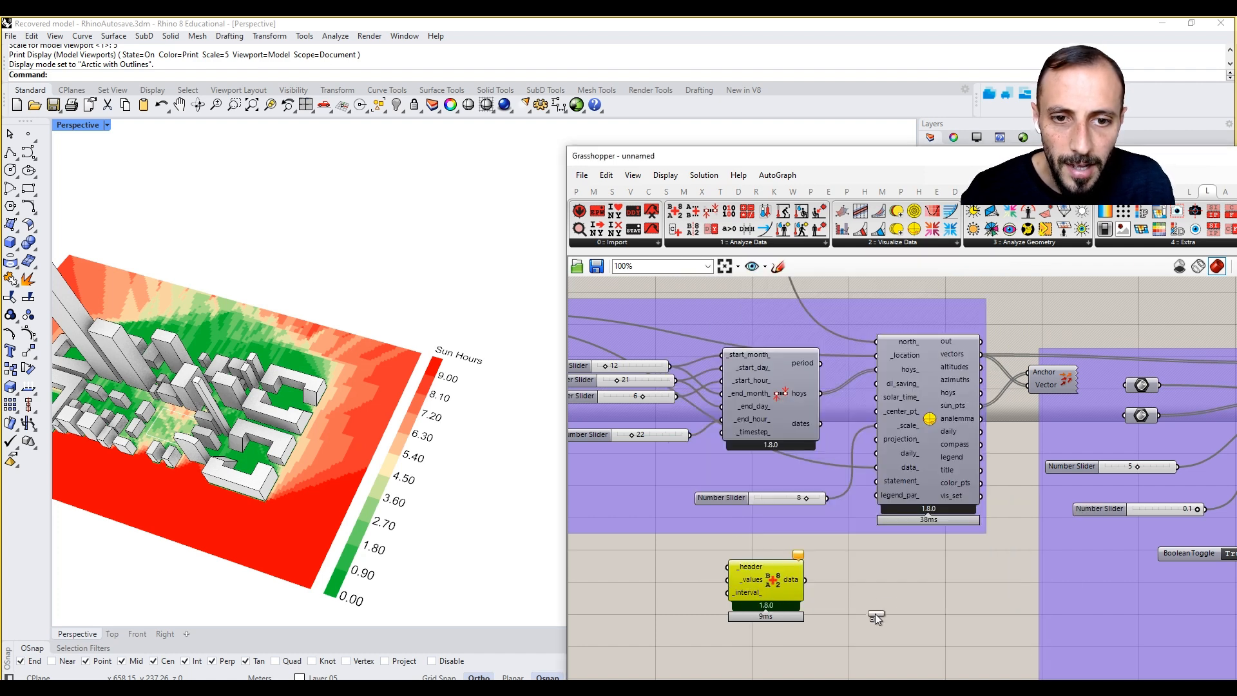
{"action": "left_click", "coordinate": [891, 598]}
{"action": "left_click_drag", "start_coordinate": [840, 601], "coordinate": [856, 593]}
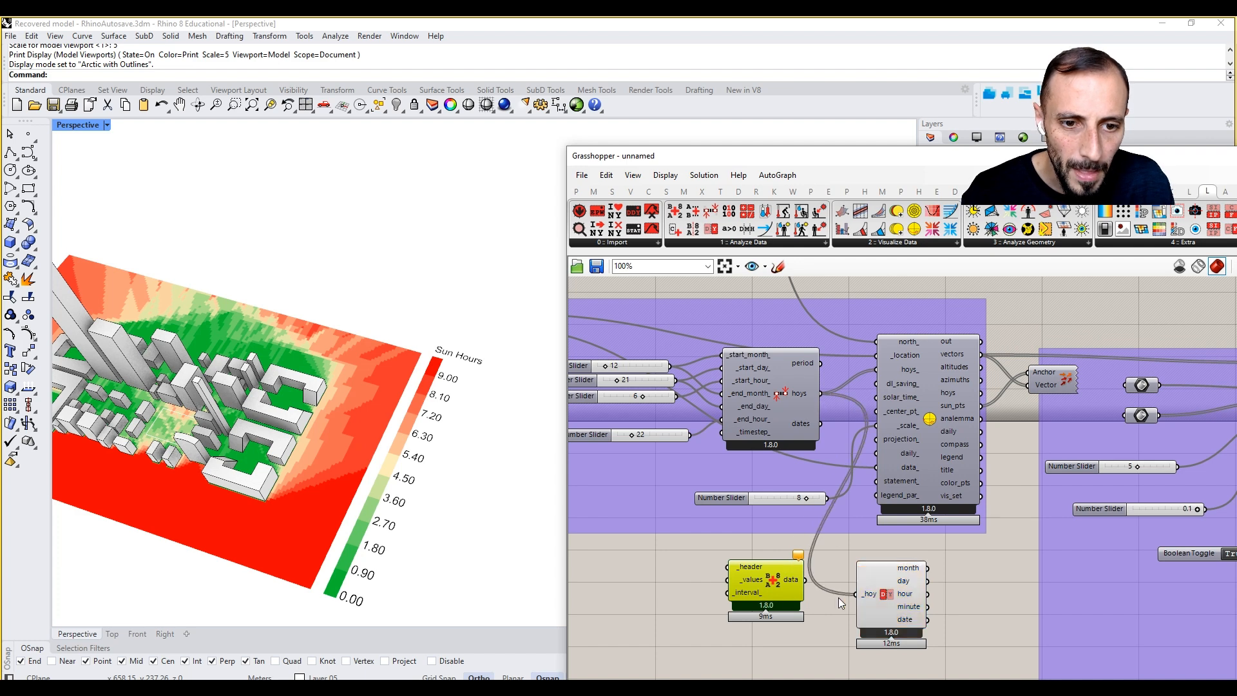
{"action": "key", "text": "Delete"}
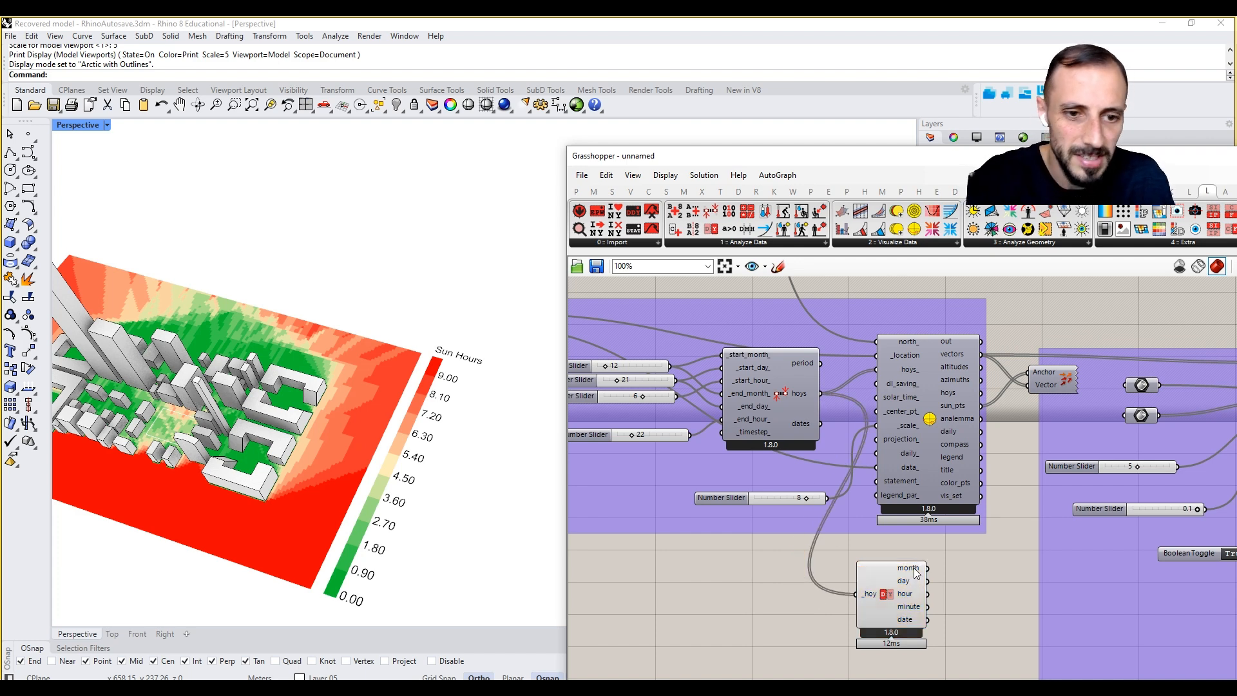
- Inspect the outputs of LB HOY to DateTime and the values of the Analysis Period's dates output
{"action": "mouse_move", "coordinate": [915, 572]}
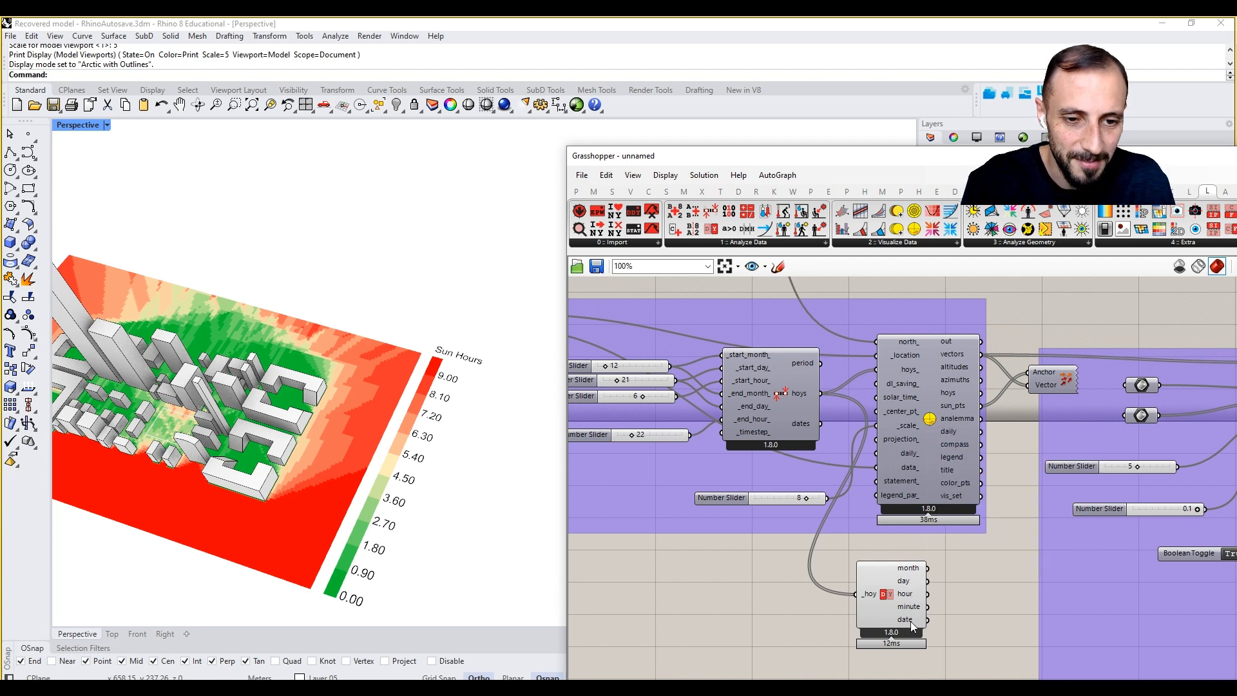
{"action": "mouse_move", "coordinate": [912, 625]}
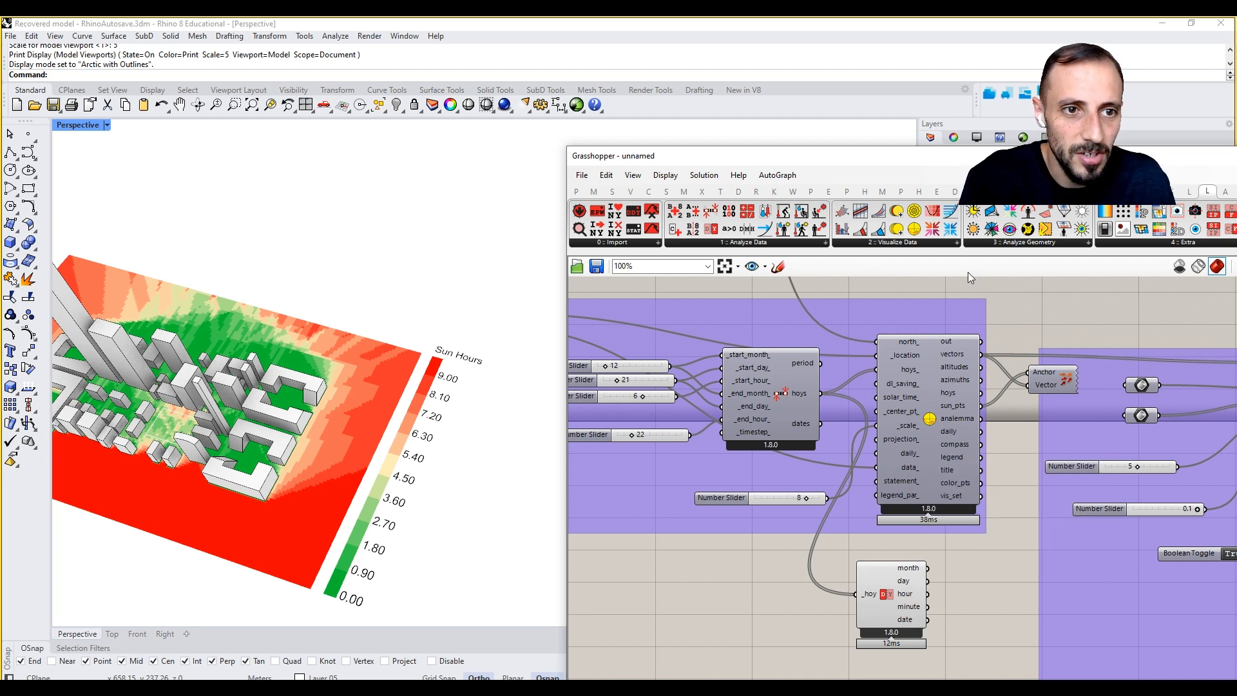
{"action": "left_click", "coordinate": [776, 243]}
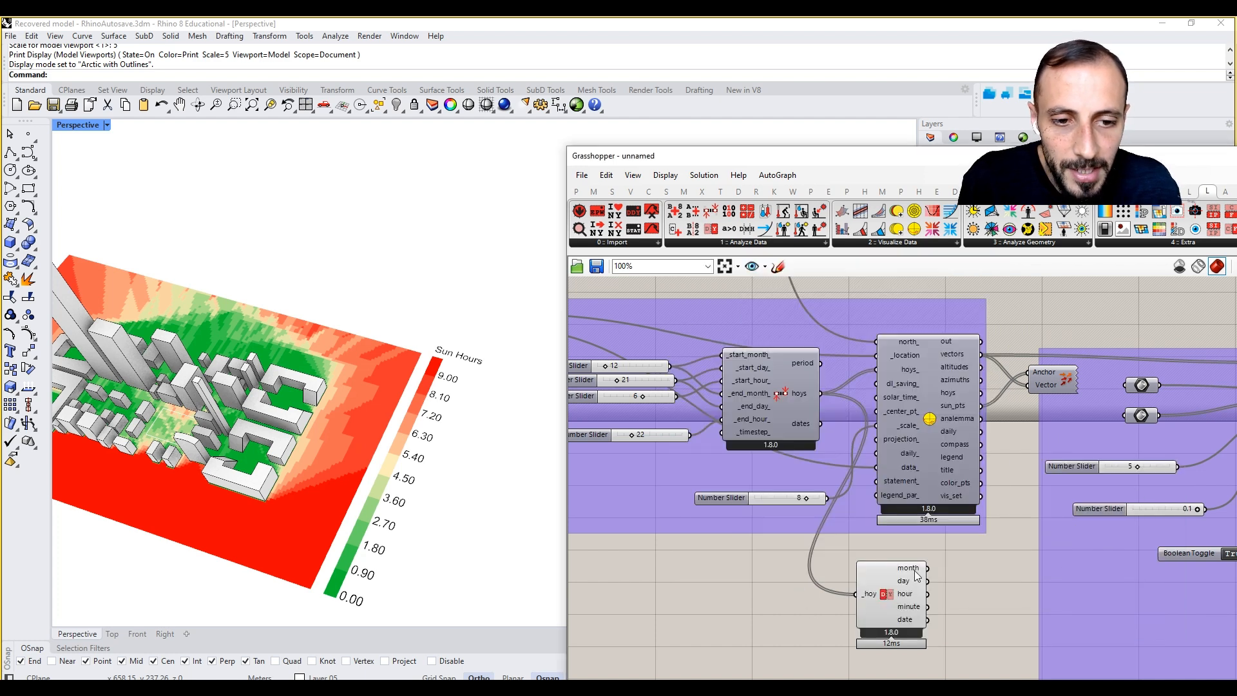
{"action": "mouse_move", "coordinate": [907, 621]}
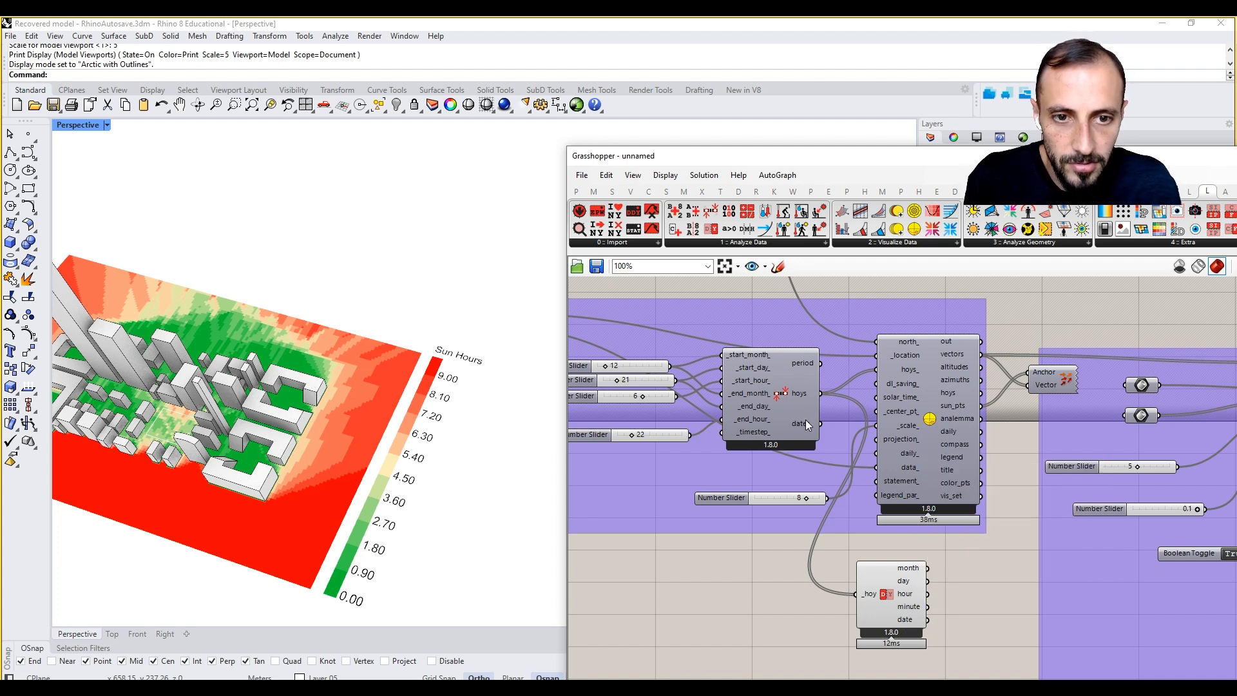
{"action": "mouse_move", "coordinate": [807, 423]}
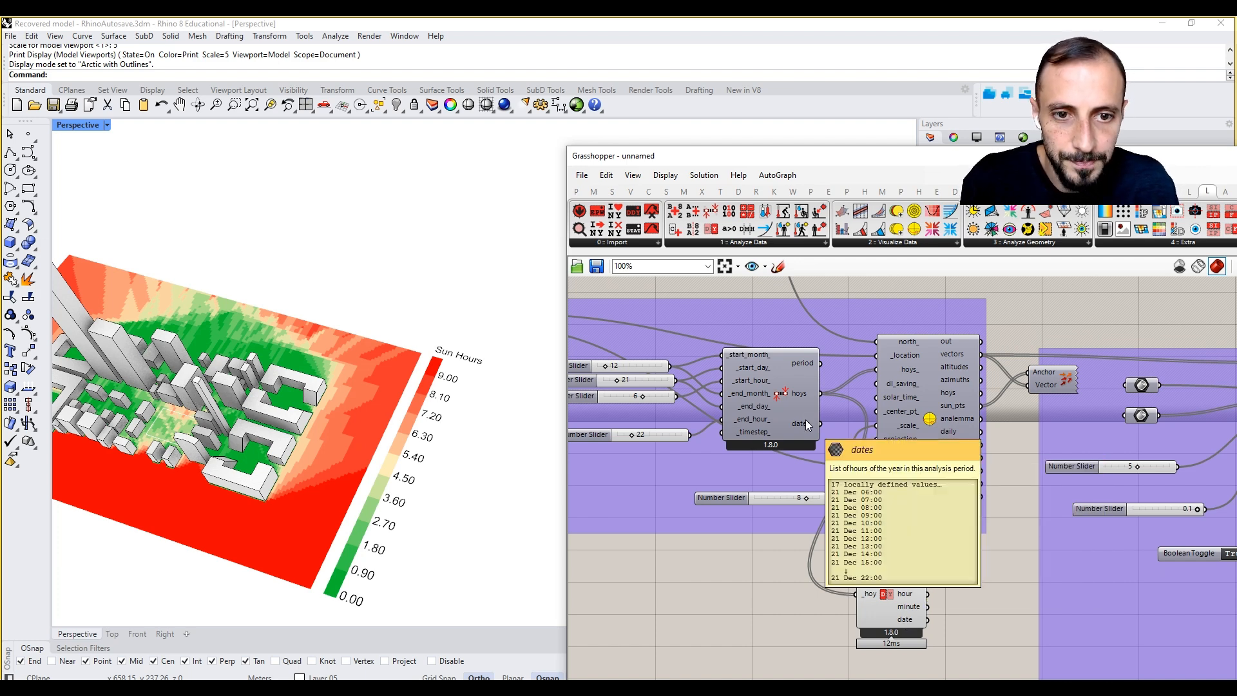
- Try feeding the Analysis Period's dates into an LB Deconstruct Data component, and delete that component
{"action": "left_click", "coordinate": [768, 244]}
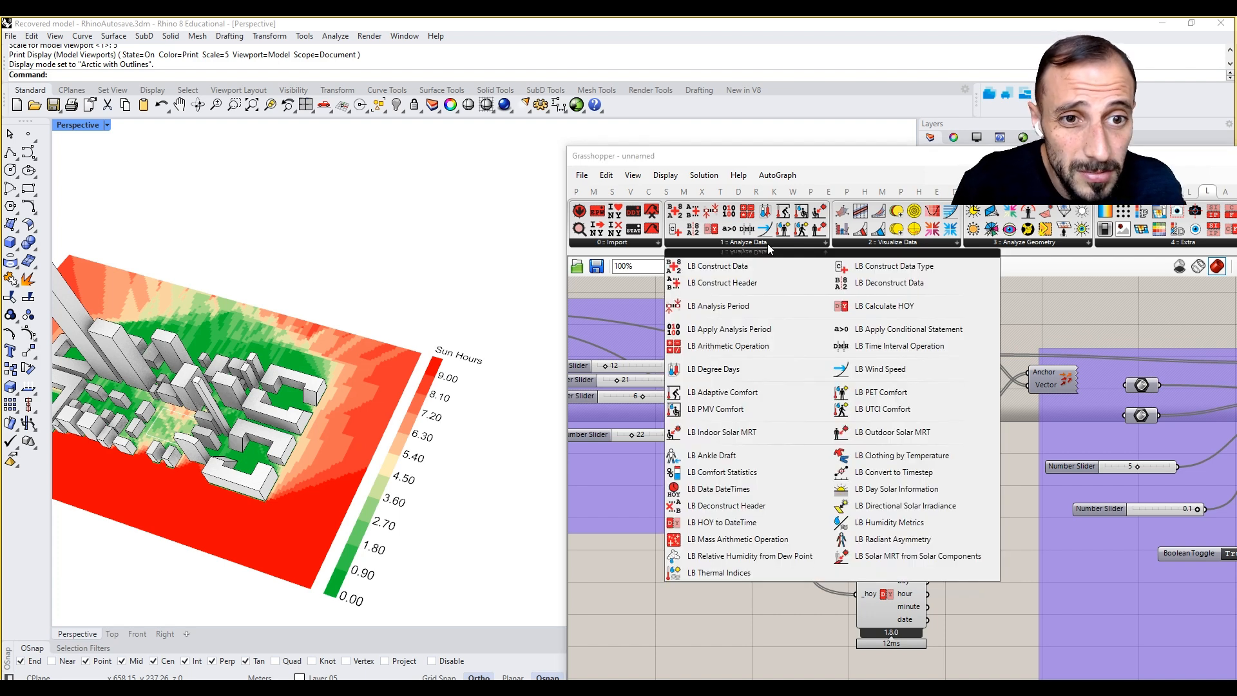
{"action": "left_click_drag", "start_coordinate": [856, 285], "coordinate": [977, 611]}
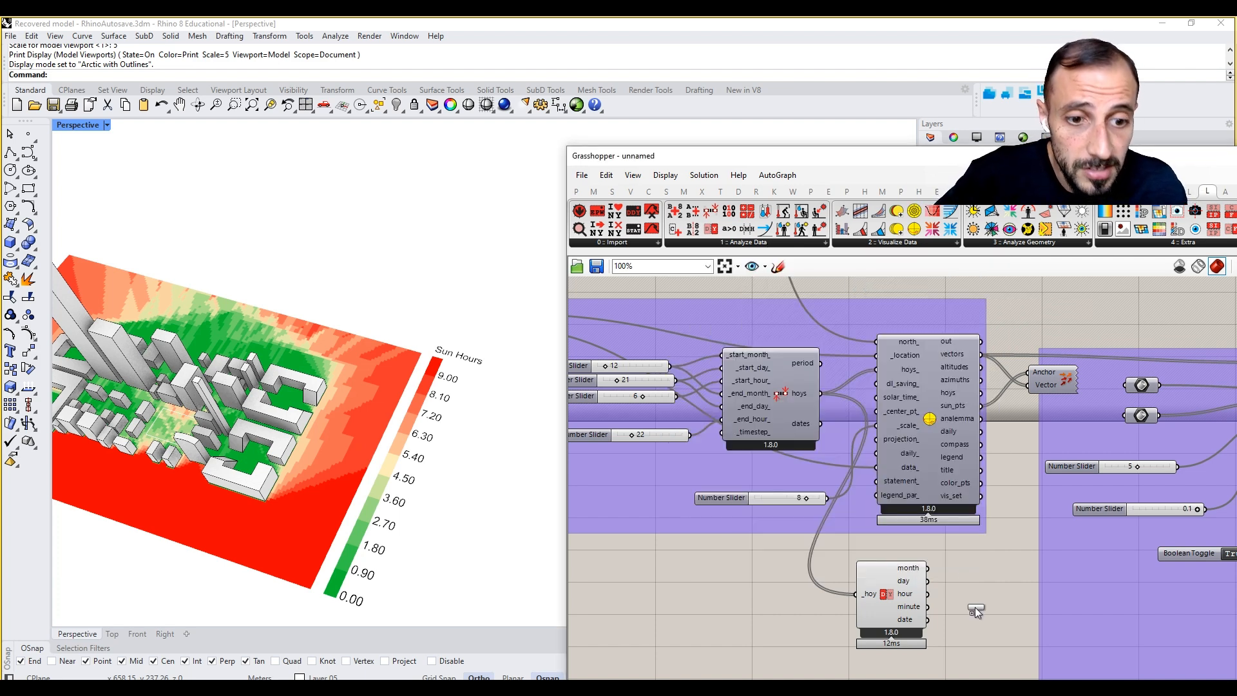
{"action": "left_click_drag", "start_coordinate": [901, 587], "coordinate": [866, 599]}
{"action": "left_click_drag", "start_coordinate": [821, 423], "coordinate": [929, 569]}
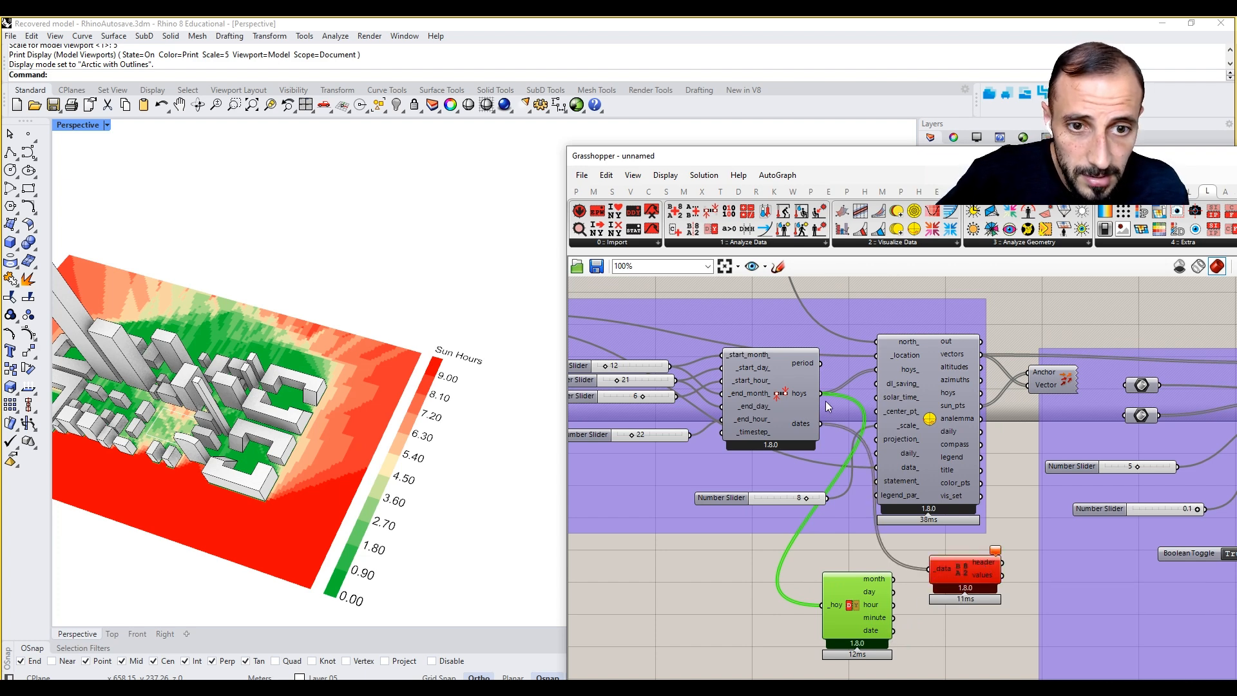
{"action": "left_click", "coordinate": [968, 578]}
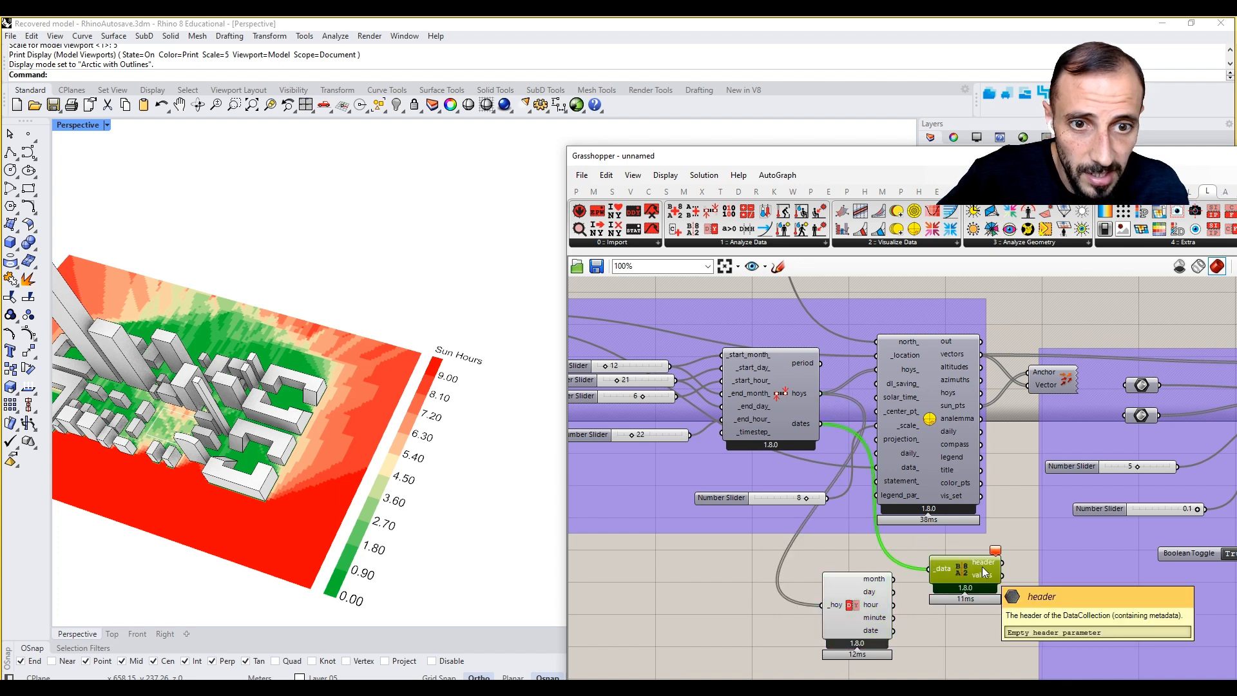
{"action": "key", "text": "Delete"}
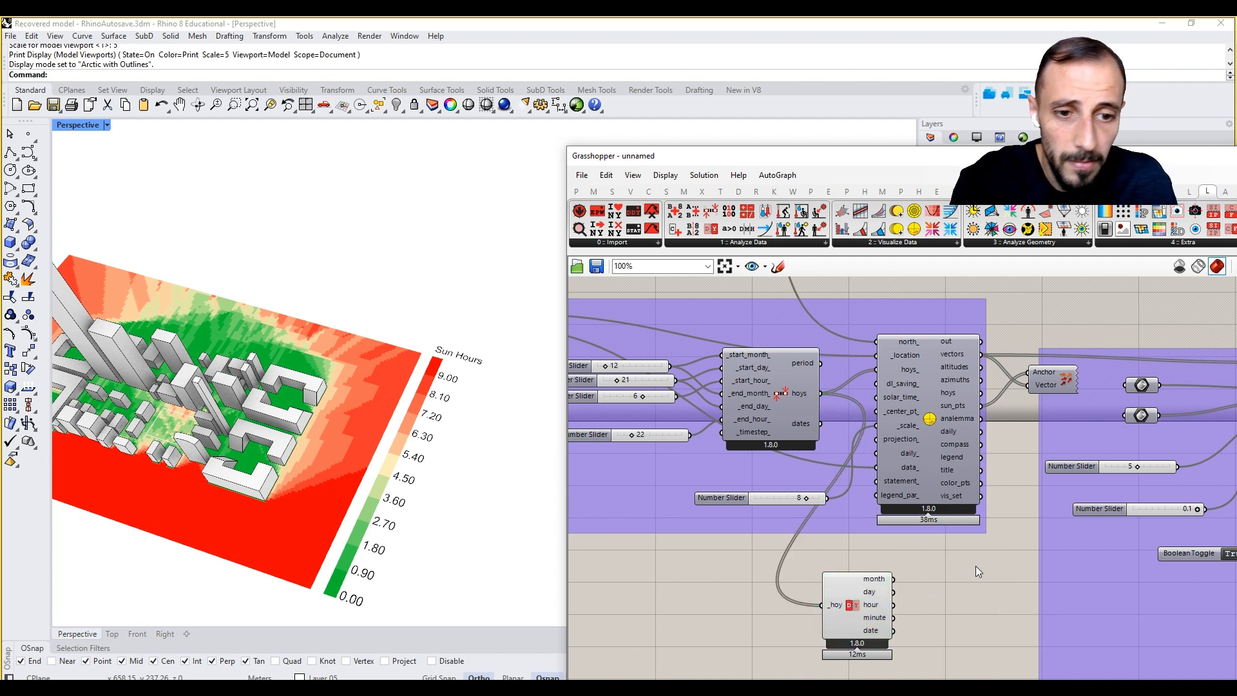
{"action": "left_click", "coordinate": [761, 244]}
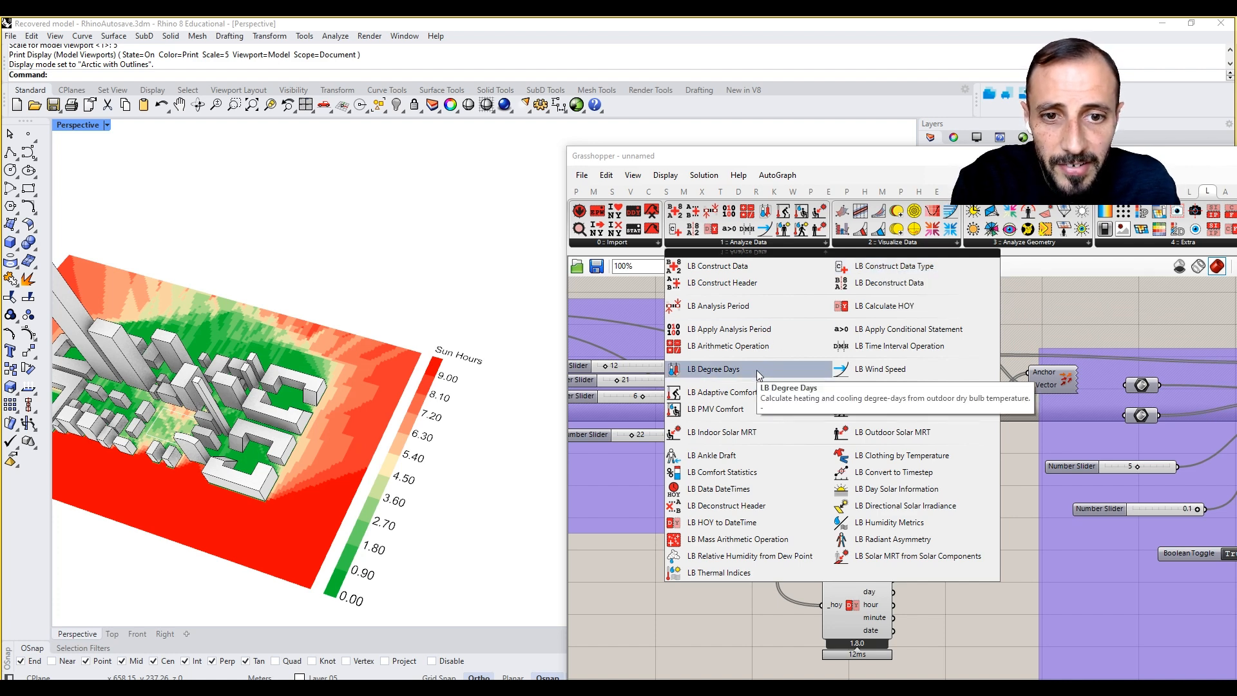
{"action": "left_click", "coordinate": [940, 598]}
{"action": "double_click", "coordinate": [939, 598]}
{"action": "left_click", "coordinate": [898, 617]}
{"action": "right_click_drag", "start_coordinate": [893, 611], "coordinate": [854, 576]}
{"action": "scroll", "coordinate": [855, 609], "scroll_direction": "up", "scroll_amount": 2}
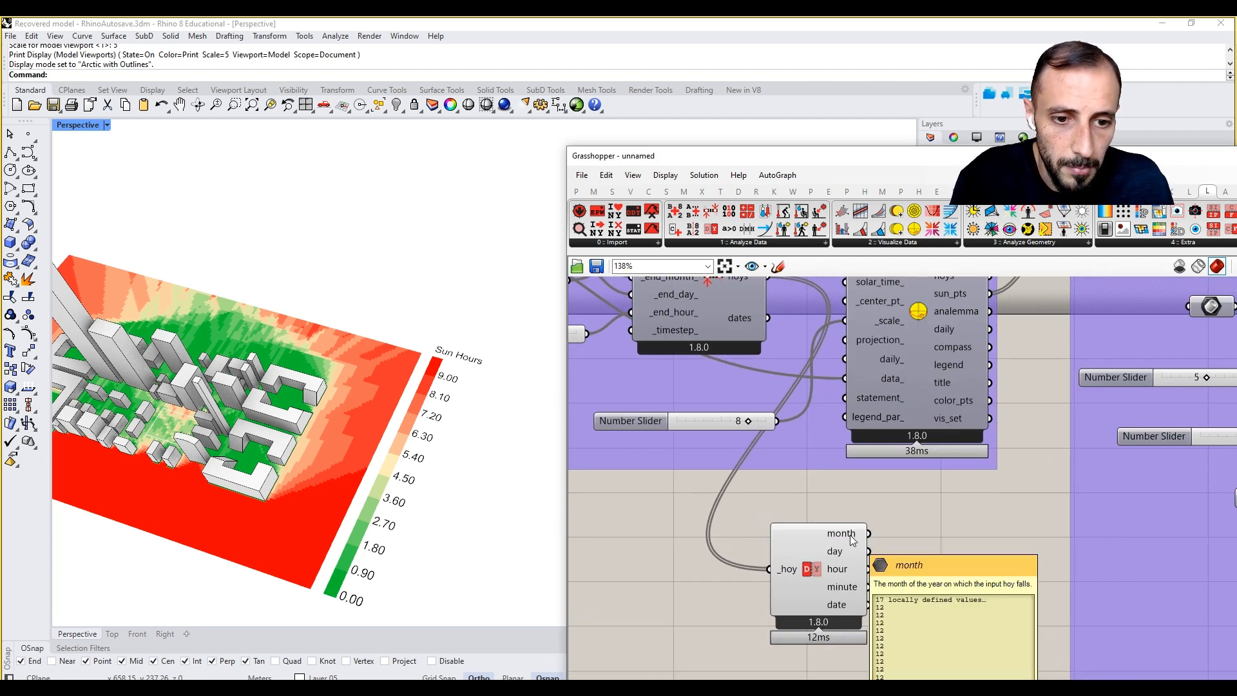
- Move the LB HOY to DateTime component across the canvas to just below the Legend Parameters component
{"action": "scroll", "coordinate": [927, 561], "scroll_direction": "down", "scroll_amount": 10}
{"action": "left_click", "coordinate": [926, 562]}
{"action": "left_click_drag", "start_coordinate": [926, 559], "coordinate": [1038, 564]}
{"action": "right_click_drag", "start_coordinate": [1082, 550], "coordinate": [869, 552]}
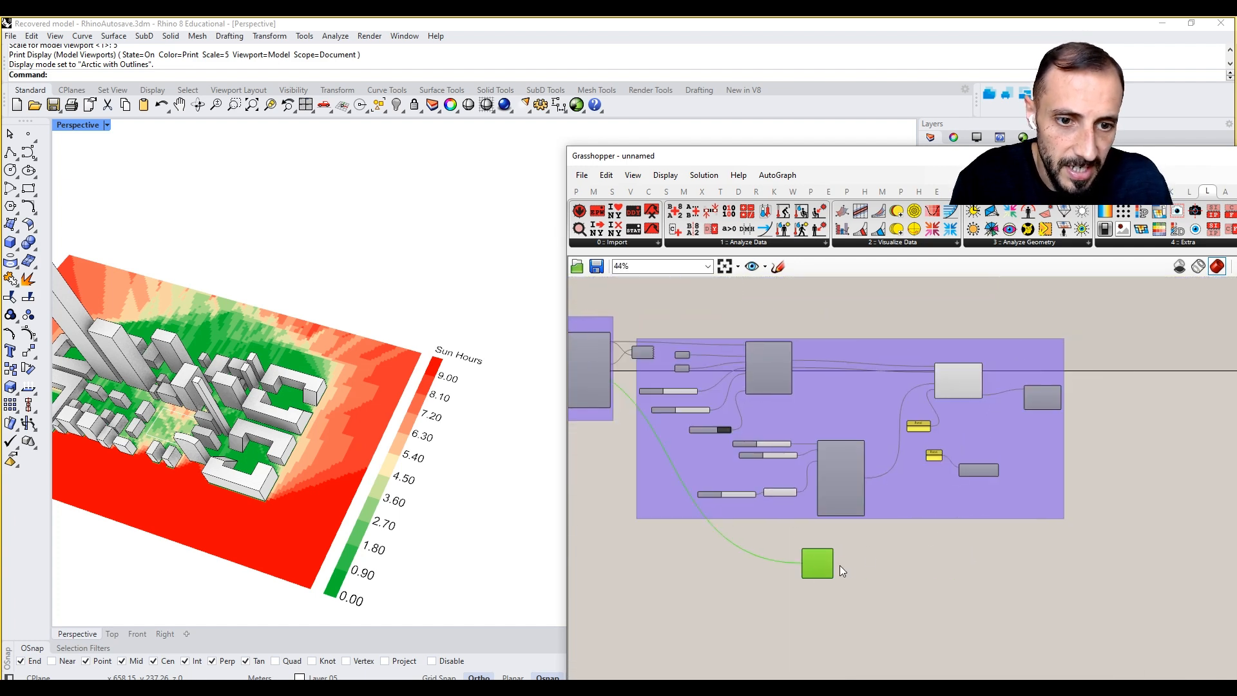
{"action": "scroll", "coordinate": [845, 569], "scroll_direction": "up", "scroll_amount": 3}
{"action": "left_click_drag", "start_coordinate": [845, 570], "coordinate": [863, 570]}
{"action": "double_click", "coordinate": [958, 554]}
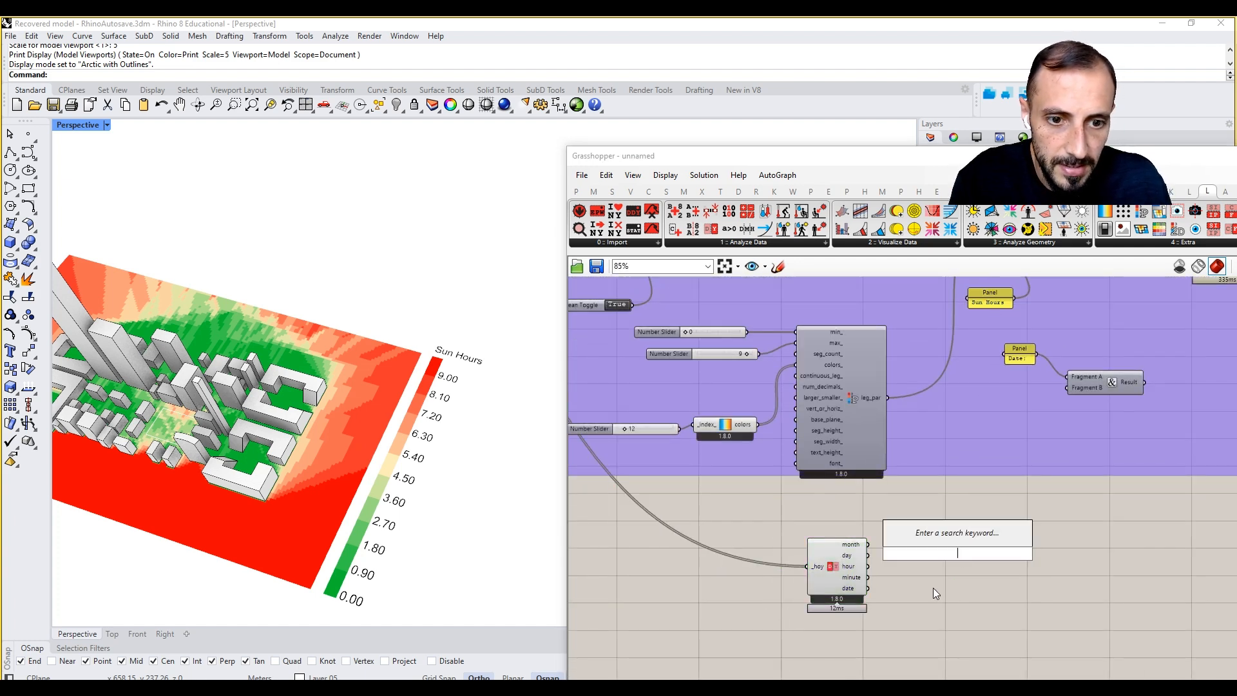
{"action": "key", "text": "Escape"}
- Connect the month output to Fragment B of the Concatenate component and add a third input to it
{"action": "scroll", "coordinate": [876, 548], "scroll_direction": "up", "scroll_amount": 3}
{"action": "left_click_drag", "start_coordinate": [911, 526], "coordinate": [1186, 287]}
{"action": "right_click_drag", "start_coordinate": [1173, 320], "coordinate": [1041, 390]}
{"action": "scroll", "coordinate": [1103, 362], "scroll_direction": "up", "scroll_amount": 5}
{"action": "left_click", "coordinate": [1133, 365]}
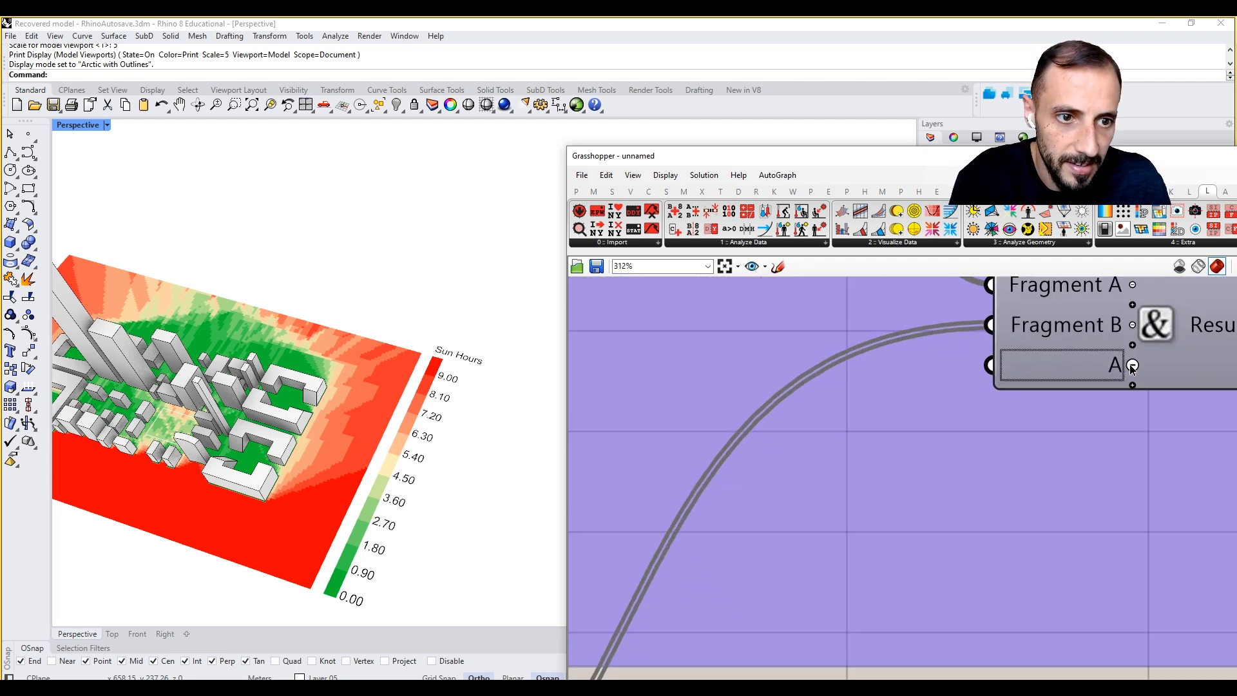
- Add a panel reading "." below the Concatenate component and connect it to the third input, A
{"action": "double_click", "coordinate": [999, 489]}
{"action": "type", "text": "//"}
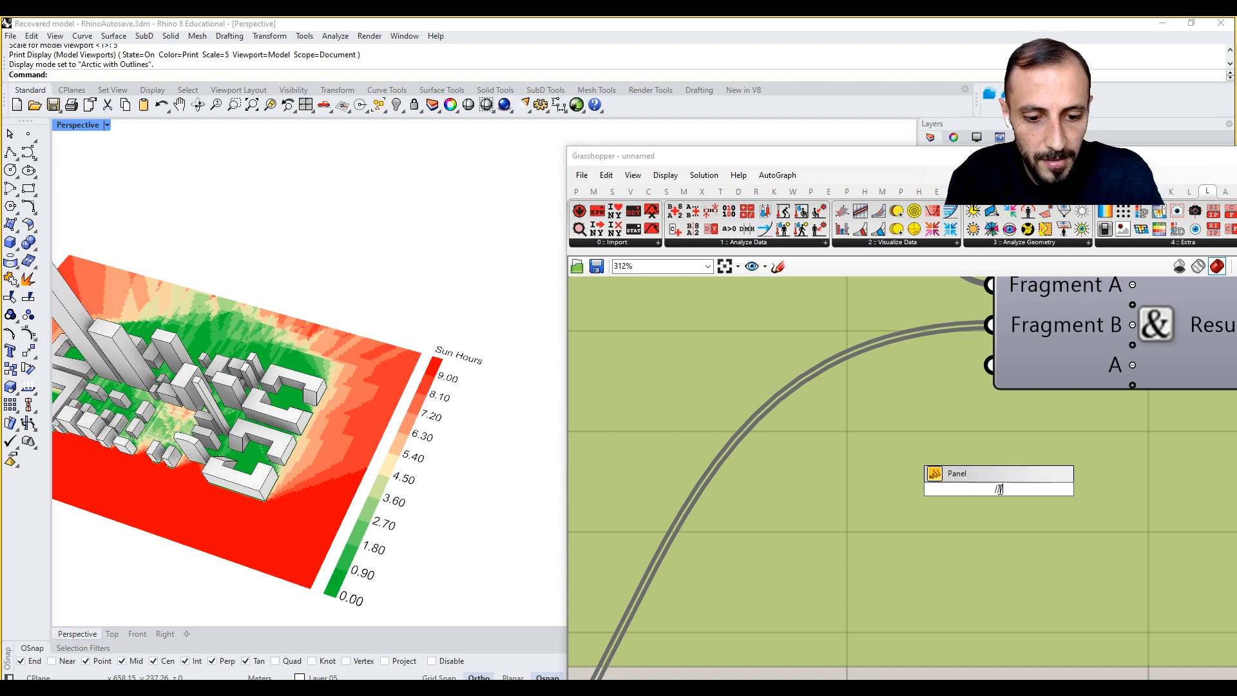
{"action": "key", "text": "Return"}
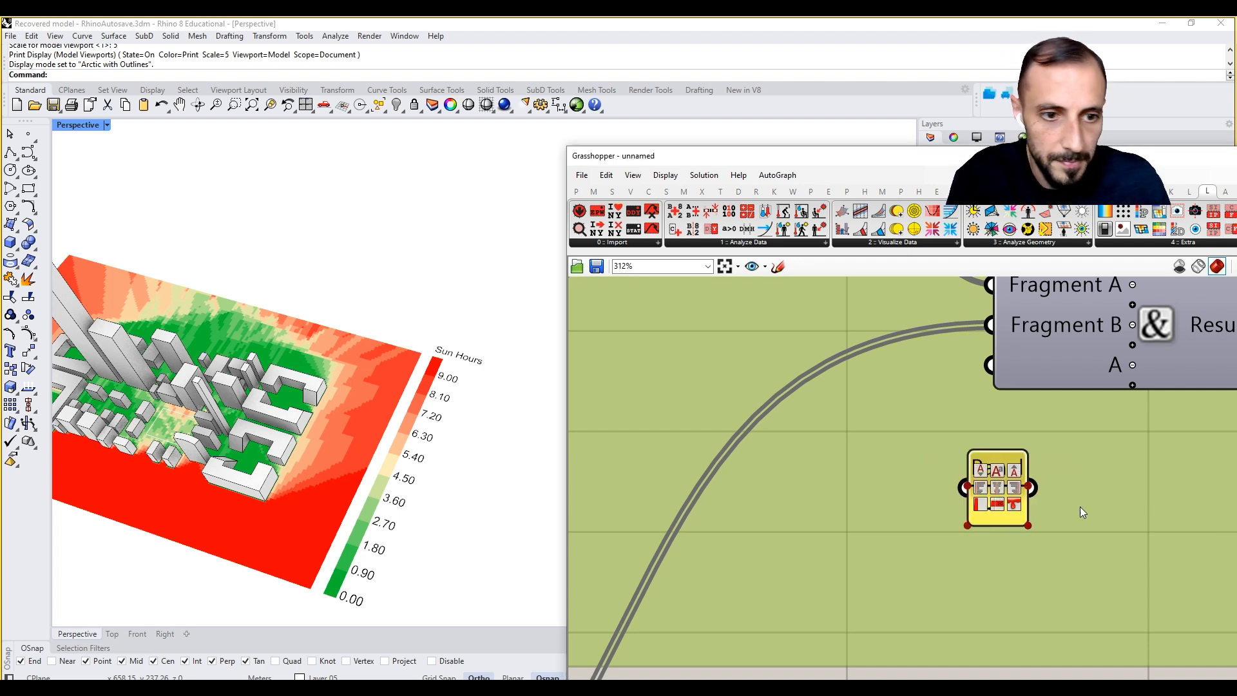
{"action": "left_click_drag", "start_coordinate": [1031, 488], "coordinate": [991, 365]}
- Add a List Item component beside LB HOY to DateTime and feed the month output into its List input
{"action": "scroll", "coordinate": [993, 368], "scroll_direction": "down", "scroll_amount": 5}
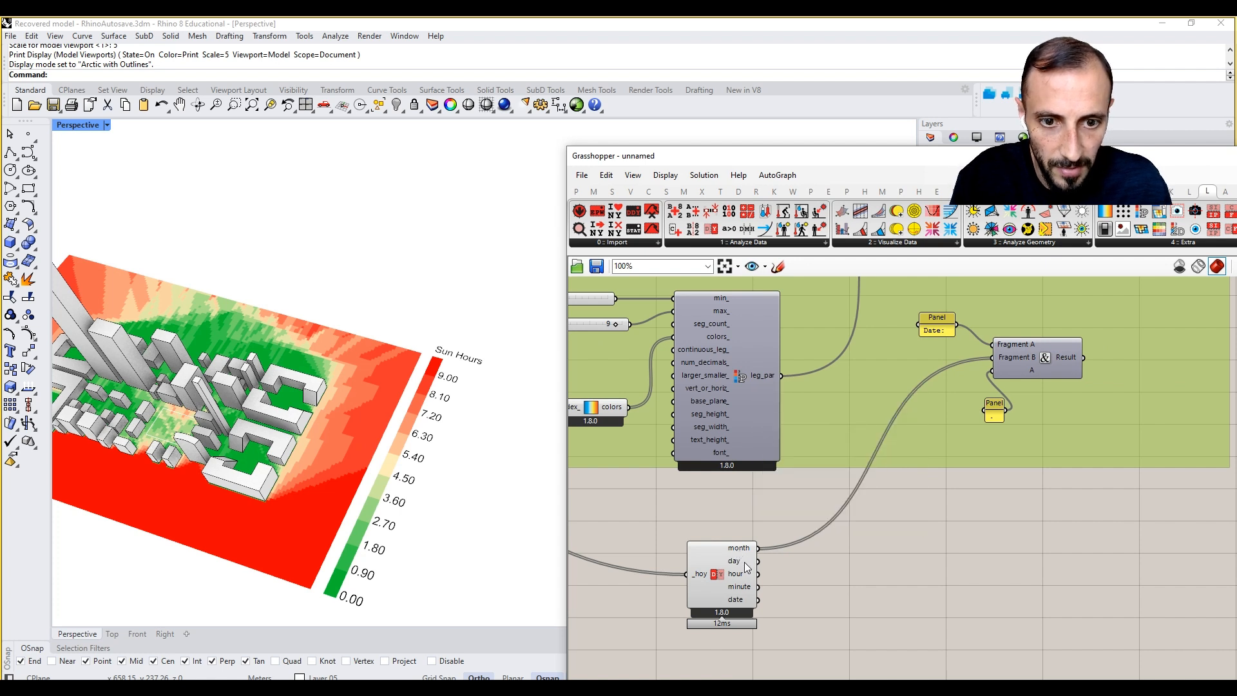
{"action": "mouse_move", "coordinate": [747, 567]}
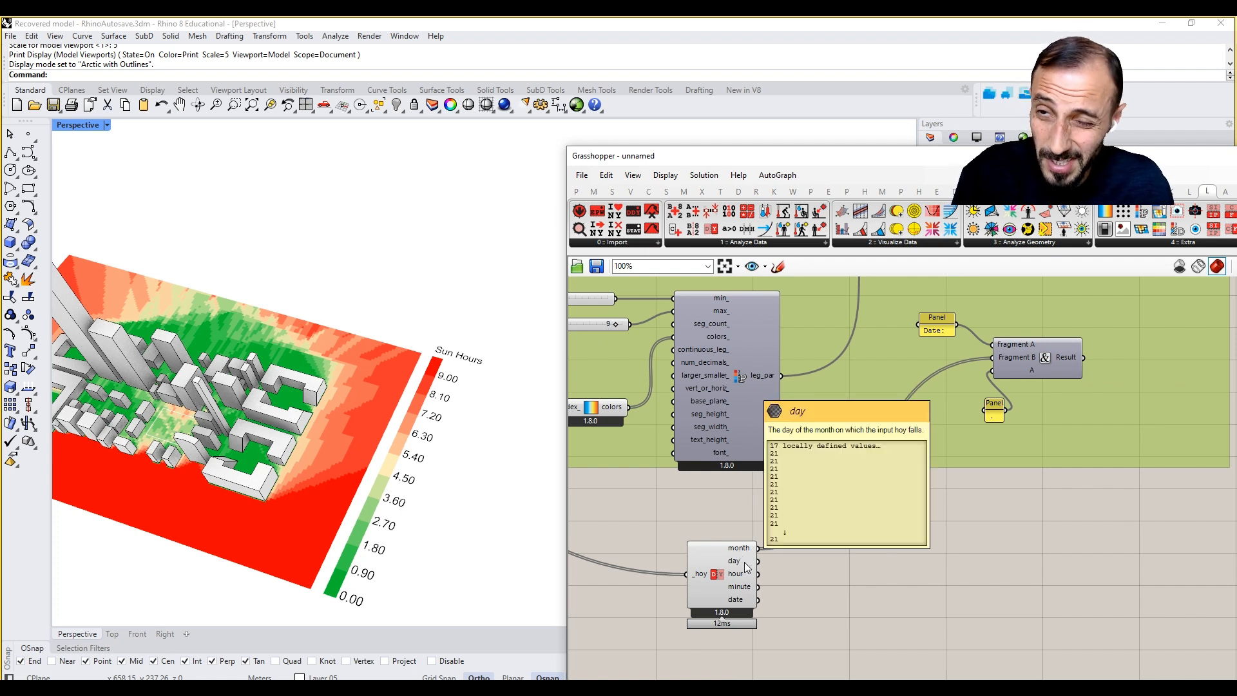
{"action": "double_click", "coordinate": [840, 573]}
{"action": "type", "text": "l"}
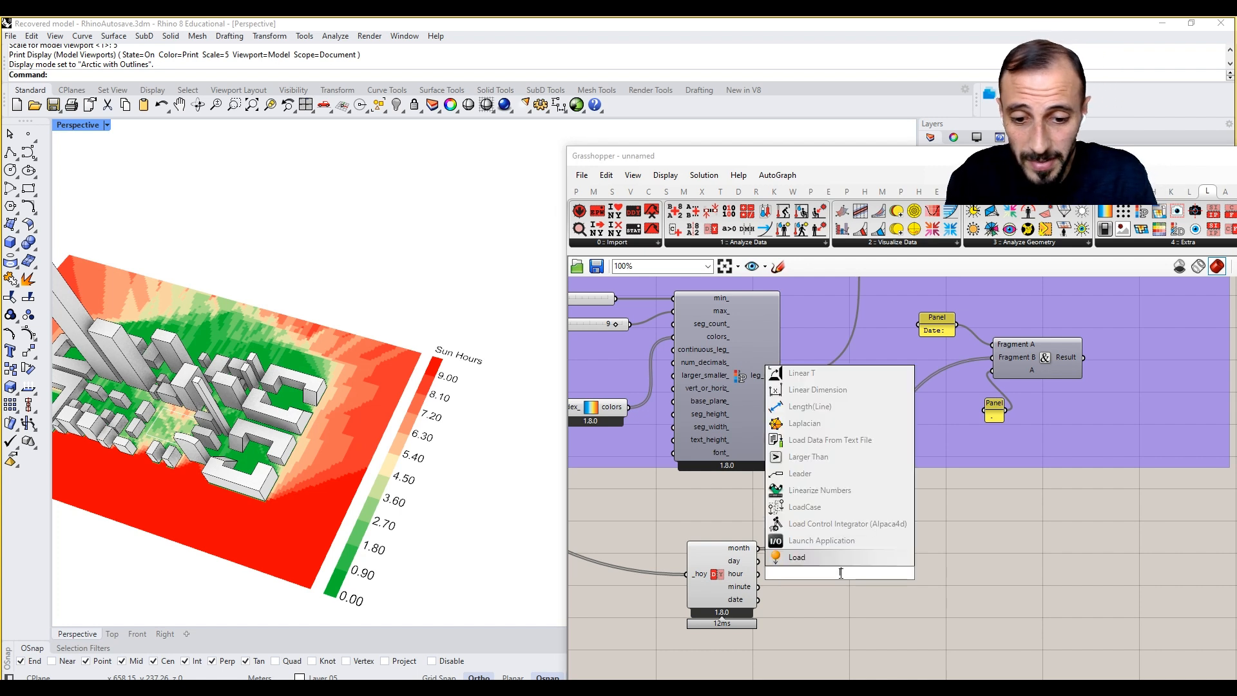
{"action": "type", "text": "ist item"}
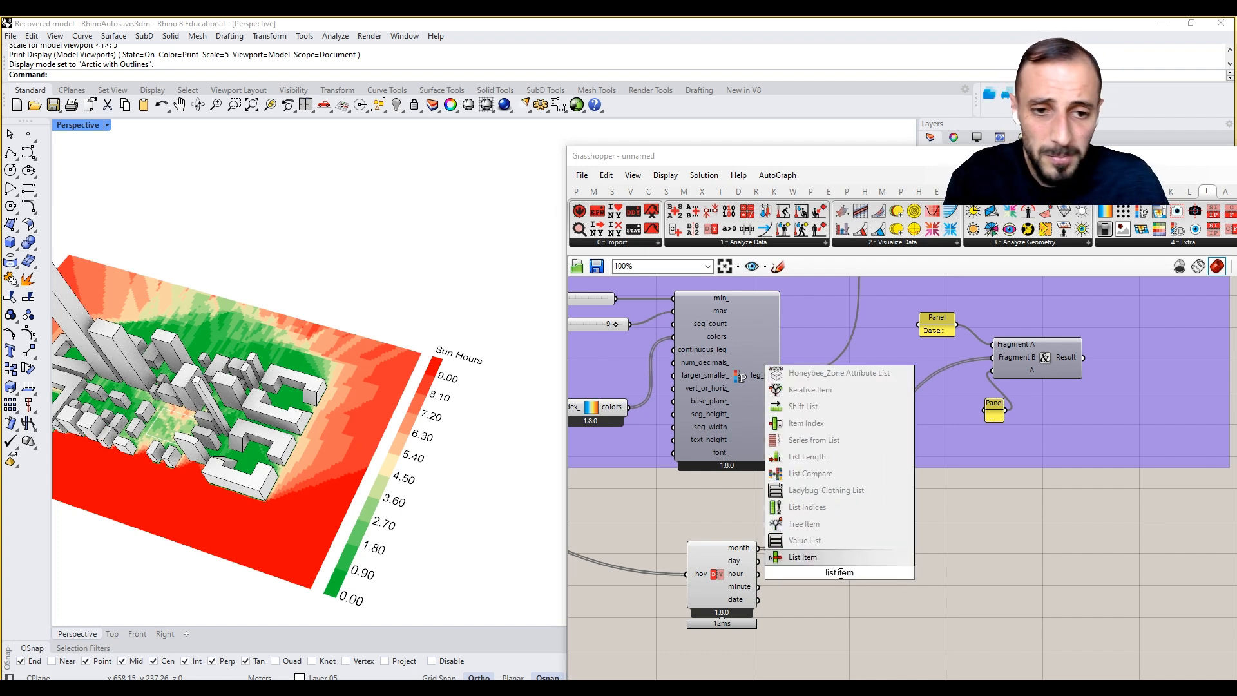
{"action": "left_click", "coordinate": [813, 557]}
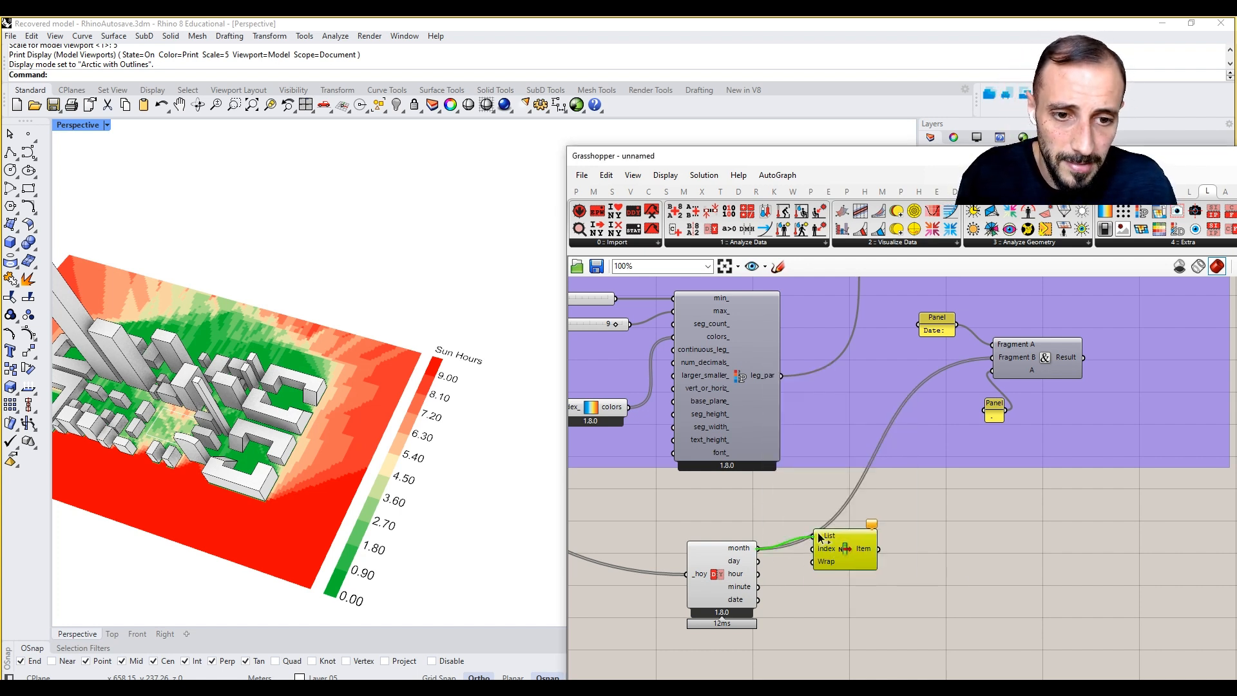
- Duplicate the List Item for the day output and connect the month List Item's result to Fragment B
{"action": "left_click_drag", "start_coordinate": [849, 524], "coordinate": [837, 554], "text": "alt"}
{"action": "left_click_drag", "start_coordinate": [759, 561], "coordinate": [816, 546]}
{"action": "left_click_drag", "start_coordinate": [887, 518], "coordinate": [993, 358]}
- Add a fourth input to the Concatenate component and connect the day List Item's result to it
{"action": "scroll", "coordinate": [1034, 380], "scroll_direction": "up", "scroll_amount": 2}
{"action": "scroll", "coordinate": [1034, 377], "scroll_direction": "up", "scroll_amount": 2}
{"action": "left_click", "coordinate": [1034, 380]}
{"action": "scroll", "coordinate": [1024, 393], "scroll_direction": "down", "scroll_amount": 5}
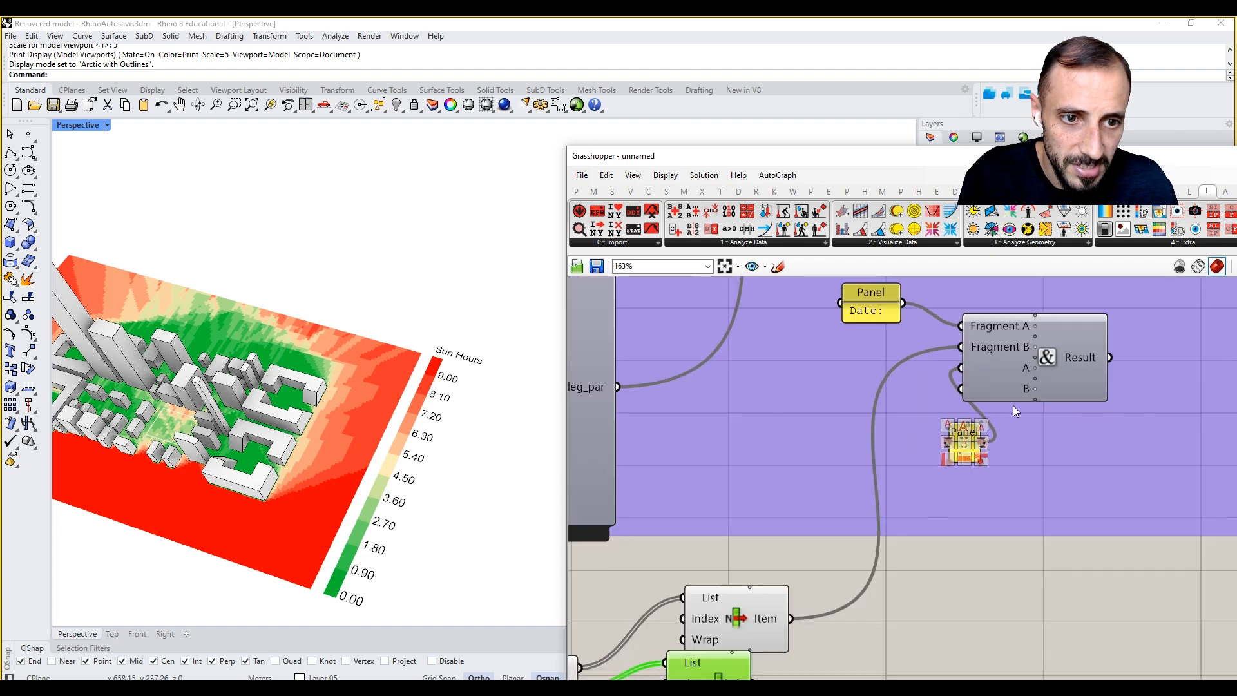
{"action": "left_click_drag", "start_coordinate": [872, 553], "coordinate": [942, 388]}
{"action": "left_click_drag", "start_coordinate": [858, 544], "coordinate": [873, 546]}
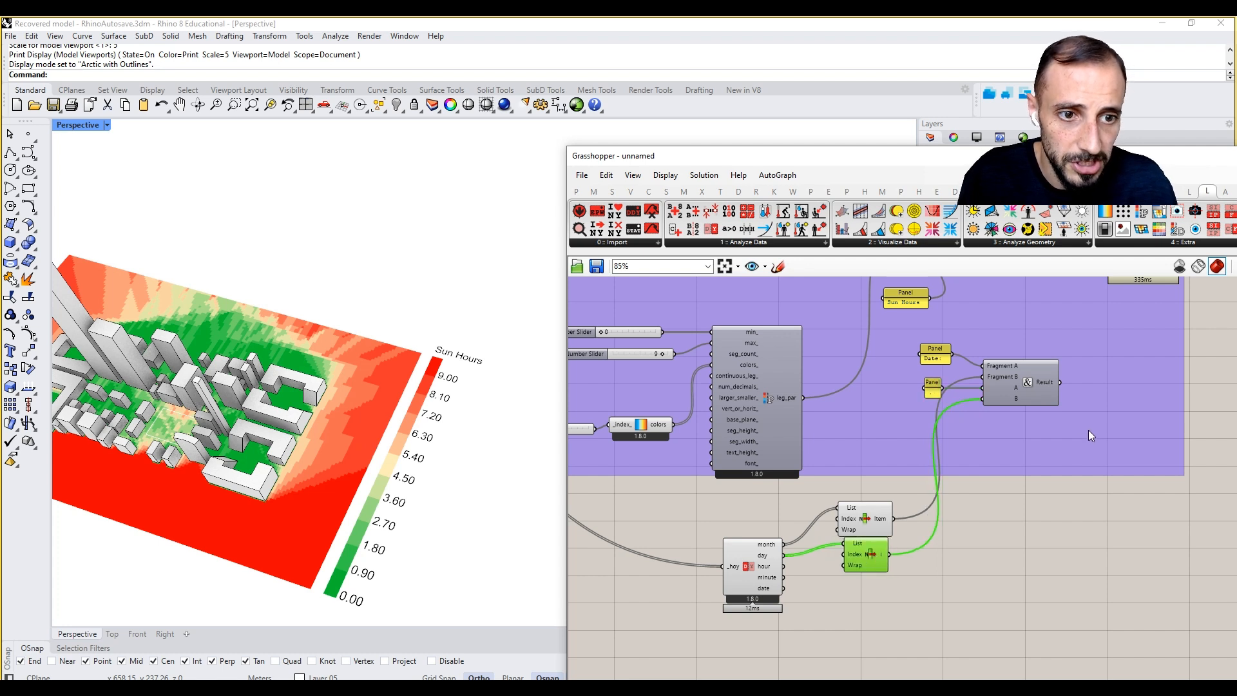
- Reposition the Concatenate component and connect its Result to the global_title_ input of the Spatial Heatmap component
{"action": "right_click_drag", "start_coordinate": [1089, 431], "coordinate": [1051, 483]}
{"action": "left_click_drag", "start_coordinate": [986, 441], "coordinate": [1024, 440]}
{"action": "right_click_drag", "start_coordinate": [1024, 440], "coordinate": [1006, 474]}
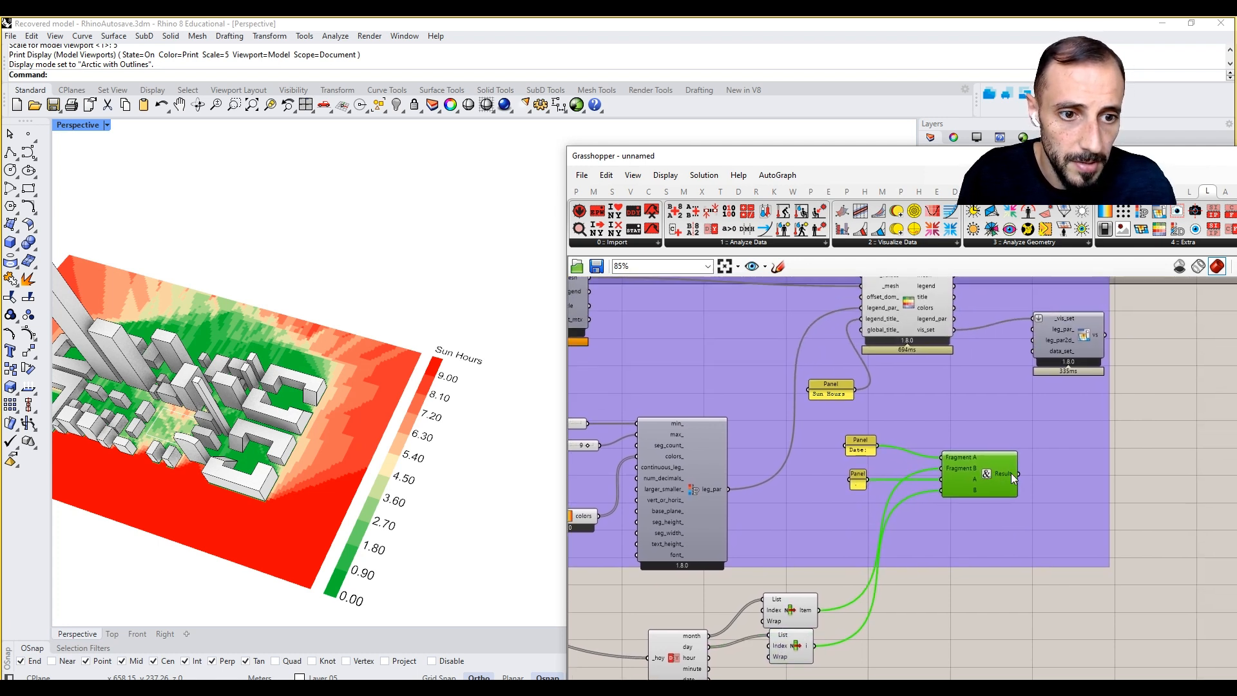
{"action": "left_click_drag", "start_coordinate": [1031, 345], "coordinate": [863, 332]}
- Examine the date title beside the heatmap in the perspective view and the date components feeding it
{"action": "right_click_drag", "start_coordinate": [296, 446], "coordinate": [428, 373], "text": "shift"}
{"action": "scroll", "coordinate": [427, 374], "scroll_direction": "down", "scroll_amount": 3}
{"action": "right_click_drag", "start_coordinate": [323, 427], "coordinate": [299, 436]}
{"action": "scroll", "coordinate": [156, 426], "scroll_direction": "up", "scroll_amount": 2}
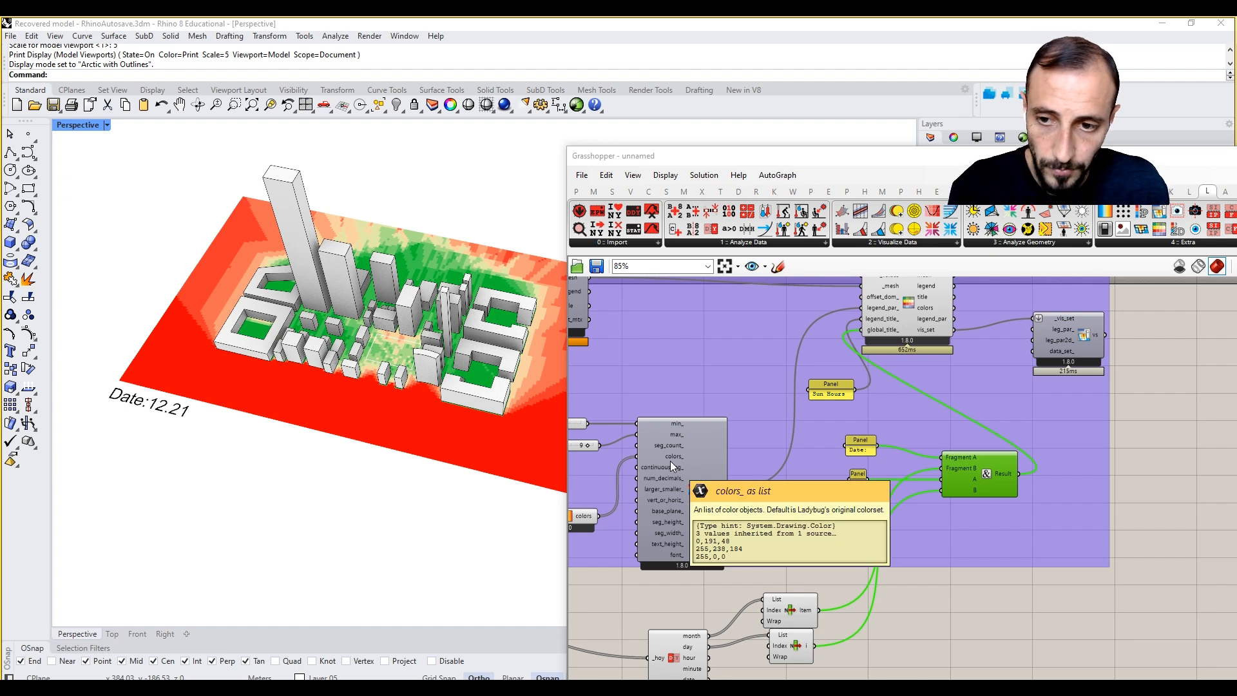
{"action": "scroll", "coordinate": [284, 482], "scroll_direction": "down", "scroll_amount": 4}
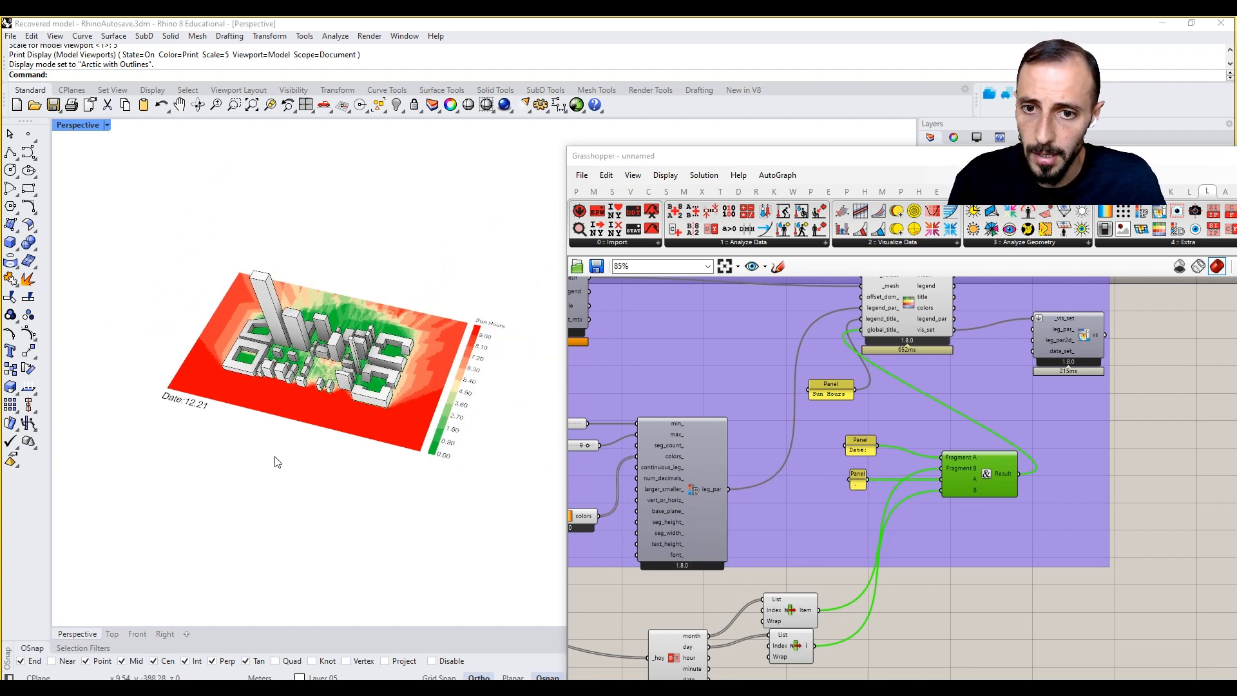
{"action": "right_click_drag", "start_coordinate": [275, 455], "coordinate": [274, 461], "text": "shift"}
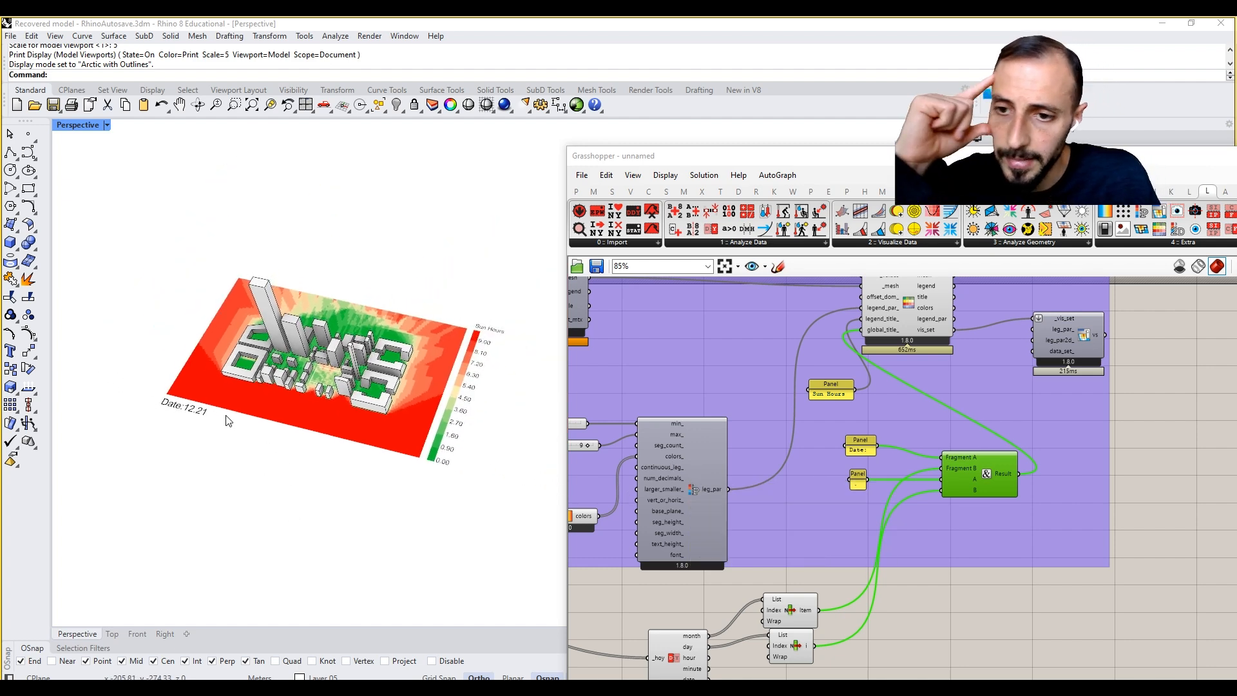
{"action": "right_click_drag", "start_coordinate": [798, 535], "coordinate": [902, 477]}
{"action": "right_click_drag", "start_coordinate": [799, 571], "coordinate": [855, 562]}
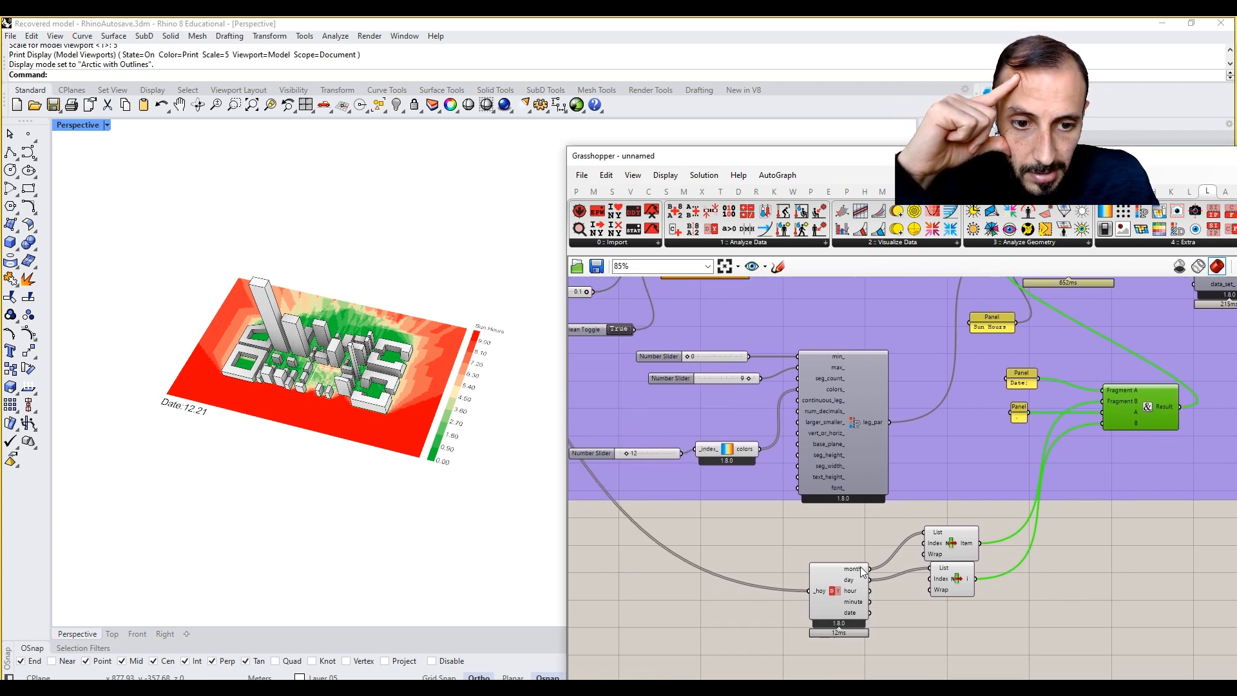
{"action": "left_click", "coordinate": [438, 687]}
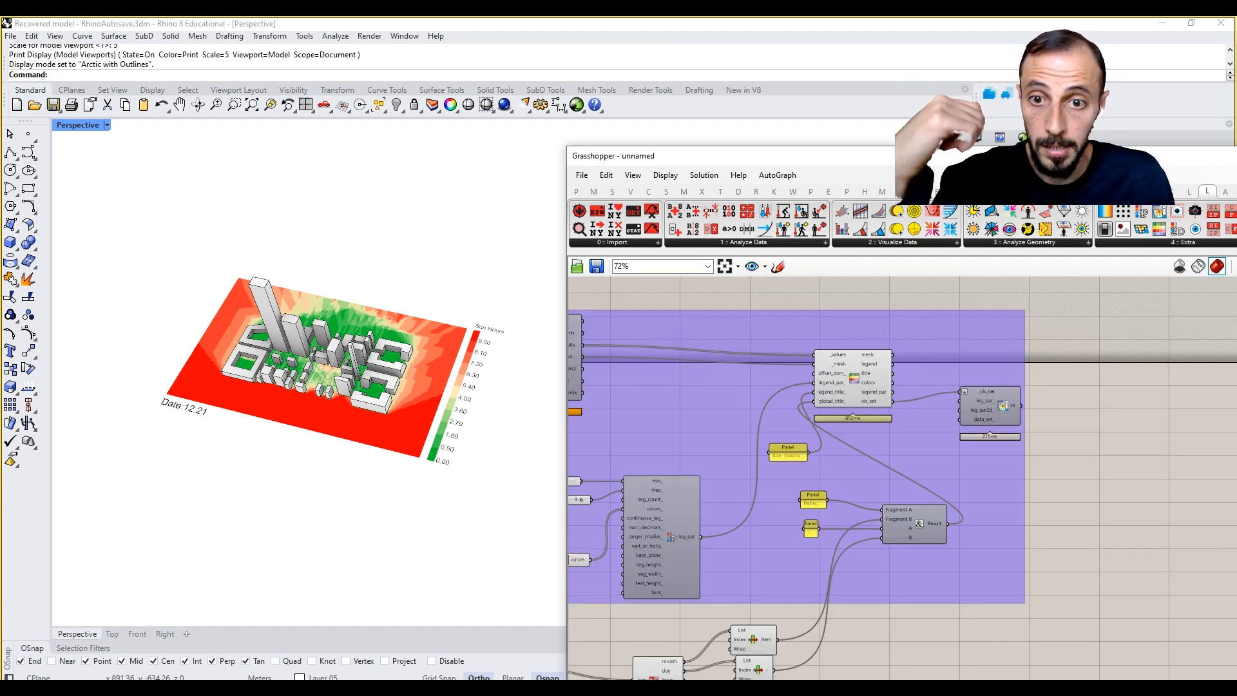
- Group the LB HOY to DateTime component with its two List Item components
{"action": "right_click_drag", "start_coordinate": [848, 456], "coordinate": [923, 428]}
{"action": "right_click_drag", "start_coordinate": [906, 564], "coordinate": [933, 532]}
{"action": "left_click_drag", "start_coordinate": [932, 555], "coordinate": [727, 677]}
{"action": "right_click", "coordinate": [696, 571]}
{"action": "left_click", "coordinate": [733, 582]}
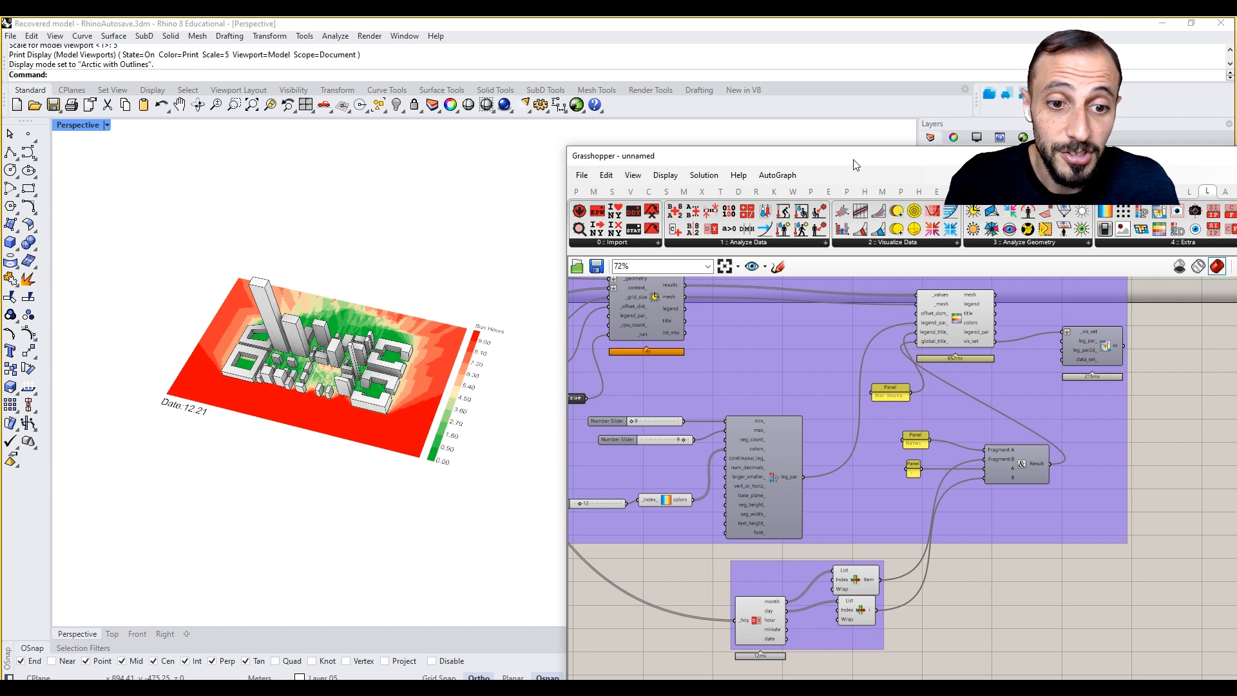
- Move the Grasshopper window aside to review the heatmap with its legend and date title, and bring the window back
{"action": "left_click_drag", "start_coordinate": [855, 164], "coordinate": [851, 391]}
{"action": "right_click_drag", "start_coordinate": [574, 336], "coordinate": [581, 257]}
{"action": "left_click_drag", "start_coordinate": [659, 391], "coordinate": [753, 430]}
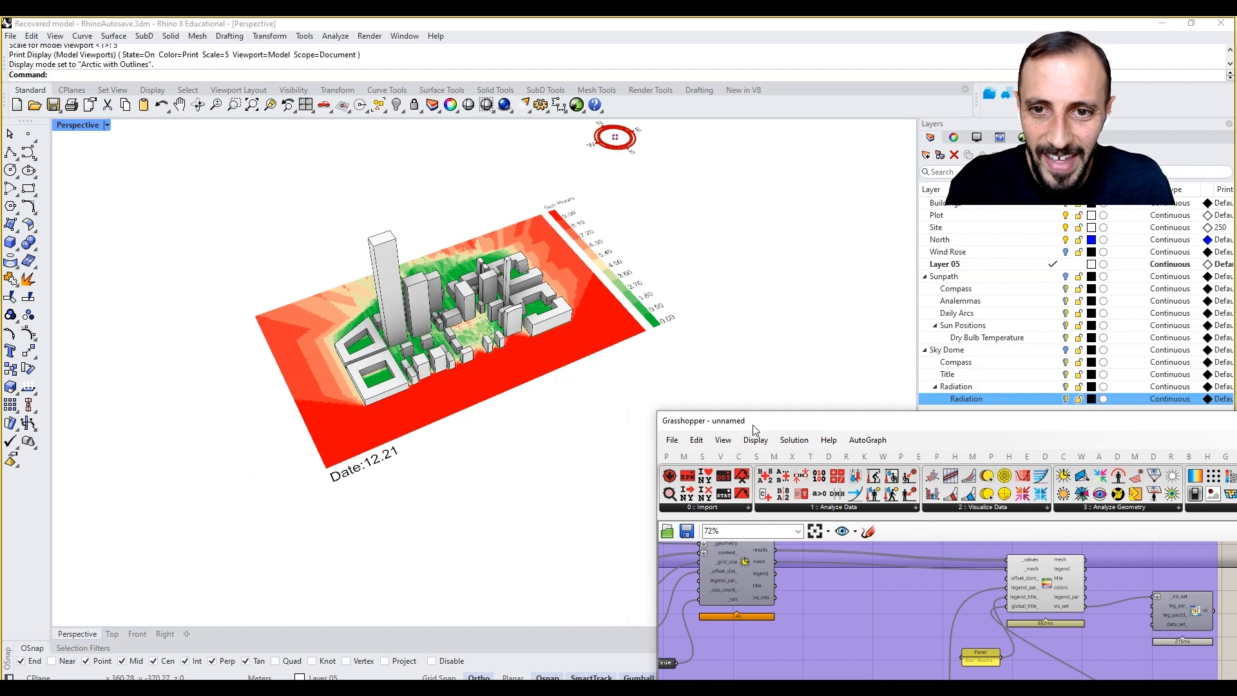
{"action": "scroll", "coordinate": [451, 351], "scroll_direction": "up", "scroll_amount": 3}
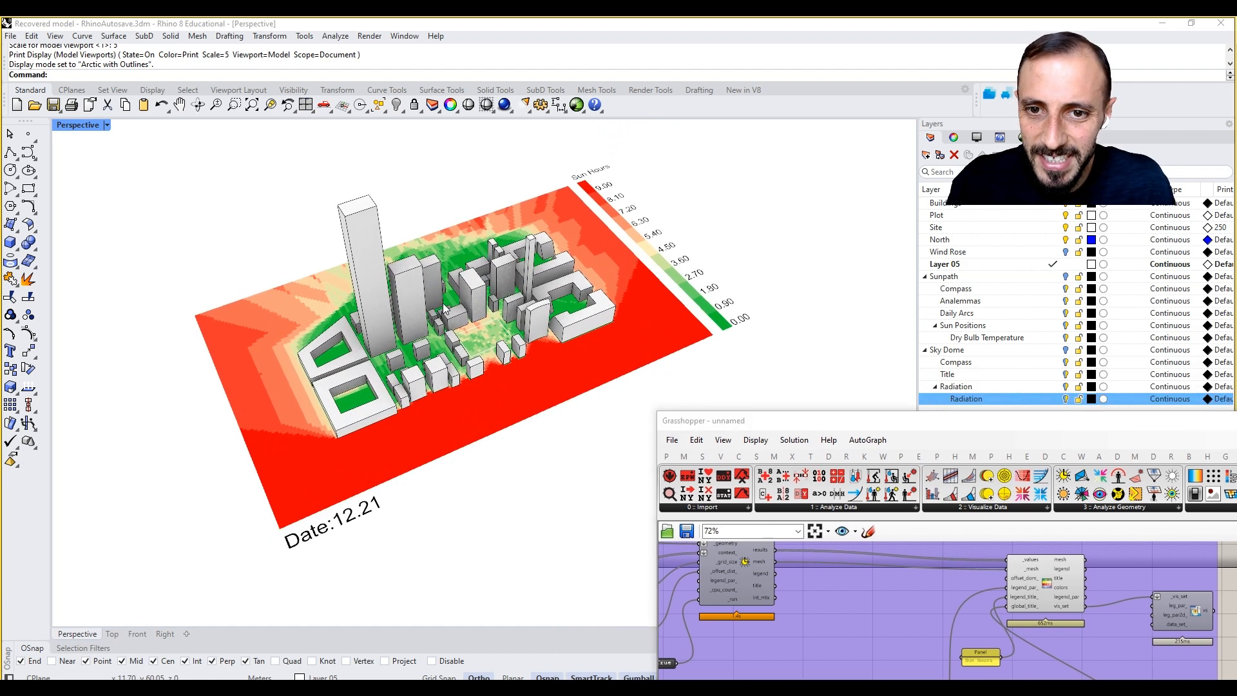
{"action": "left_click_drag", "start_coordinate": [738, 422], "coordinate": [646, 205]}
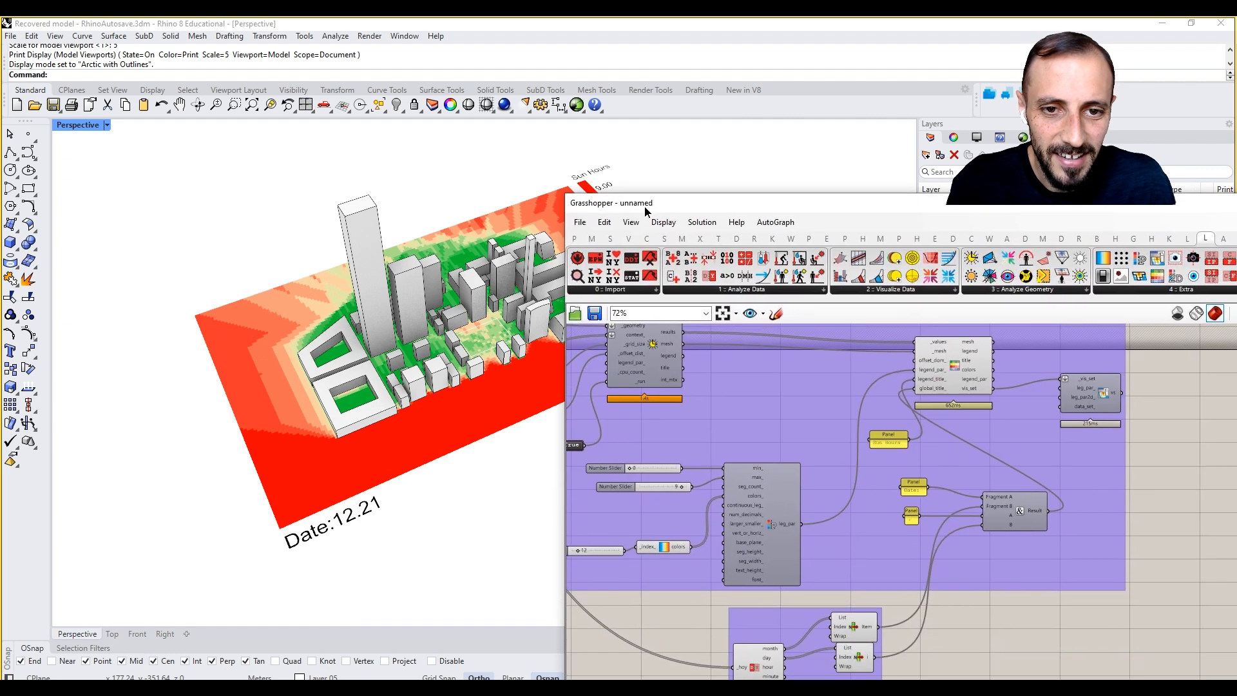